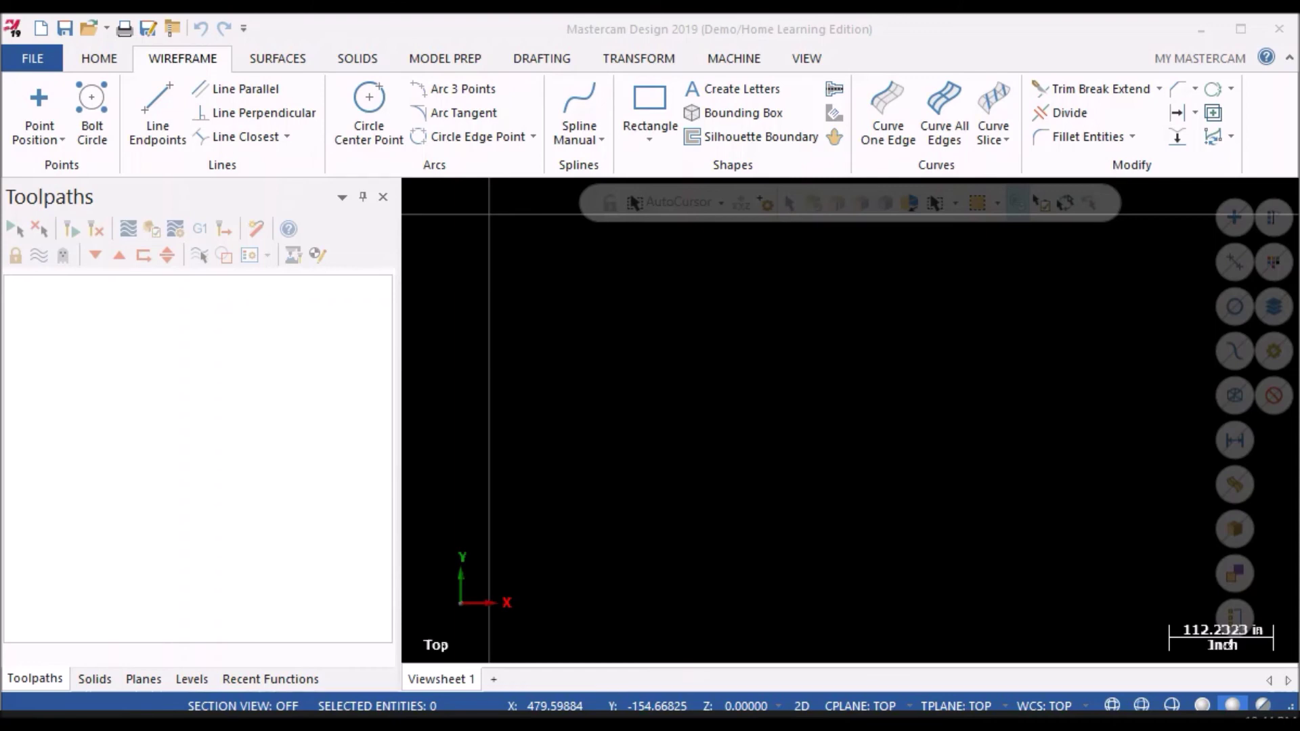
mouse_move(336, 627)
left_click_drag(368, 660, 139, 539)
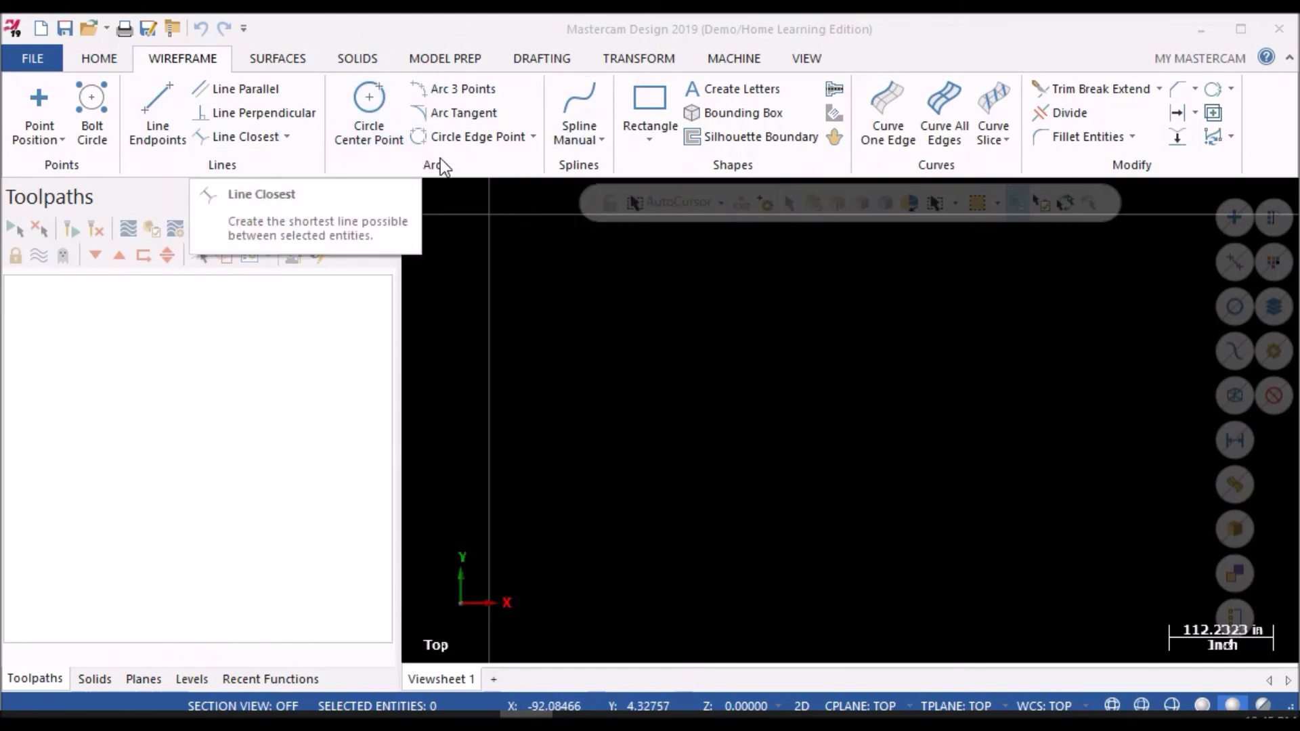
- Start a wireframe rectangle and set its width to 4.0 inches before placing any corner
left_click(641, 128)
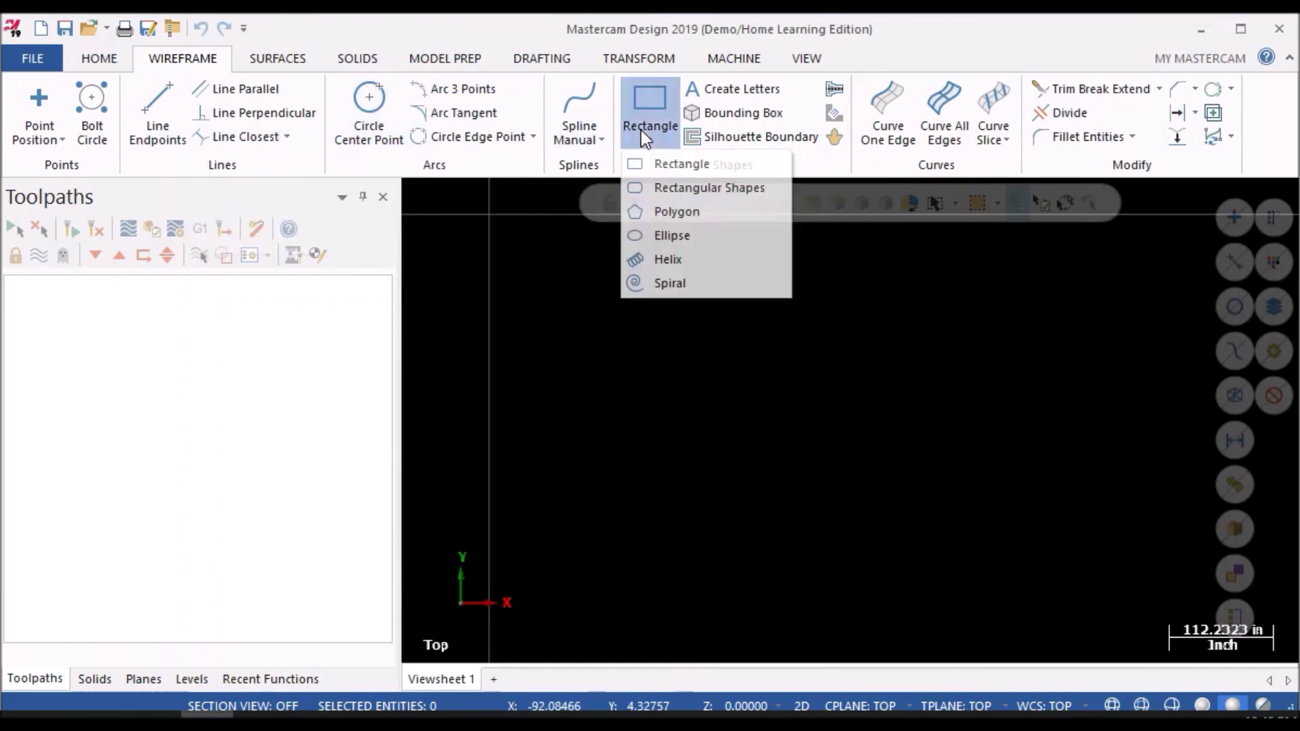
left_click(669, 166)
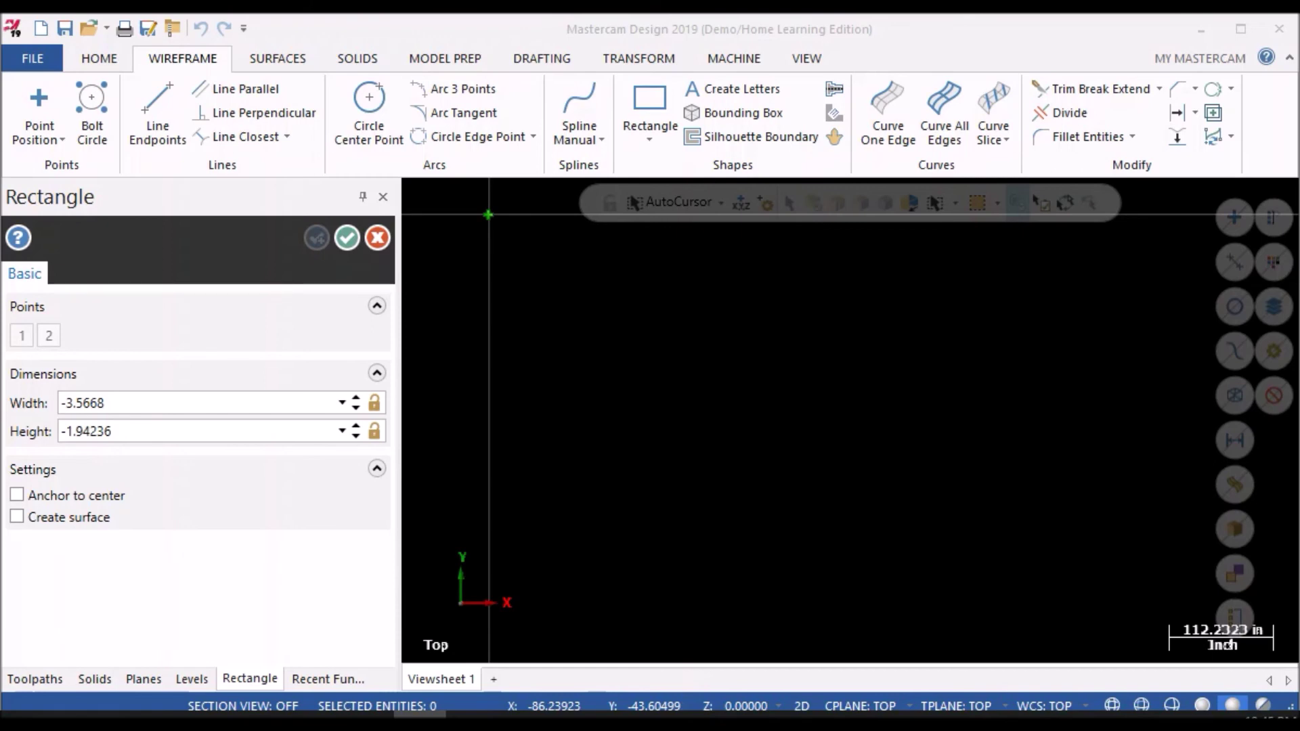
left_click(147, 406)
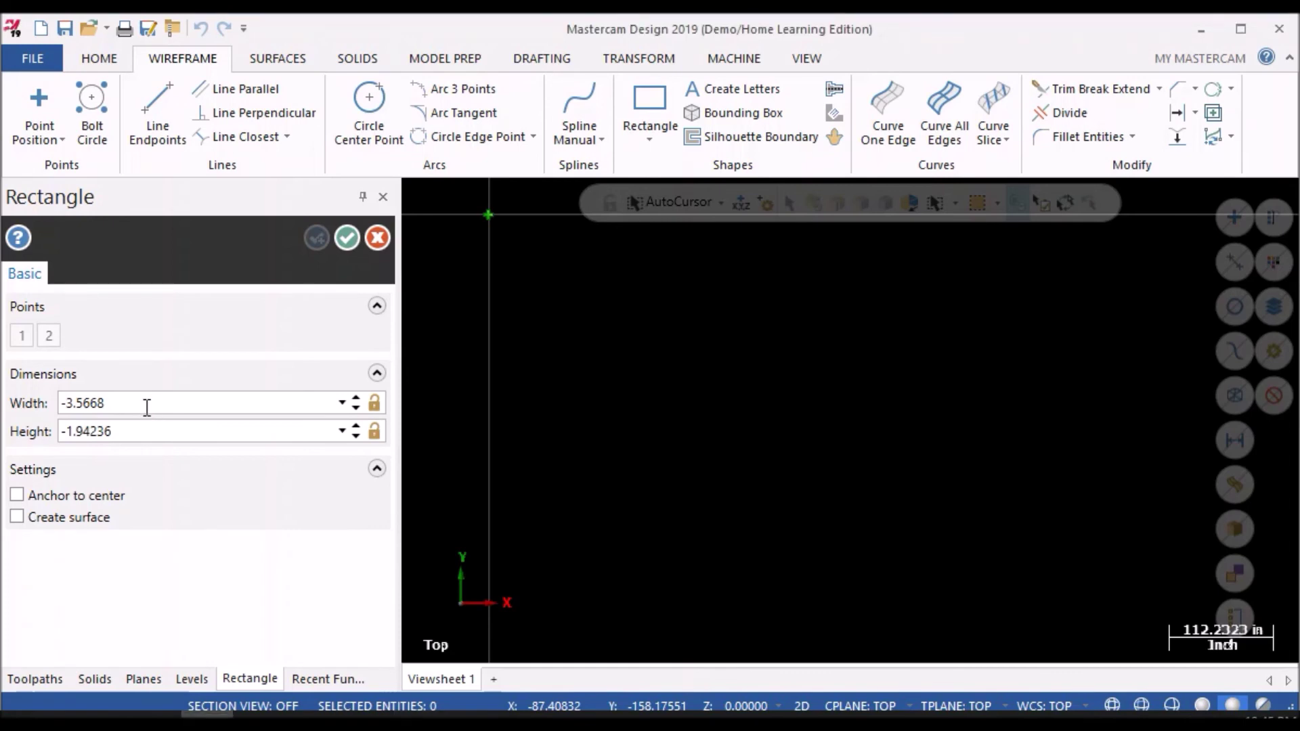
left_click(58, 400)
left_click(60, 403)
type("4")
key("Right")
key("Right")
key("Right")
key("Right")
key("Right")
key("Right")
key("Right")
key("BackSpace")
key("BackSpace")
key("BackSpace")
key("BackSpace")
key("BackSpace")
key("BackSpace")
key("BackSpace")
key("BackSpace")
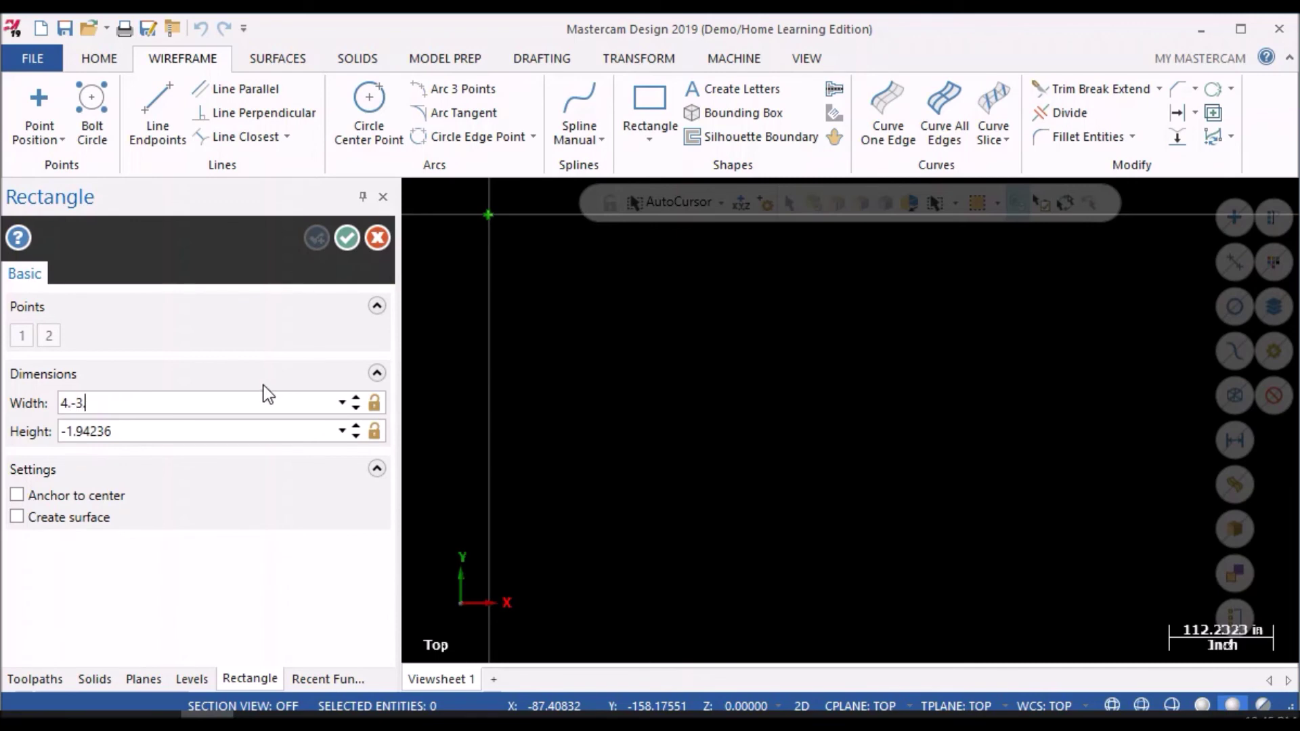
type(".")
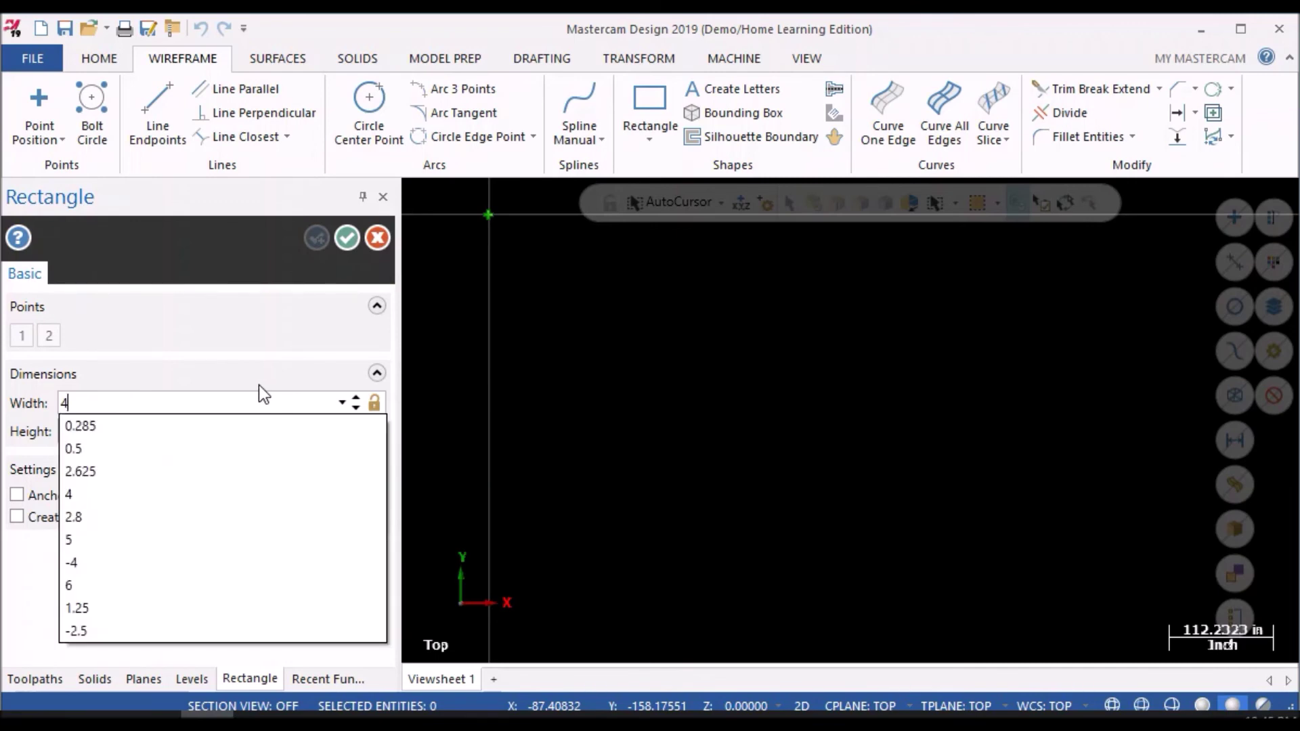
type("0")
- Set the unplaced rectangle's height to -1.9 inches and accept it
left_click(135, 432)
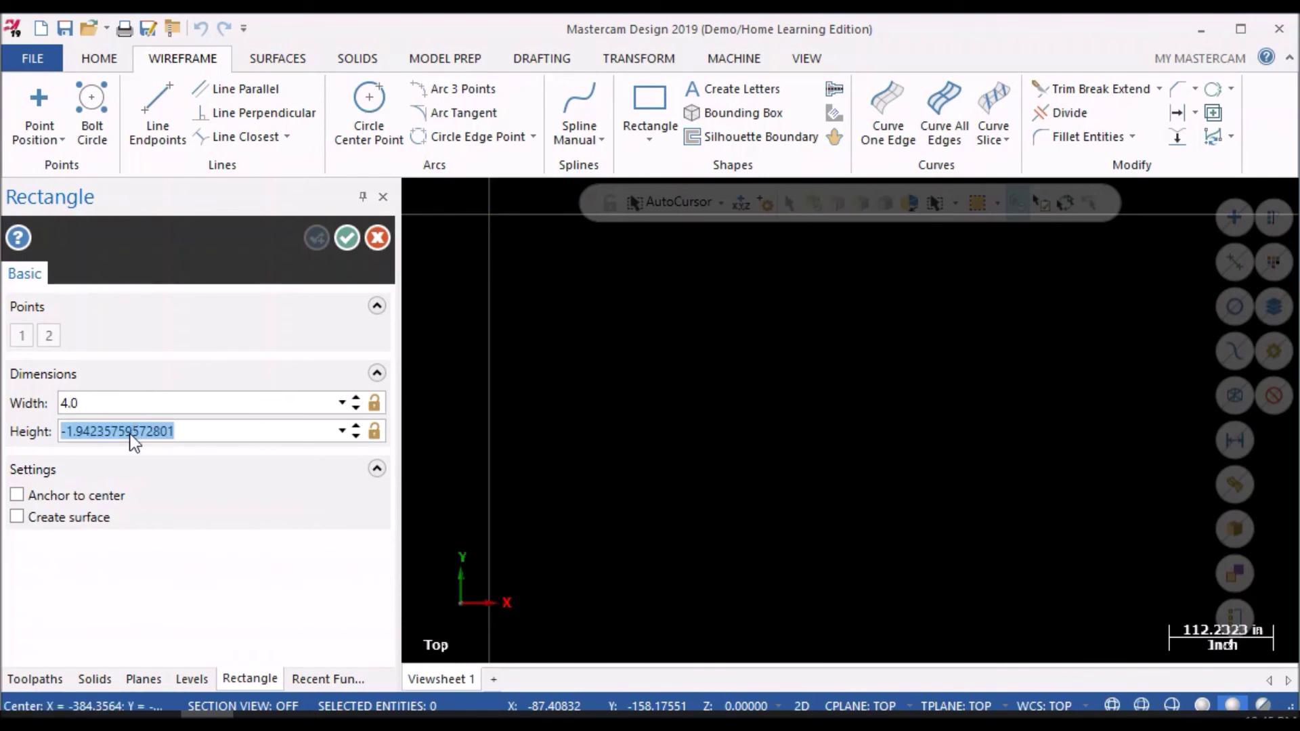
type("-1.9")
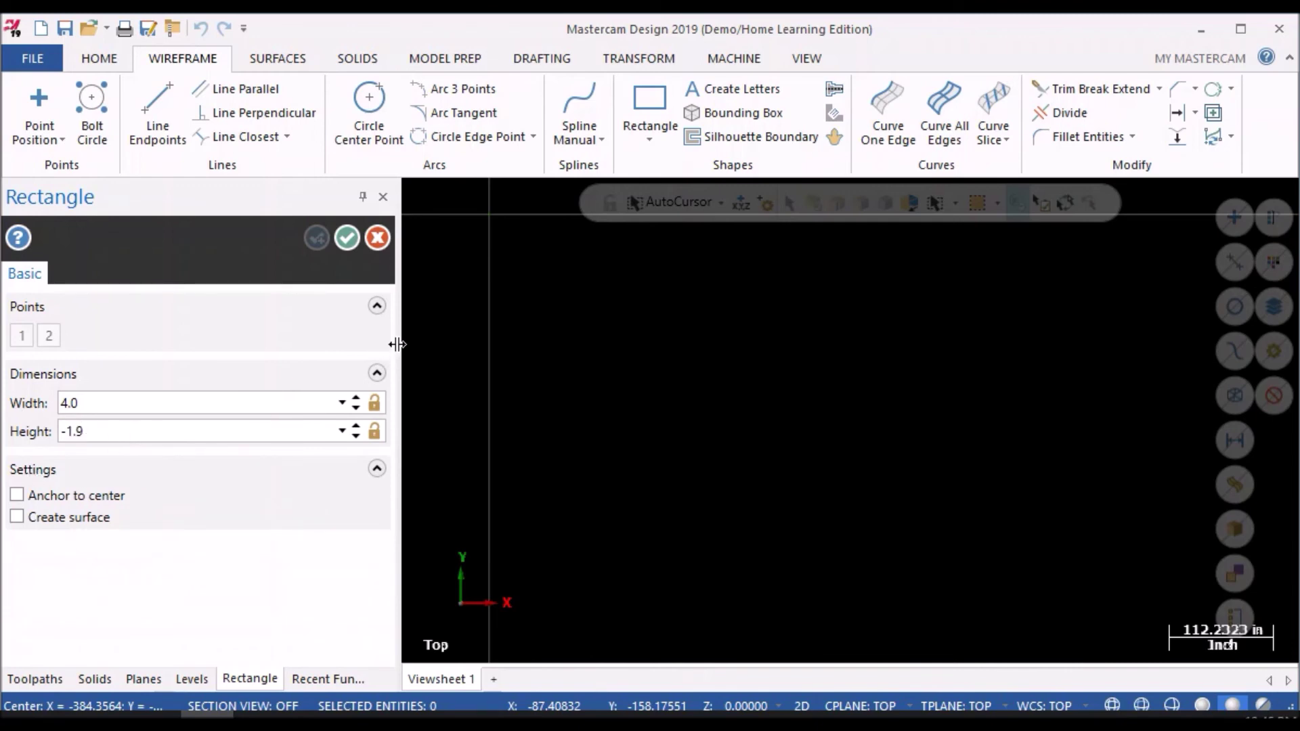
left_click(351, 238)
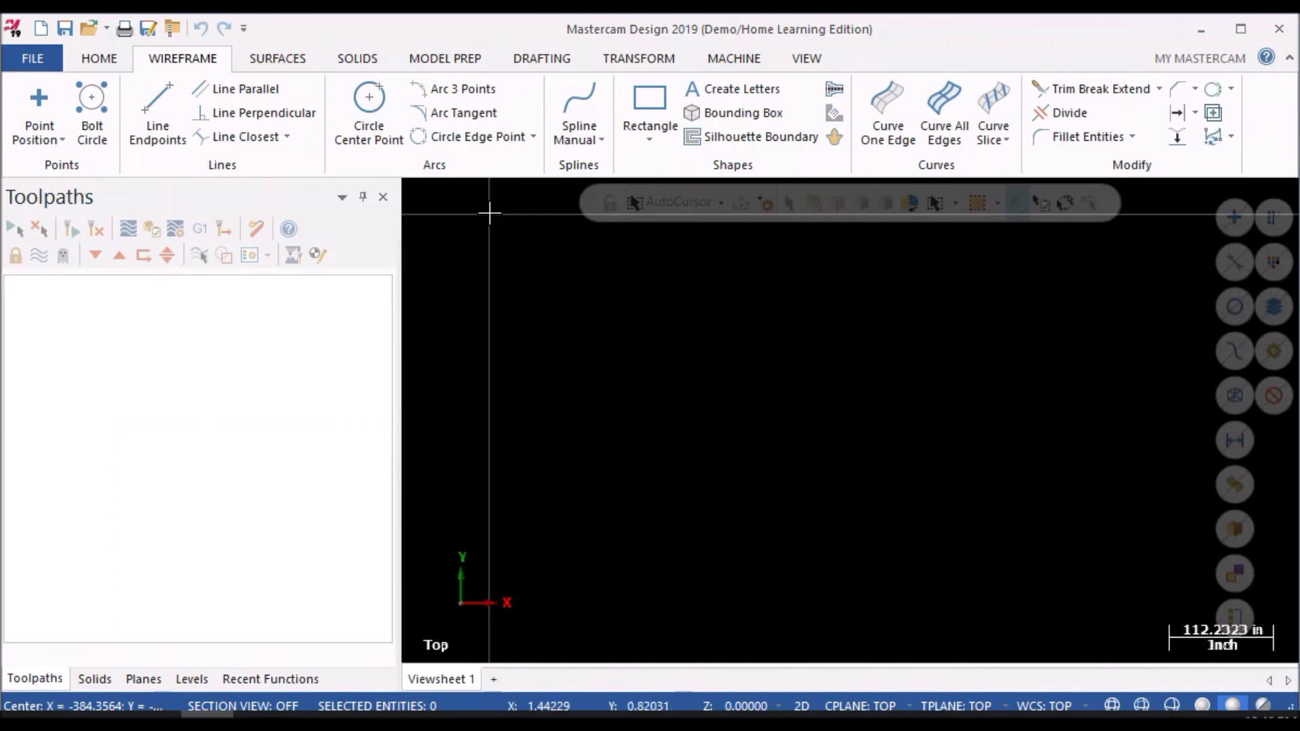
scroll(594, 484, "down", 1)
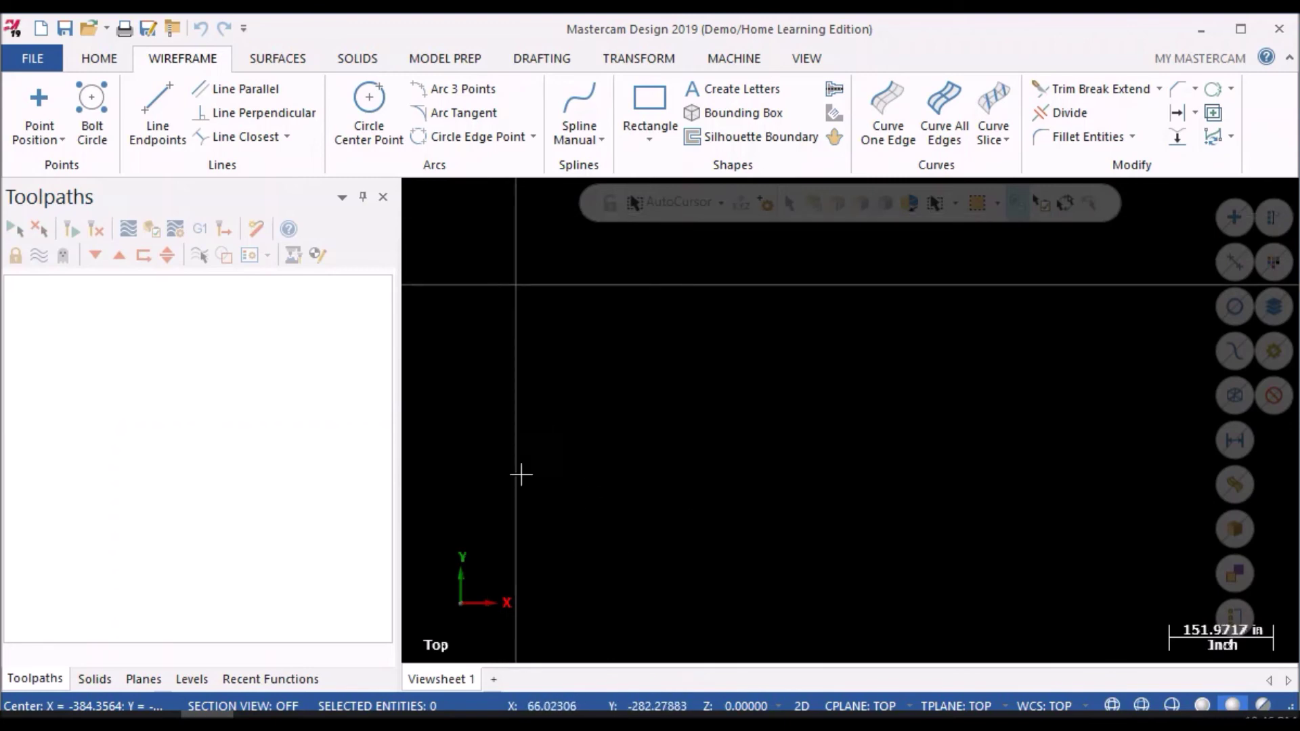
scroll(484, 441, "down", 2)
scroll(609, 569, "up", 1)
scroll(650, 587, "down", 1)
scroll(469, 334, "down", 2)
scroll(458, 343, "up", 1)
scroll(507, 244, "down", 1)
scroll(610, 393, "up", 1)
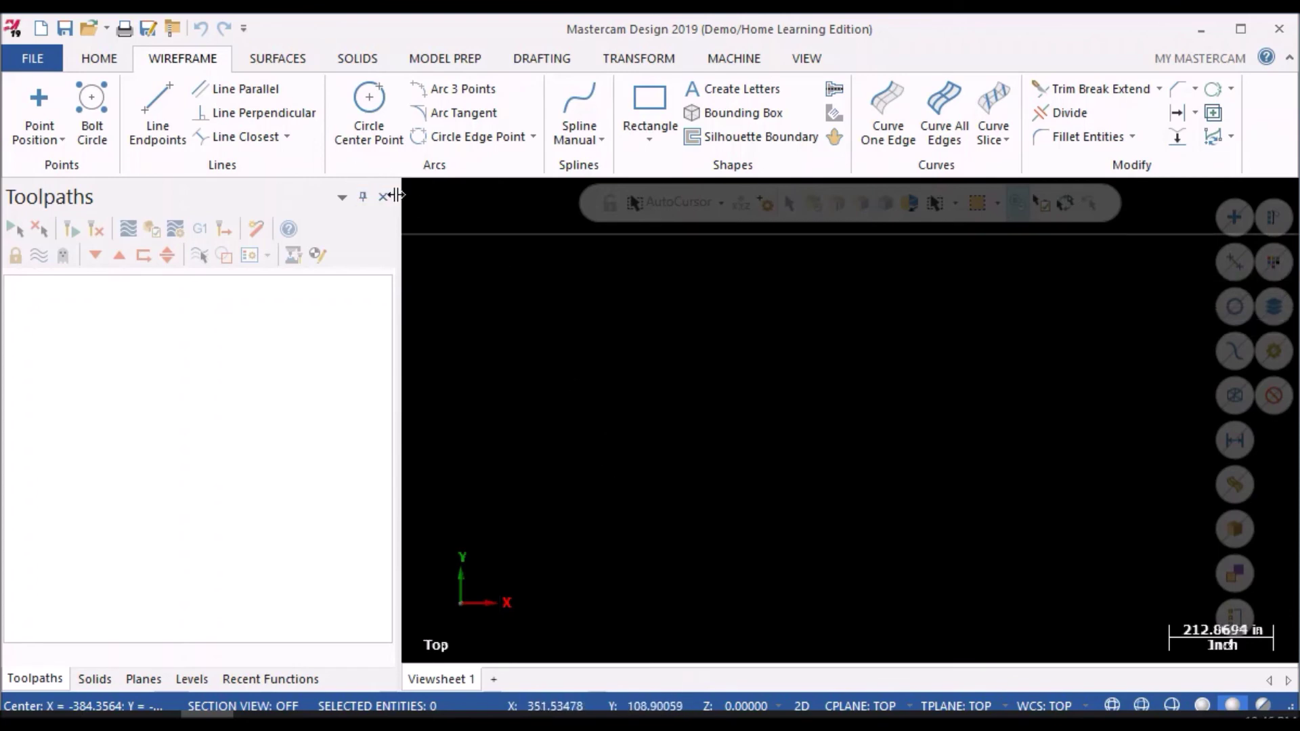
- Close the Toolpaths, Solids, Planes, Levels and Recent Functions managers to free the graphics area
left_click(380, 198)
left_click(380, 198)
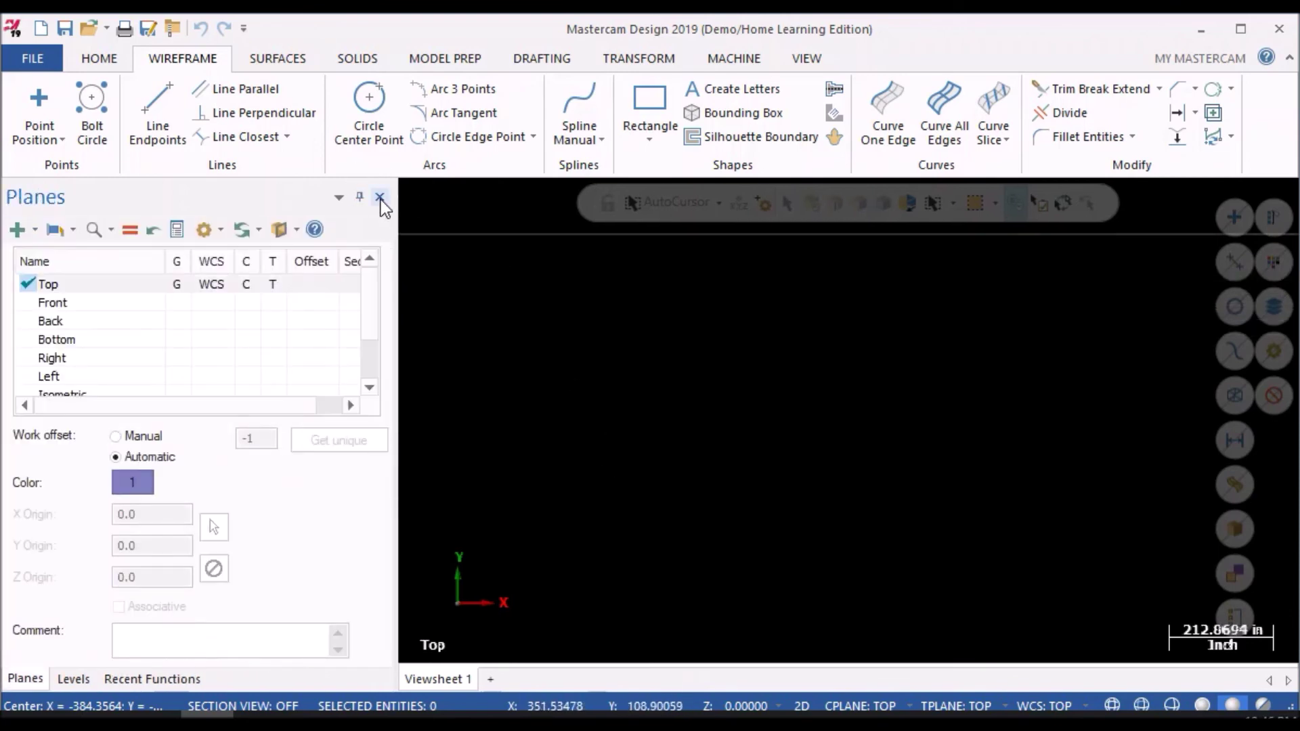
left_click(380, 197)
left_click(380, 198)
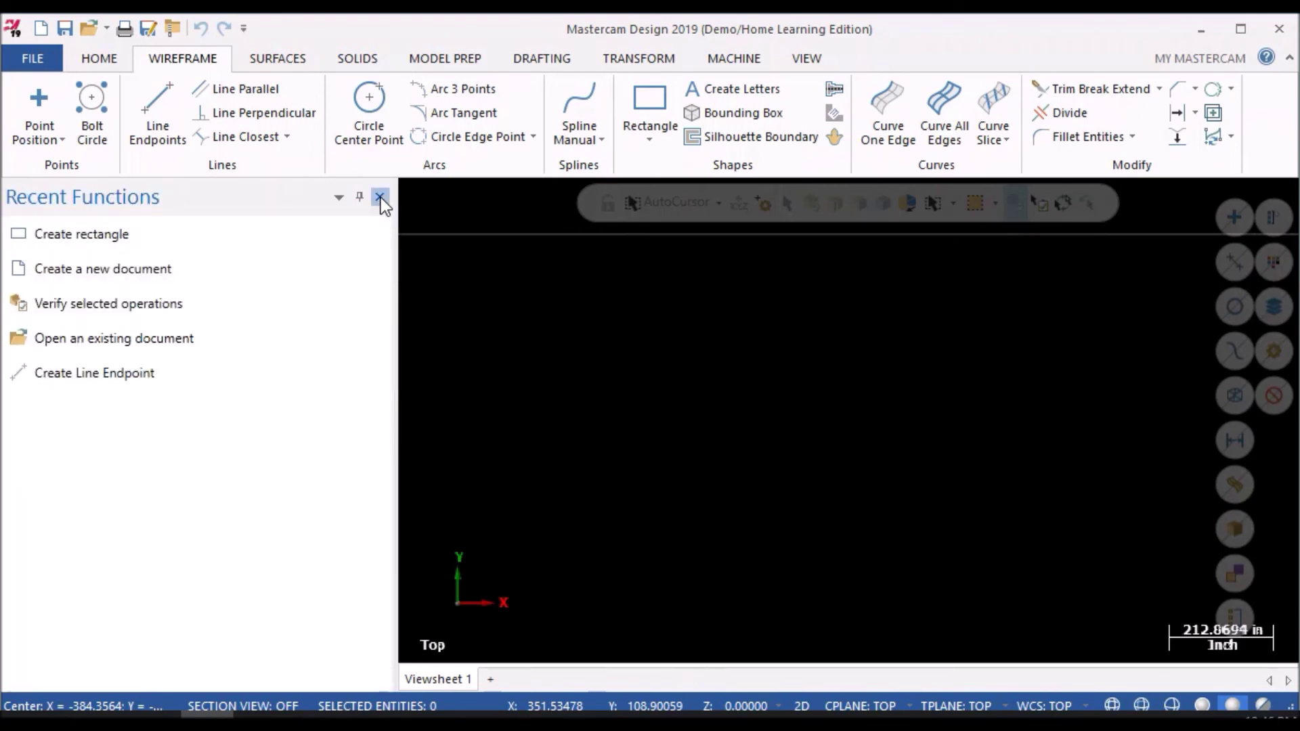
left_click(380, 198)
- Draw a rectangle in the Top plane from the origin toward positive X and negative Y, about 1263 by 749 inches
scroll(744, 392, "down", 1)
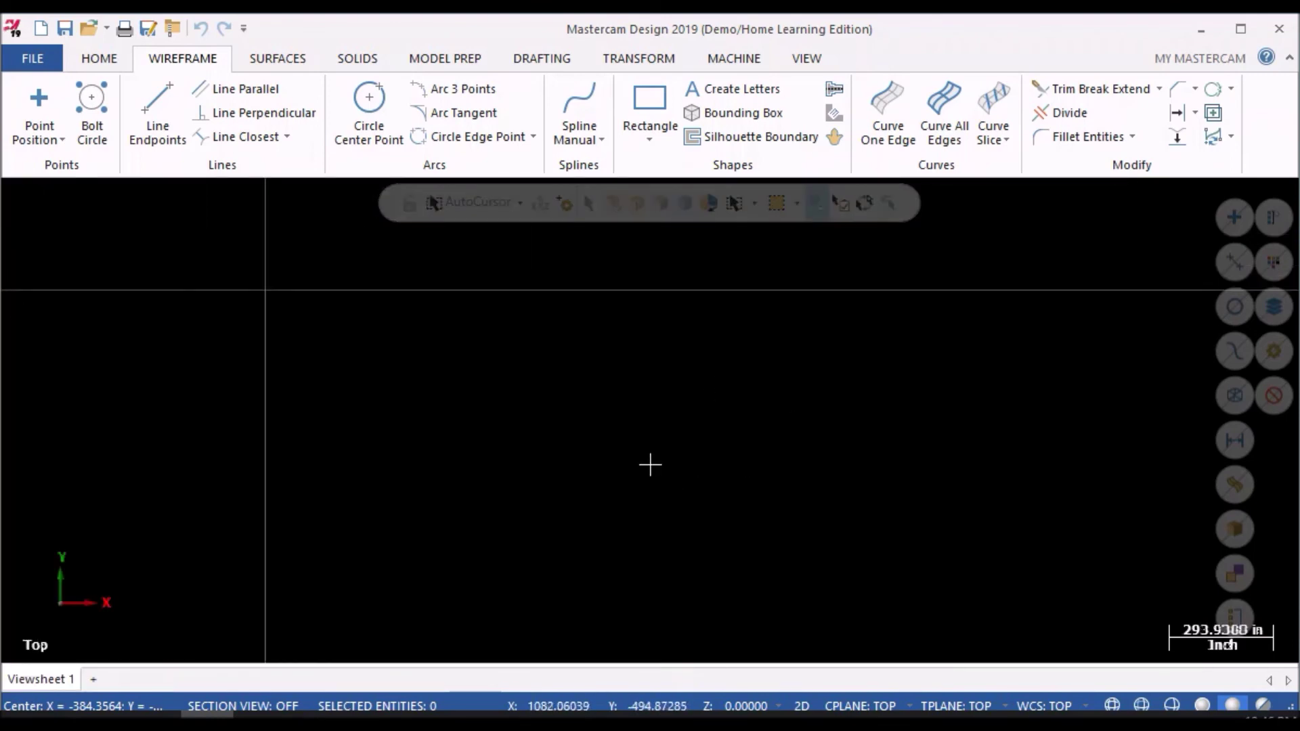
left_click(649, 107)
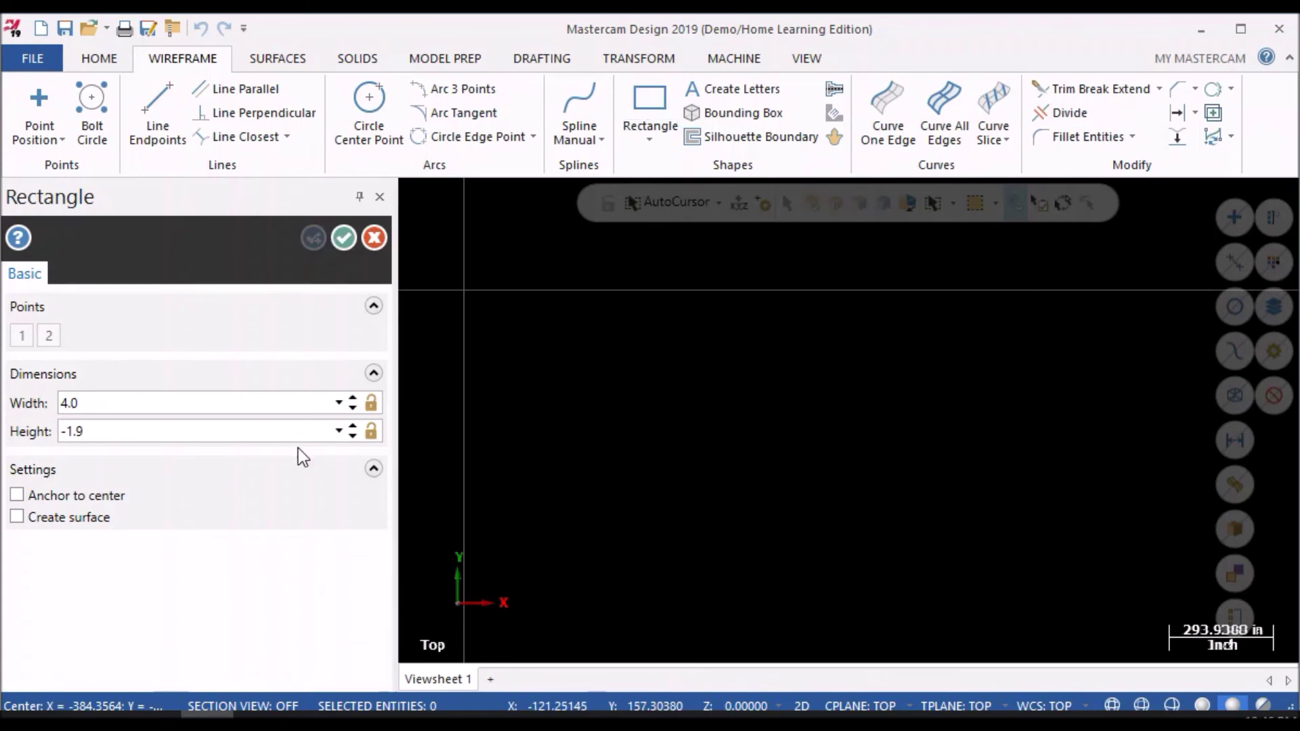
left_click_drag(175, 211, 205, 230)
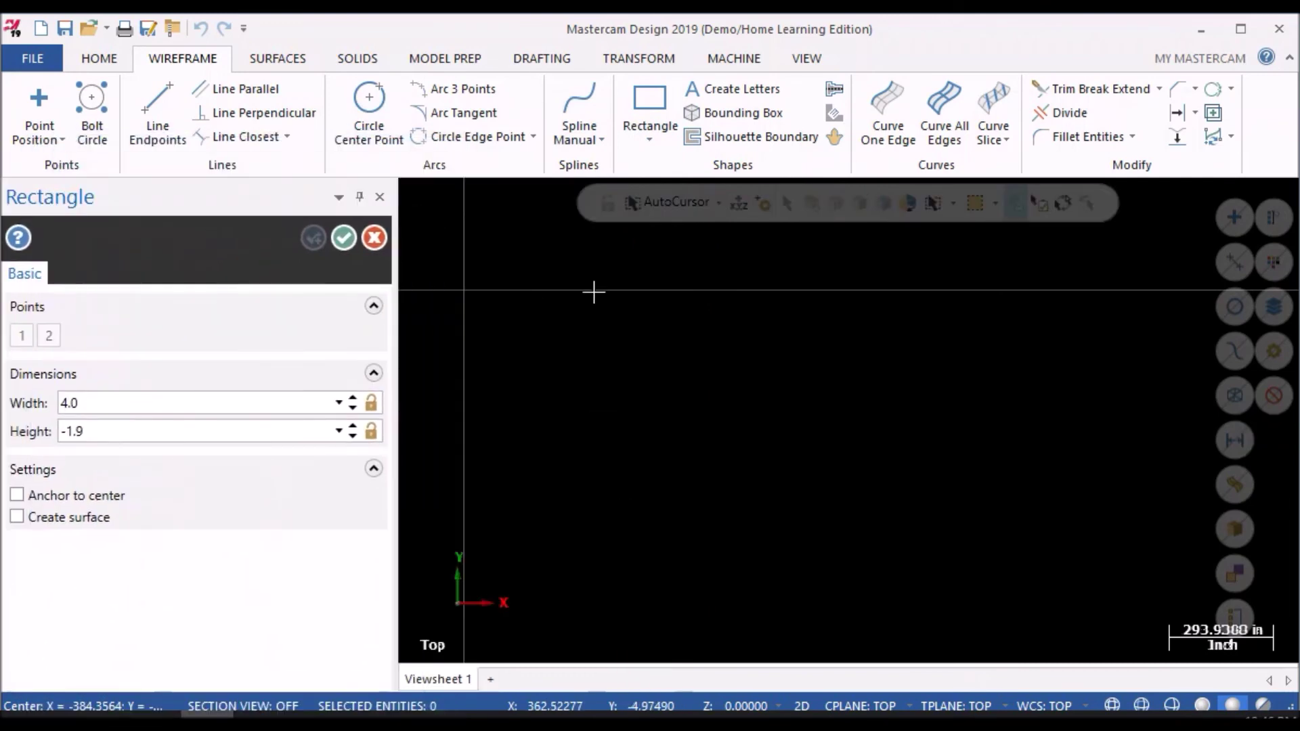
left_click(466, 289)
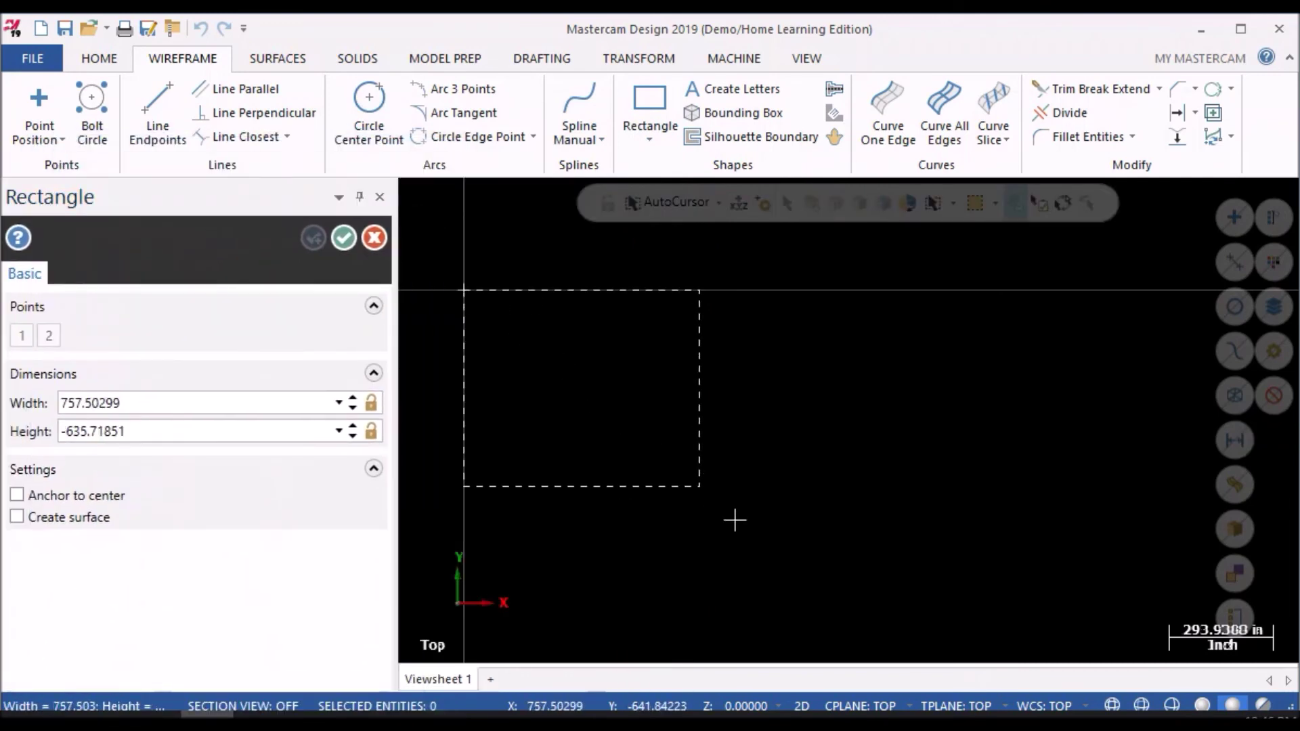
left_click(911, 555)
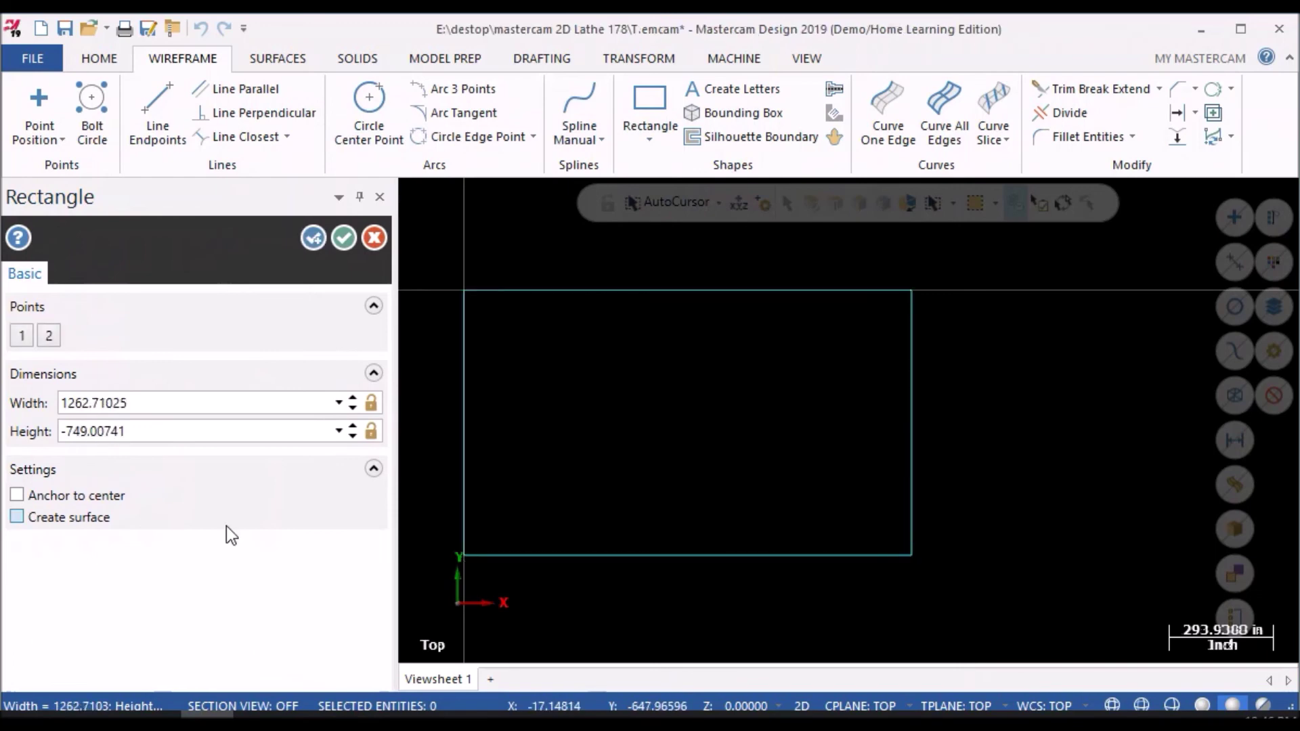
- Set the placed rectangle's width to 4.0 and height to -1.9 inches and create it
left_click(171, 404)
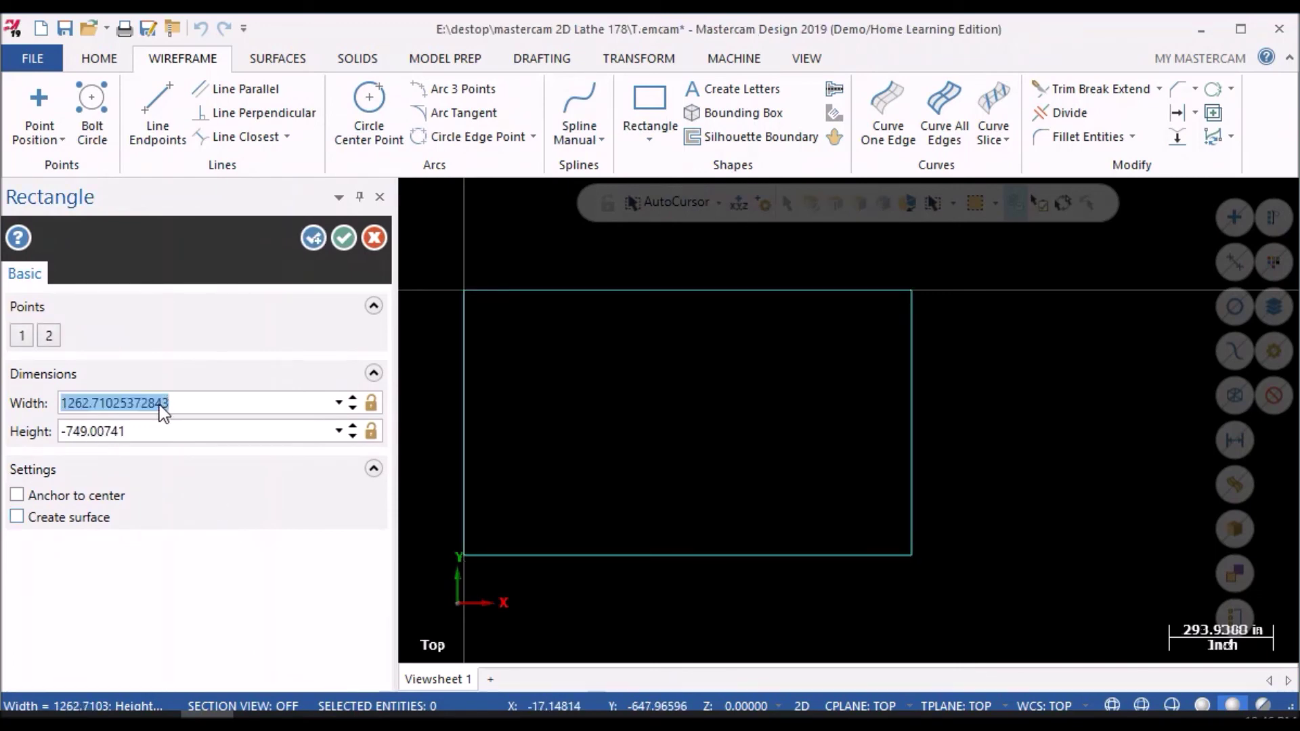
type("4.0")
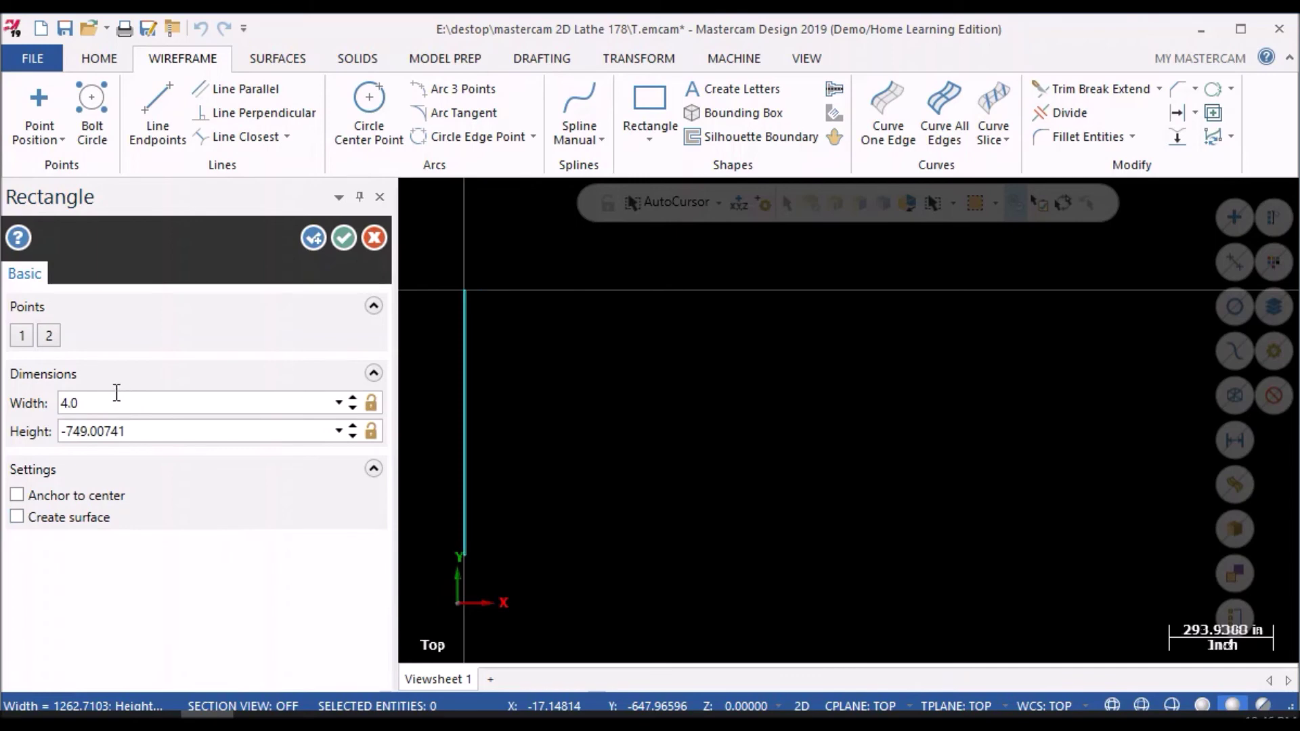
left_click(139, 438)
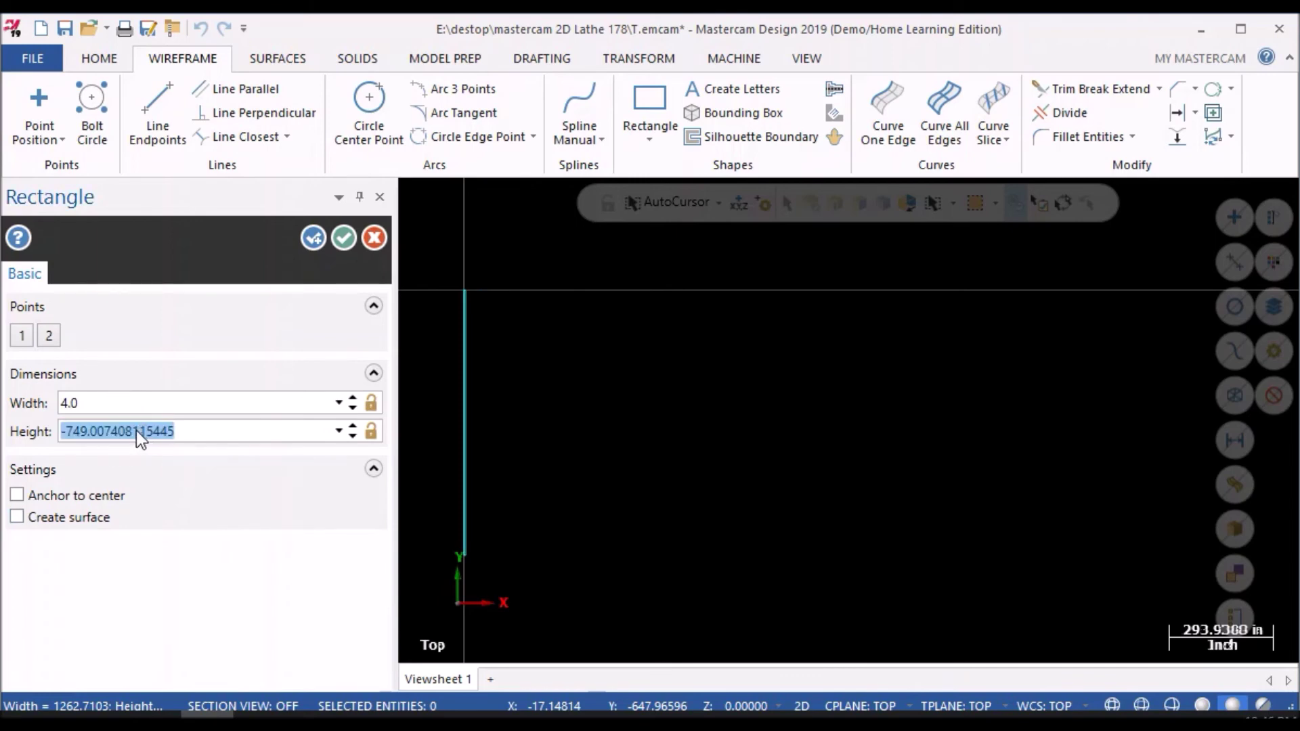
type("-1.")
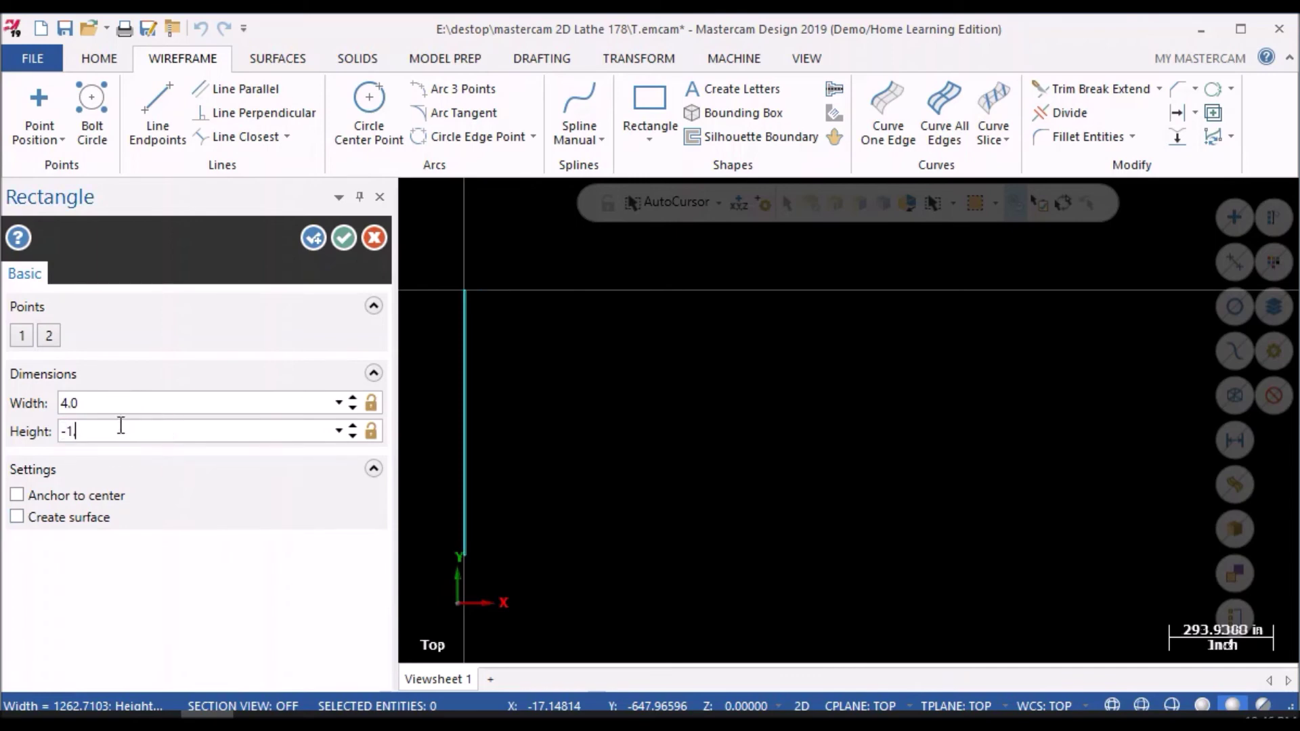
type("9")
key("Return")
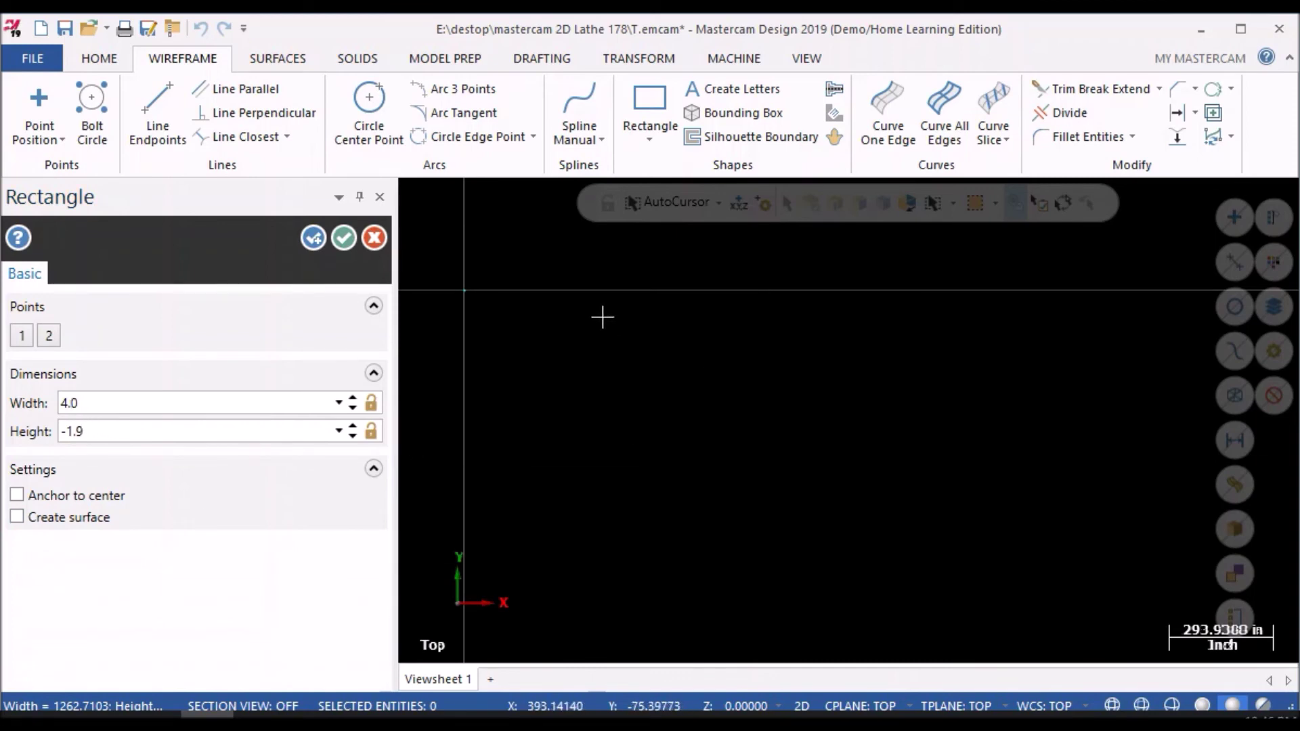
scroll(581, 311, "down", 1)
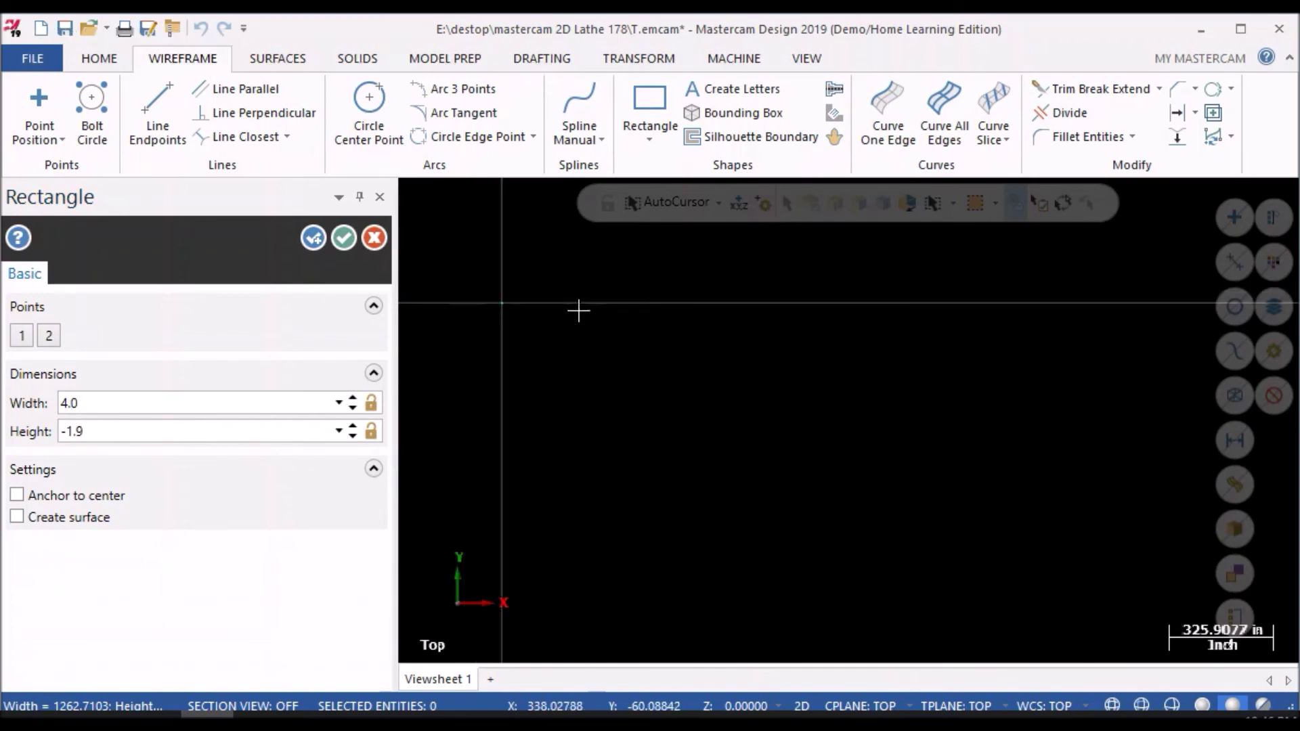
key("alt+F1")
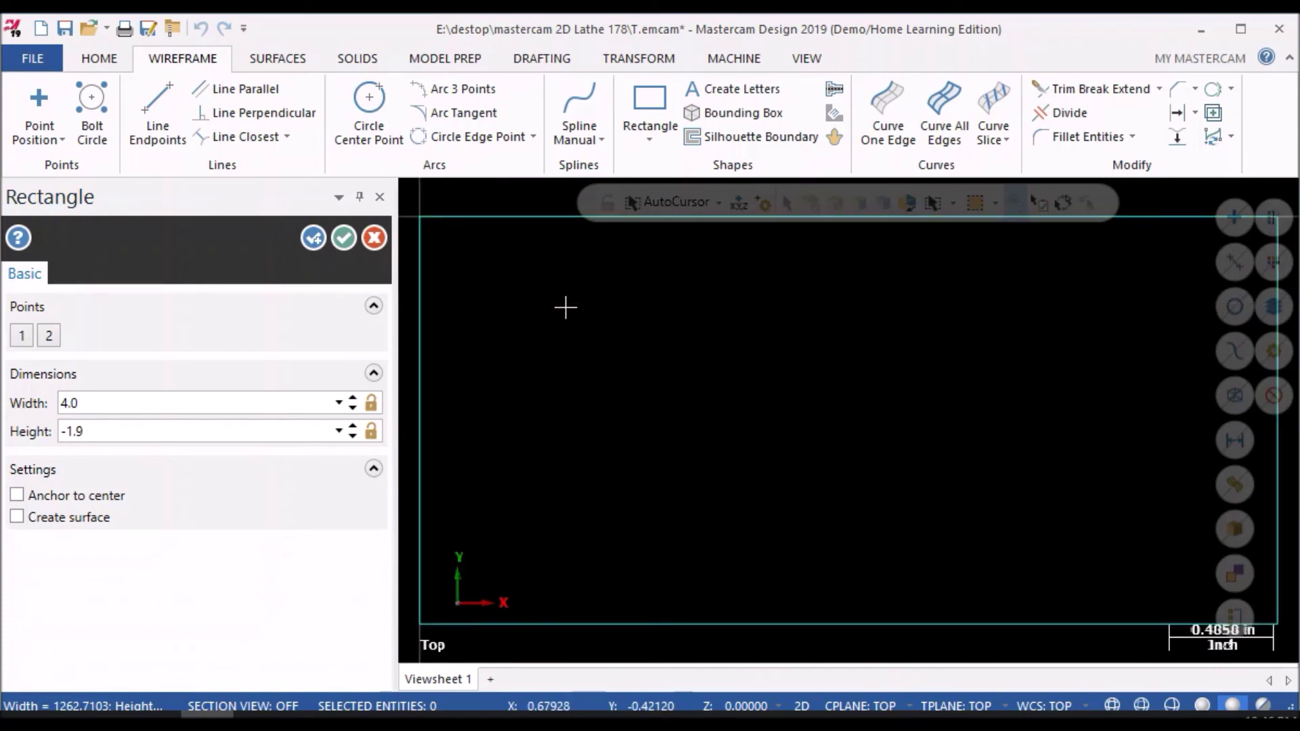
scroll(610, 470, "down", 2)
scroll(650, 454, "down", 1)
scroll(582, 250, "down", 1)
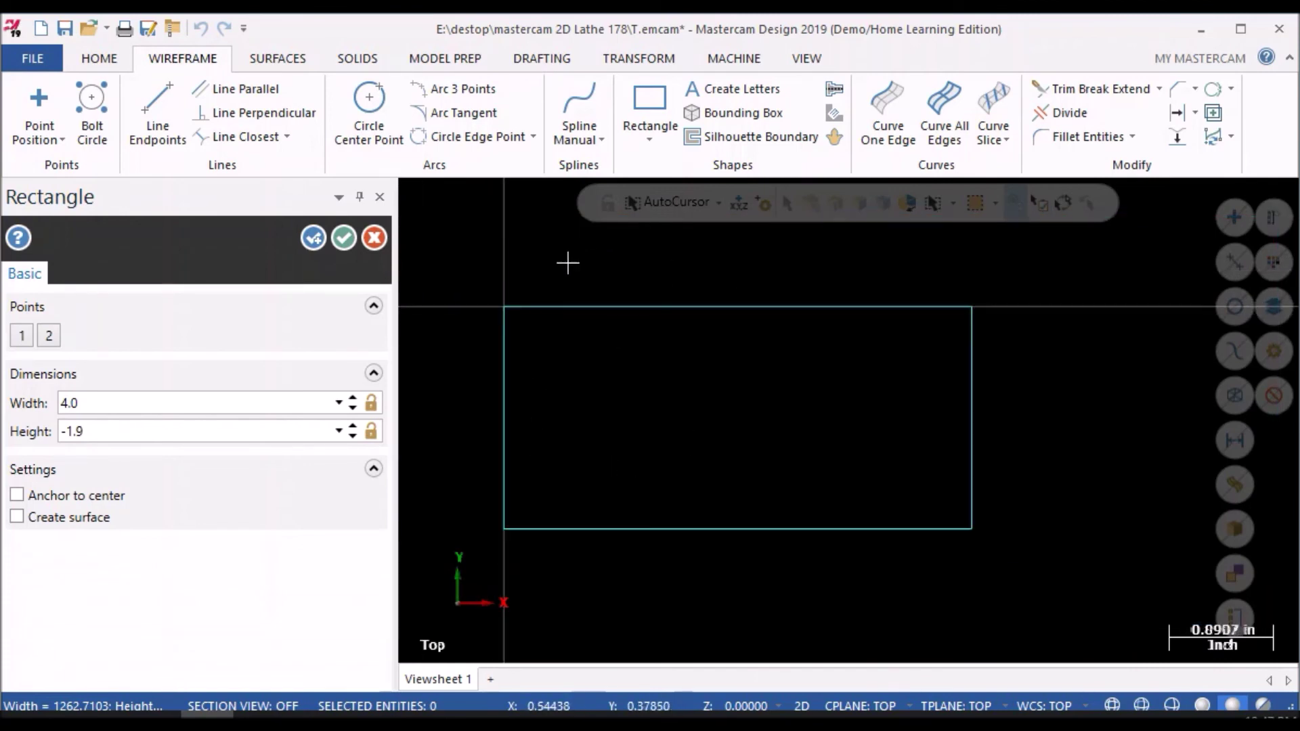
left_click(313, 238)
- Start a solid Extrude and pick the rectangle's full outline as its 3D chain
scroll(738, 445, "up", 1)
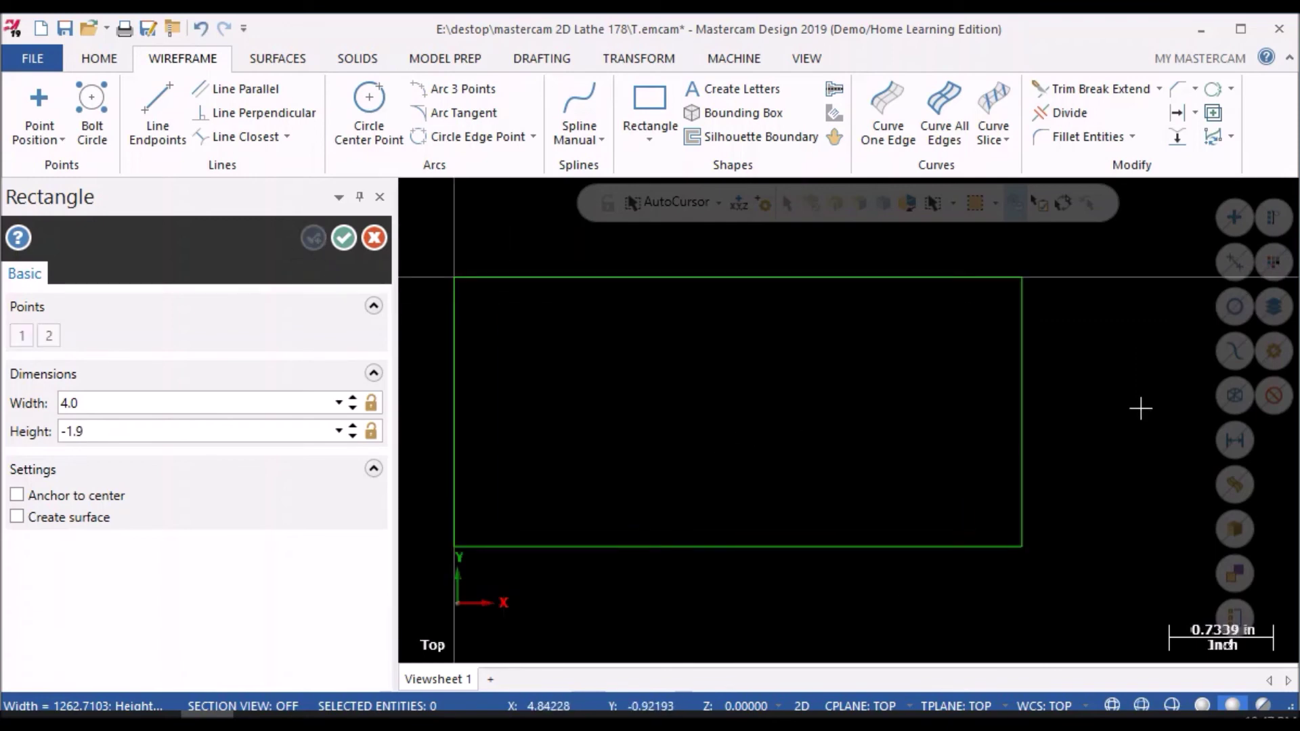
scroll(916, 476, "down", 1)
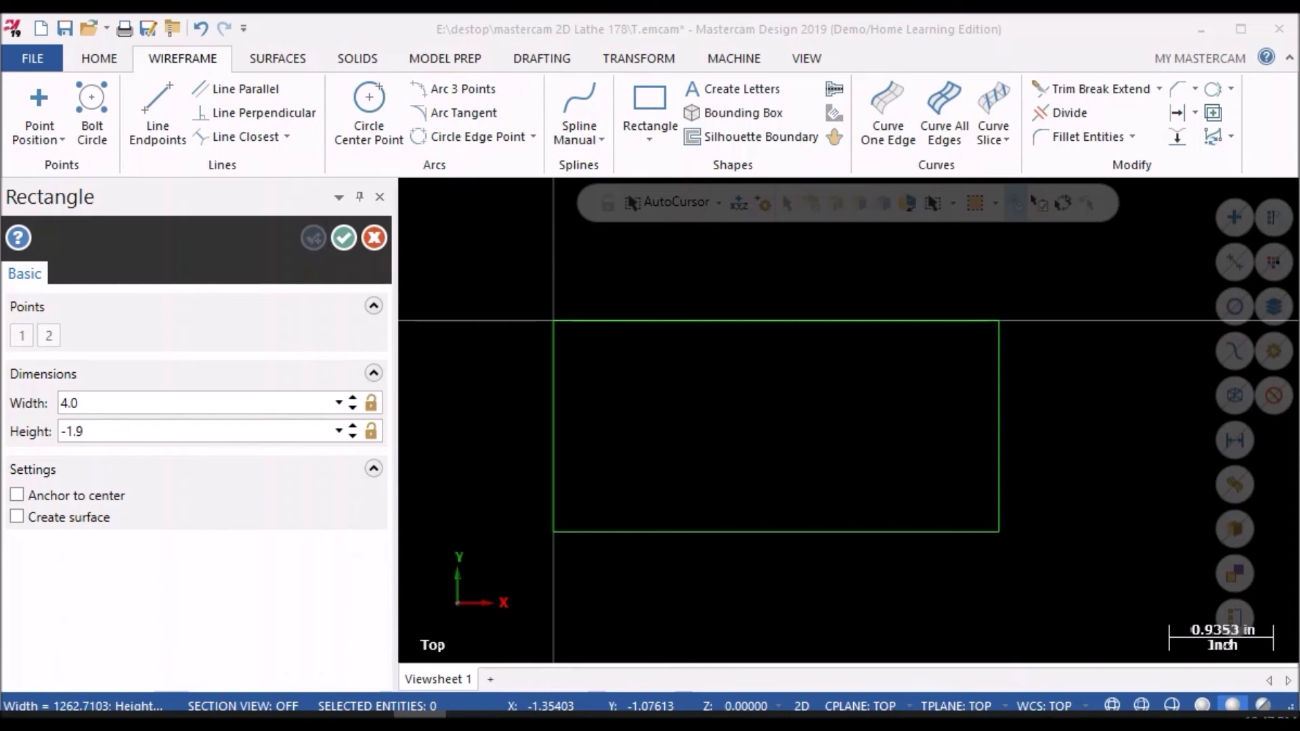
mouse_move(734, 543)
middle_mouse_down()
mouse_move(612, 551)
mouse_move(476, 438)
mouse_move(459, 467)
mouse_move(635, 504)
middle_mouse_up()
scroll(853, 299, "up", 3)
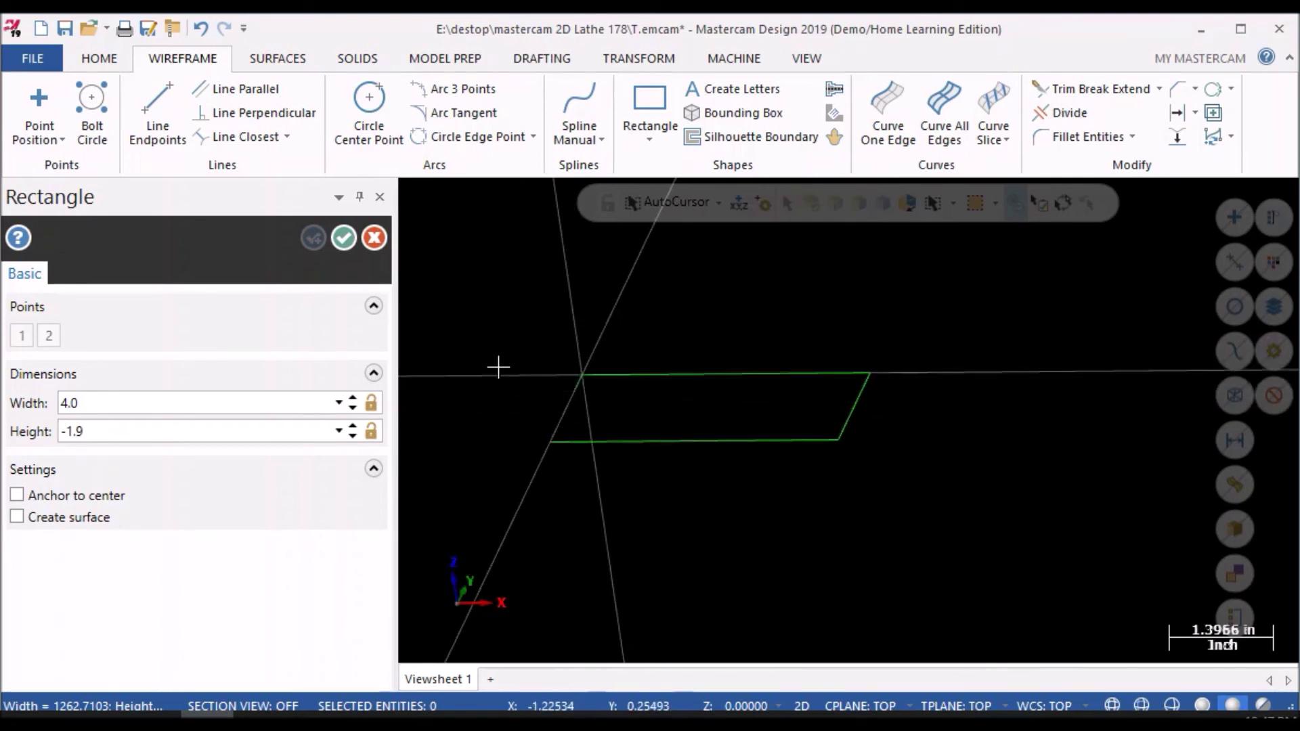
left_click(349, 58)
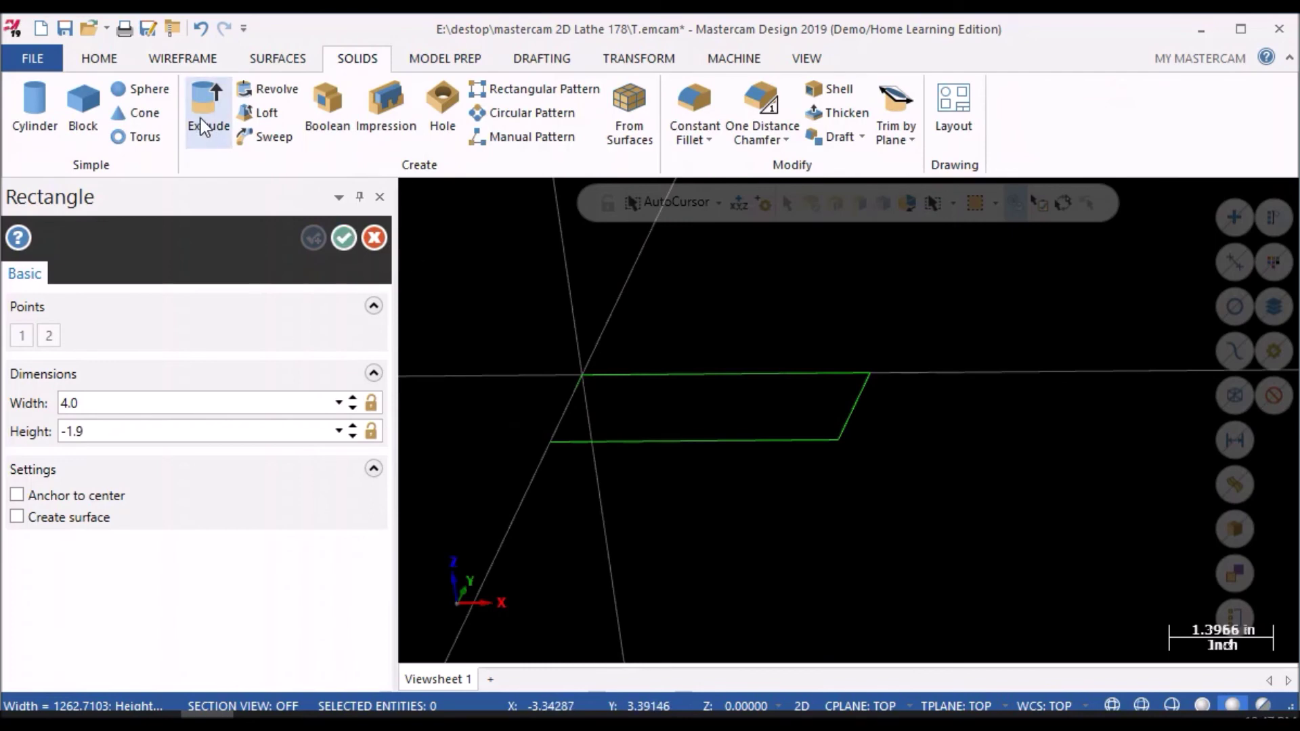
left_click(194, 96)
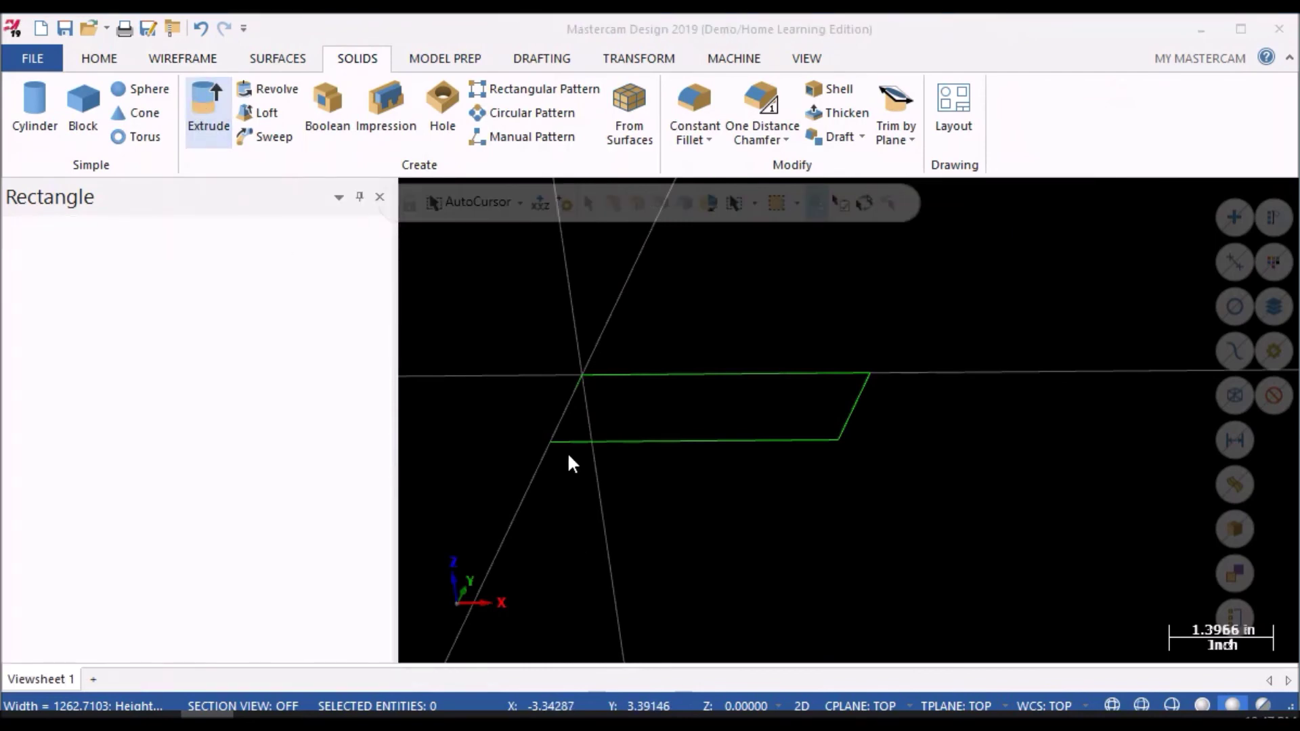
middle_click_drag(555, 520, 592, 537)
left_click_drag(132, 237, 134, 62)
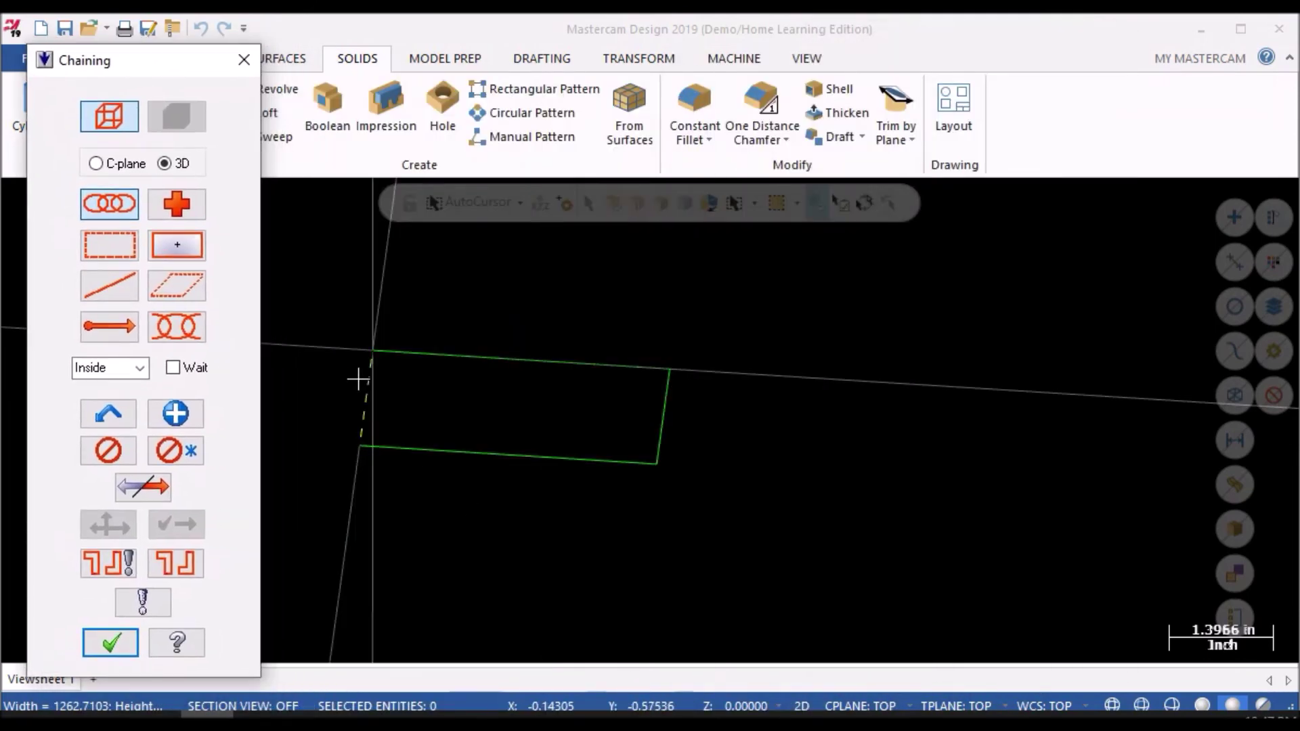
left_click(367, 380)
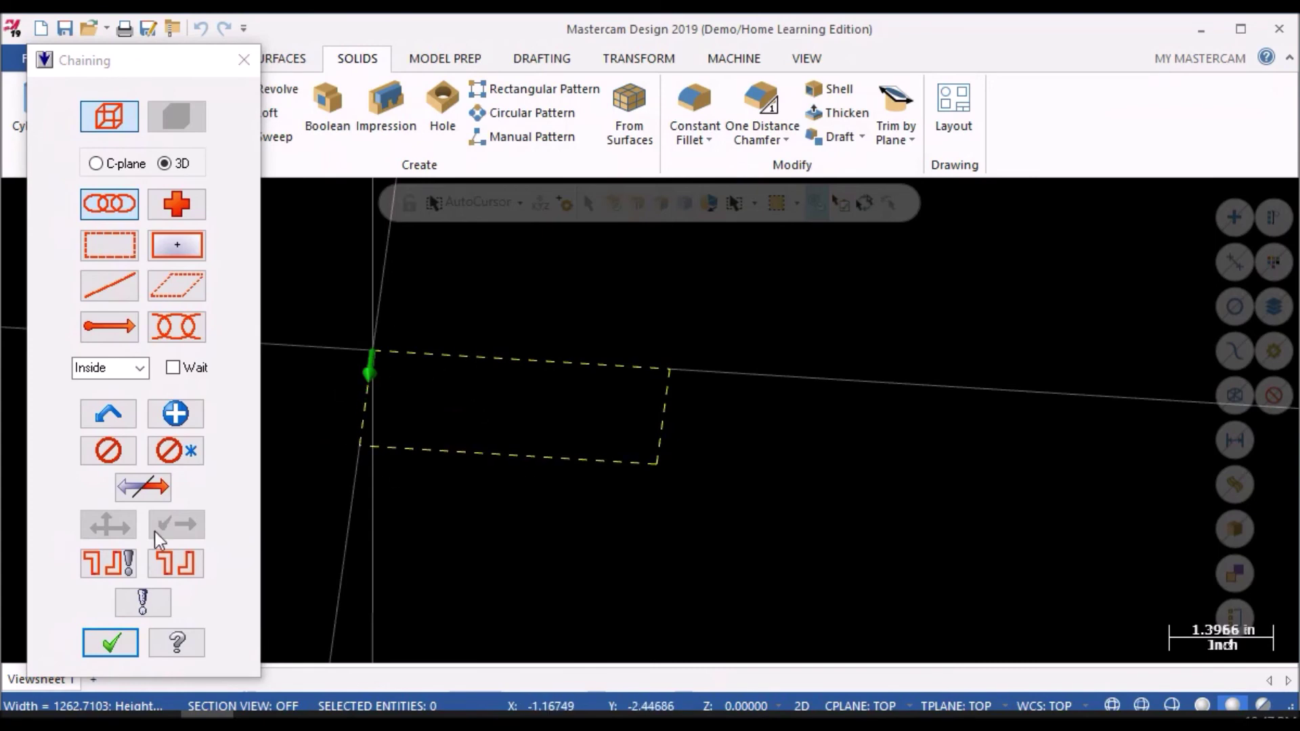
left_click(184, 415)
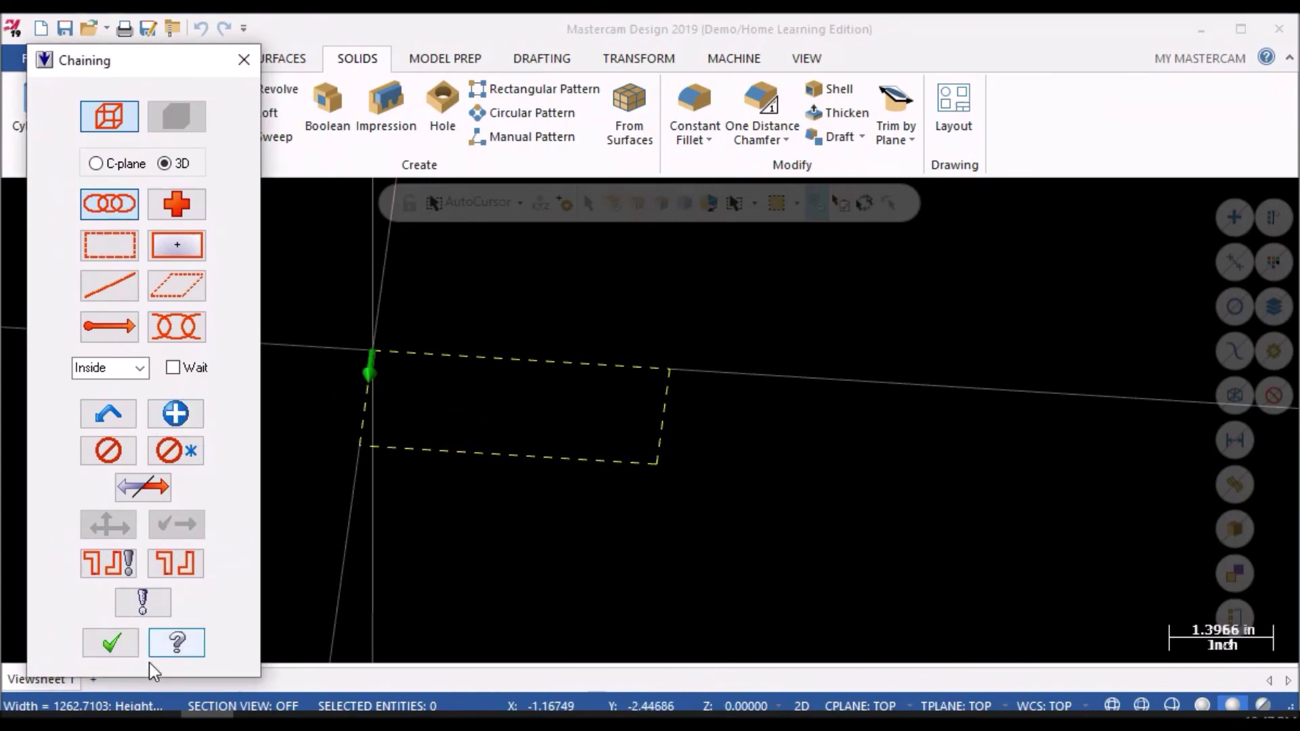
left_click(108, 642)
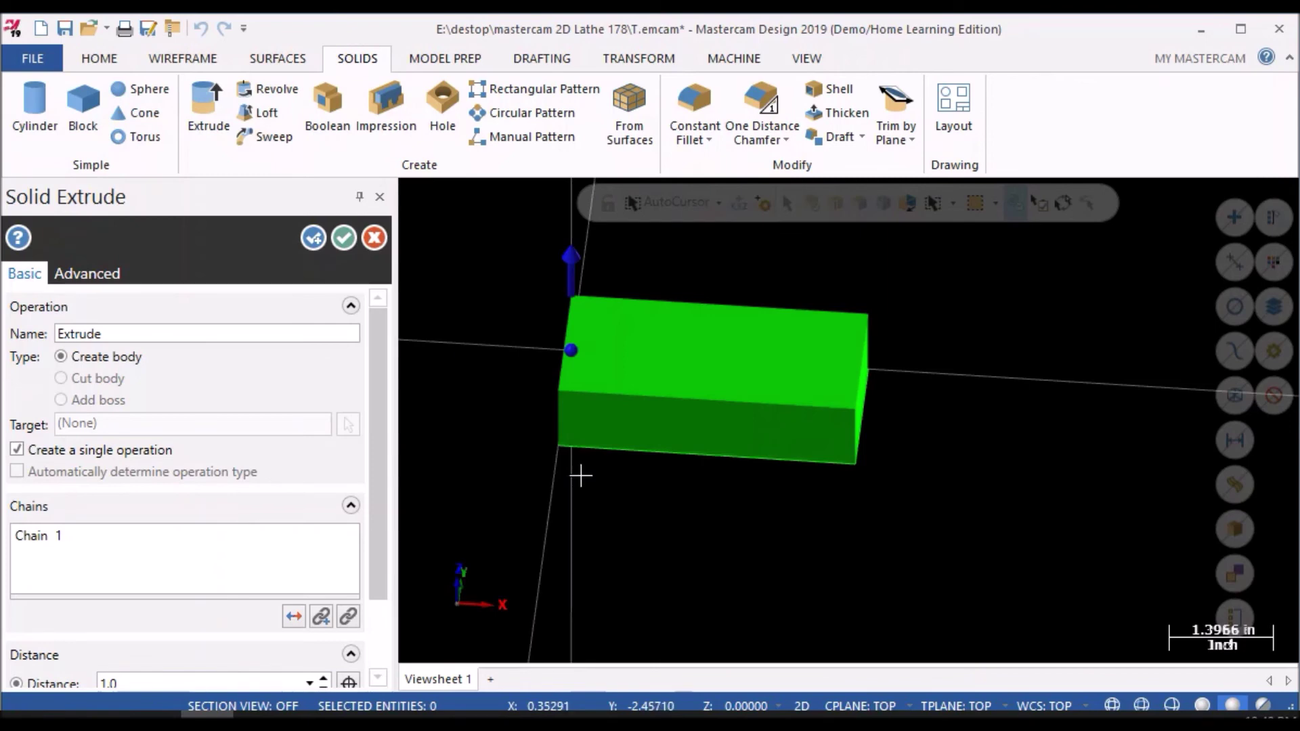
- Reverse the extrusion direction so that the block extends downward from the rectangle
middle_click_drag(694, 457, 629, 494)
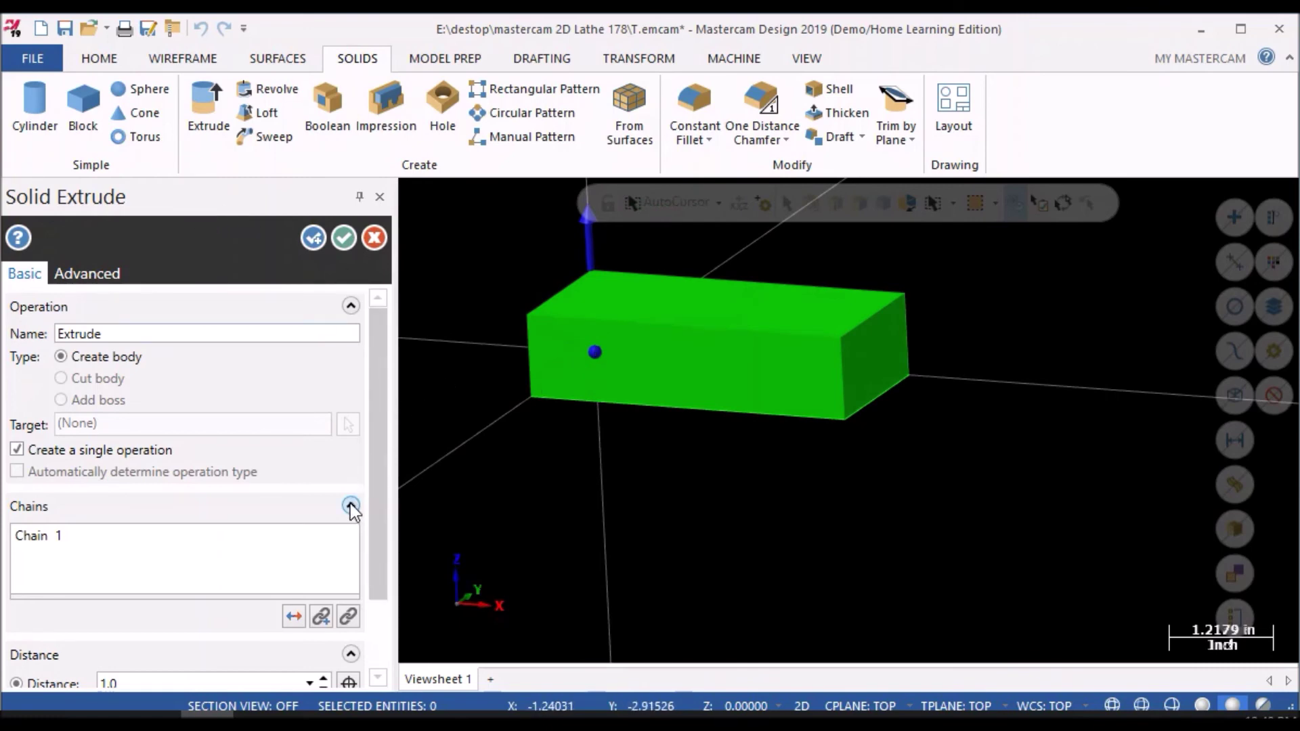
scroll(395, 456, "down", 1)
scroll(927, 302, "down", 1)
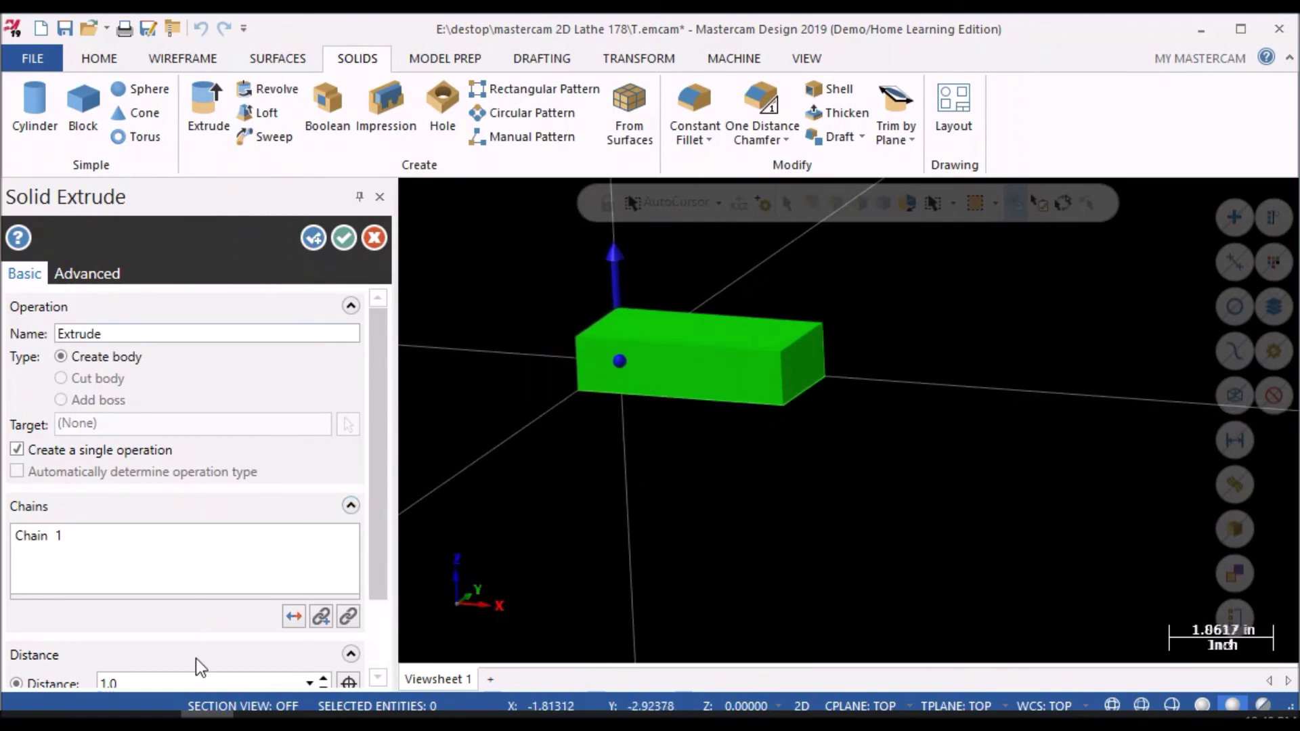
left_click(295, 616)
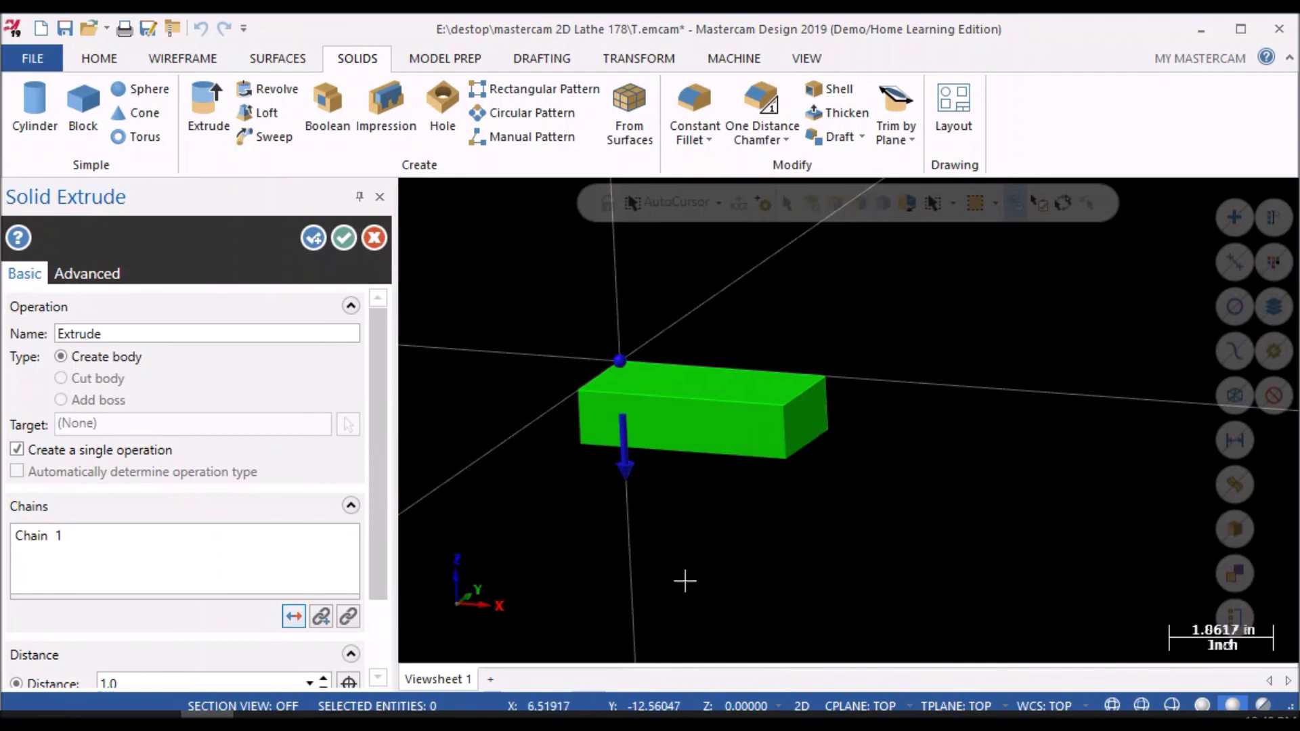
- Set the extrusion distance to 0.75 inch, create the solid block and leave the Extrude command
left_click_drag(378, 424, 387, 605)
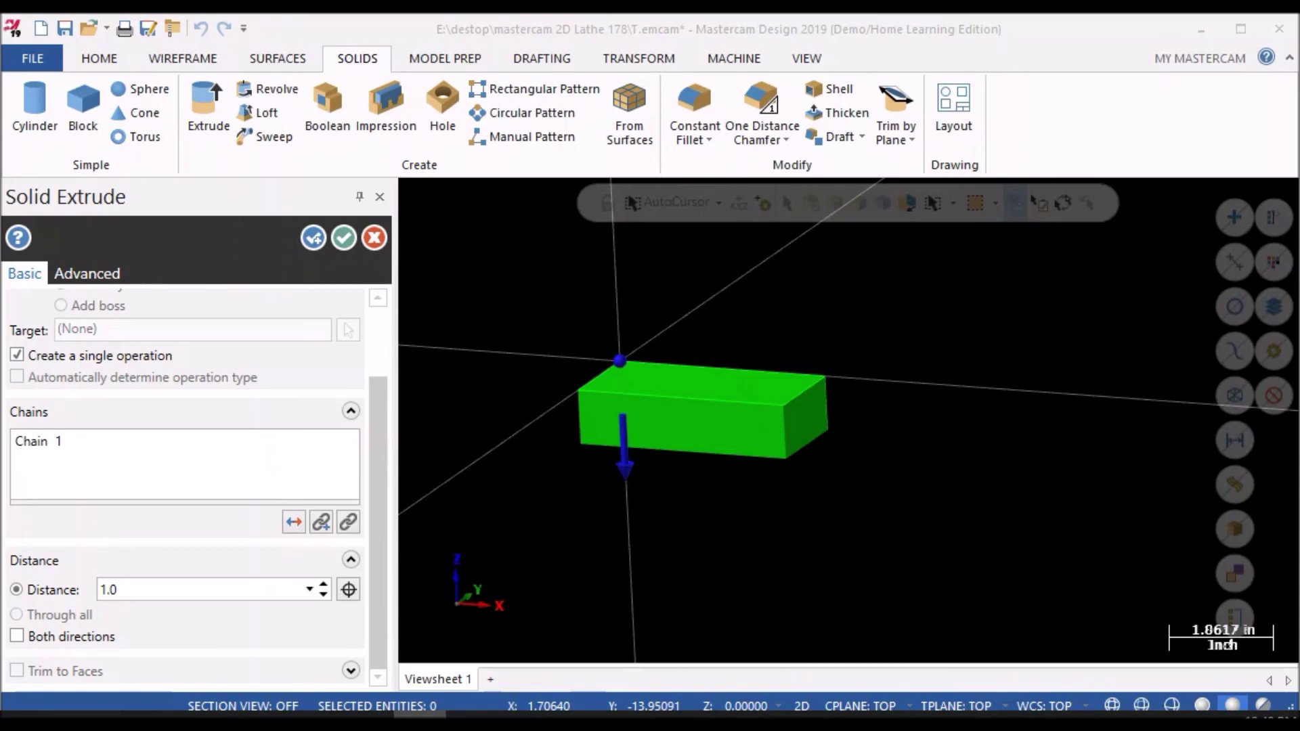
double_click(126, 589)
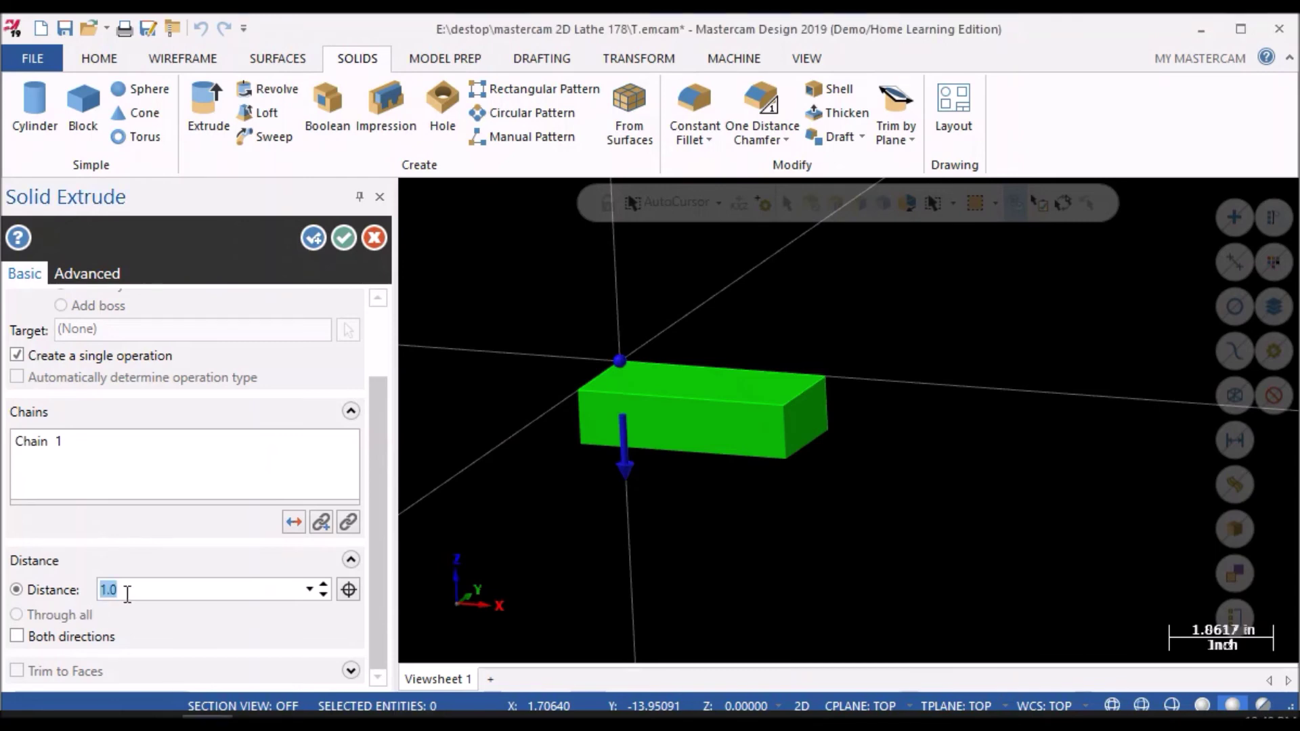
key("BackSpace")
key("Return")
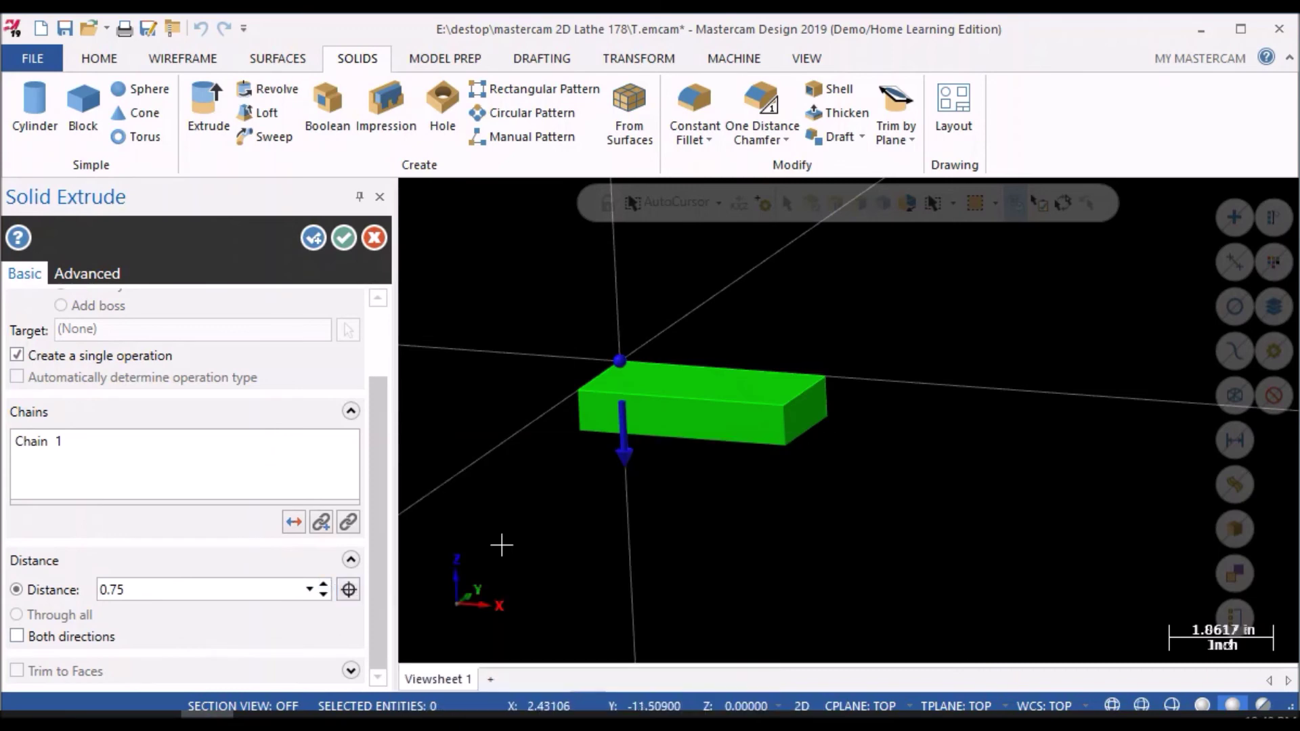
scroll(633, 433, "up", 1)
scroll(633, 433, "up", 1)
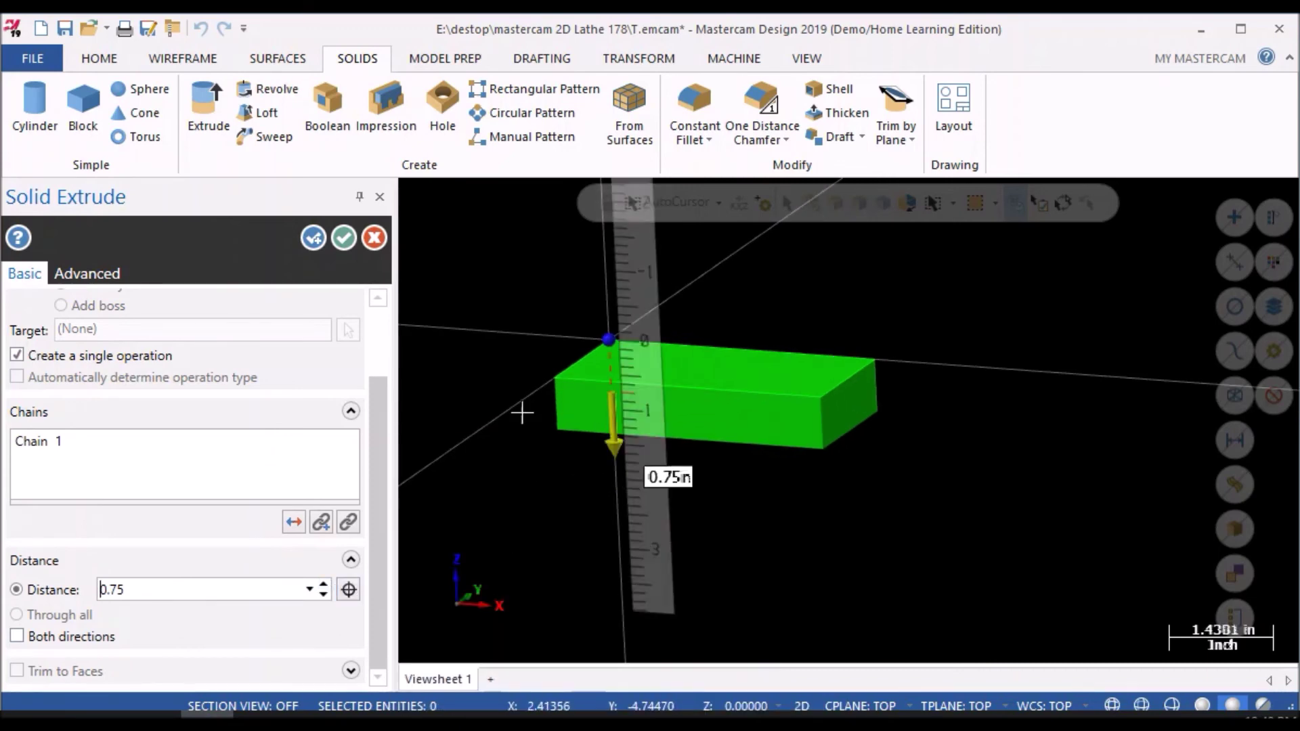
left_click(311, 238)
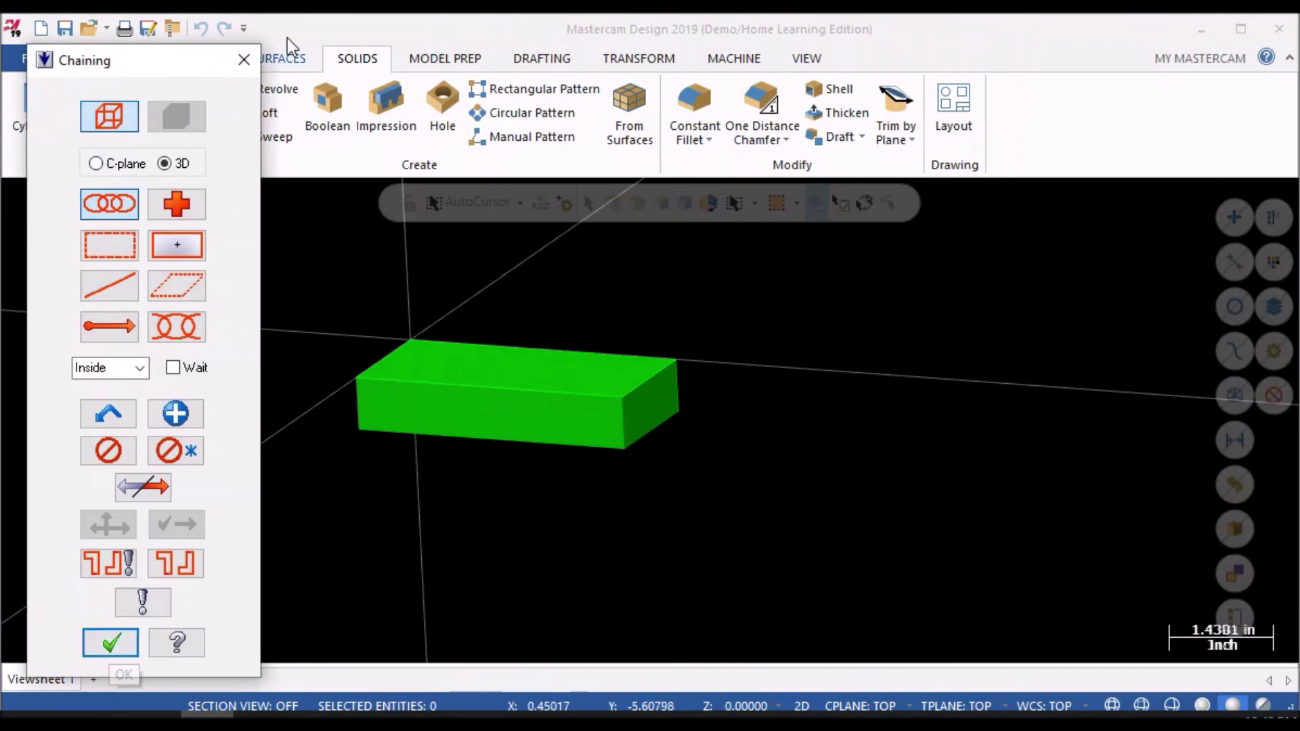
left_click(244, 60)
- Set the solid color to orange and apply it to the extruded block
mouse_move(650, 419)
middle_mouse_down()
mouse_move(806, 508)
mouse_move(788, 542)
middle_mouse_up()
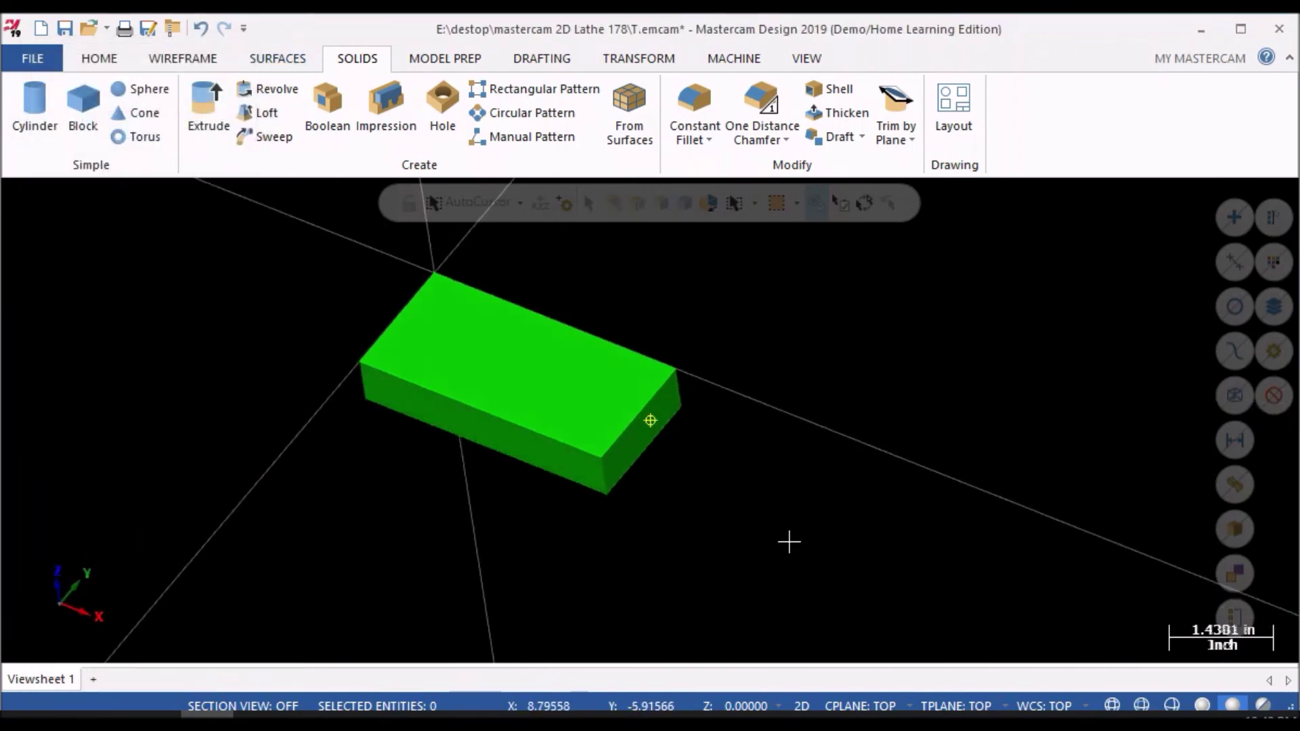
left_click(183, 57)
left_click(99, 59)
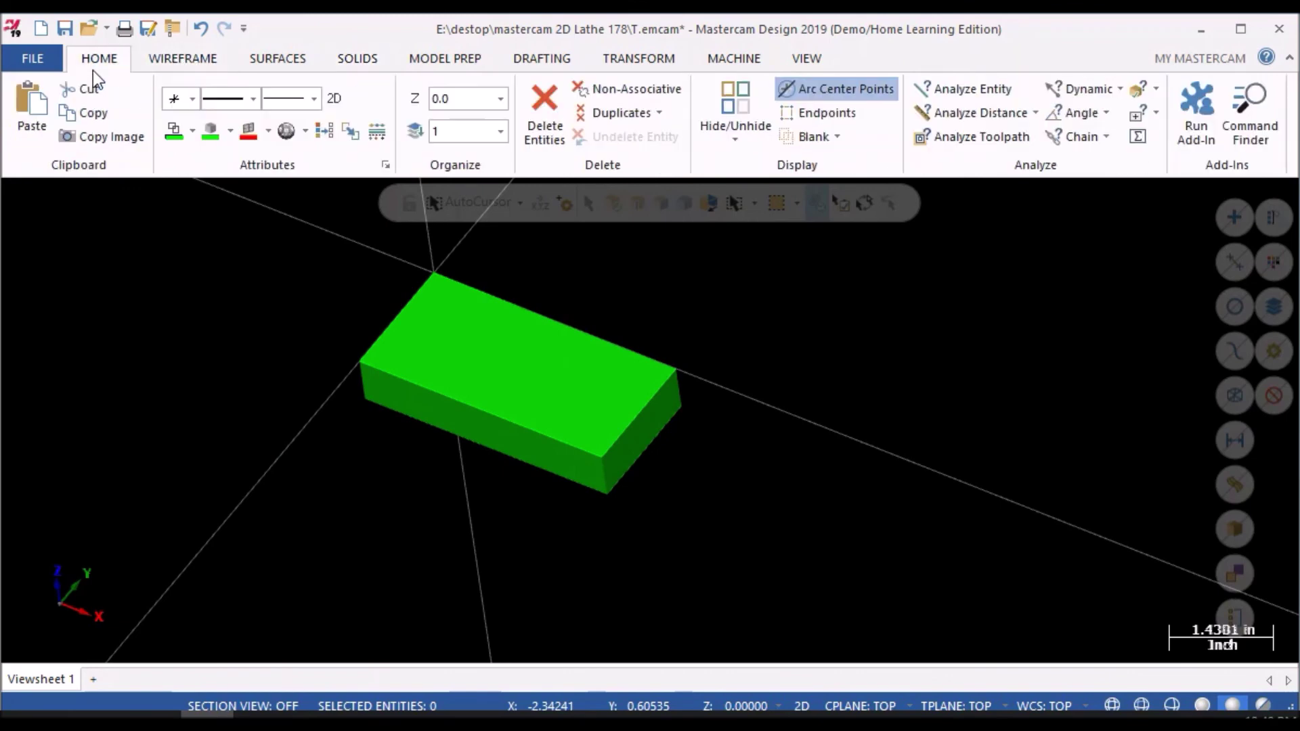
left_click(229, 133)
left_click(228, 133)
left_click_drag(318, 222, 801, 602)
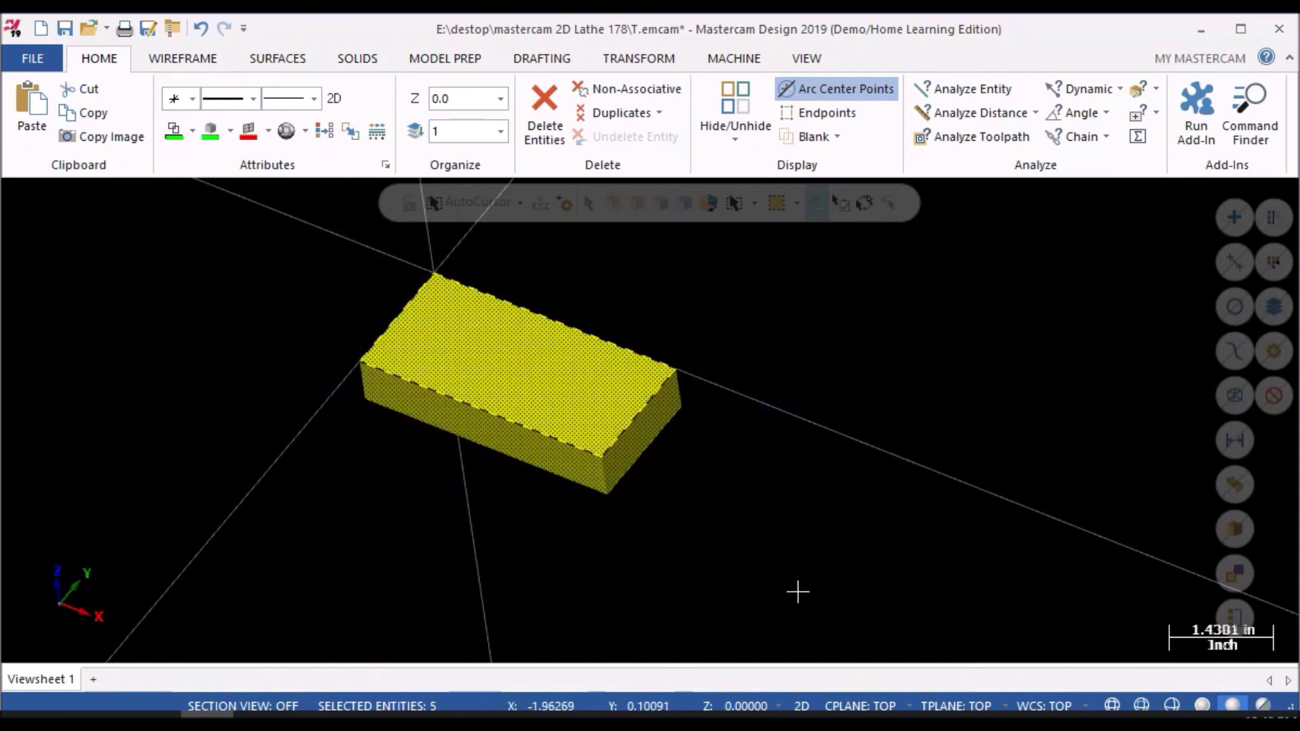
left_click(229, 132)
left_click(266, 183)
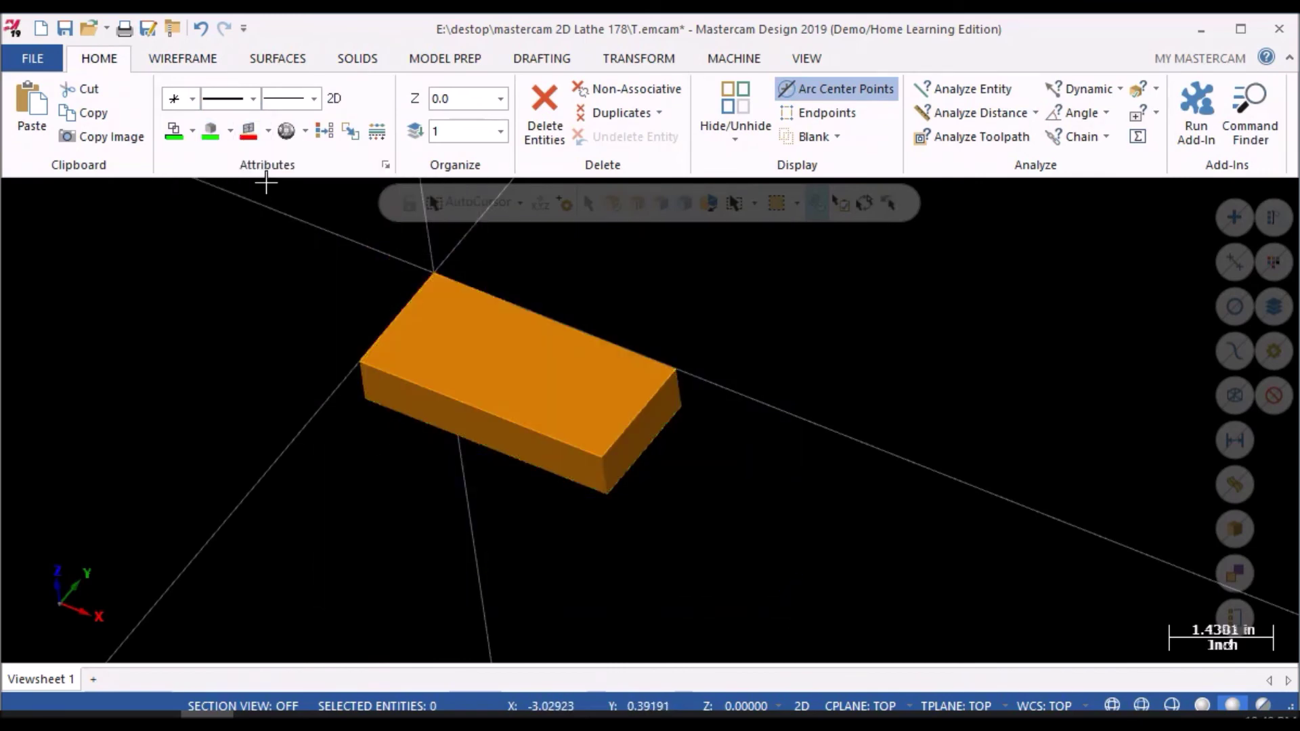
- Set the solid color to gray and apply it to the extruded block
mouse_move(447, 658)
middle_mouse_down()
mouse_move(459, 581)
mouse_move(453, 619)
middle_mouse_up()
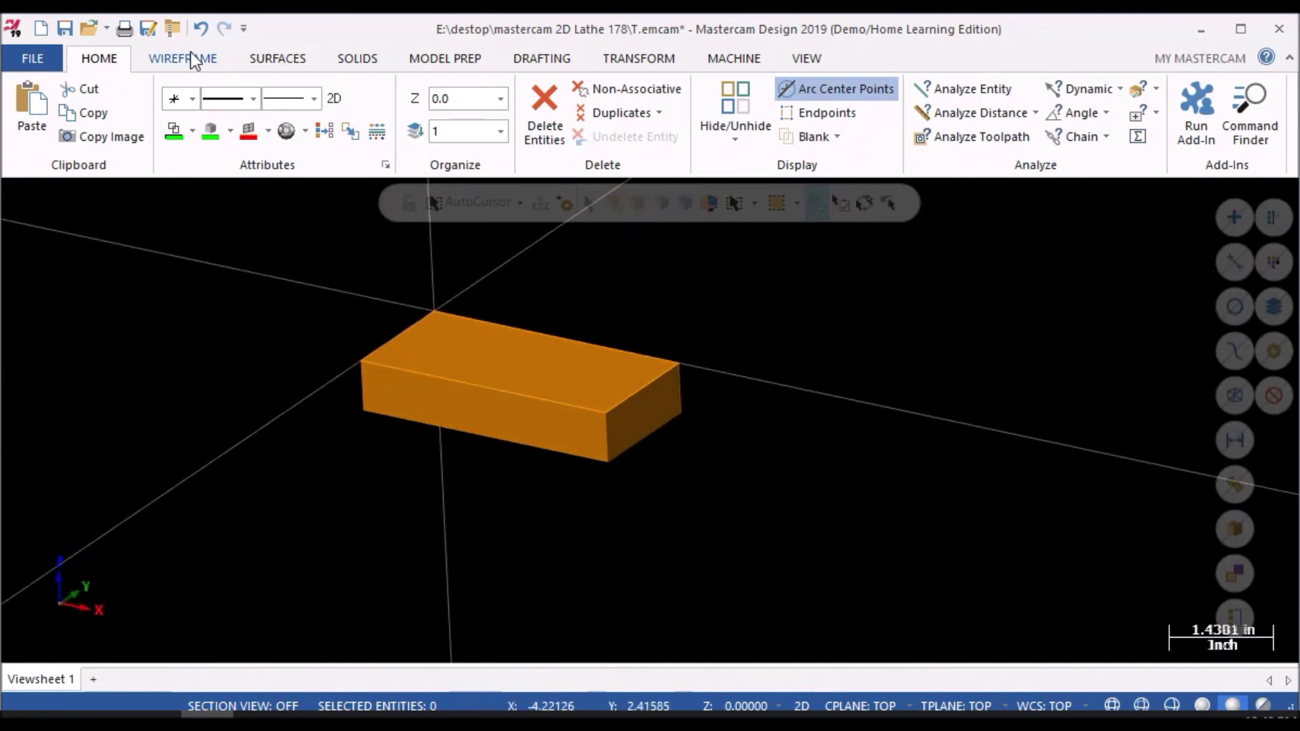
left_click(241, 133)
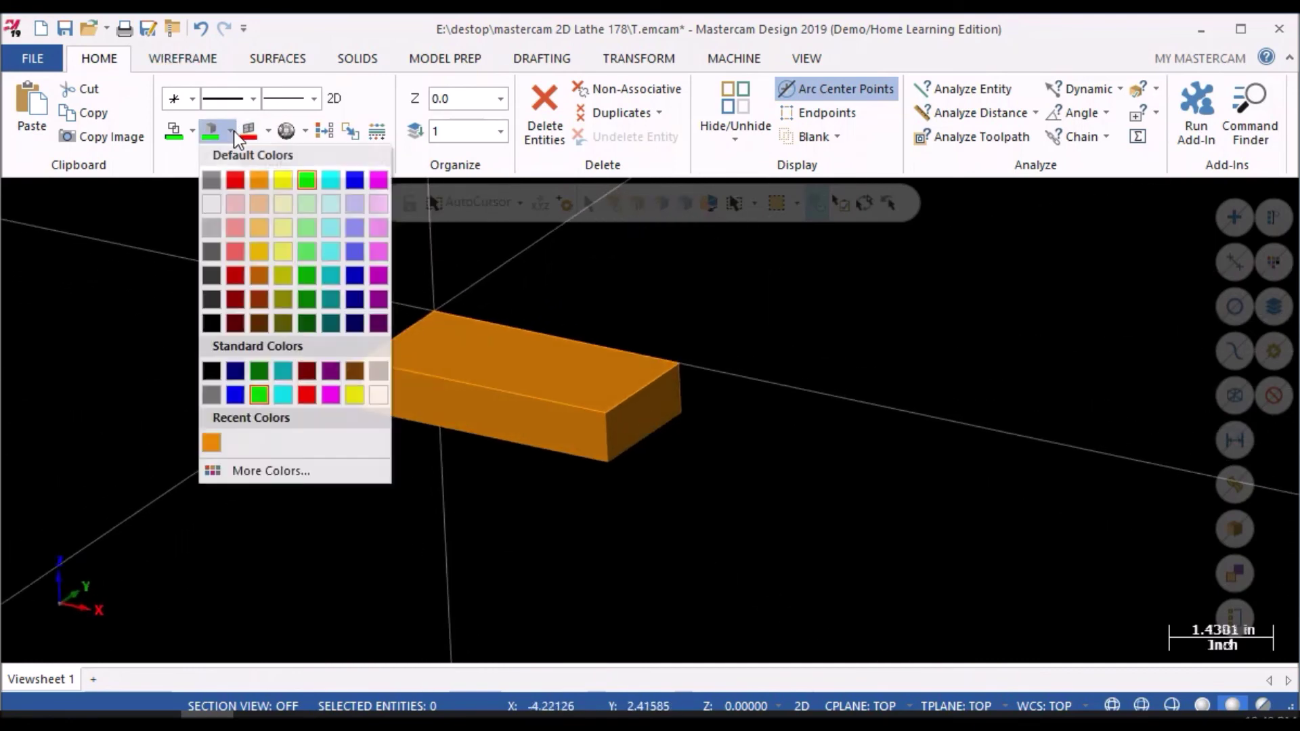
left_click(212, 395)
left_click_drag(265, 263, 806, 599)
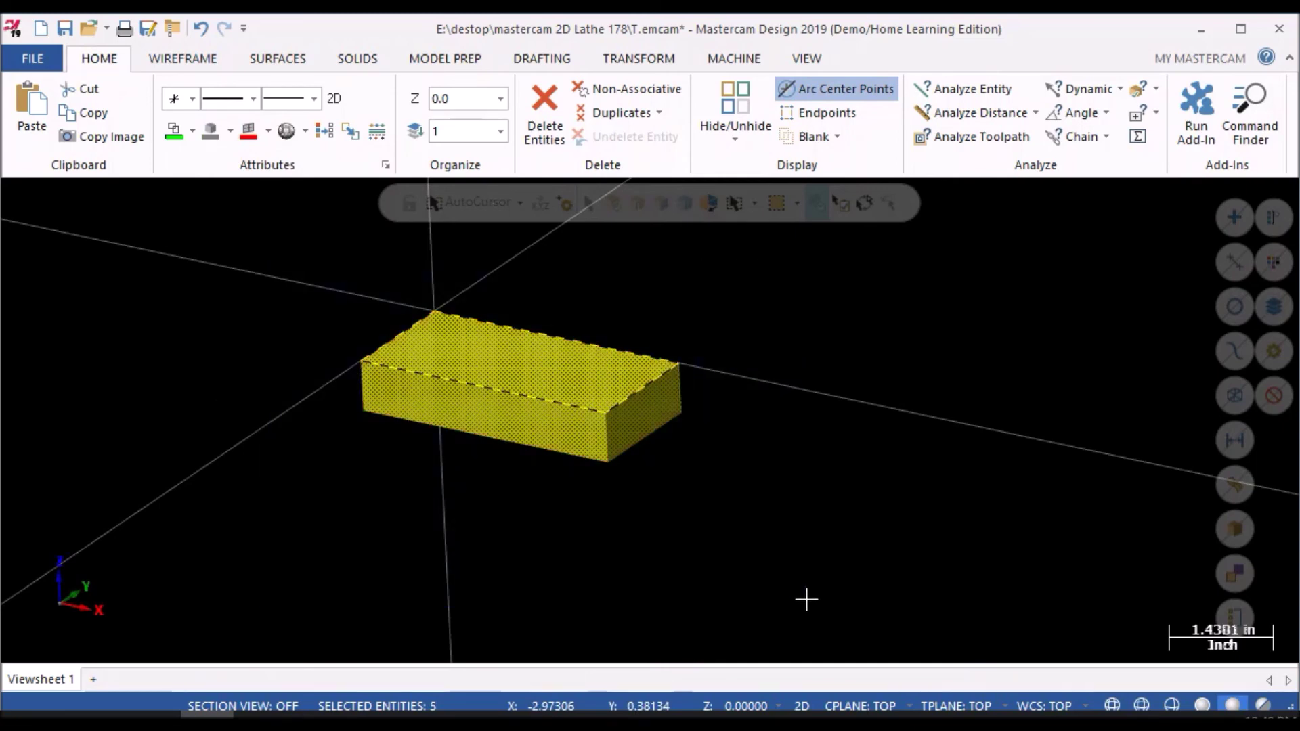
left_click(210, 130)
- Inspect the recolored block from the side, from below and from above
scroll(474, 398, "up", 3)
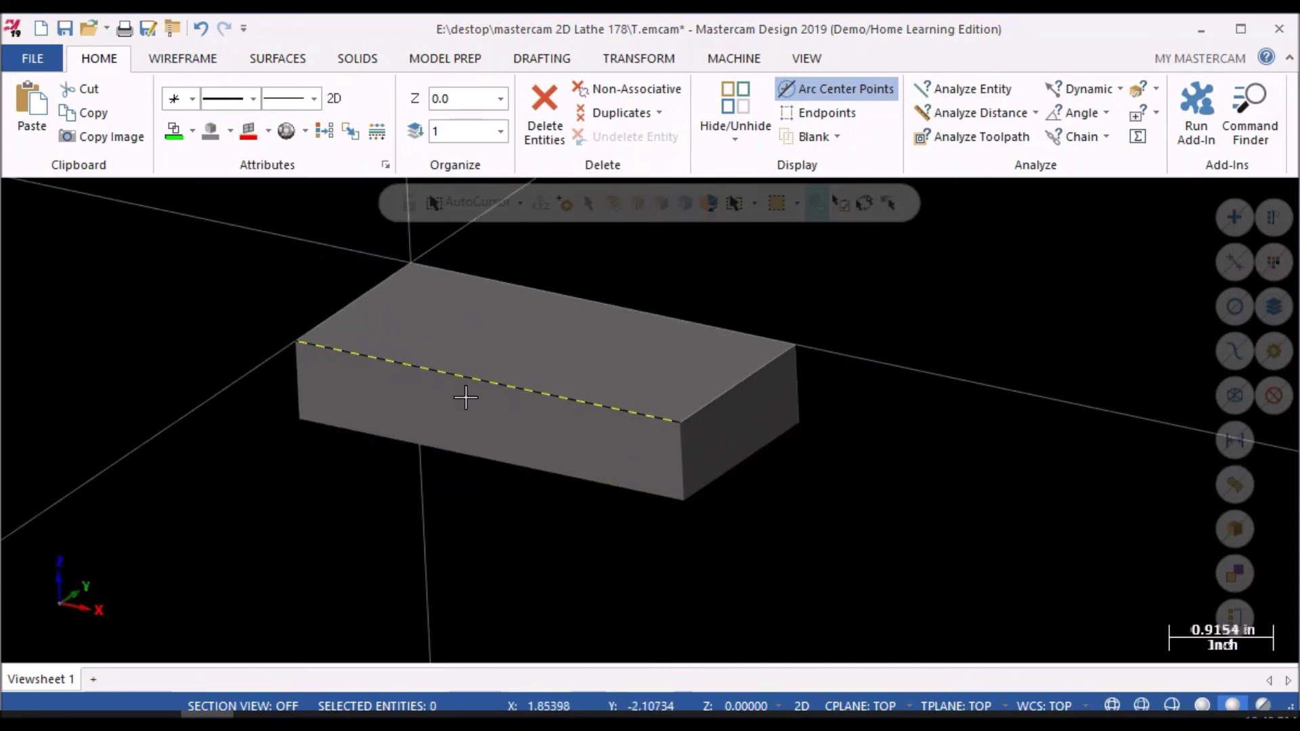
mouse_move(524, 624)
middle_mouse_down()
mouse_move(517, 540)
mouse_move(464, 620)
mouse_move(528, 652)
mouse_move(519, 598)
mouse_move(589, 674)
mouse_move(461, 618)
mouse_move(526, 652)
middle_mouse_up()
middle_click_drag(473, 400, 429, 456)
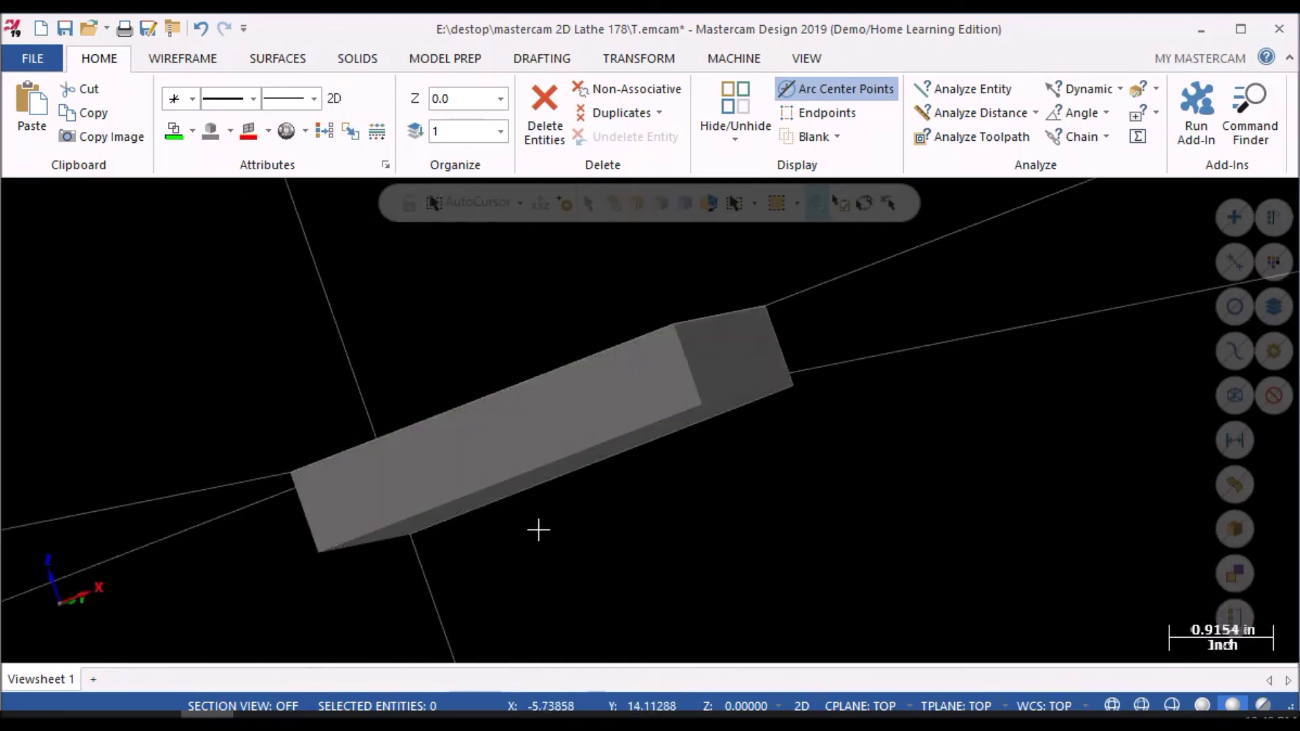
scroll(449, 284, "down", 3)
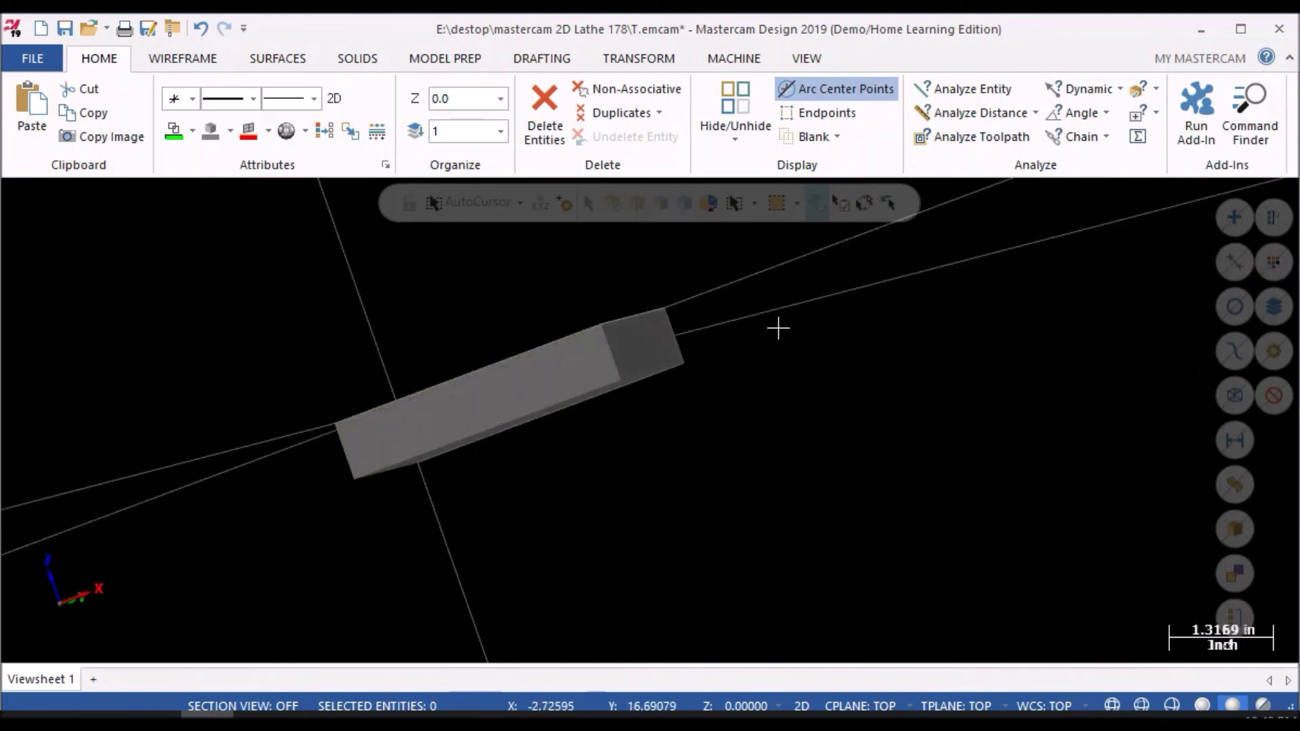
right_click(778, 331)
left_click(843, 447)
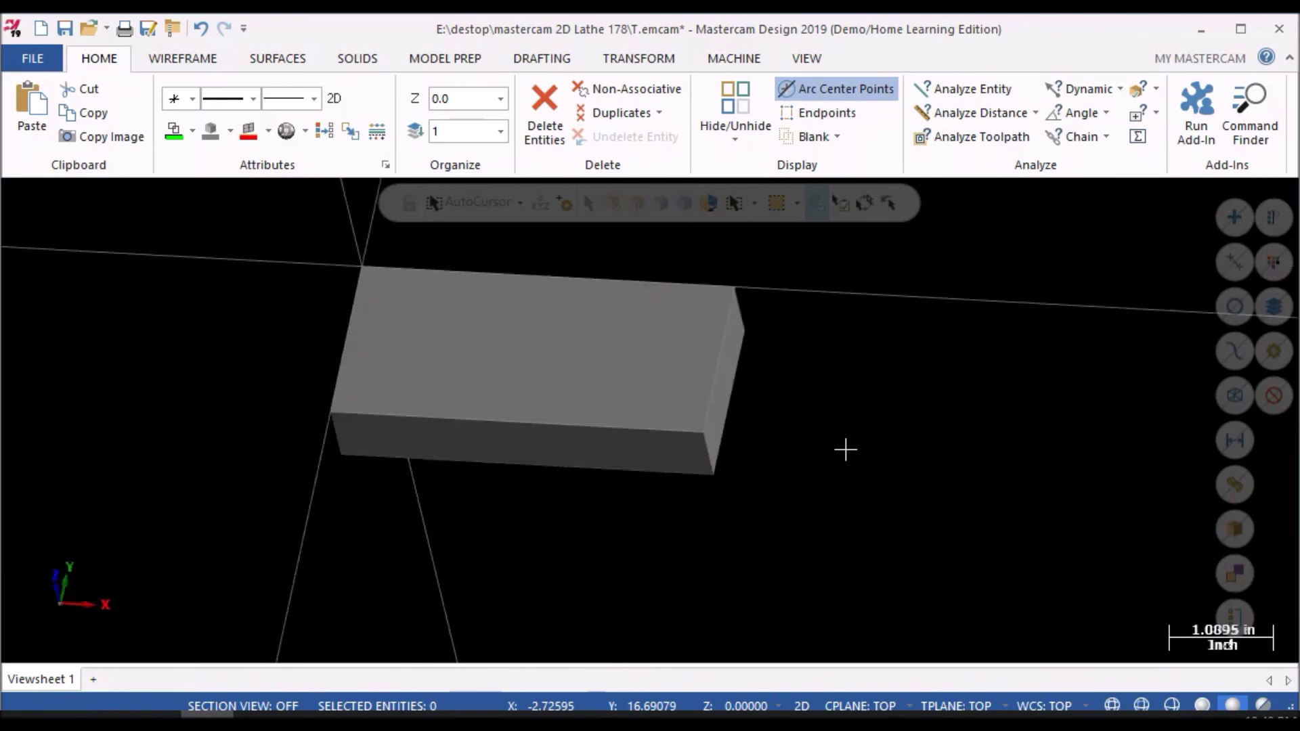
mouse_move(389, 549)
middle_mouse_down()
mouse_move(444, 575)
mouse_move(296, 555)
middle_mouse_up()
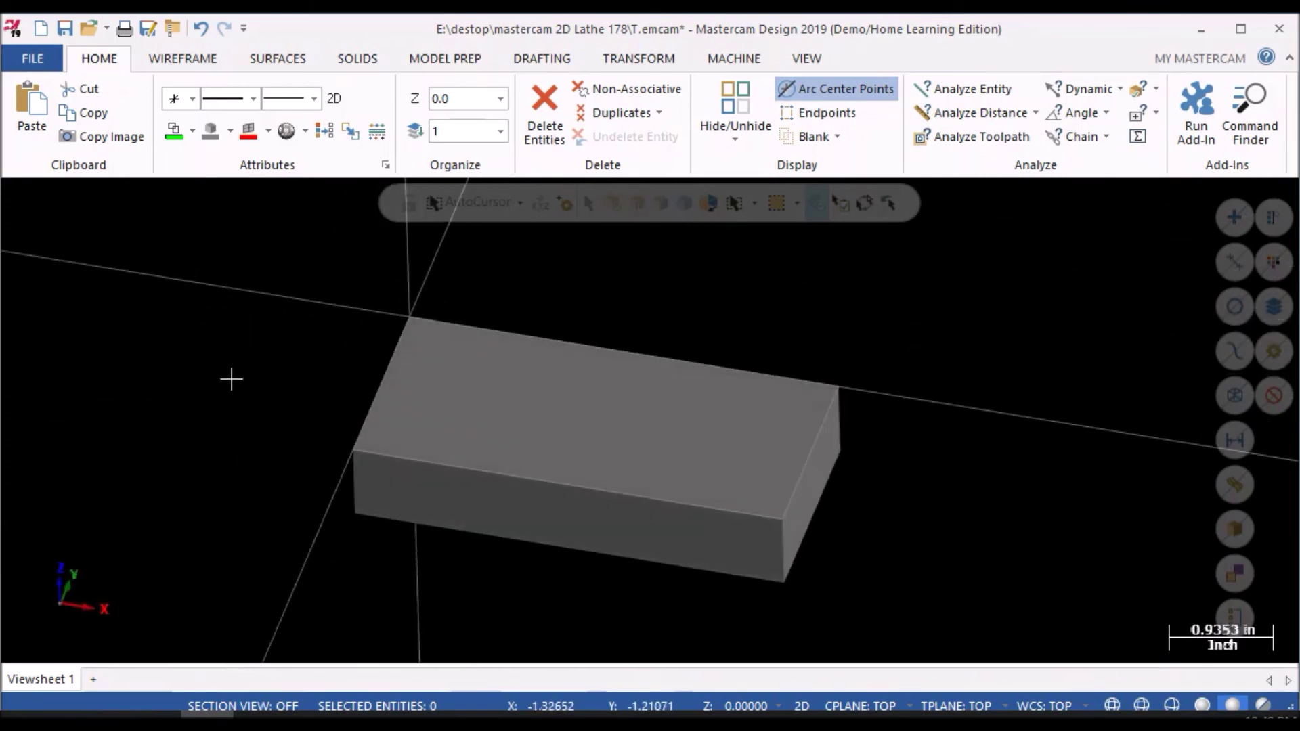
mouse_move(194, 450)
middle_mouse_down()
mouse_move(254, 364)
mouse_move(87, 494)
mouse_move(125, 458)
mouse_move(95, 379)
mouse_move(203, 415)
mouse_move(131, 397)
mouse_move(189, 423)
mouse_move(174, 423)
middle_mouse_up()
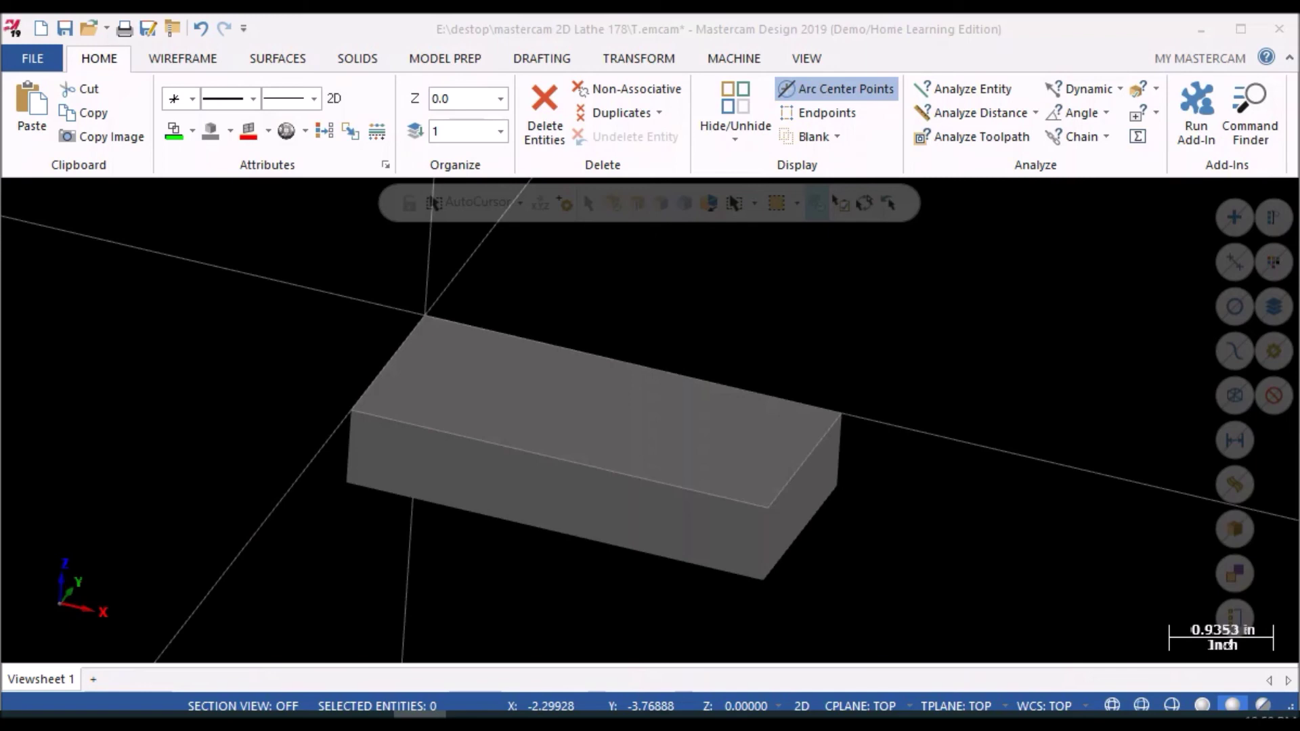
- In the Top view, draw a center-point circle about 0.26 inch in diameter just inside the block's upper-left corner
right_click(277, 328)
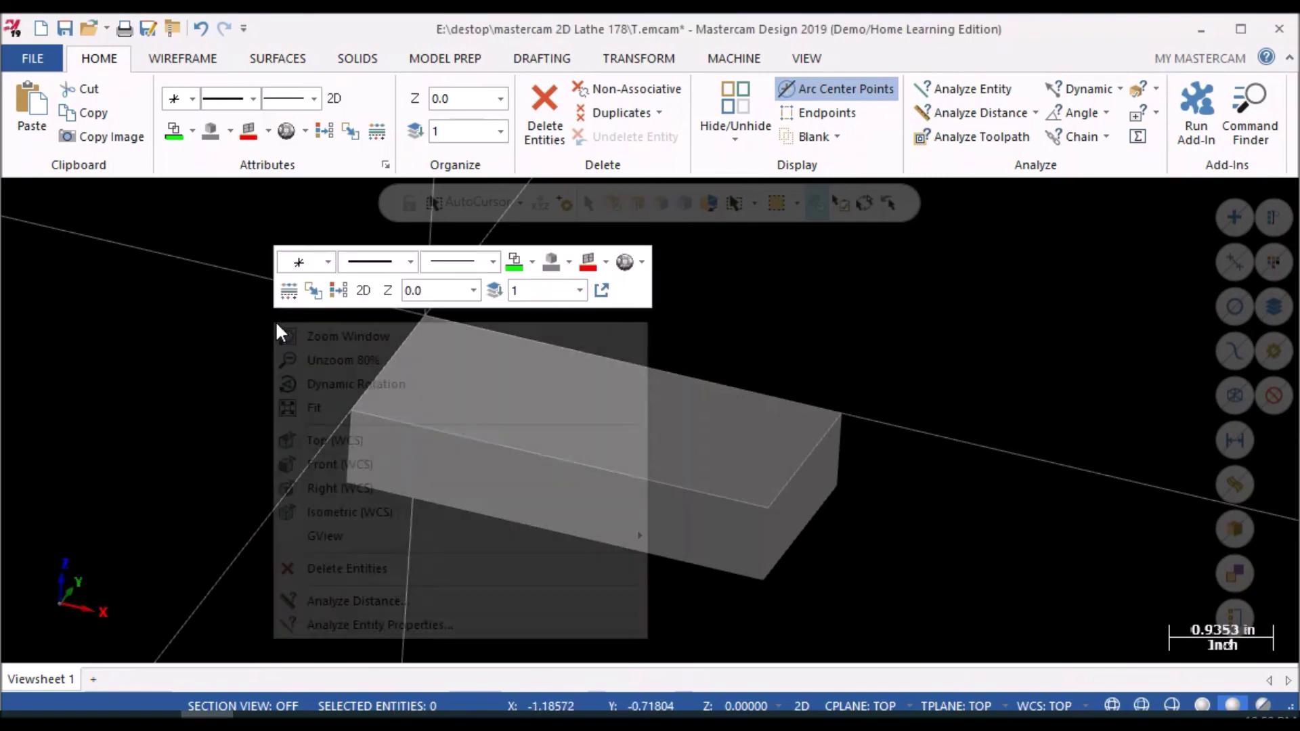
mouse_move(354, 543)
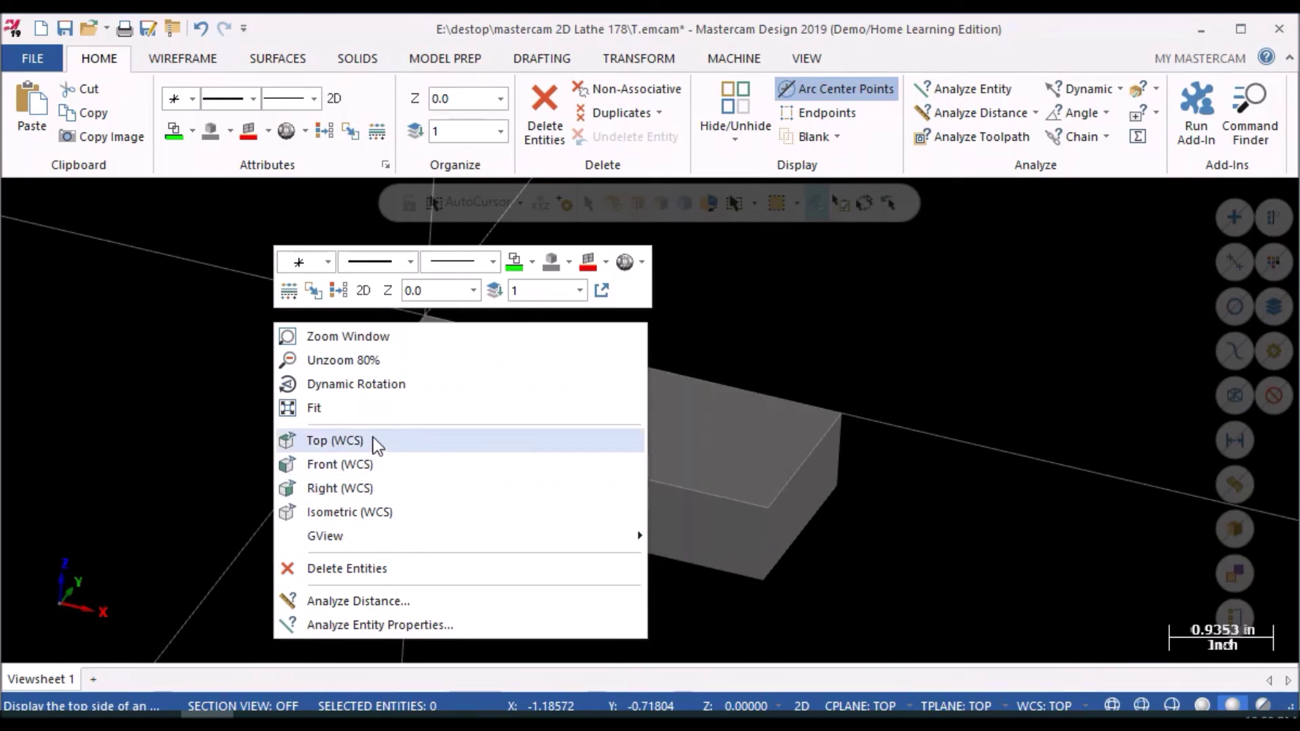
left_click(374, 440)
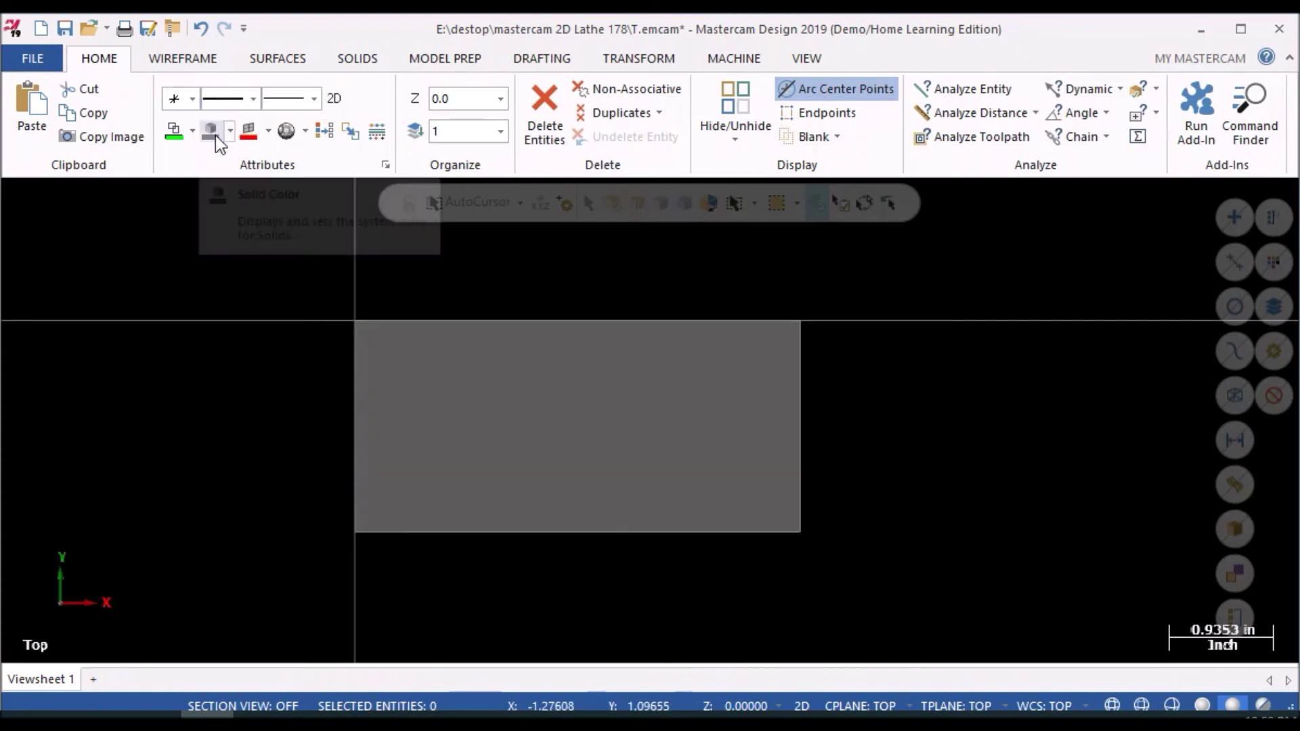
left_click(182, 60)
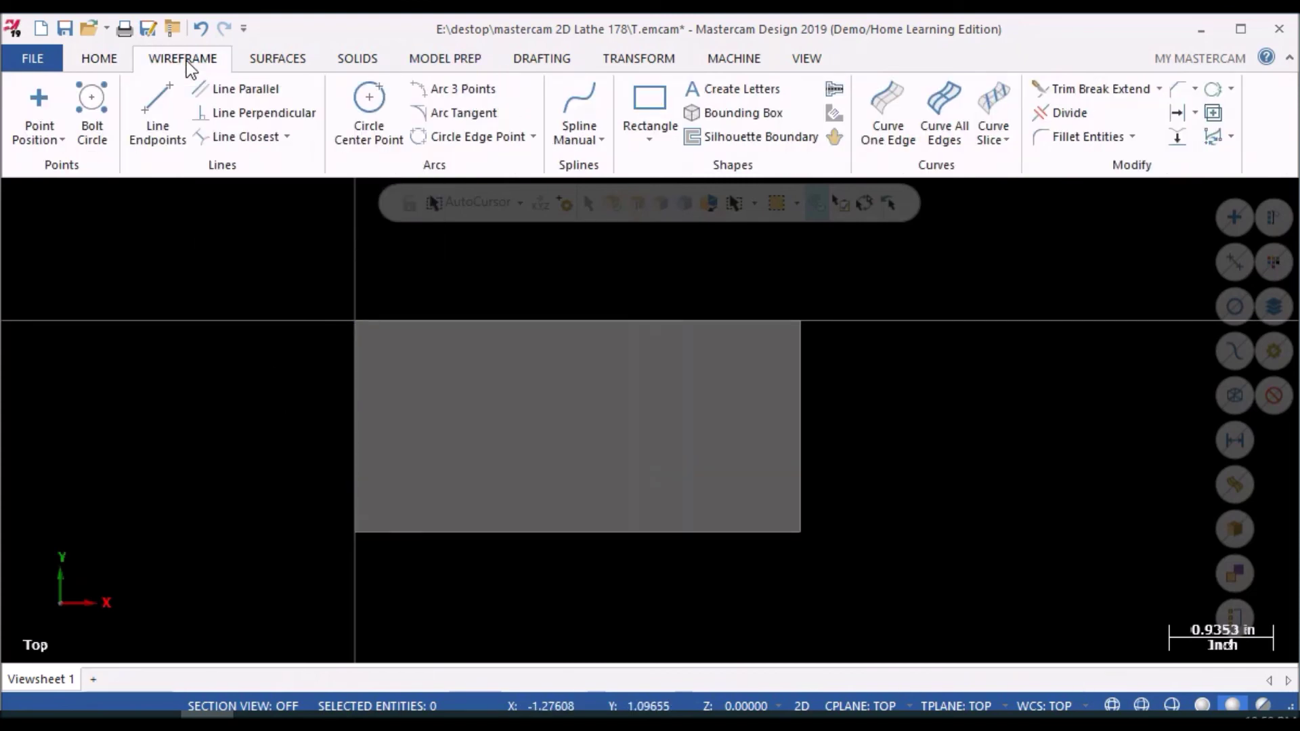
left_click(375, 96)
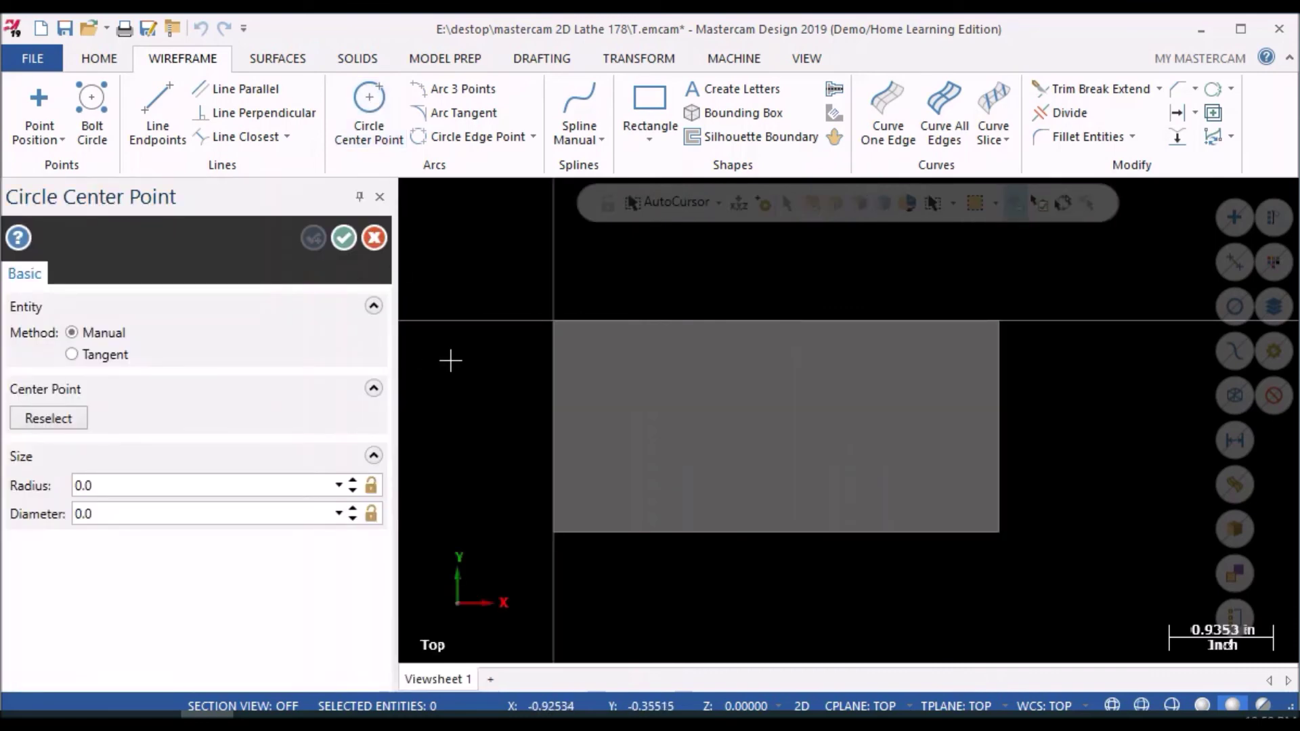
left_click(577, 343)
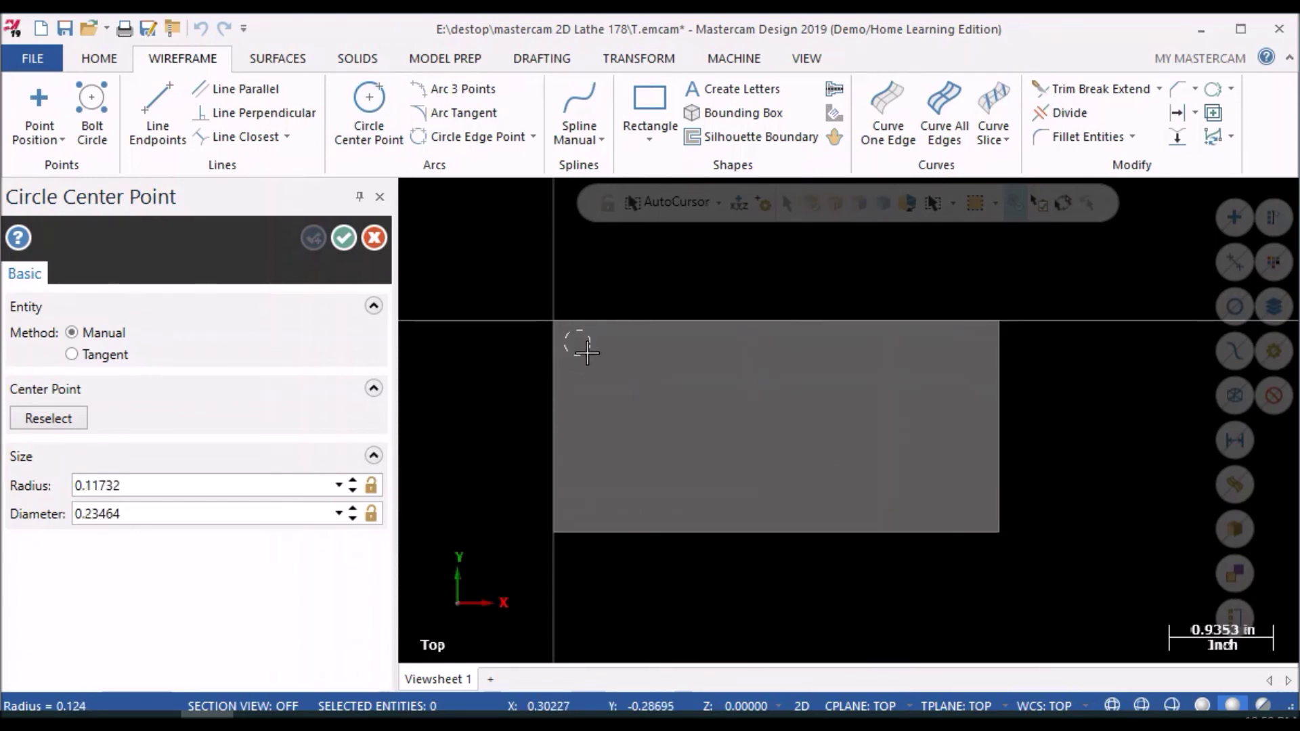
left_click(588, 352)
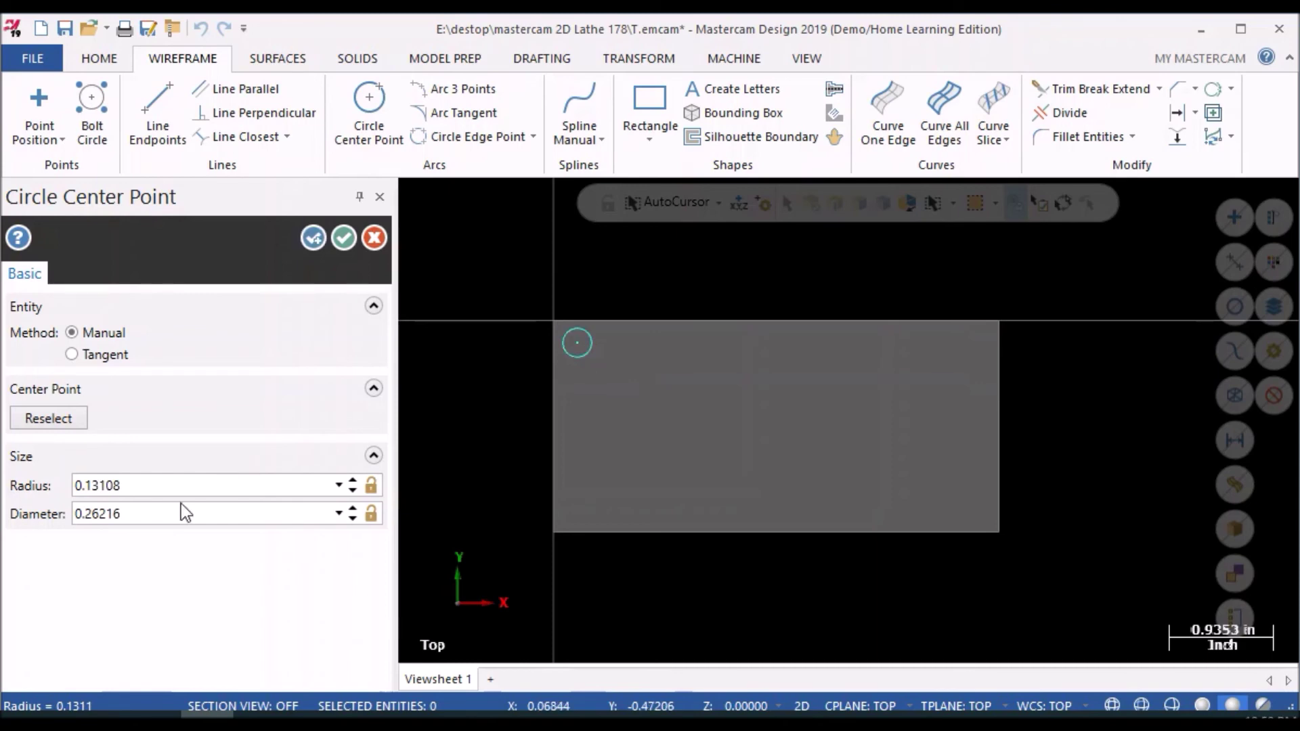
- Set the new circle's diameter to 0.25 inch and lock the size for further circles
left_click(158, 514)
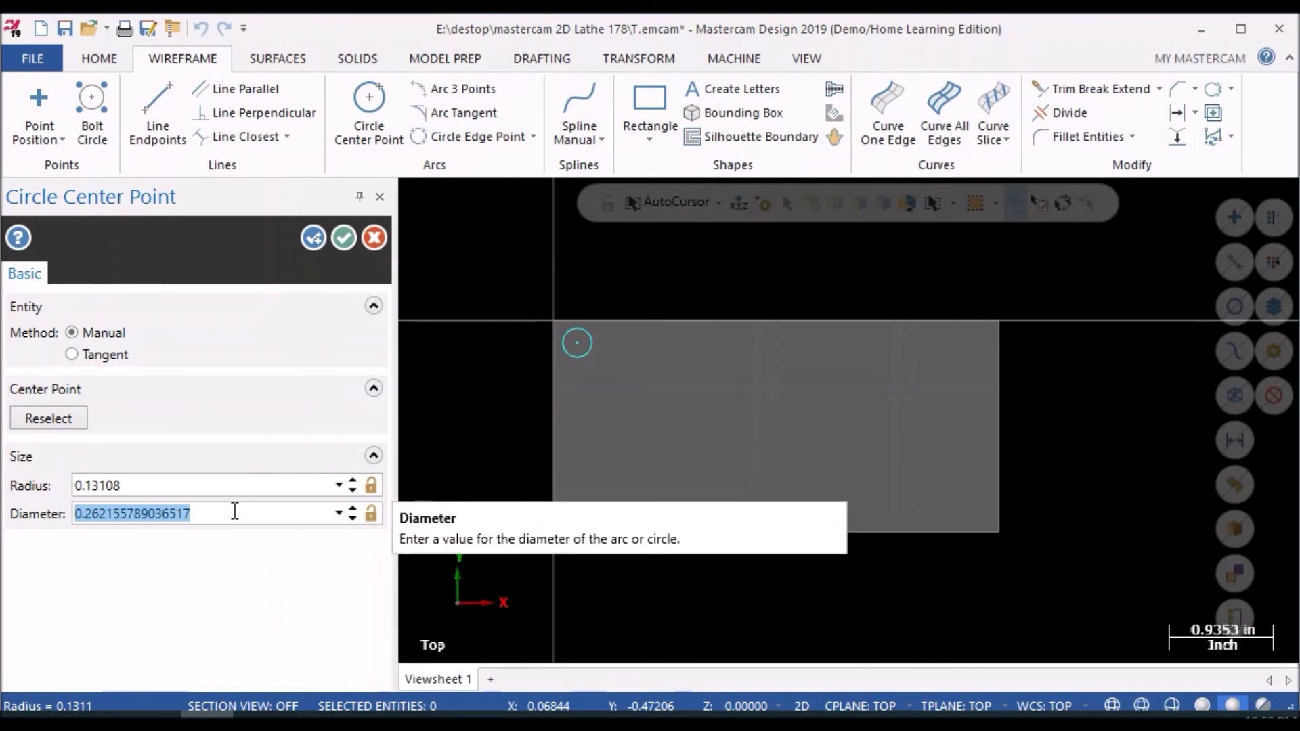
type(".25")
key("Return")
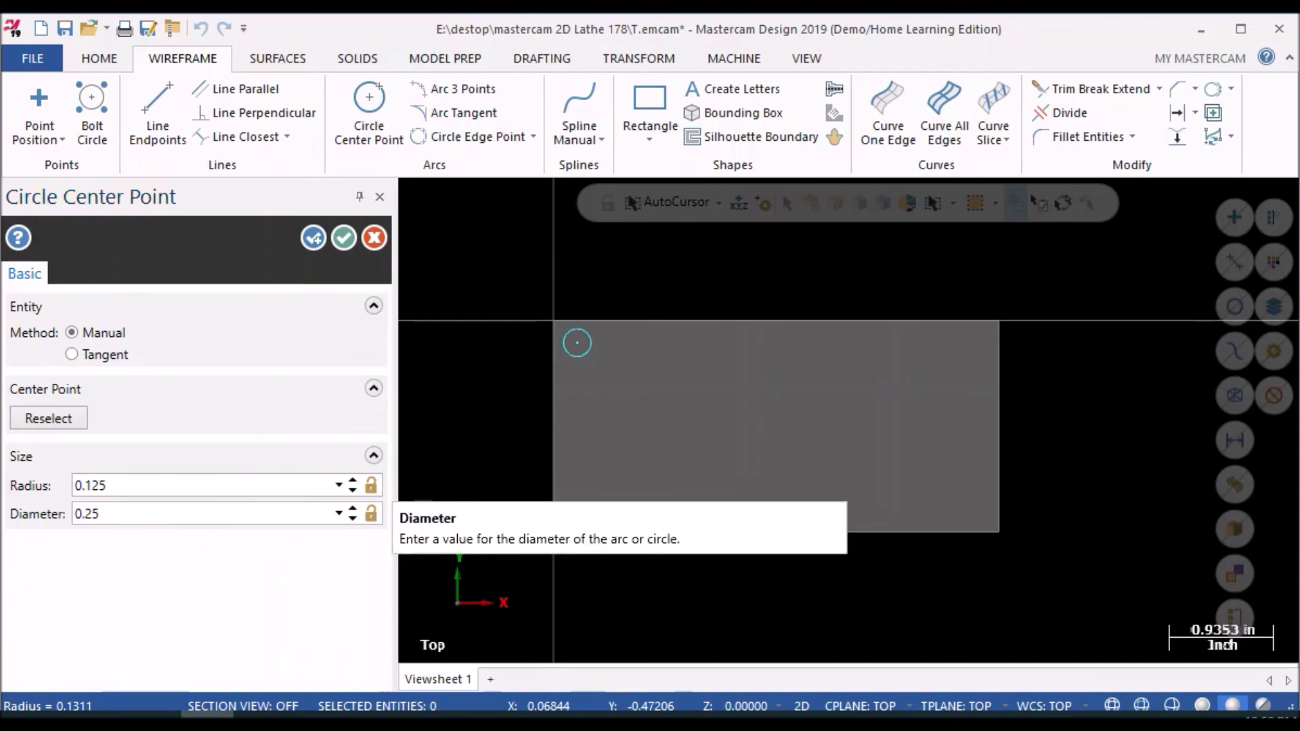
left_click(372, 483)
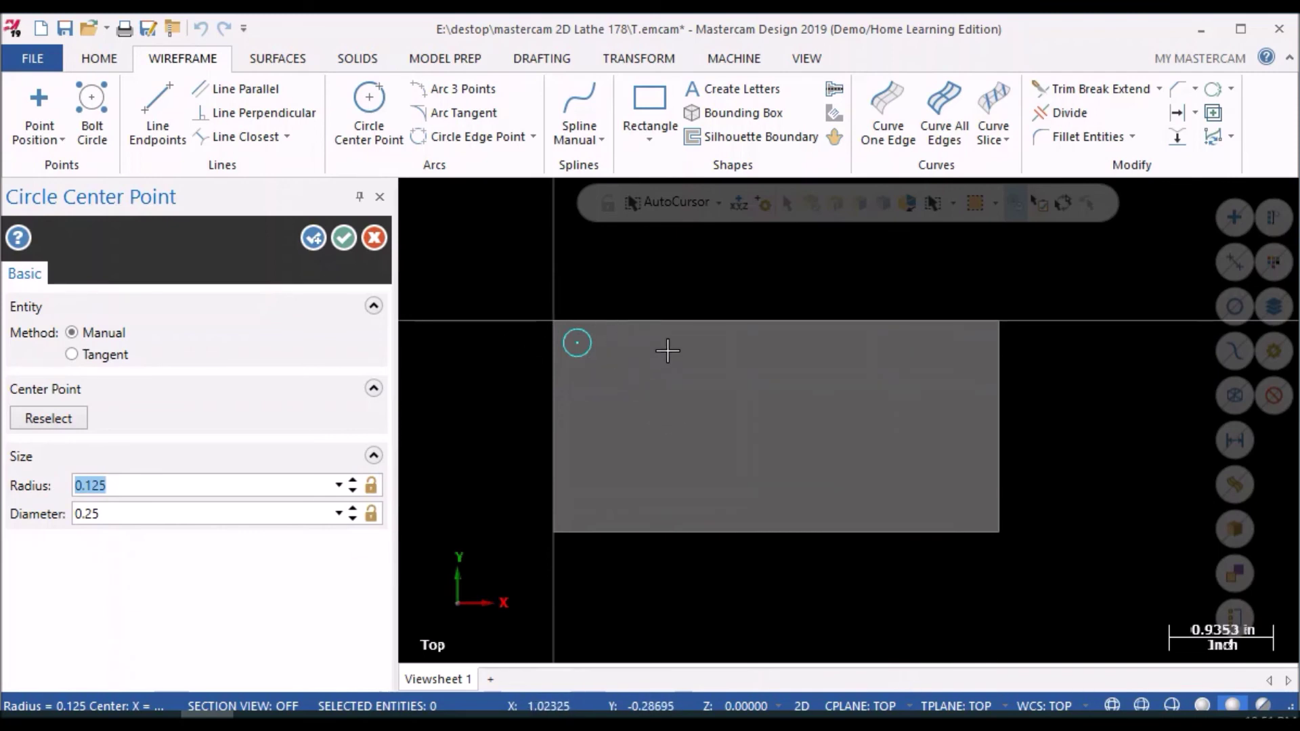
left_click(370, 487)
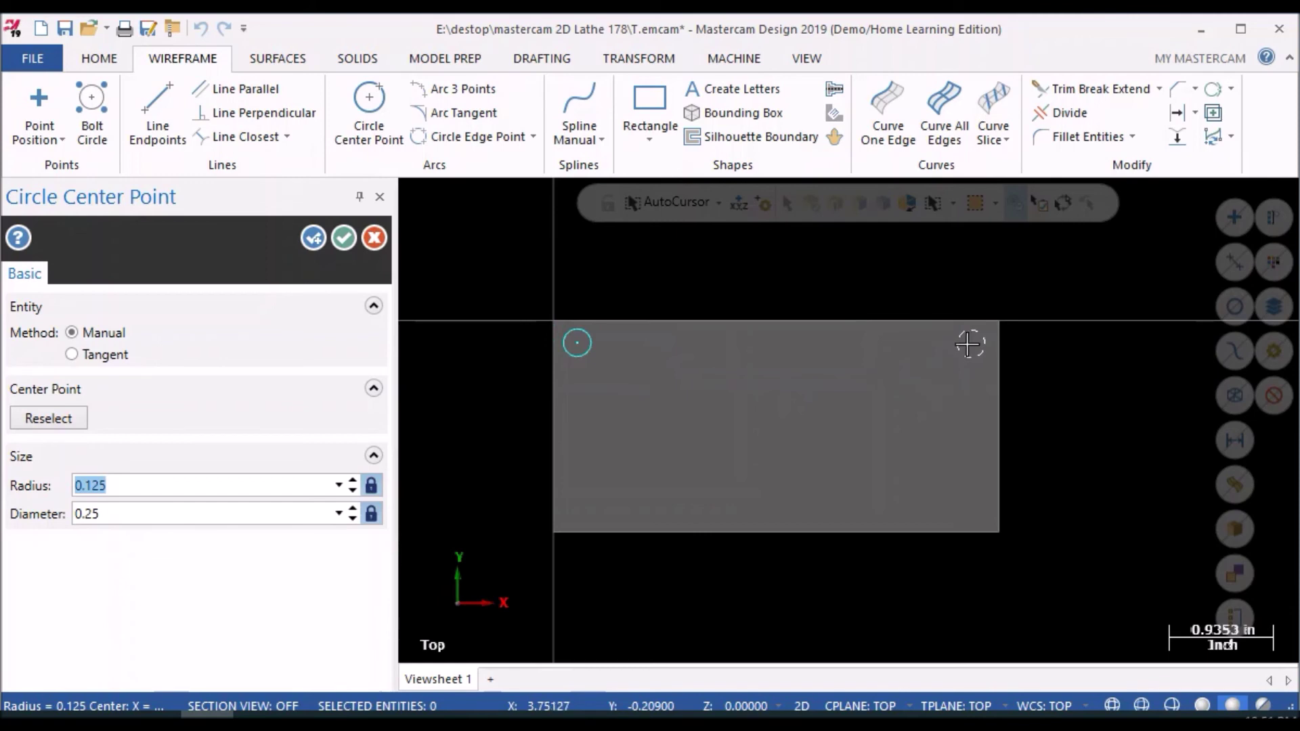
- Place two more 0.25 inch circles, one near the block's upper-right corner and one slightly below and right of the first circle
left_click(969, 346)
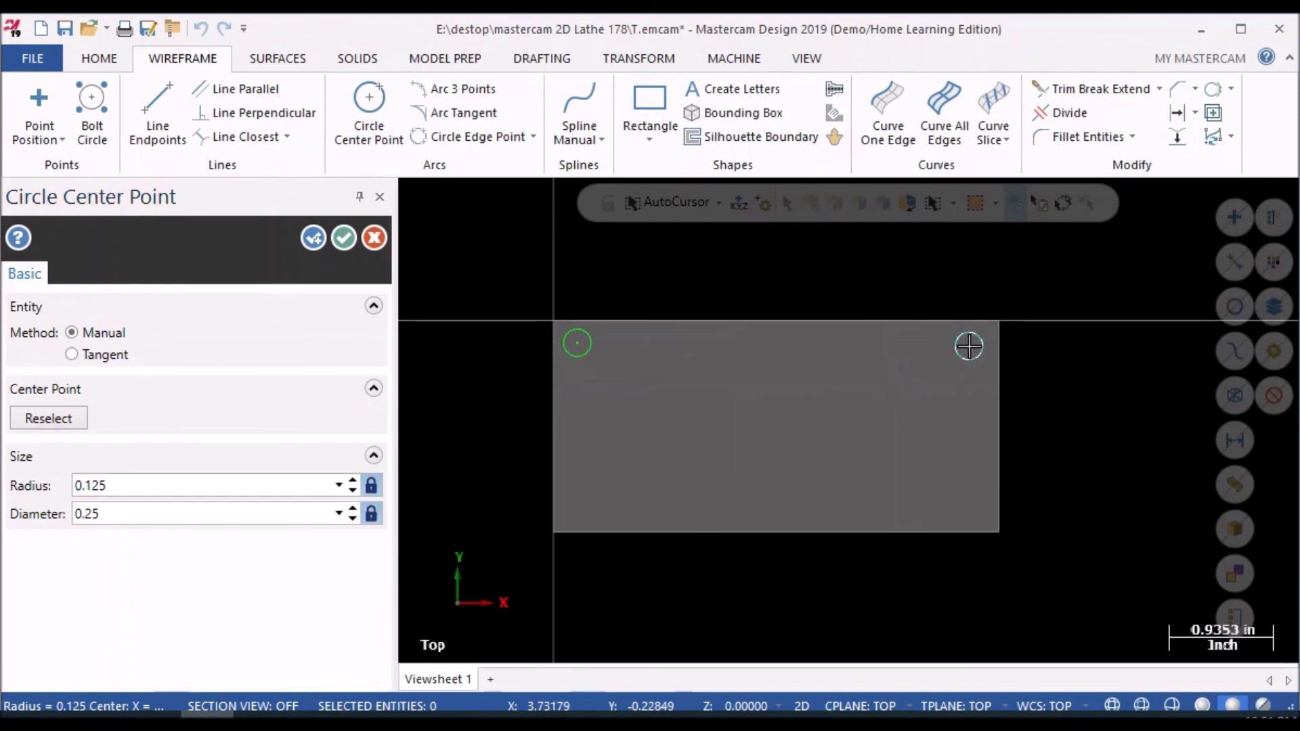
left_click(311, 237)
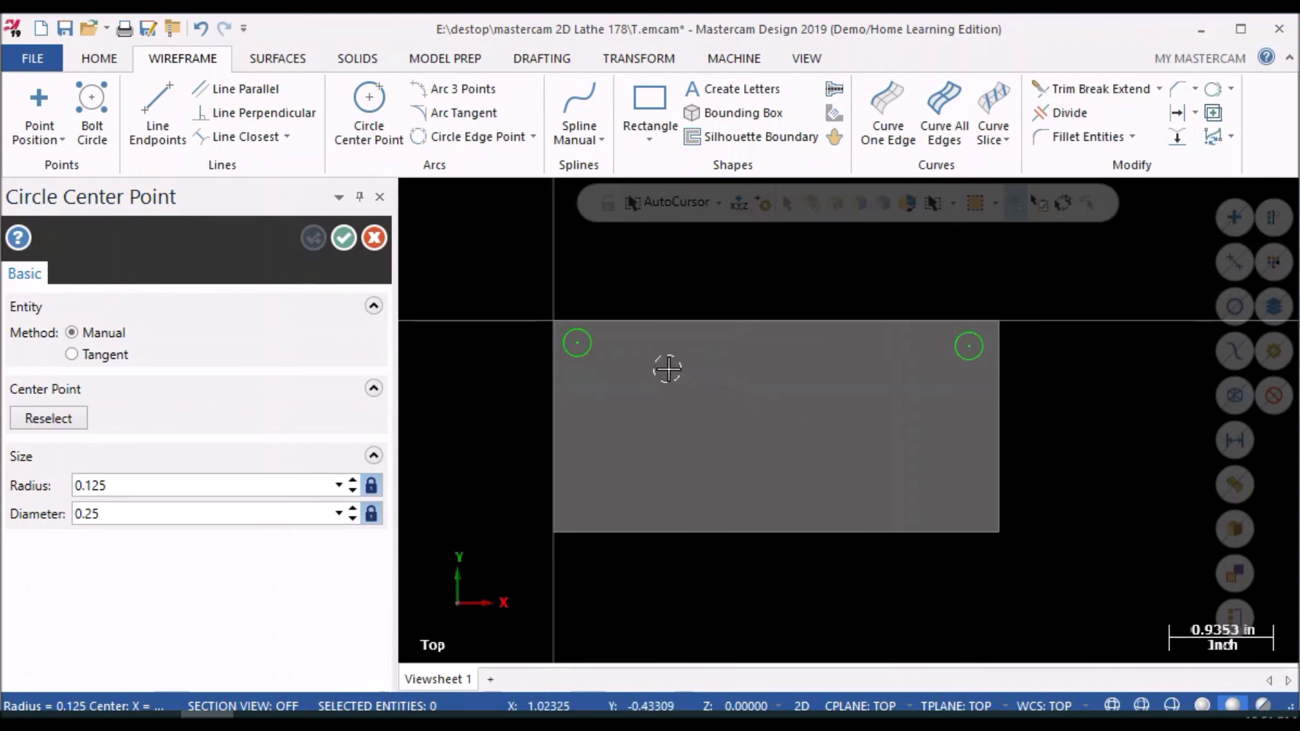
left_click(668, 363)
left_click(312, 238)
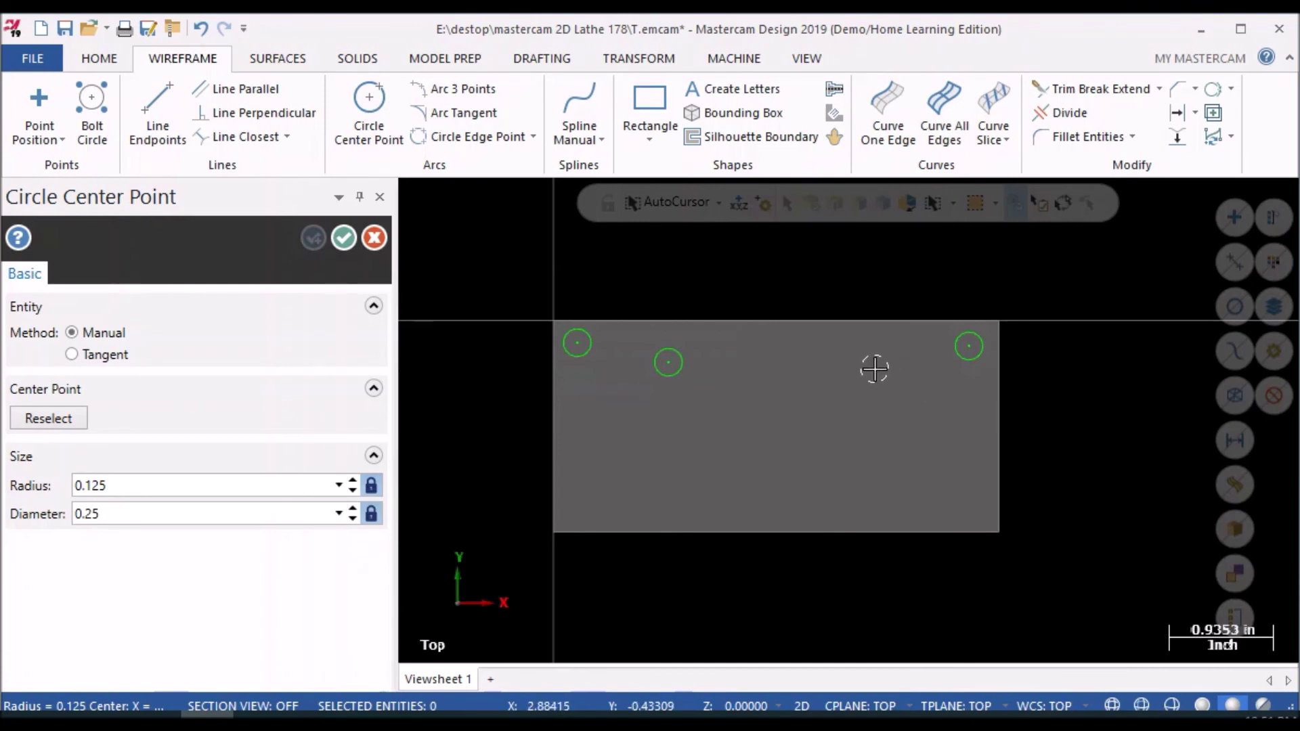
- Place three more 0.25 inch circles: one below and left of the upper-right circle, and one near each lower corner, and finish the circles
left_click(875, 367)
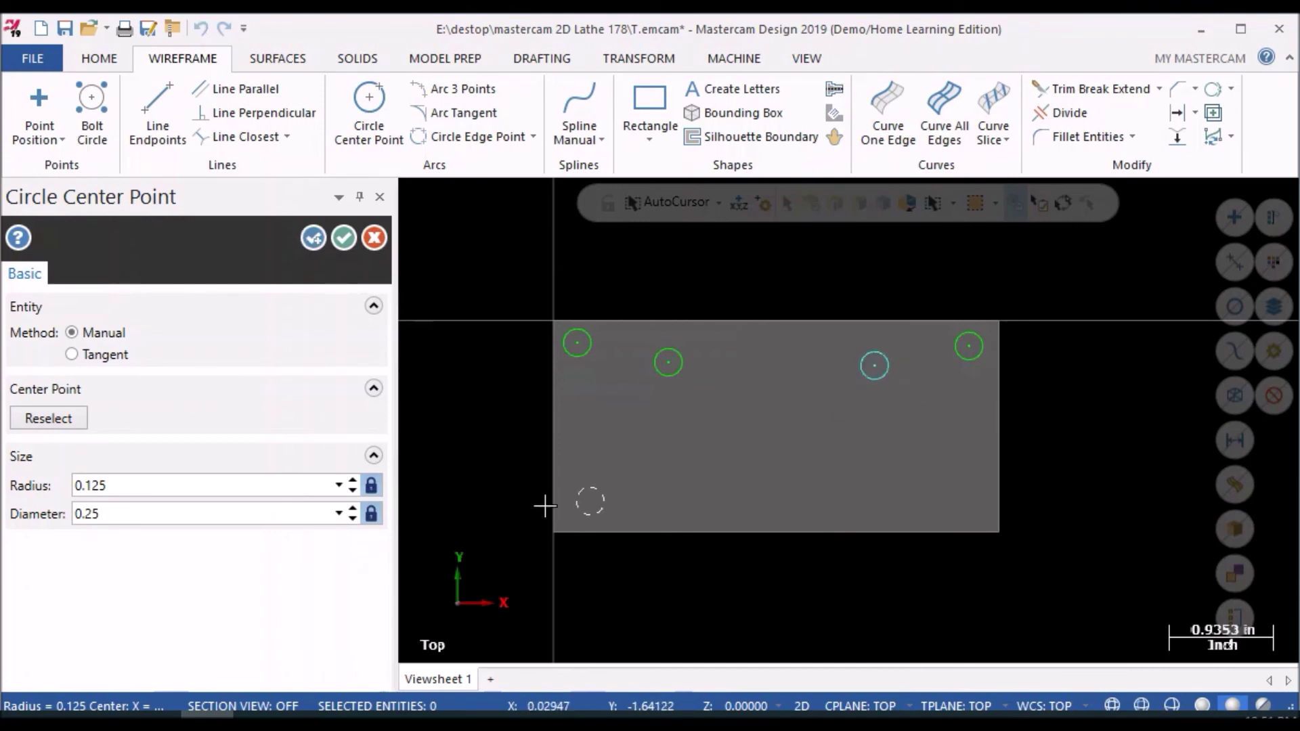
left_click(314, 237)
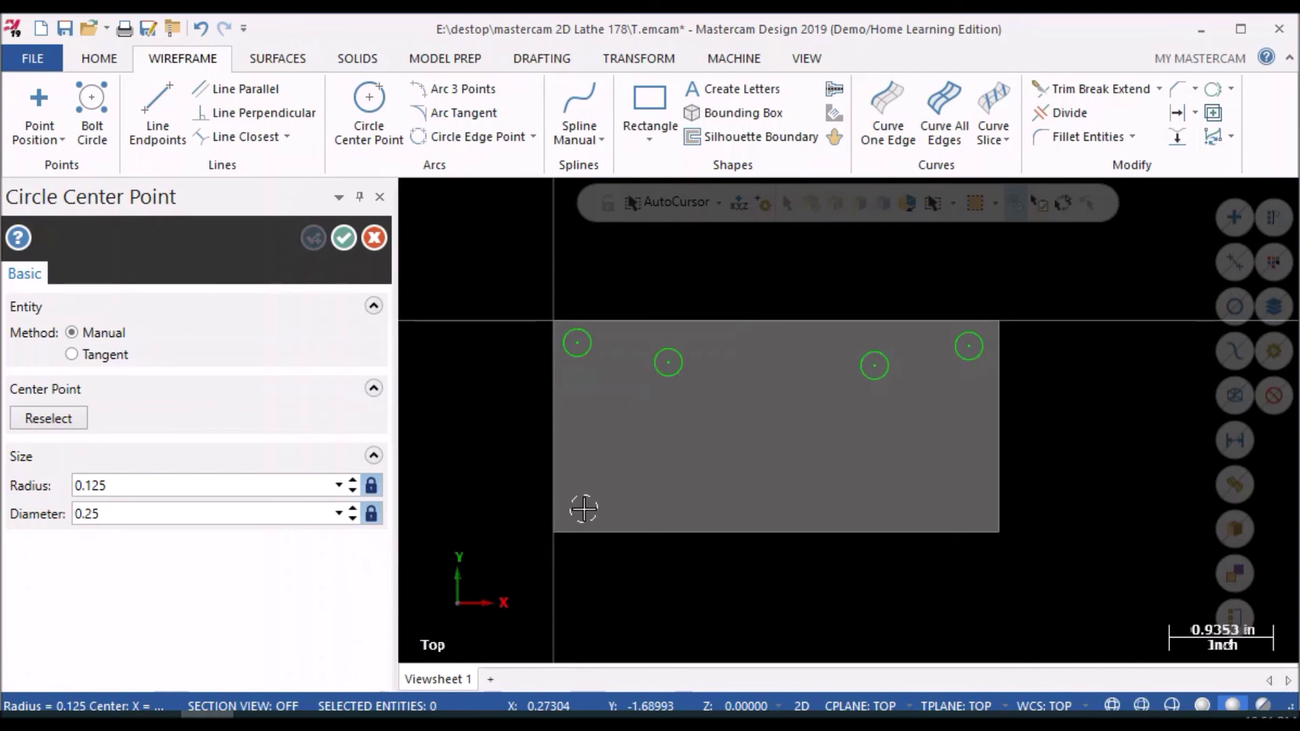
left_click(584, 509)
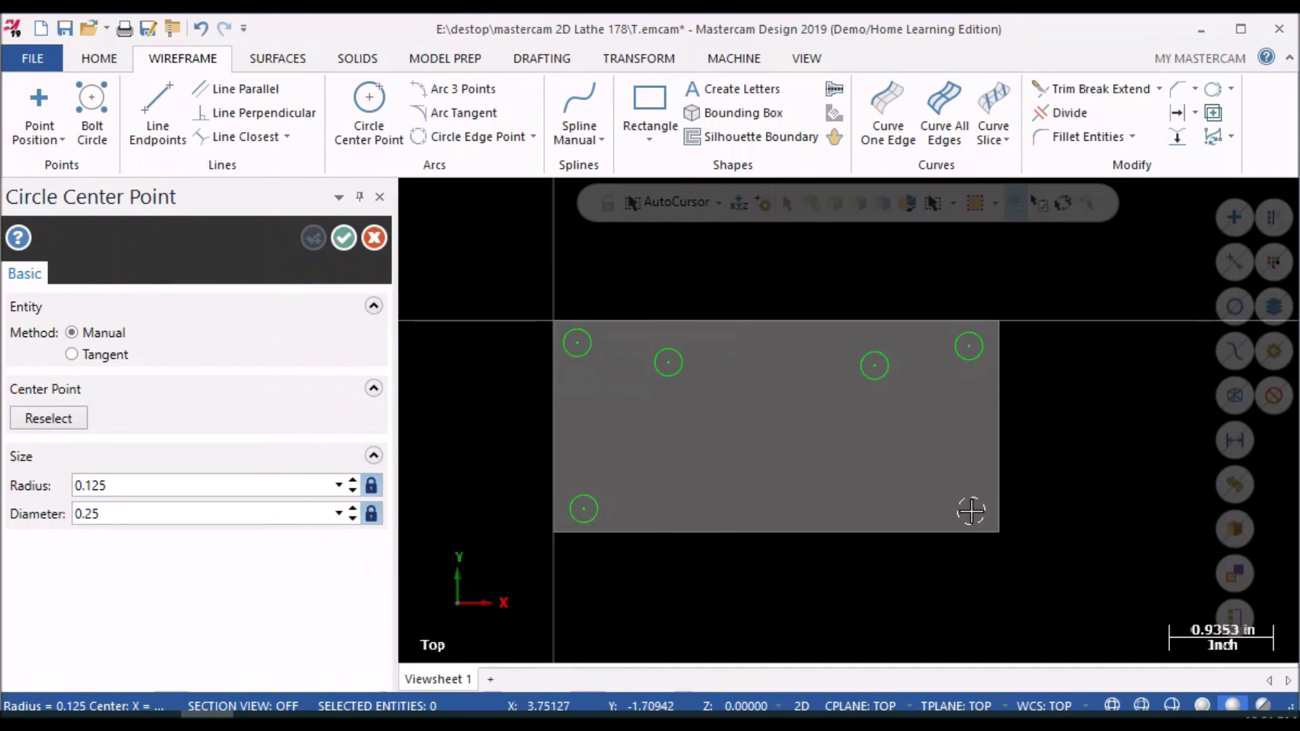
left_click(973, 510)
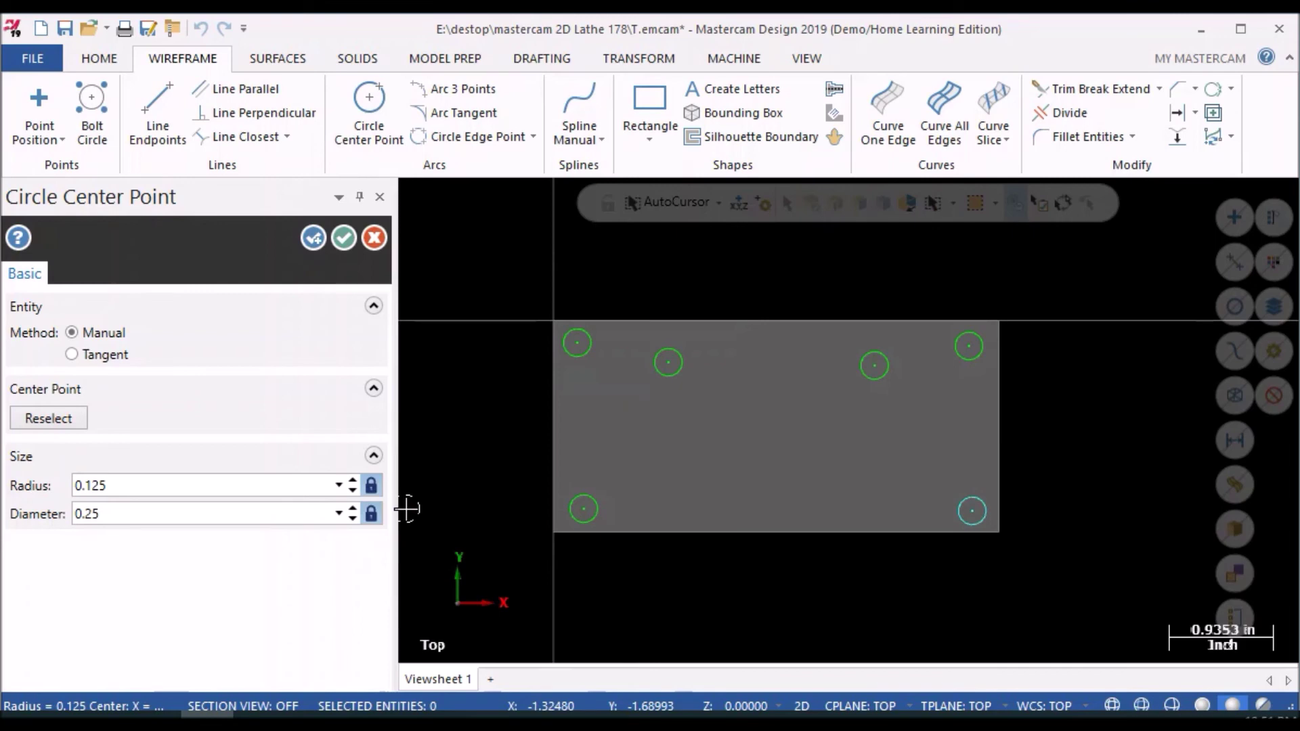
left_click(315, 237)
mouse_move(764, 606)
middle_mouse_down()
mouse_move(760, 575)
mouse_move(711, 515)
mouse_move(761, 590)
mouse_move(704, 584)
mouse_move(754, 560)
mouse_move(697, 546)
mouse_move(754, 551)
mouse_move(744, 553)
middle_mouse_up()
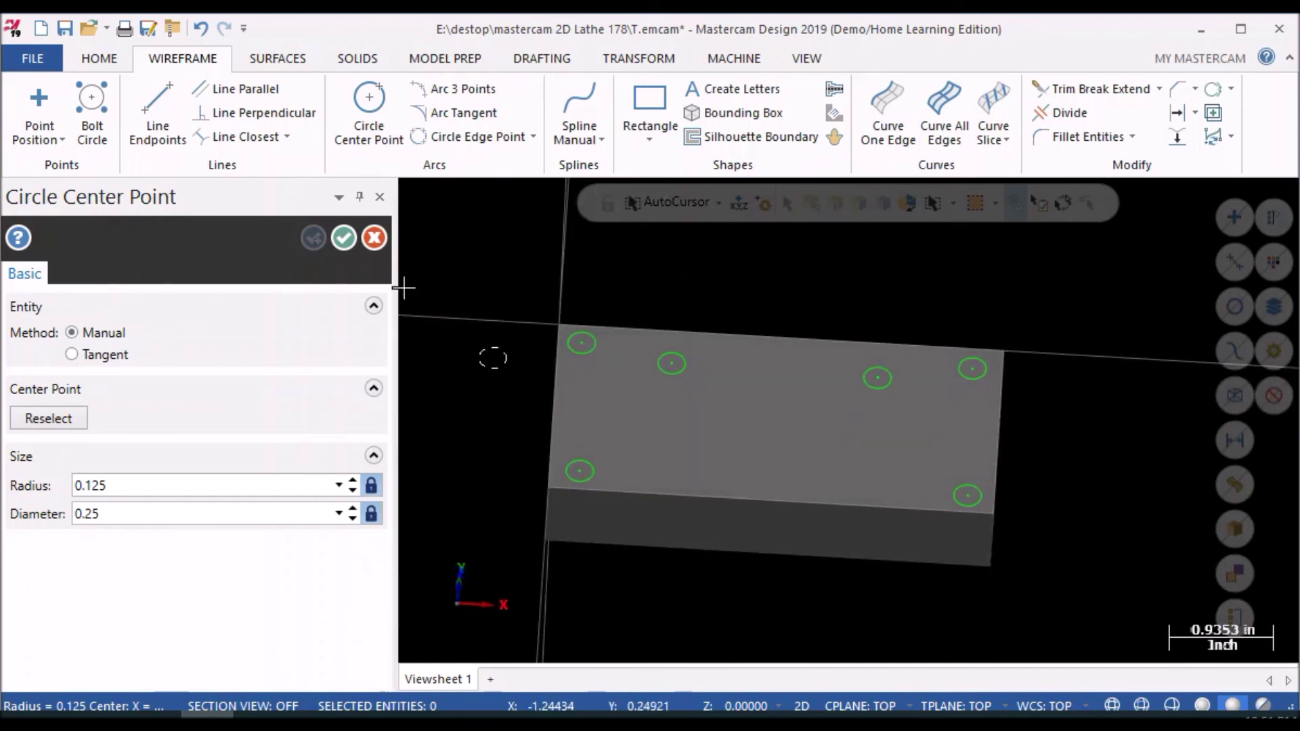
left_click(343, 237)
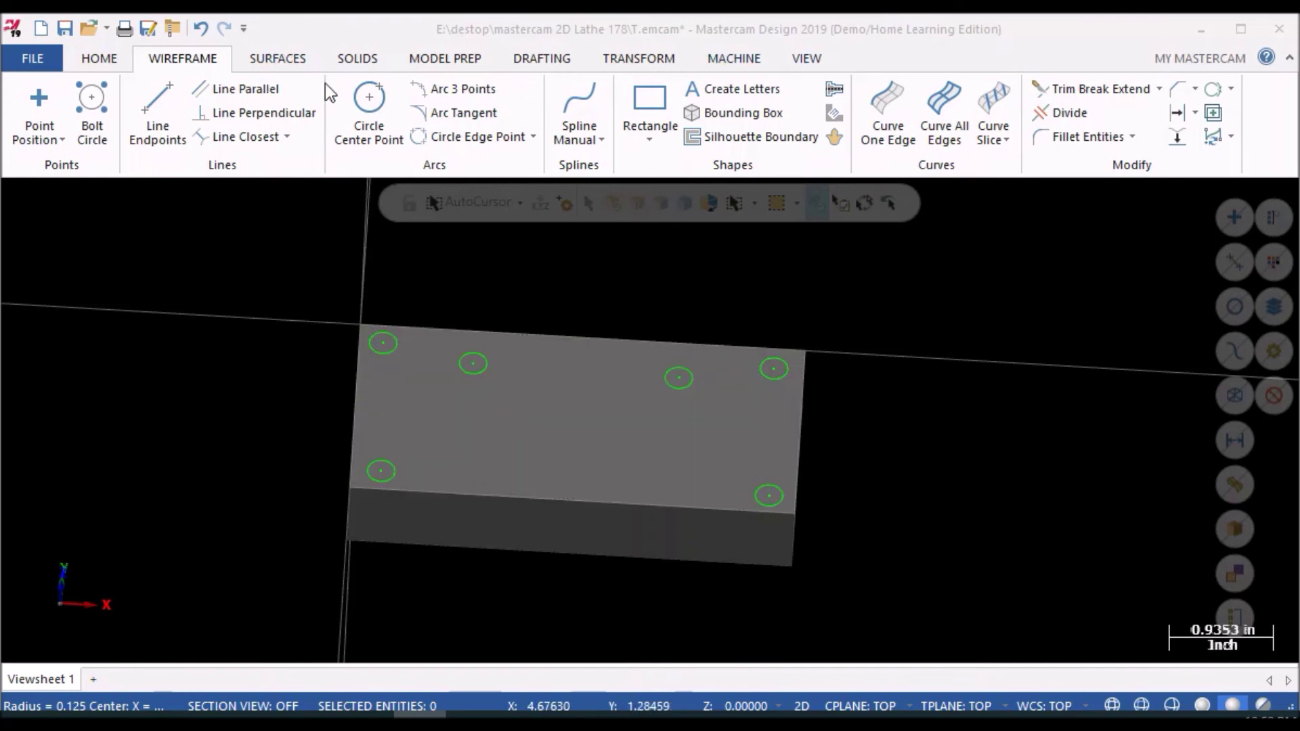
- Start a solid Extrude and chain all six circles on the block's top face as its profiles
left_click(357, 57)
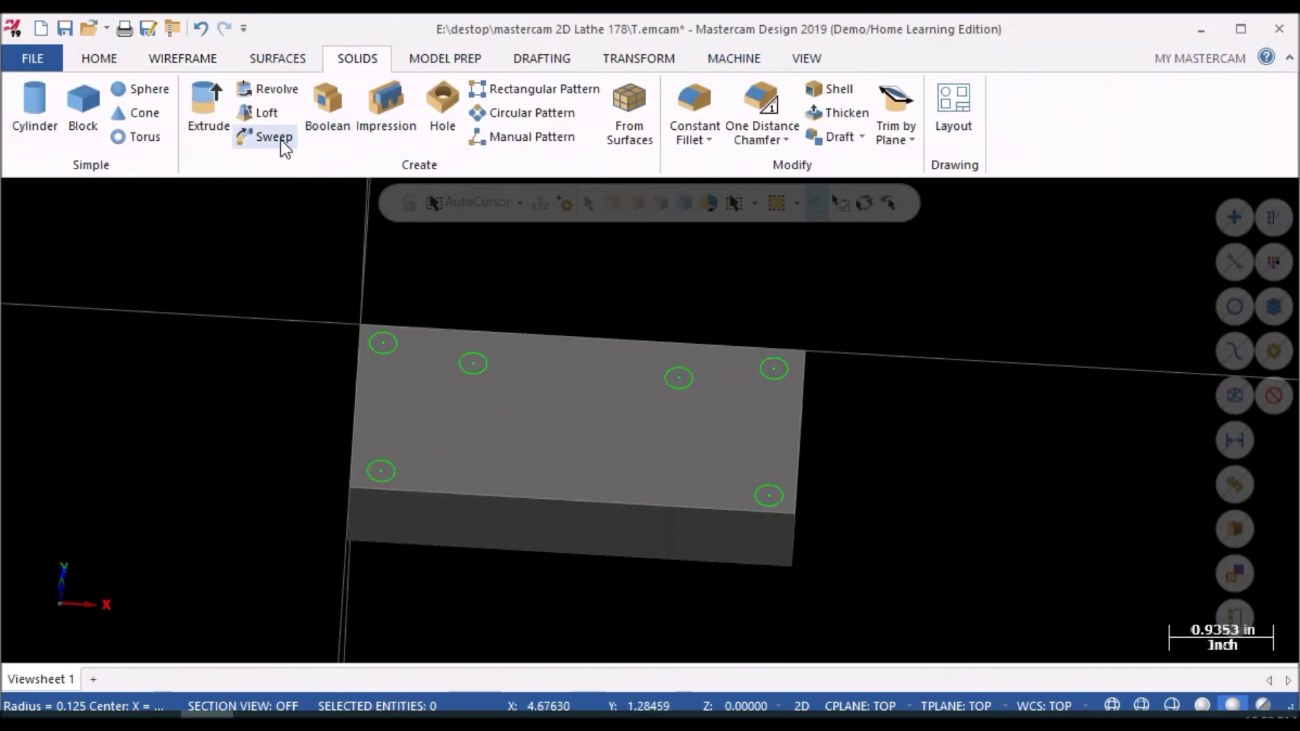
left_click(193, 106)
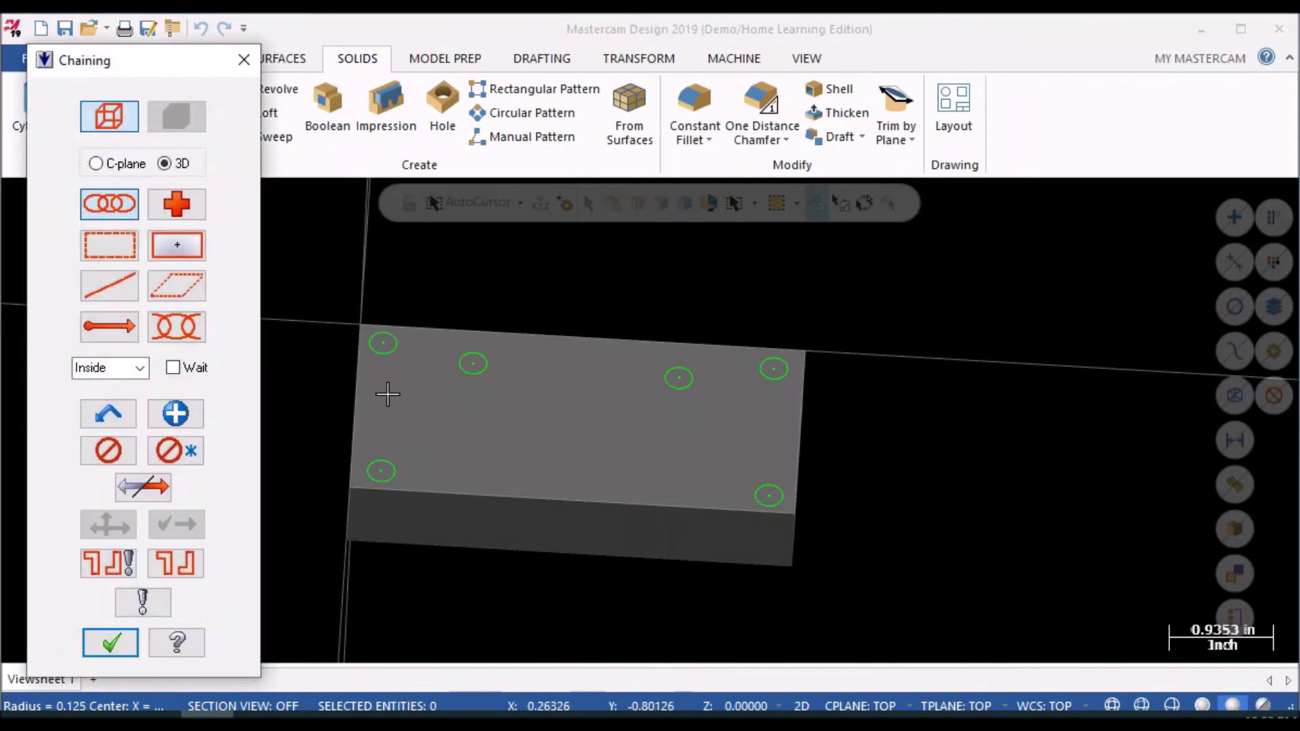
left_click(387, 346)
left_click(473, 364)
left_click(678, 377)
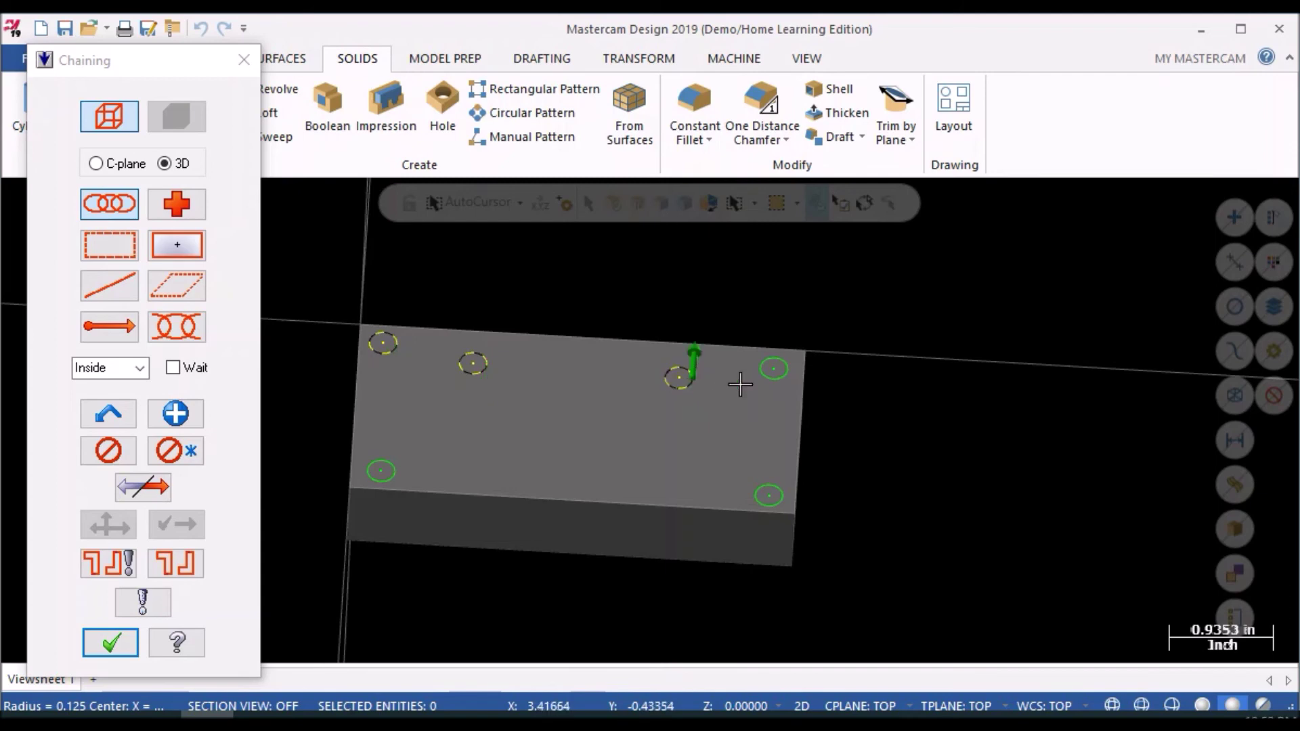
left_click(774, 370)
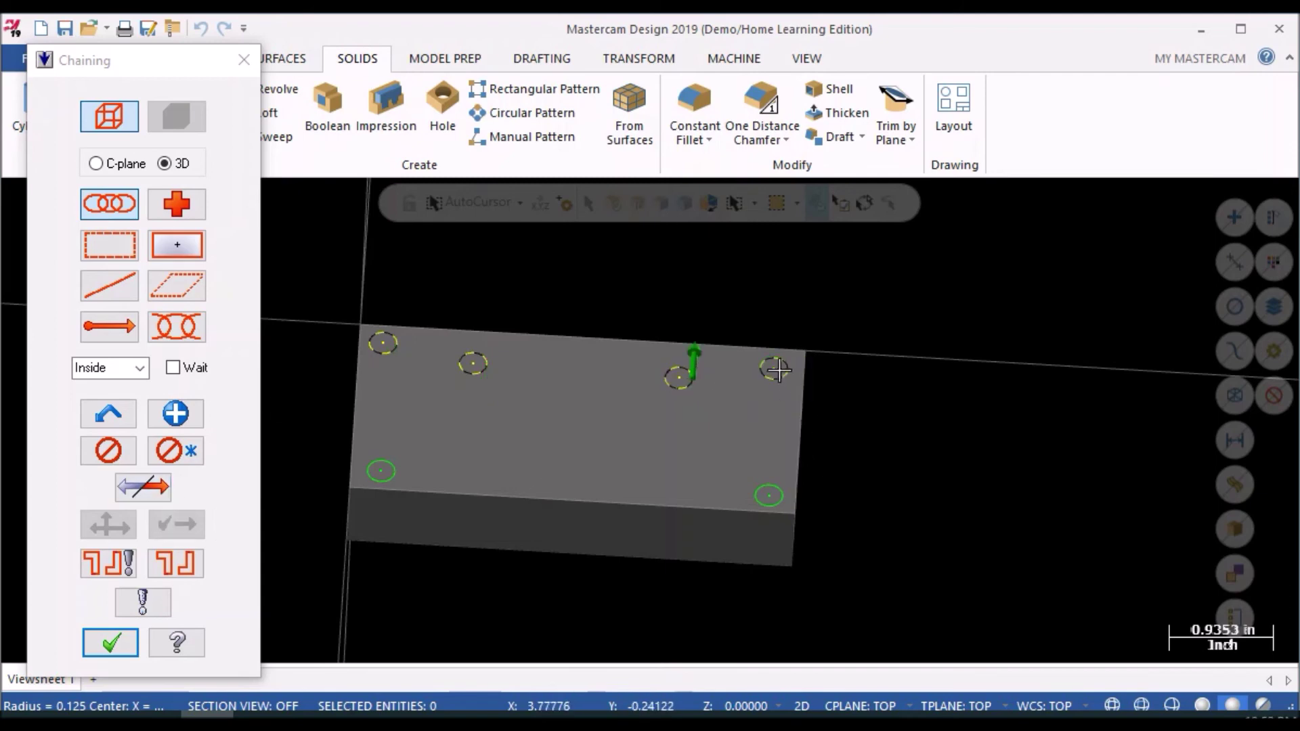
left_click(768, 497)
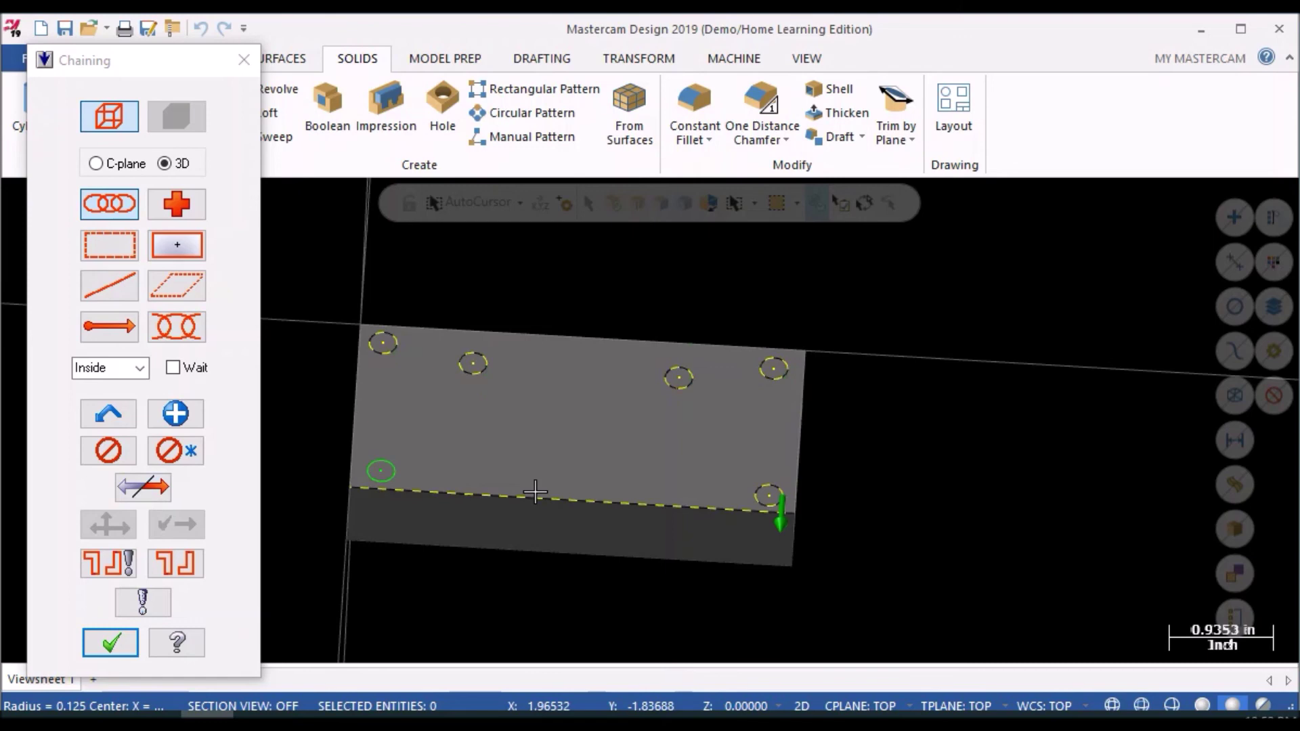
left_click(391, 477)
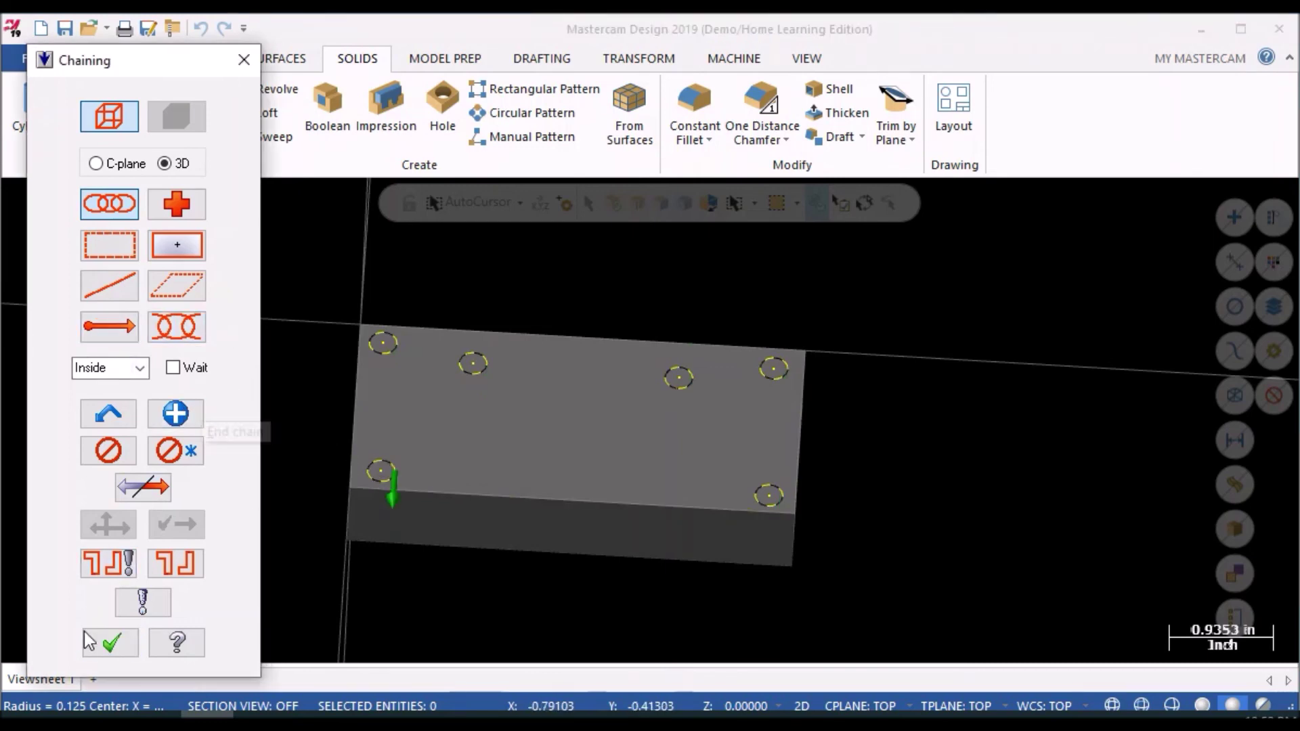
left_click(112, 643)
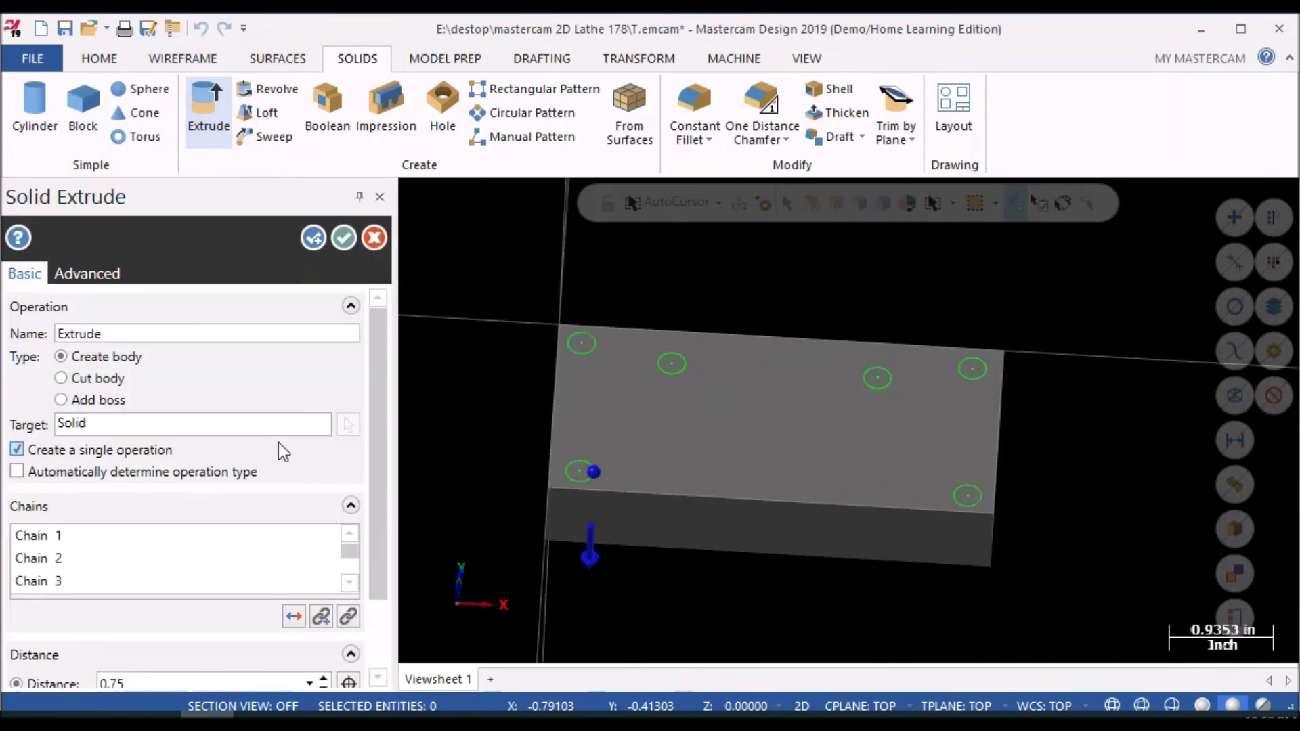
- Extrude the six circles as a Cut body operation 0.38 inch deep into the block and end the command
left_click(94, 378)
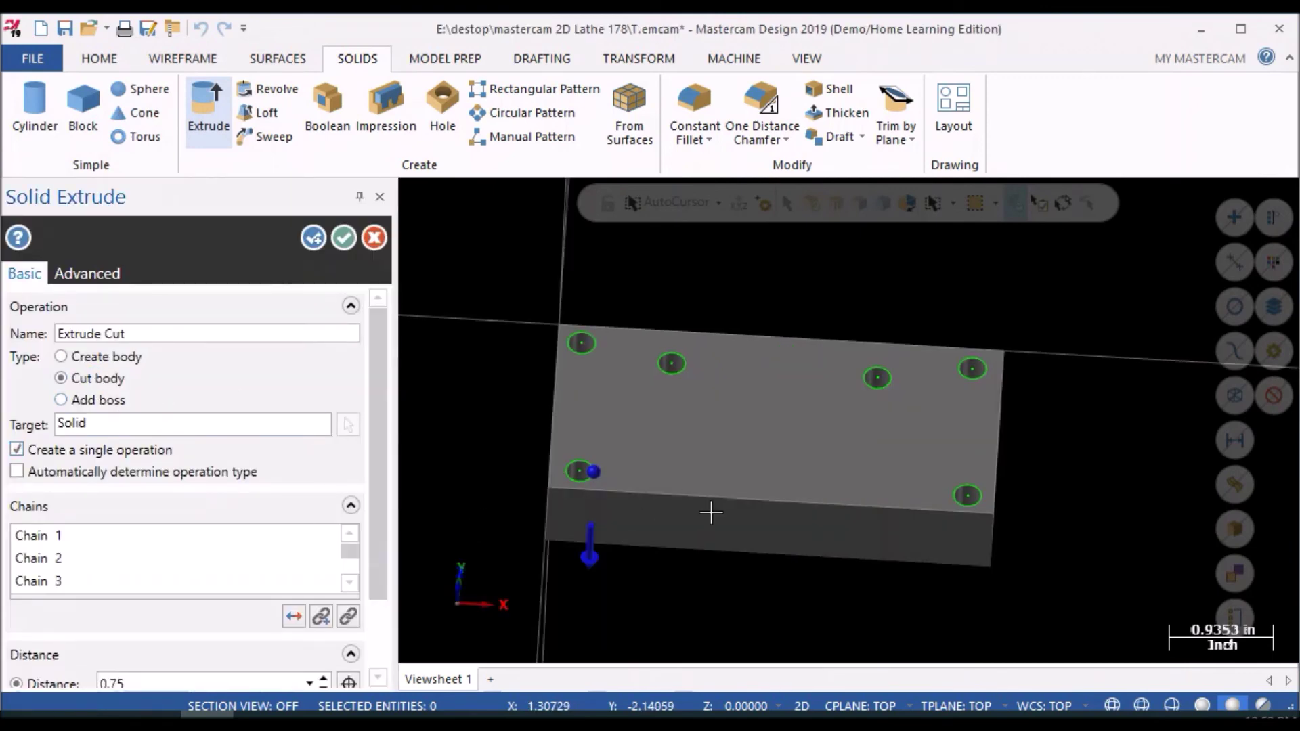
mouse_move(791, 434)
middle_mouse_down()
mouse_move(723, 485)
mouse_move(761, 502)
mouse_move(859, 450)
mouse_move(1155, 368)
mouse_move(851, 526)
mouse_move(696, 522)
mouse_move(869, 546)
mouse_move(923, 531)
mouse_move(908, 522)
mouse_move(880, 542)
middle_mouse_up()
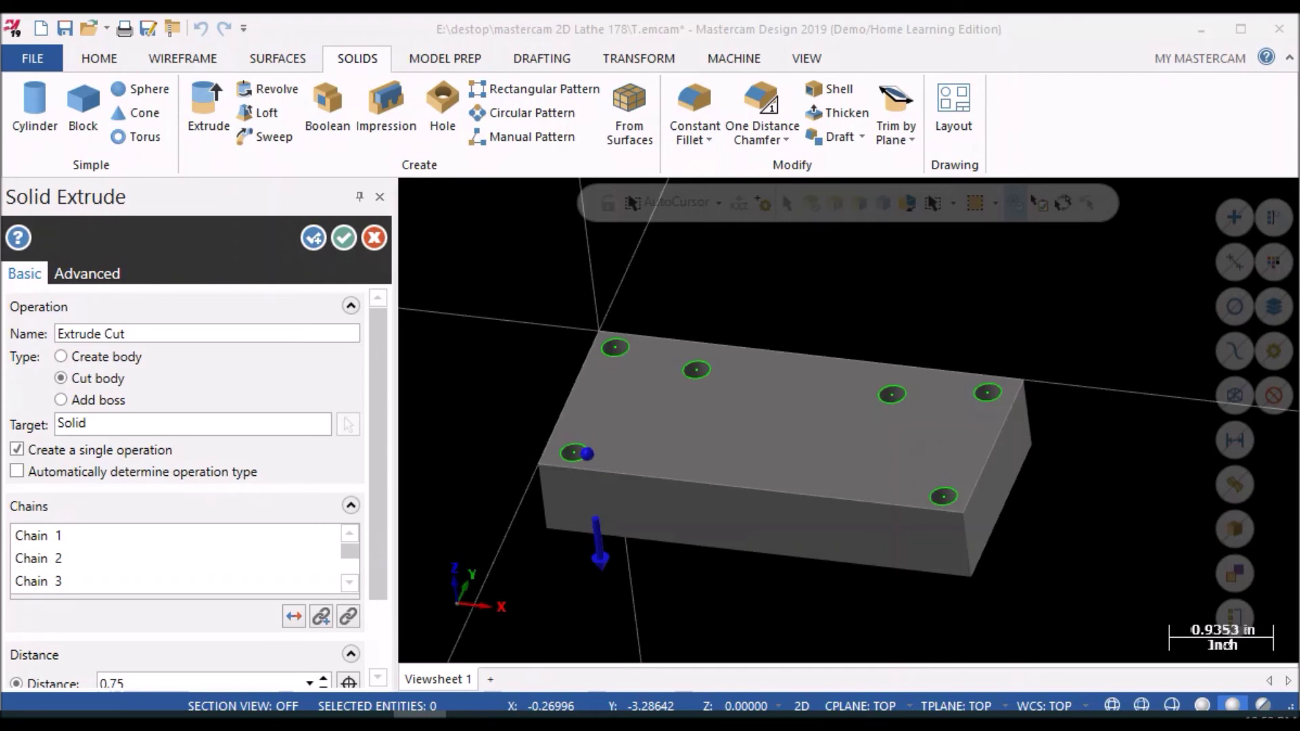
scroll(351, 404, "down", 2)
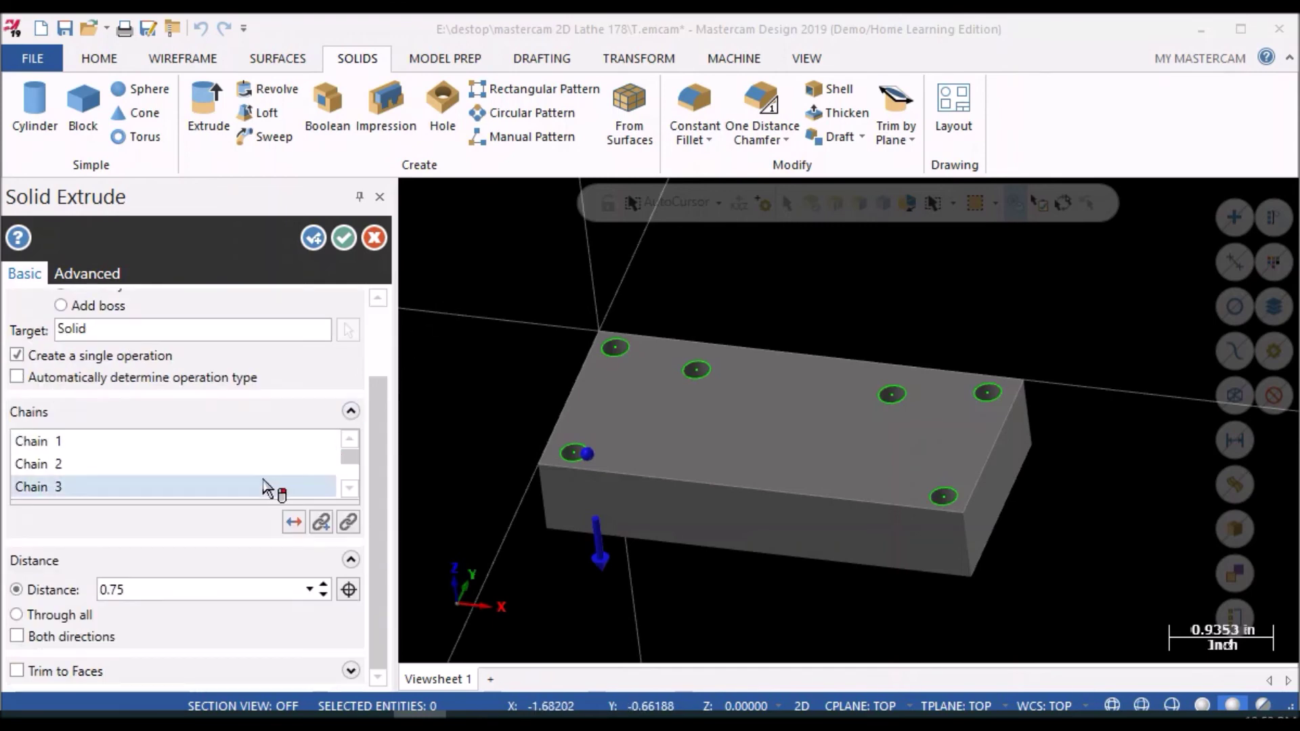
double_click(136, 589)
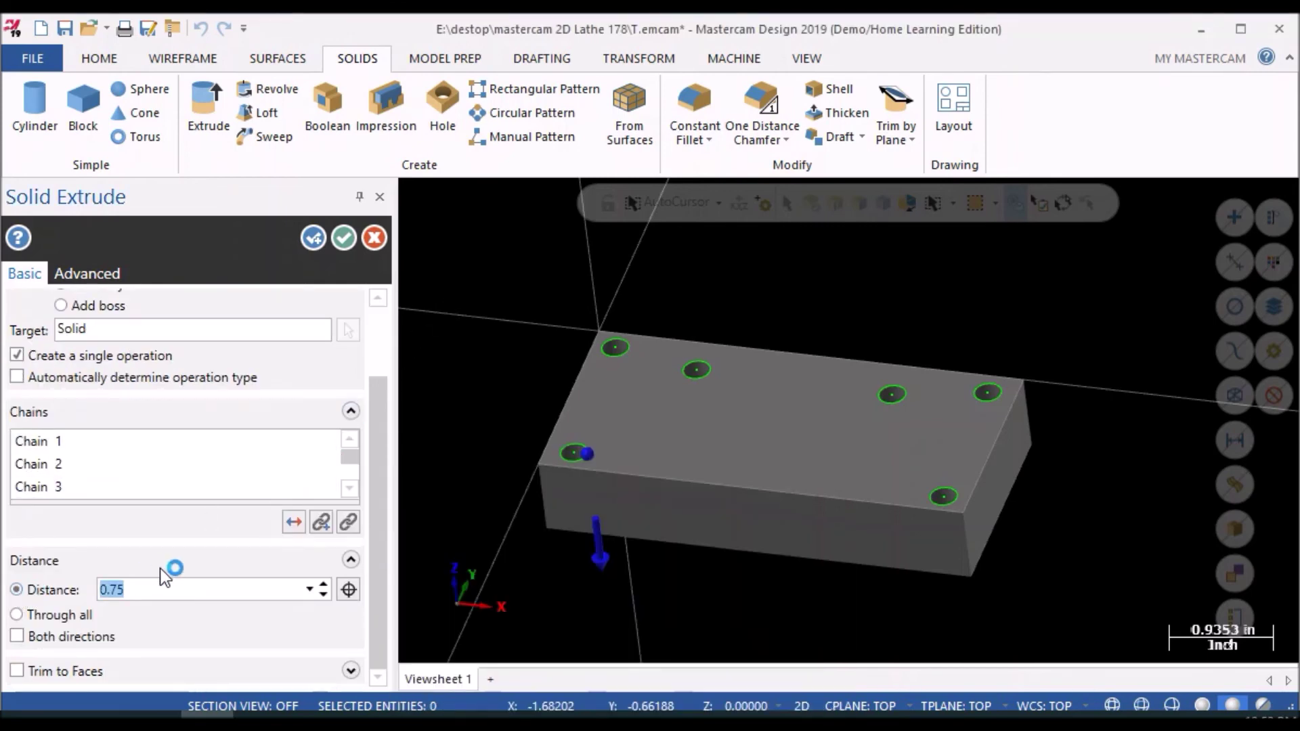
type(".38")
key("Return")
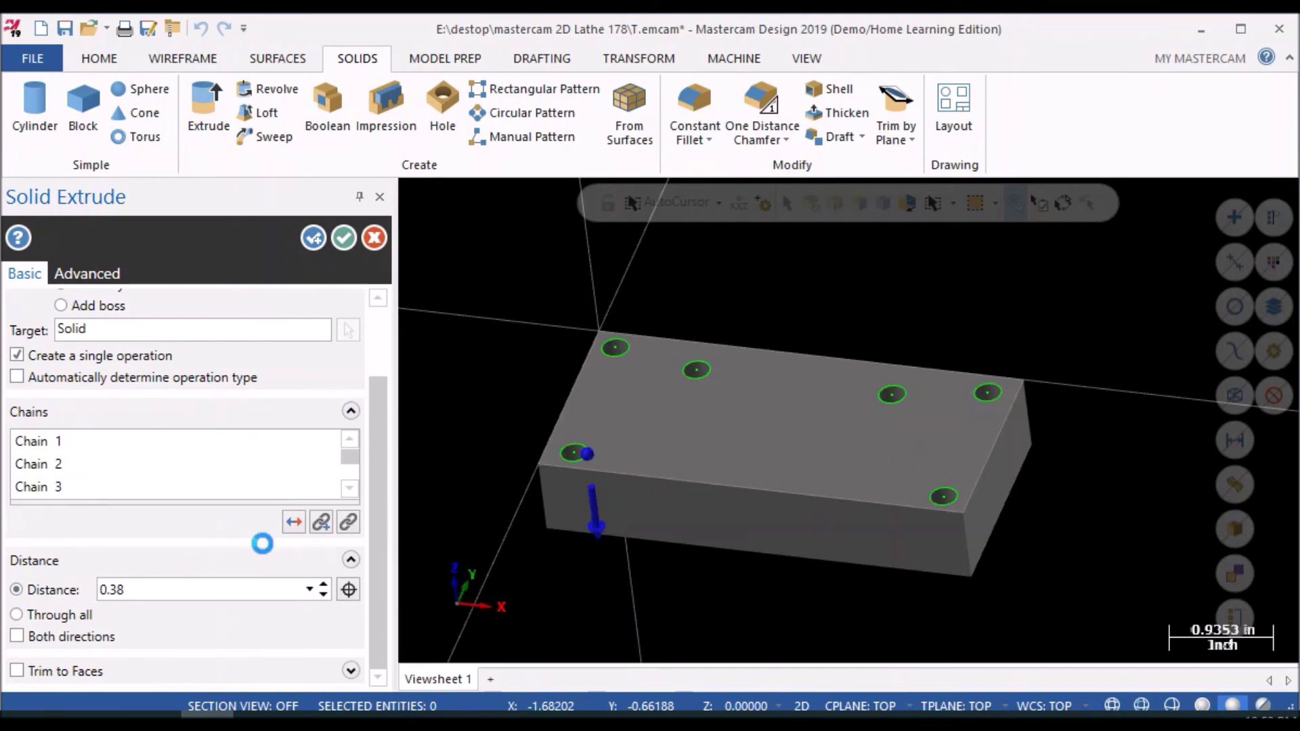
scroll(908, 464, "up", 3)
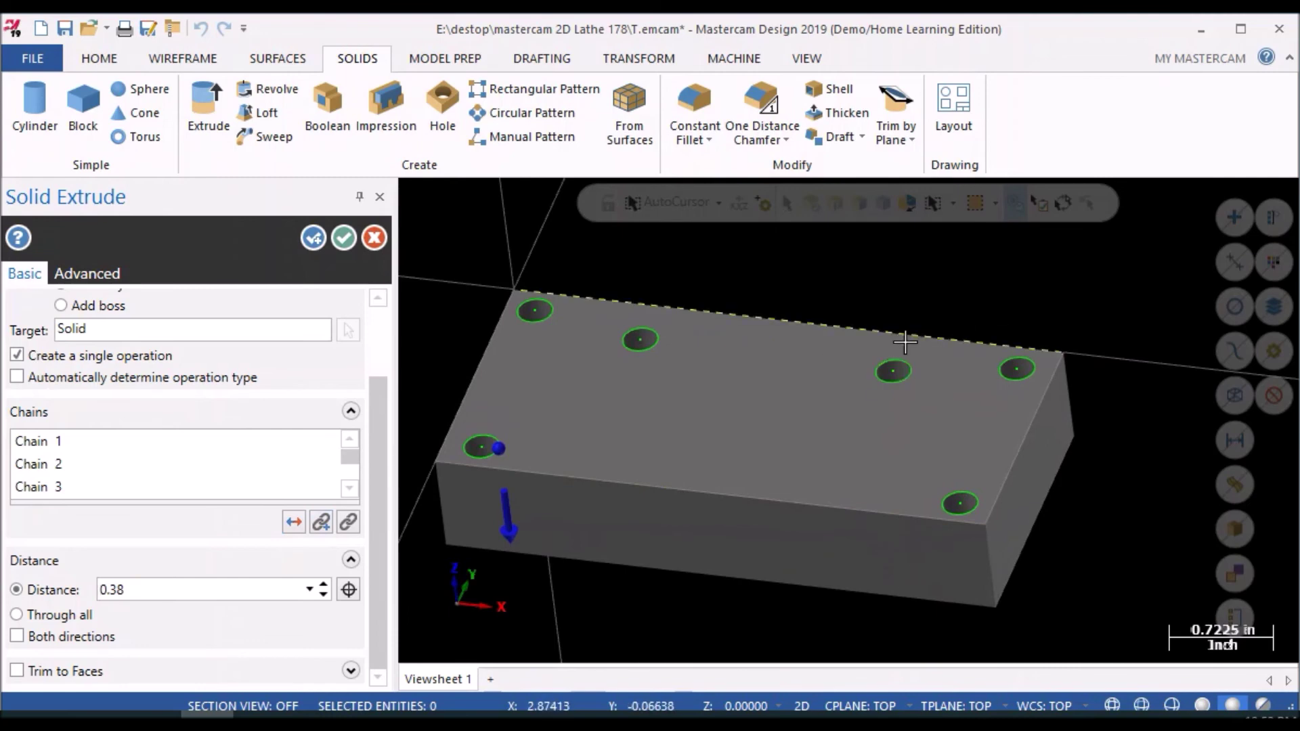
left_click(313, 239)
middle_click_drag(378, 430, 879, 432)
left_click(107, 641)
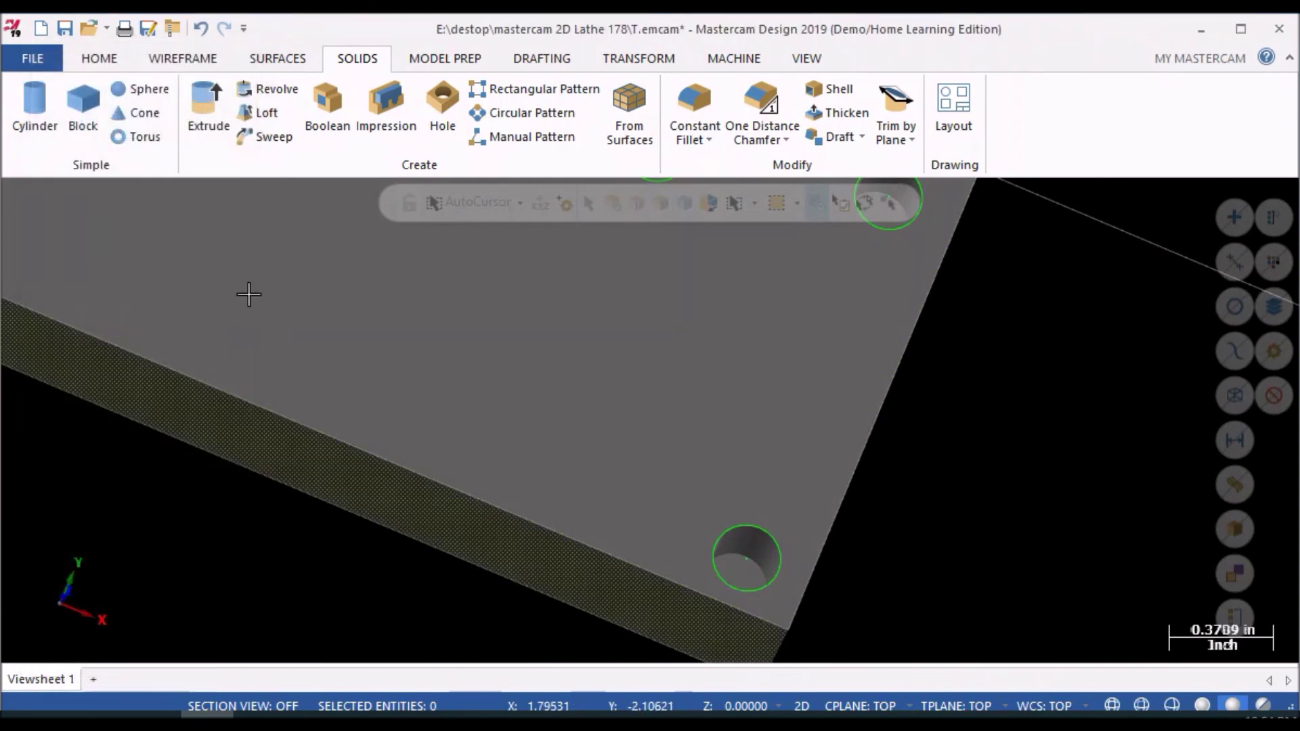
- Inspect the six cut holes from a distance and closer up
scroll(271, 325, "down", 10)
scroll(744, 352, "down", 3)
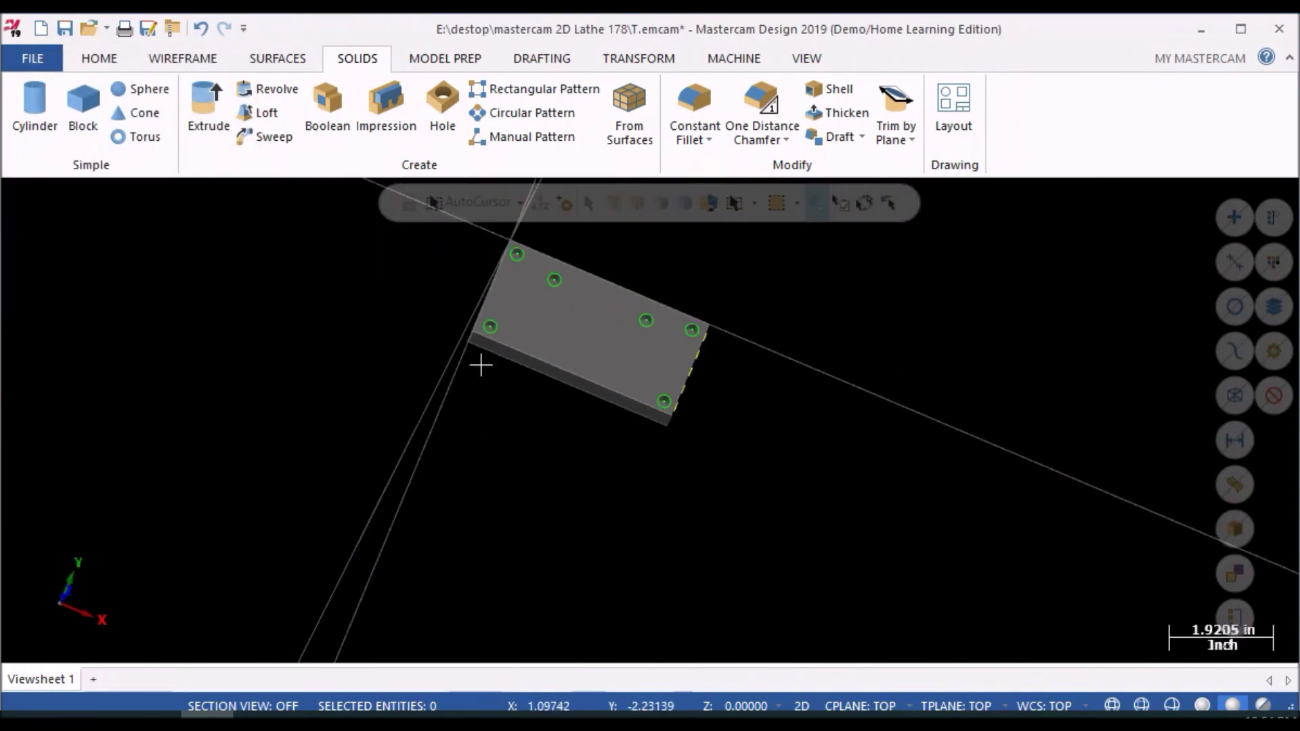
scroll(397, 224, "up", 1)
scroll(801, 264, "up", 2)
scroll(656, 226, "up", 1)
scroll(980, 201, "up", 1)
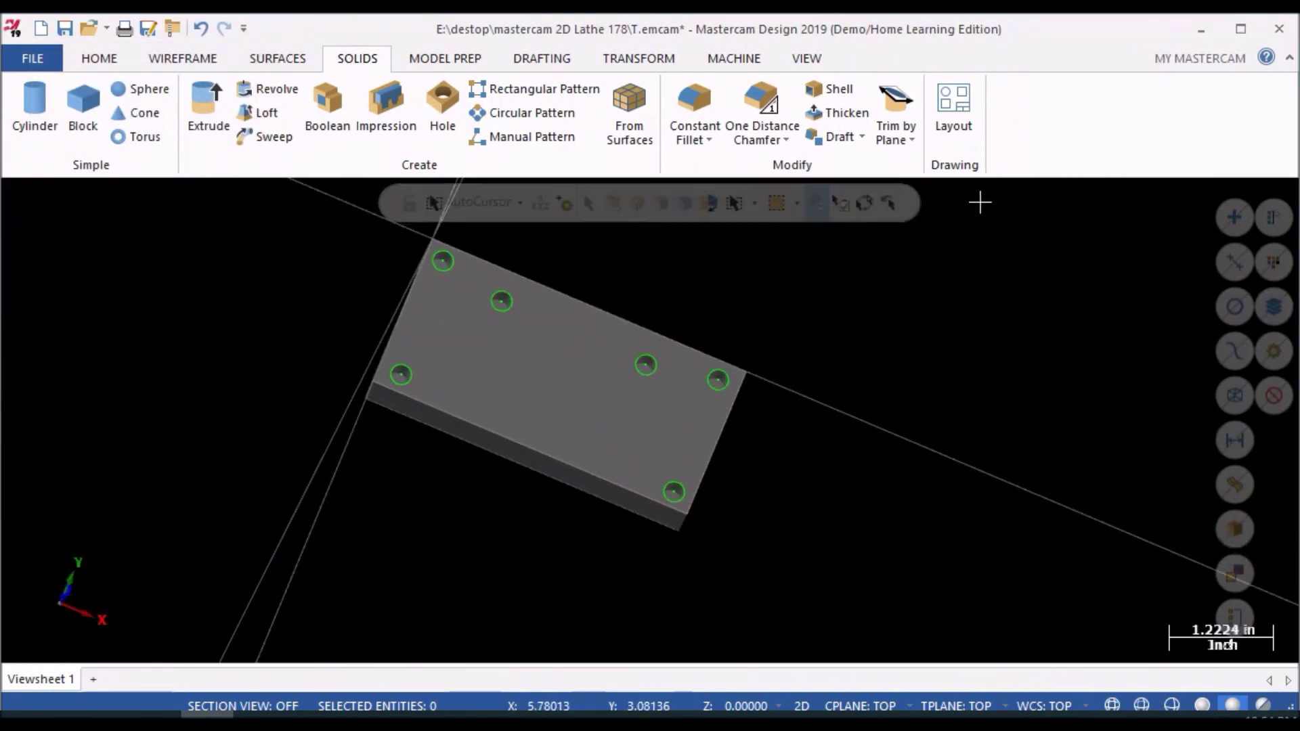
scroll(598, 424, "up", 2)
scroll(444, 380, "up", 2)
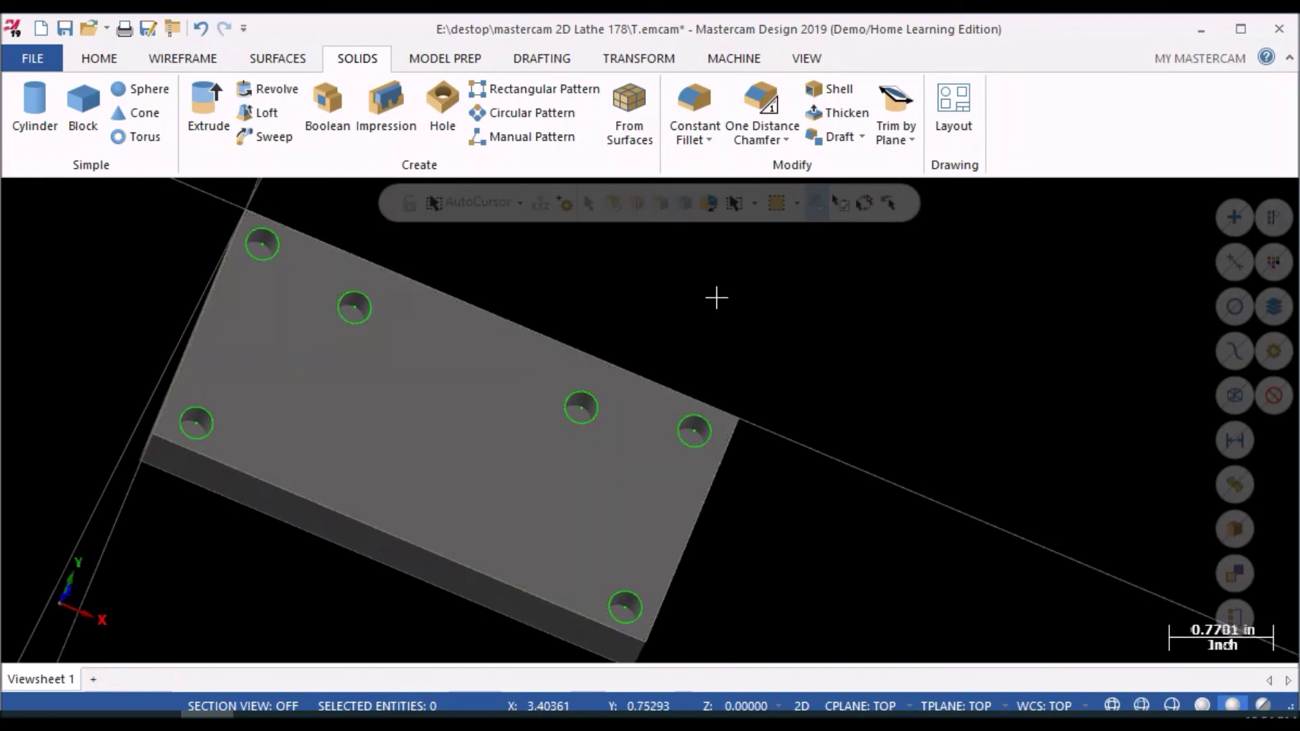
- In the Top view, start a One Distance Chamfer on the top edges of all six holes
right_click(813, 287)
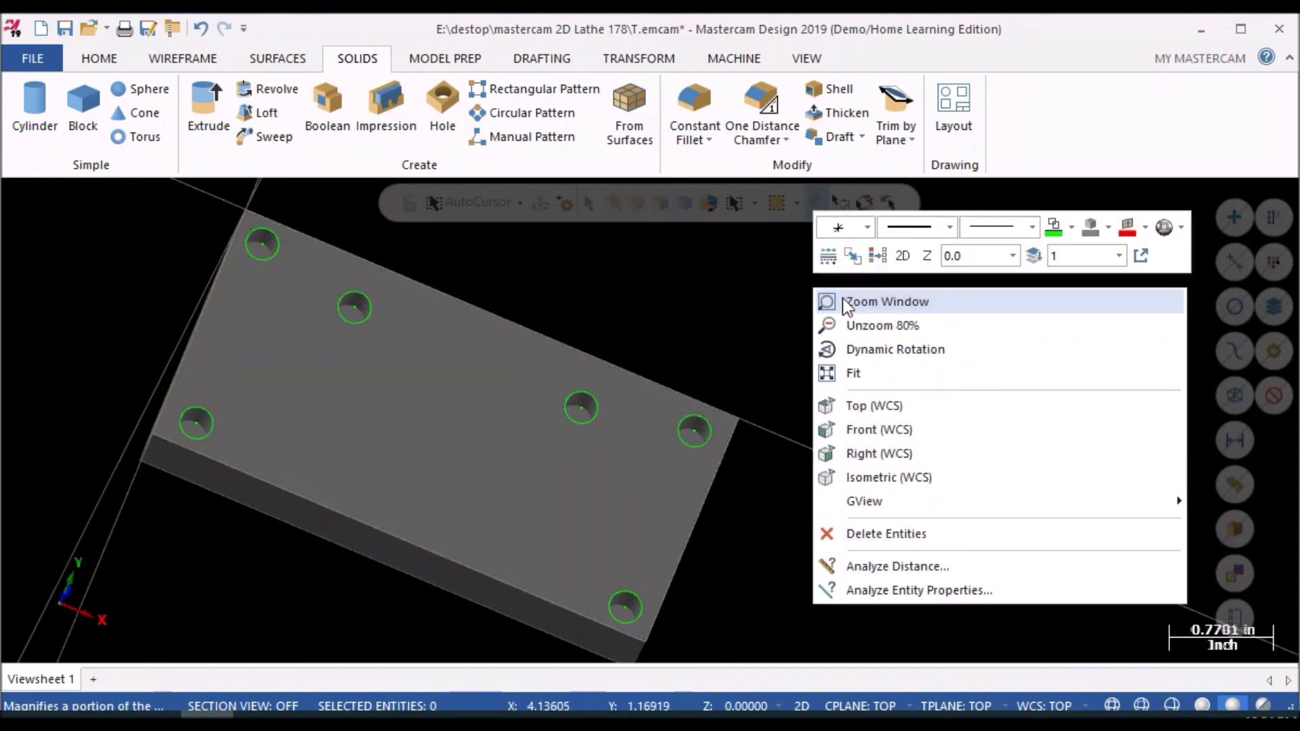
left_click(887, 406)
scroll(673, 368, "up", 2)
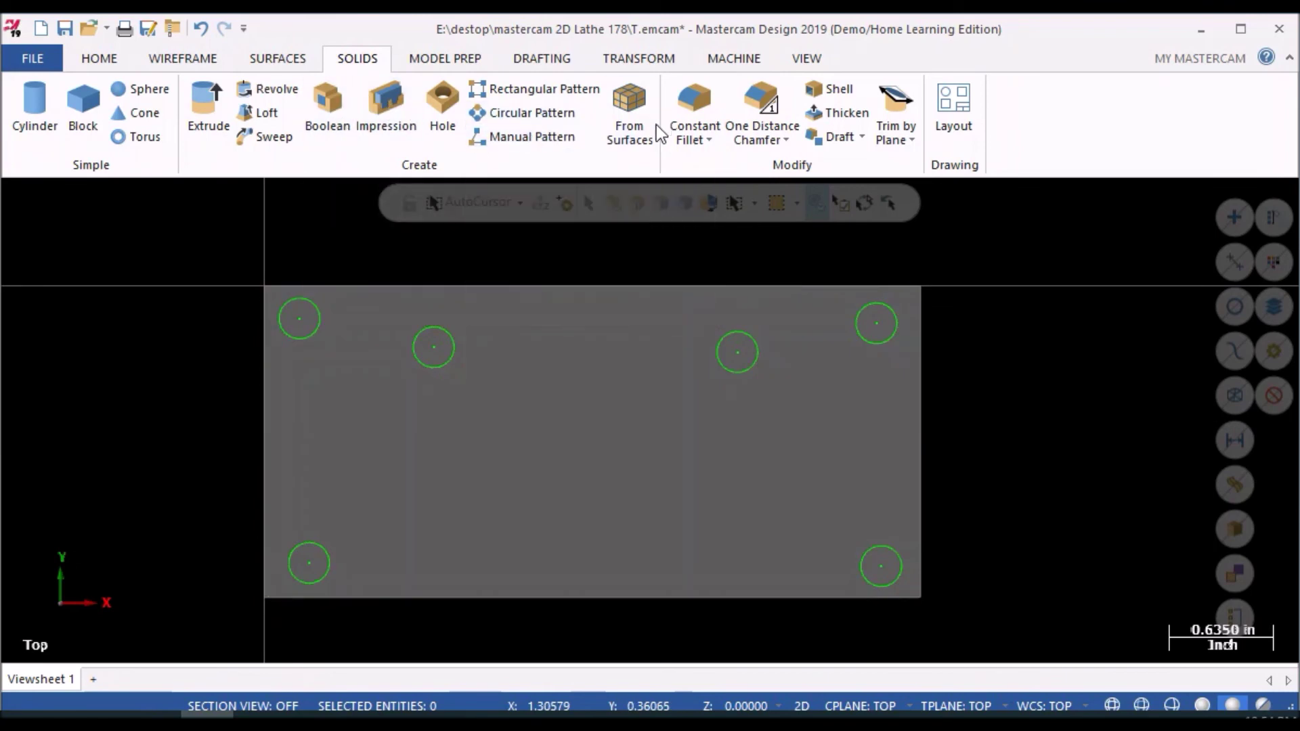
left_click(698, 136)
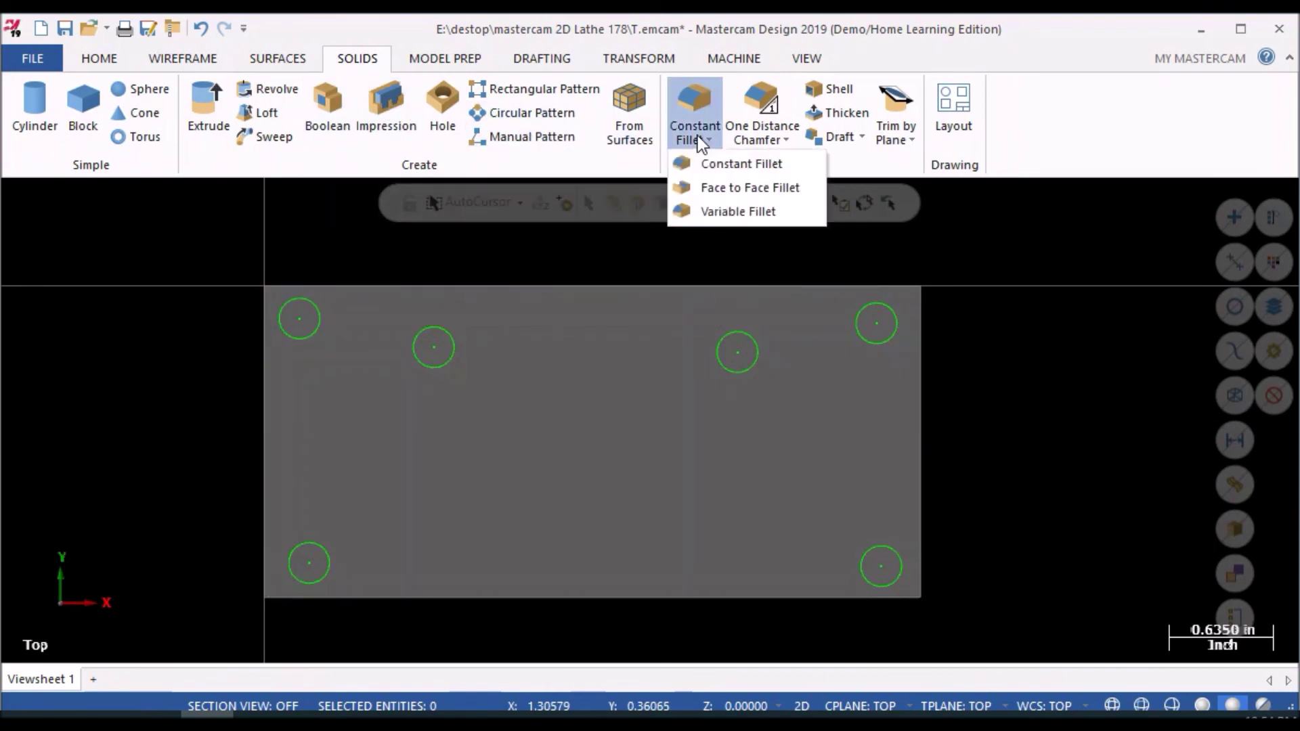
left_click(773, 135)
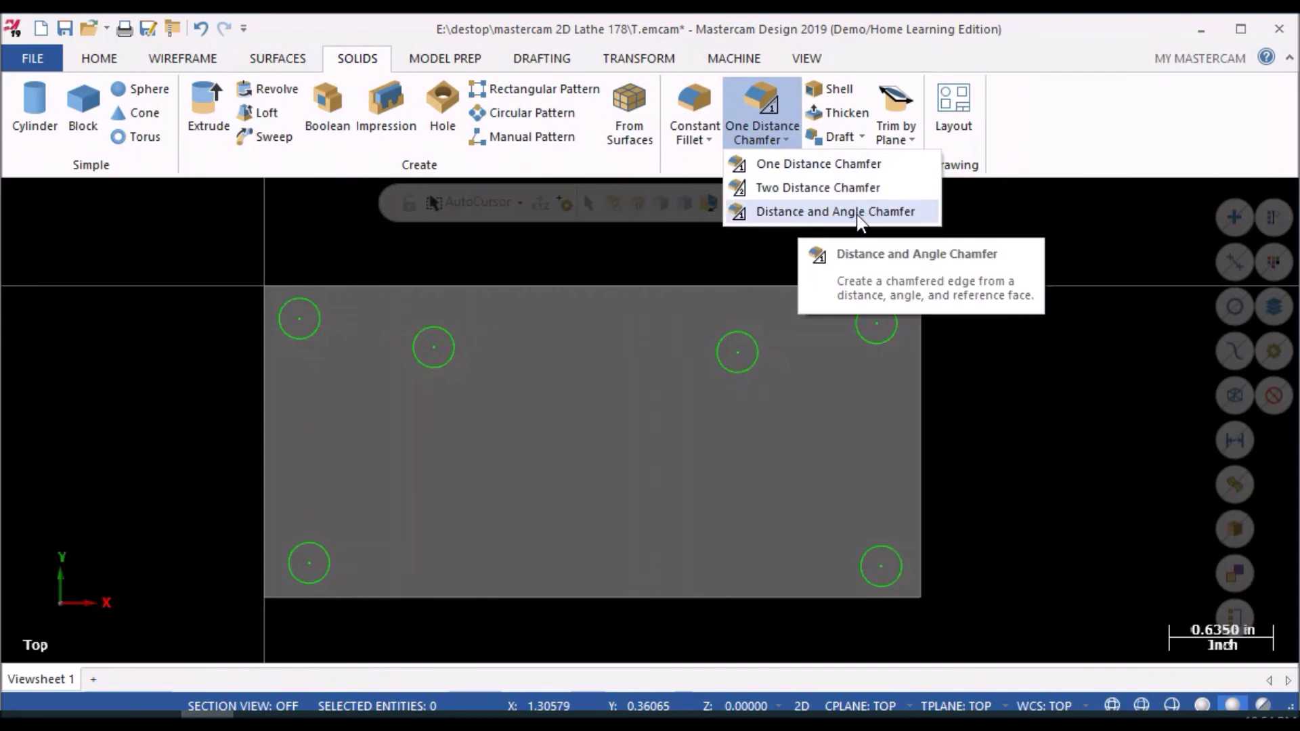
left_click(859, 162)
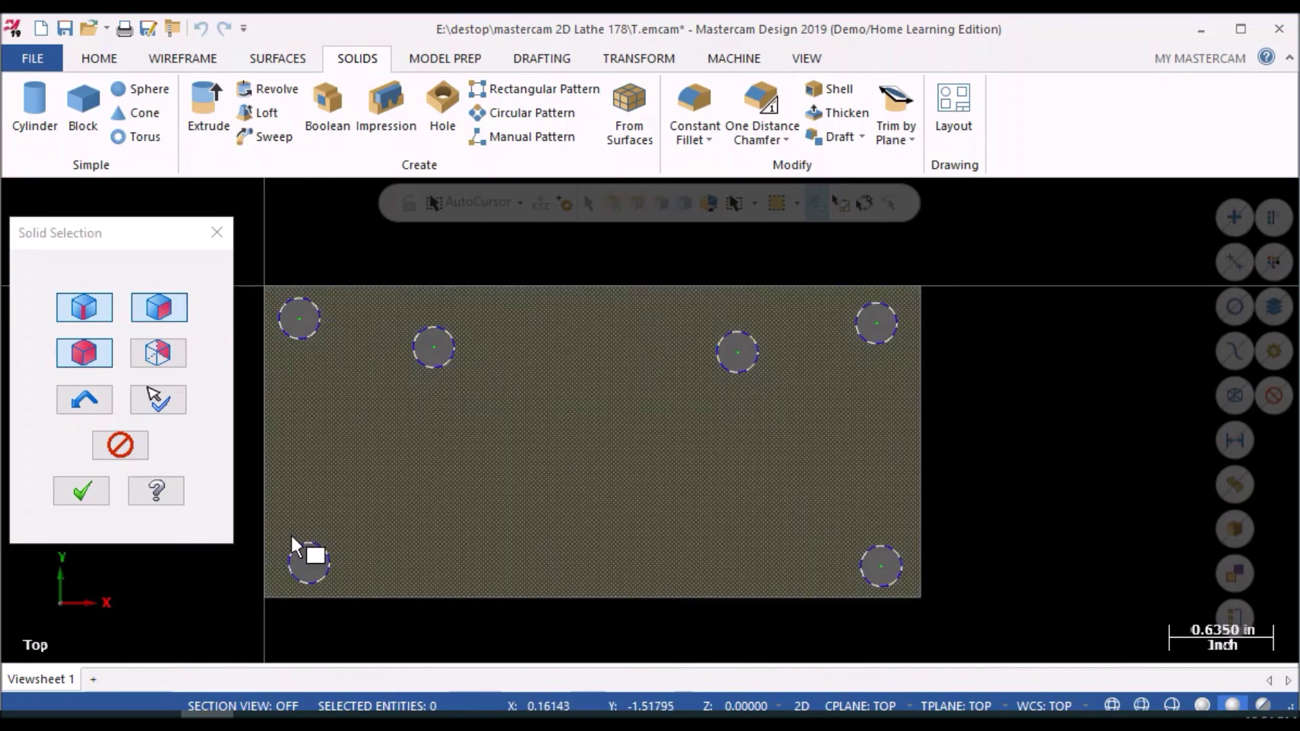
left_click(82, 492)
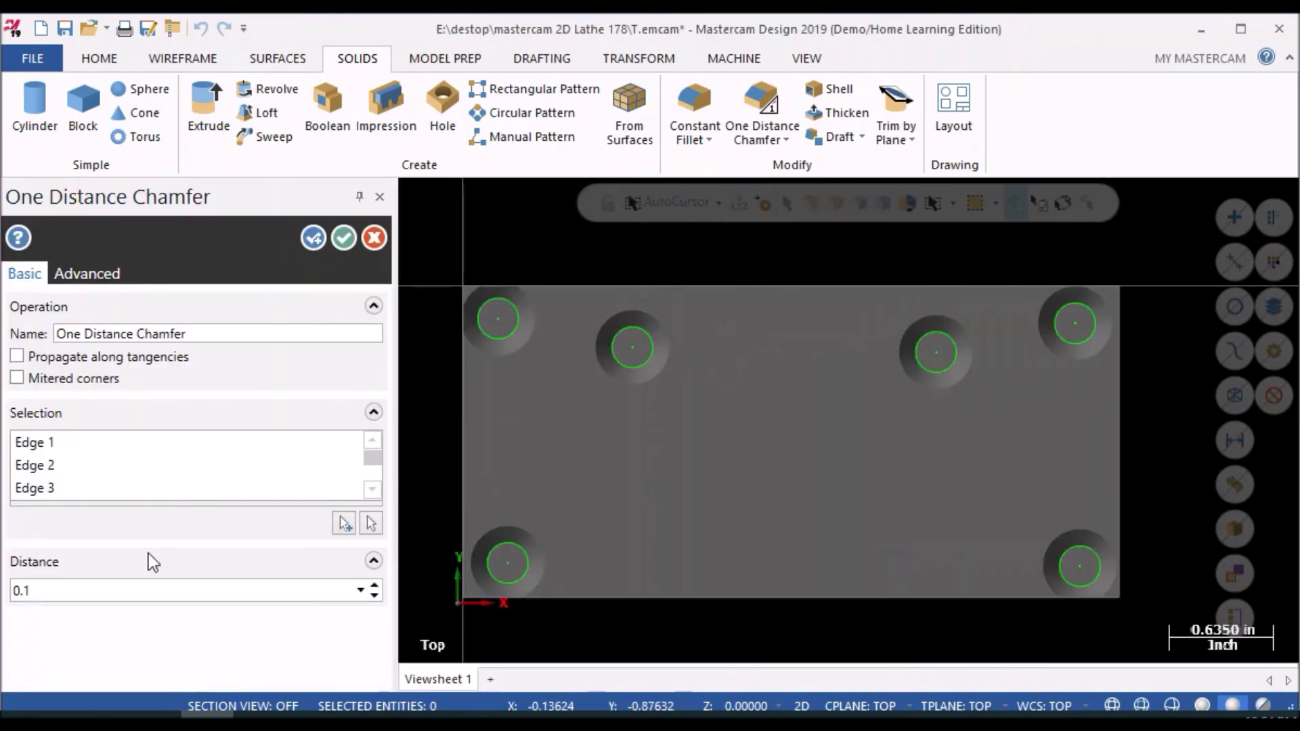
- Set the hole chamfer distance to 0.01 inch
left_click(60, 594)
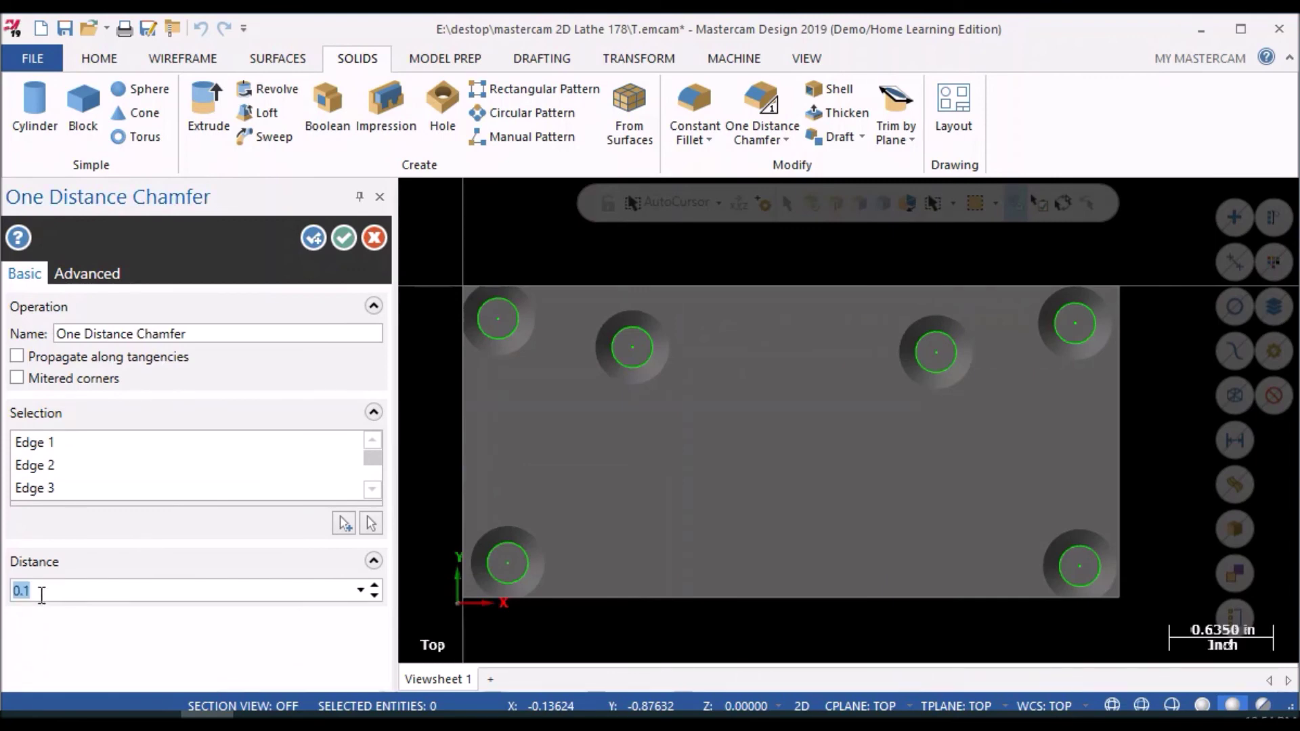
key("BackSpace")
type(".01")
key("Return")
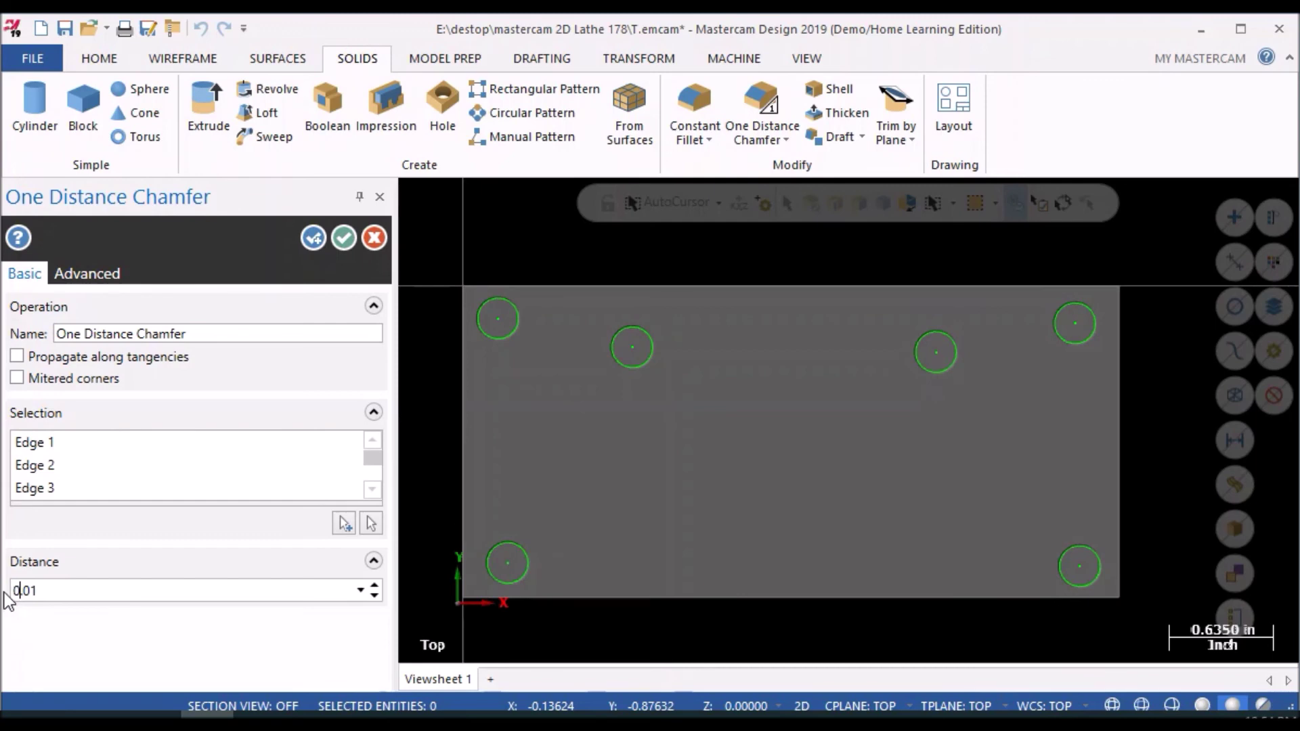
- Set the hole chamfer distance to 0.03 inch and check the chamfer preview on a hole up close
key("BackSpace")
key("BackSpace")
key("BackSpace")
key("BackSpace")
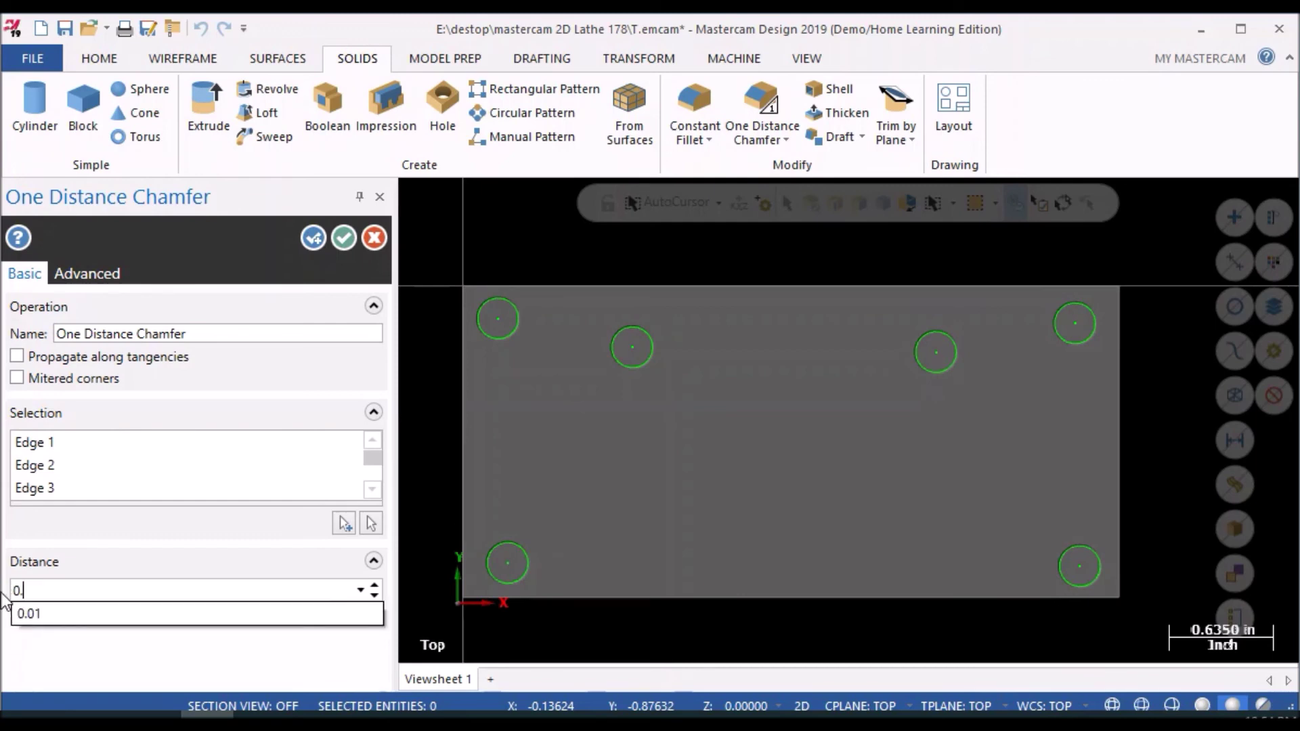
type(".03")
key("Return")
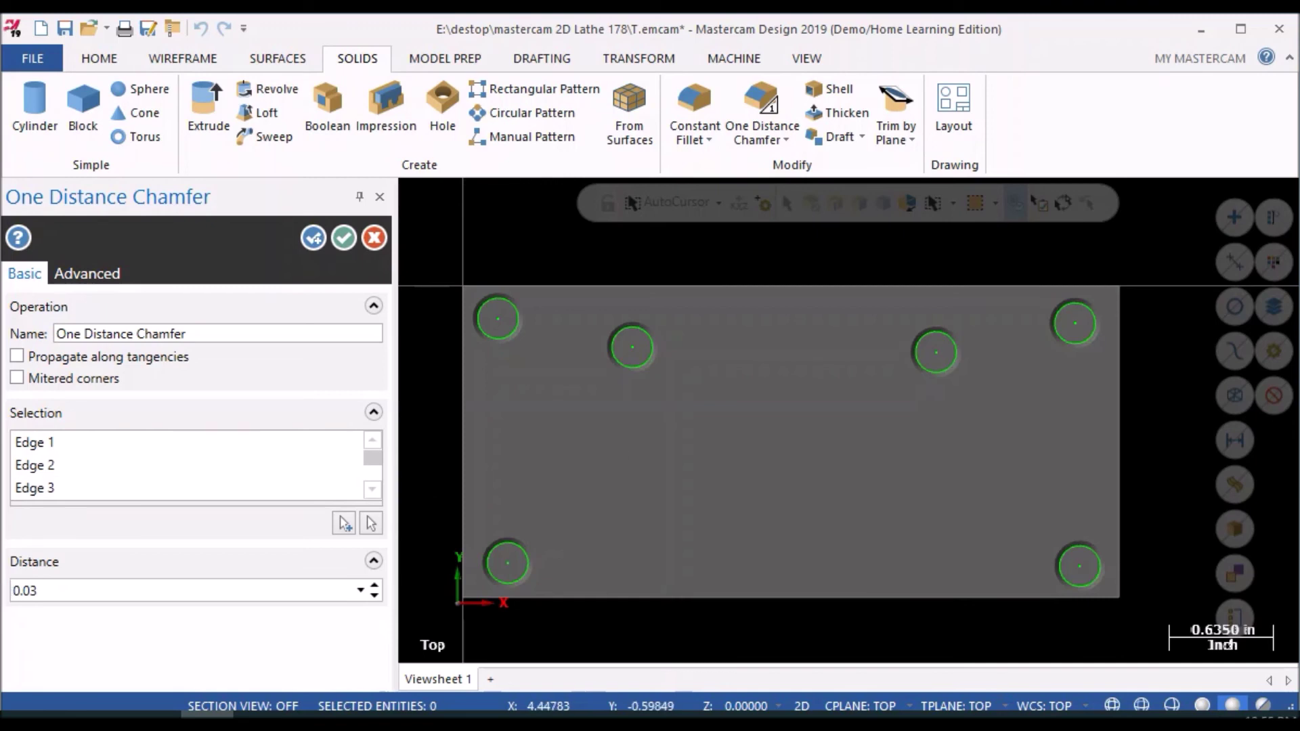
mouse_move(911, 498)
middle_mouse_down()
mouse_move(868, 427)
mouse_move(810, 484)
mouse_move(844, 450)
middle_mouse_up()
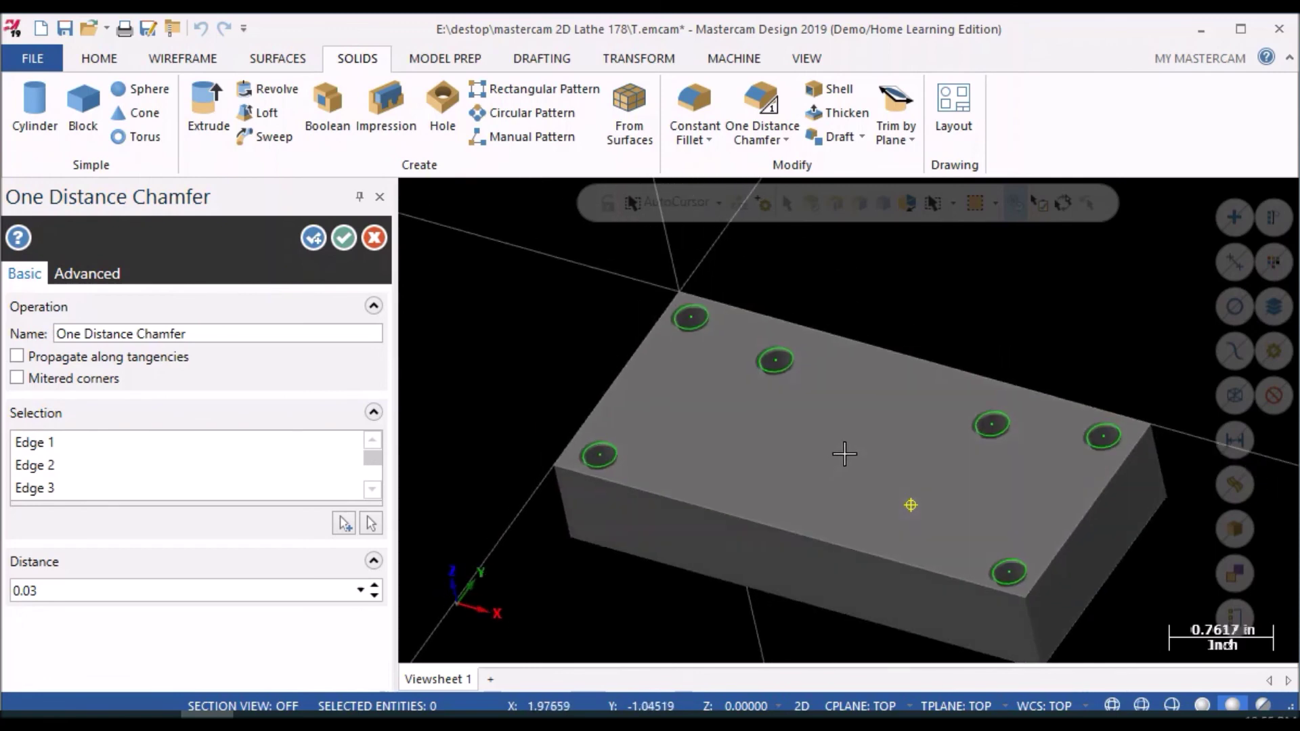
scroll(1010, 429, "up", 4)
scroll(962, 464, "up", 8)
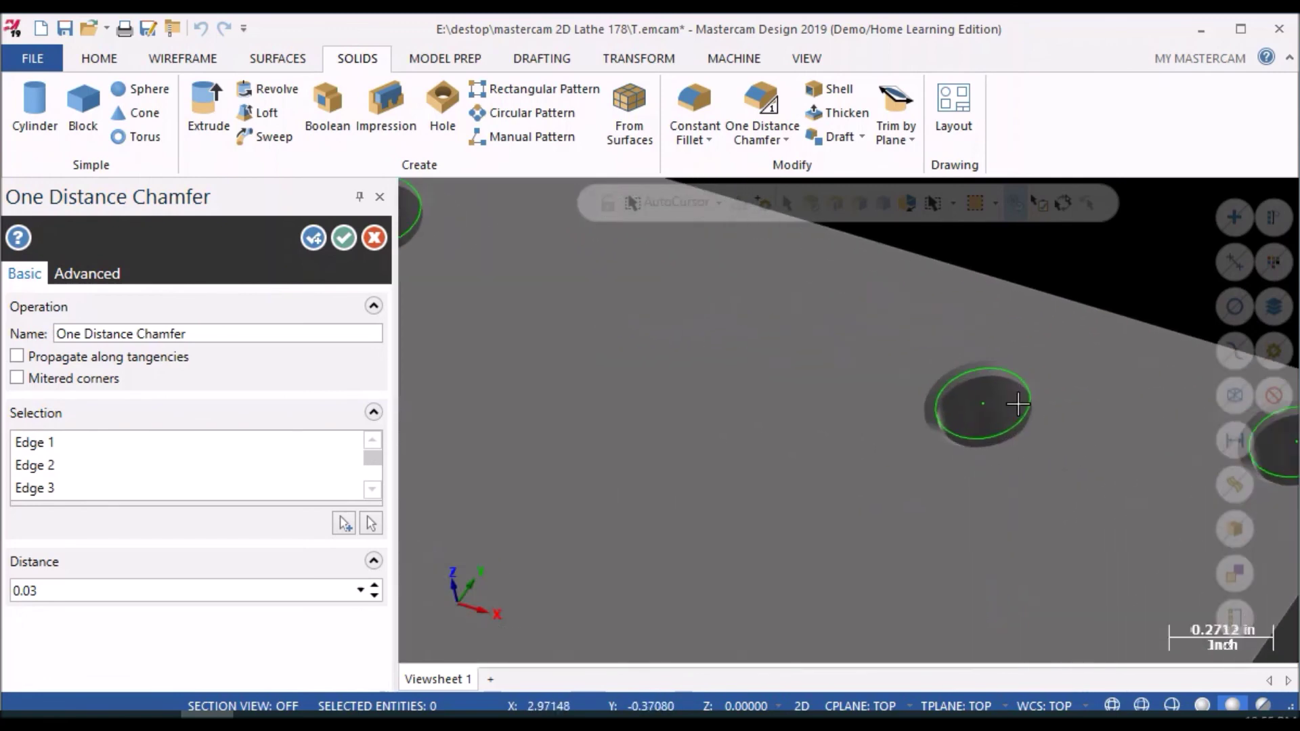
- Examine the chamfer preview on a hole up close and on the whole block, finishing in the Top view
scroll(949, 363, "up", 6)
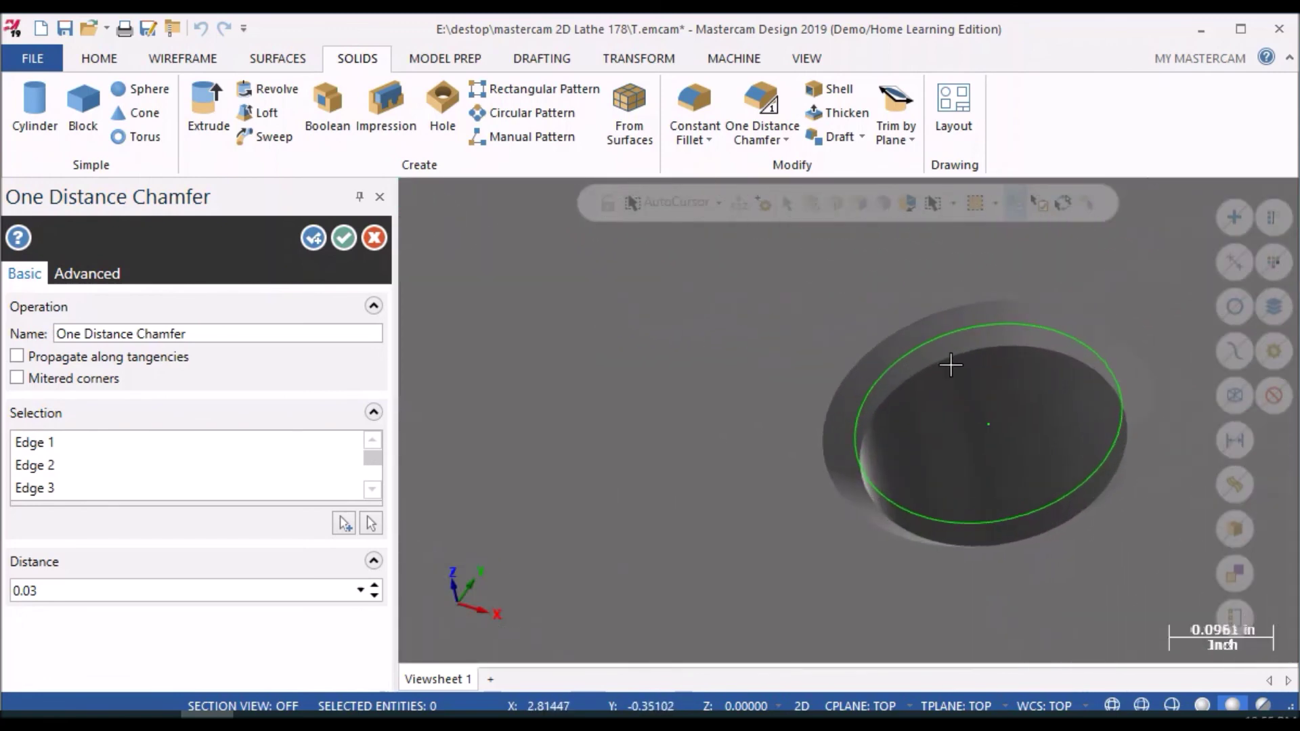
scroll(924, 456, "down", 2)
scroll(923, 456, "down", 13)
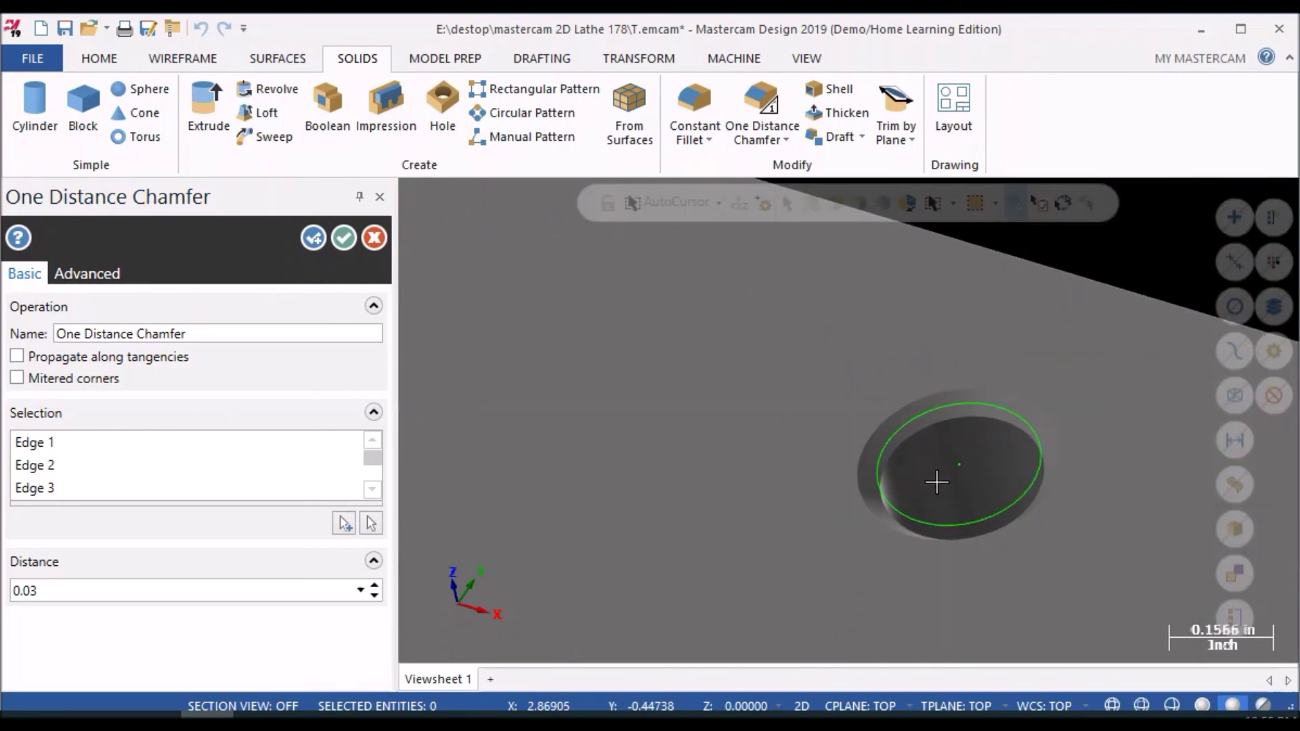
scroll(986, 282, "down", 2)
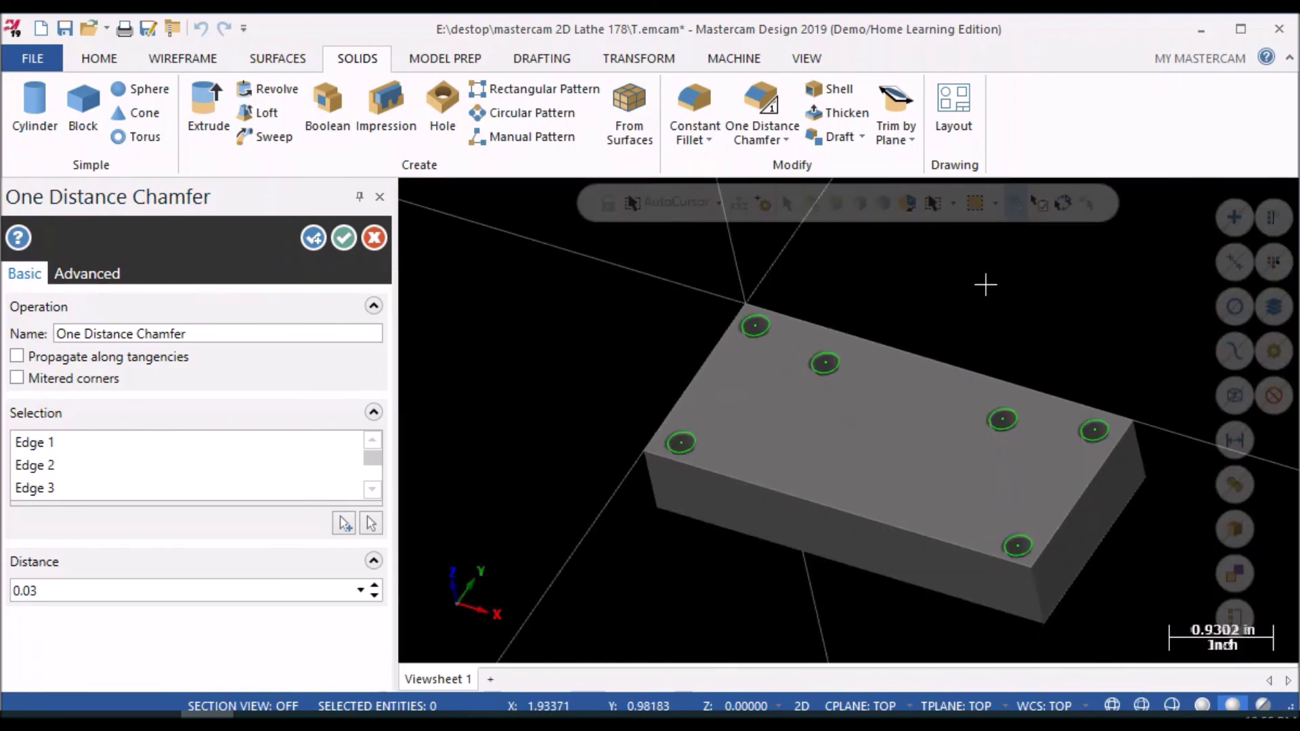
right_click(986, 285)
left_click(994, 371)
right_click(502, 224)
left_click(578, 338)
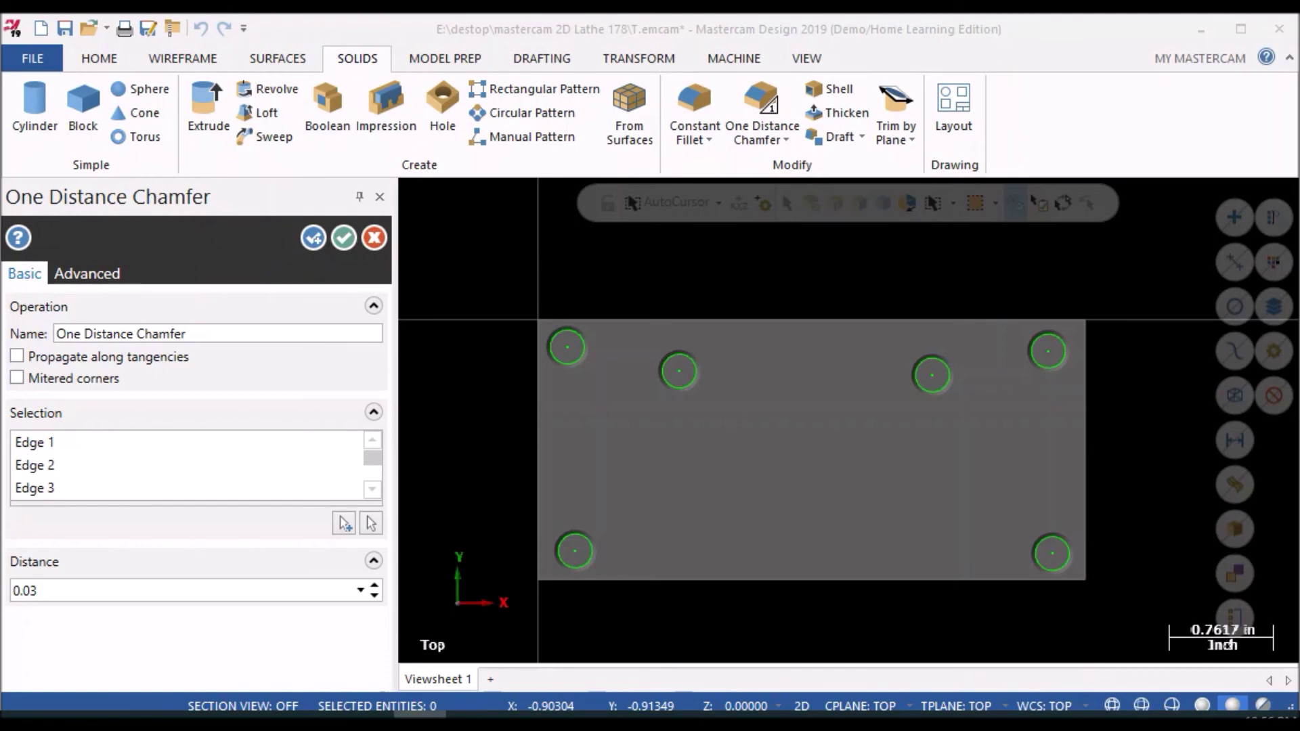
- Start Offset Chains in place of the chamfer and chain the block's rectangular outline as the geometry to offset
left_click(167, 59)
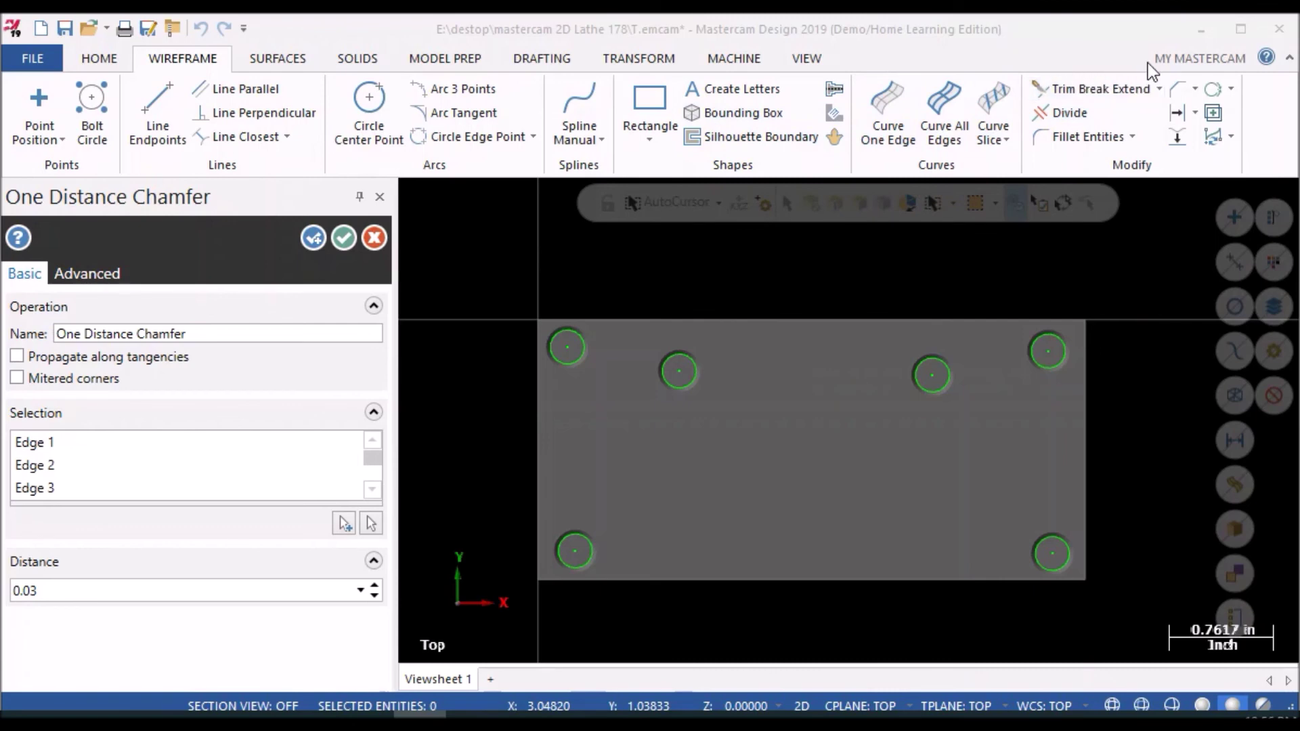
left_click(1176, 113)
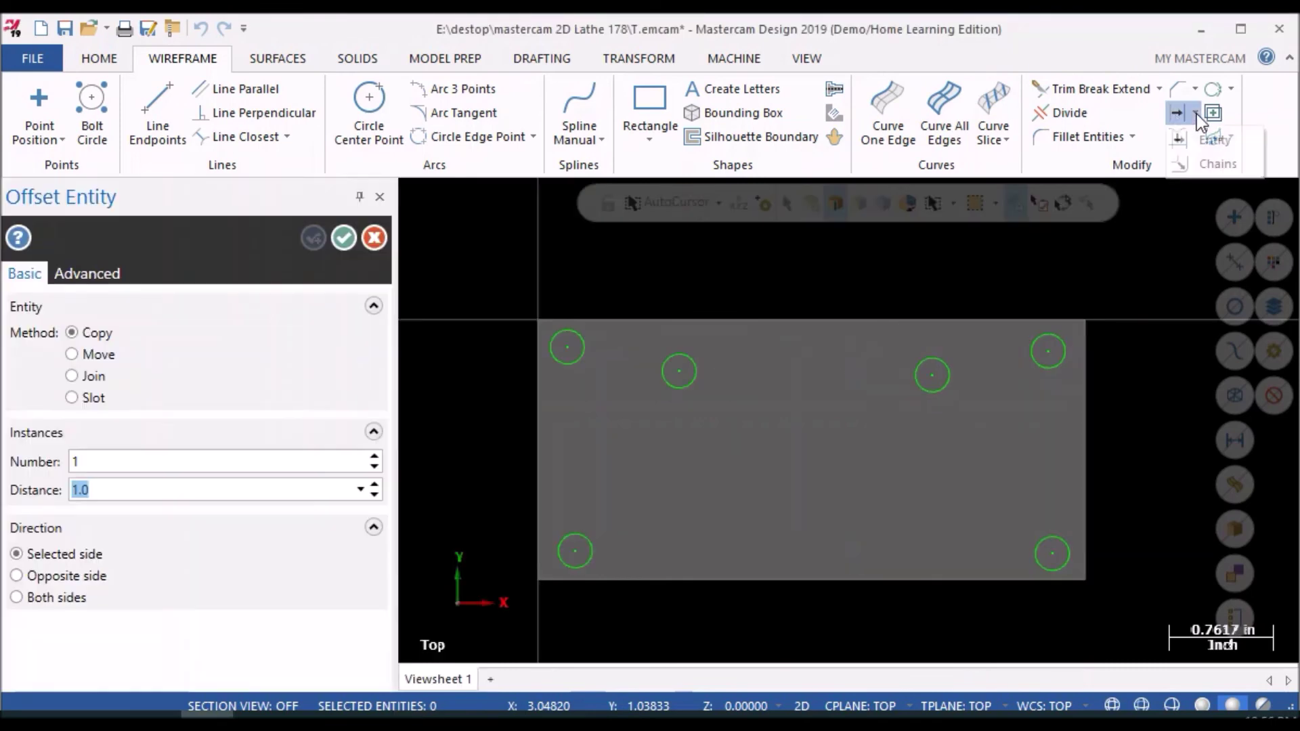
left_click(1196, 114)
left_click(1188, 163)
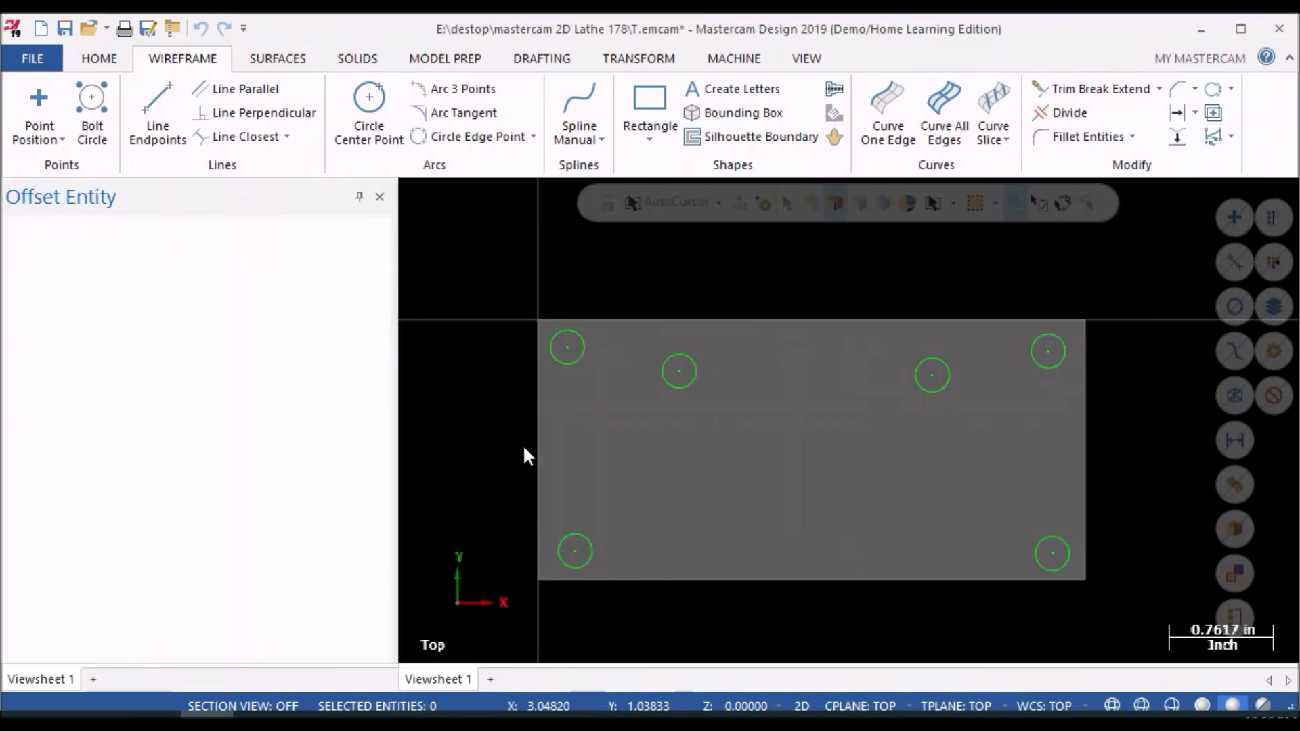
left_click(539, 431)
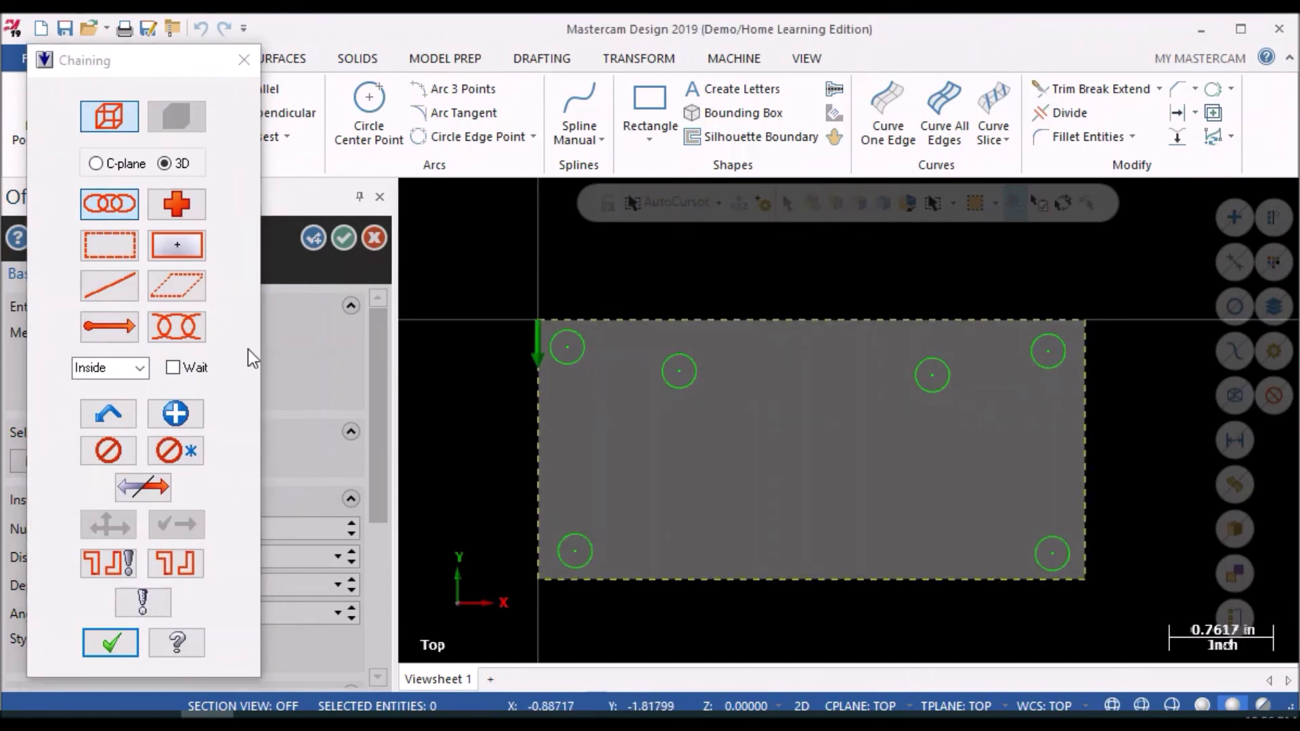
left_click(170, 417)
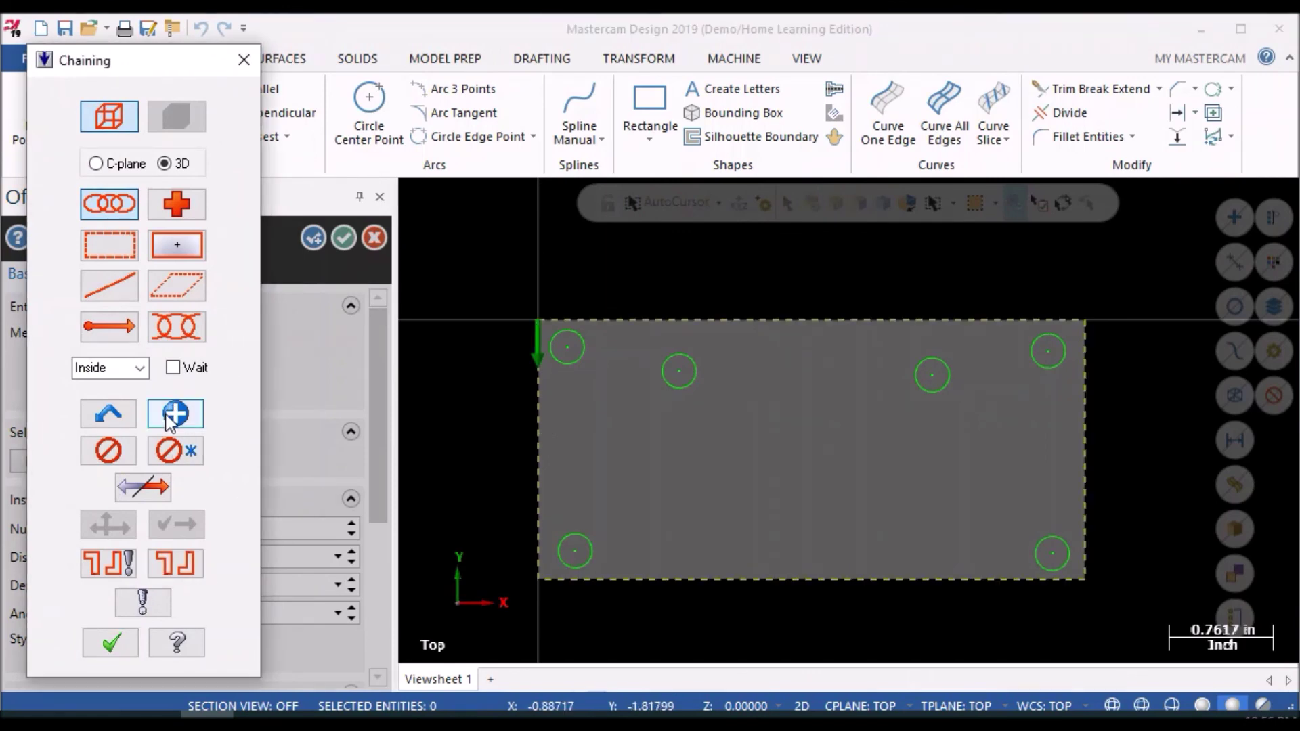
left_click(110, 647)
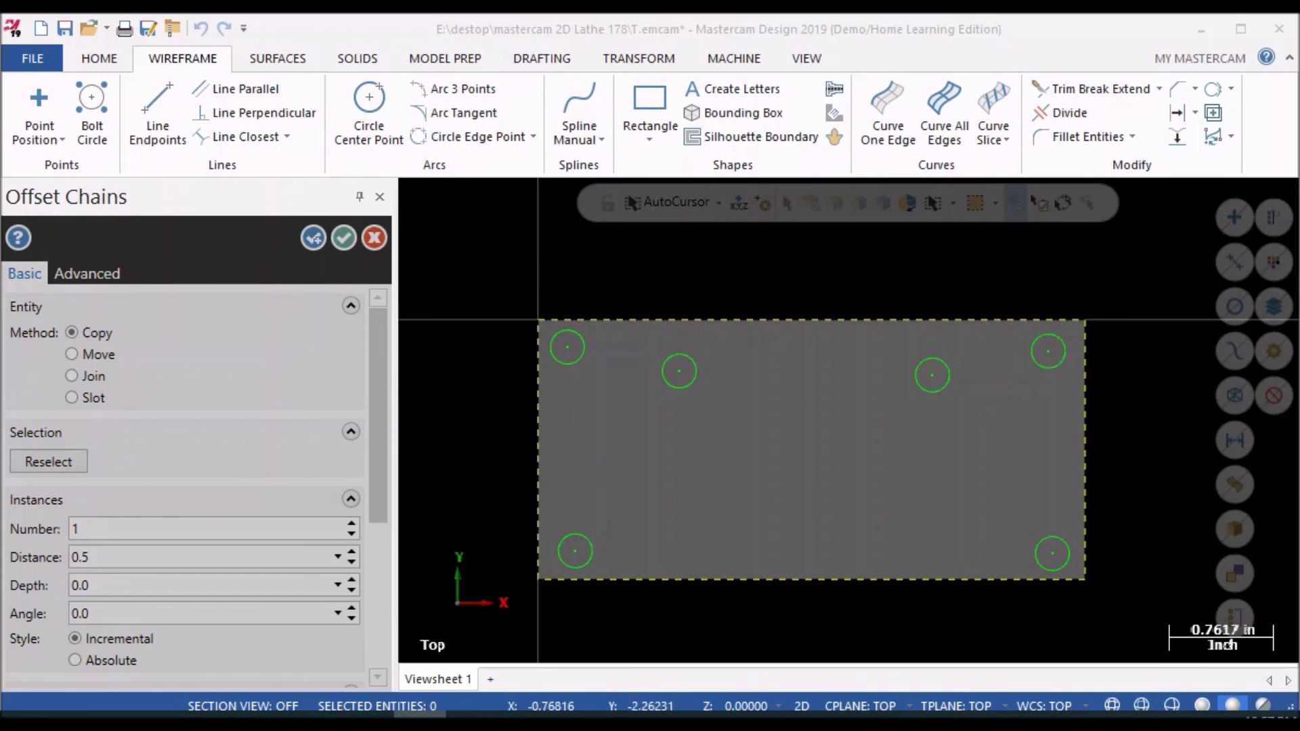
- Offset a single copy of the block outline inward by 0.3 inch and finish the Offset Chains command
left_click(576, 445)
left_click(105, 557)
left_click_drag(105, 558, 29, 559)
type(".3")
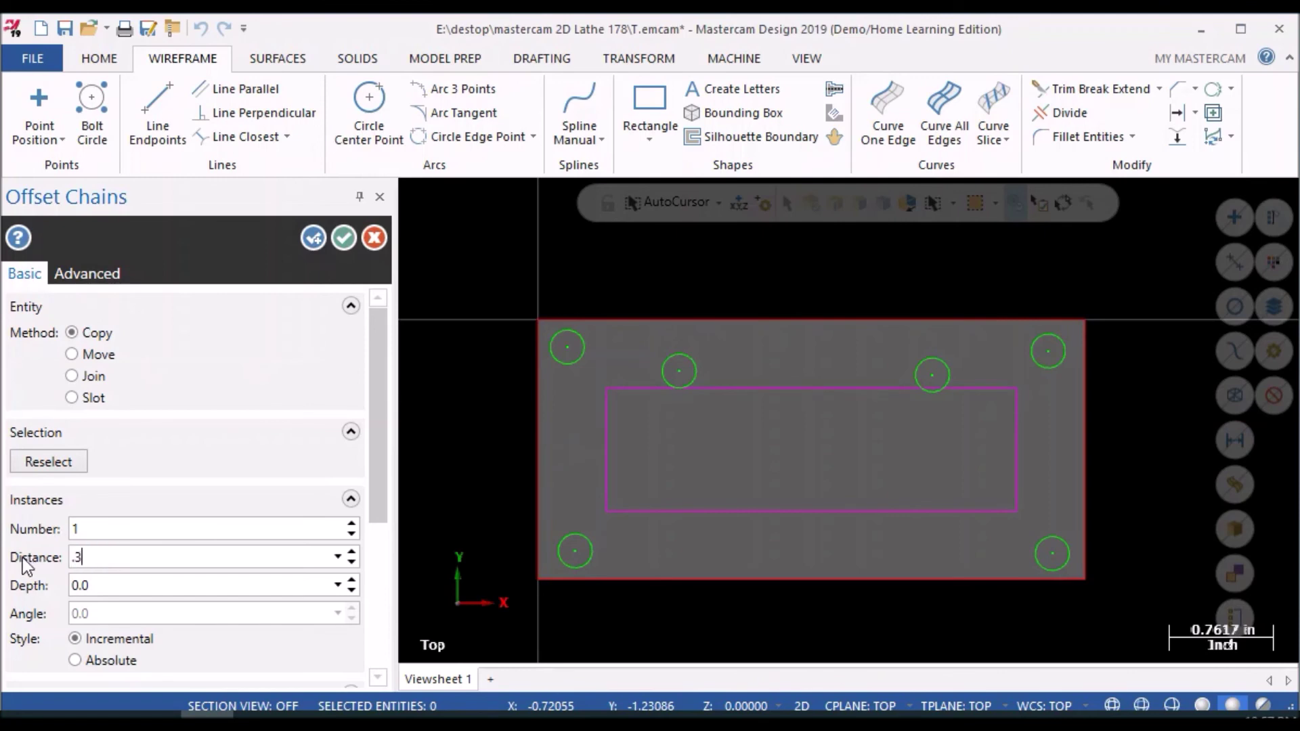
key("Return")
left_click(311, 239)
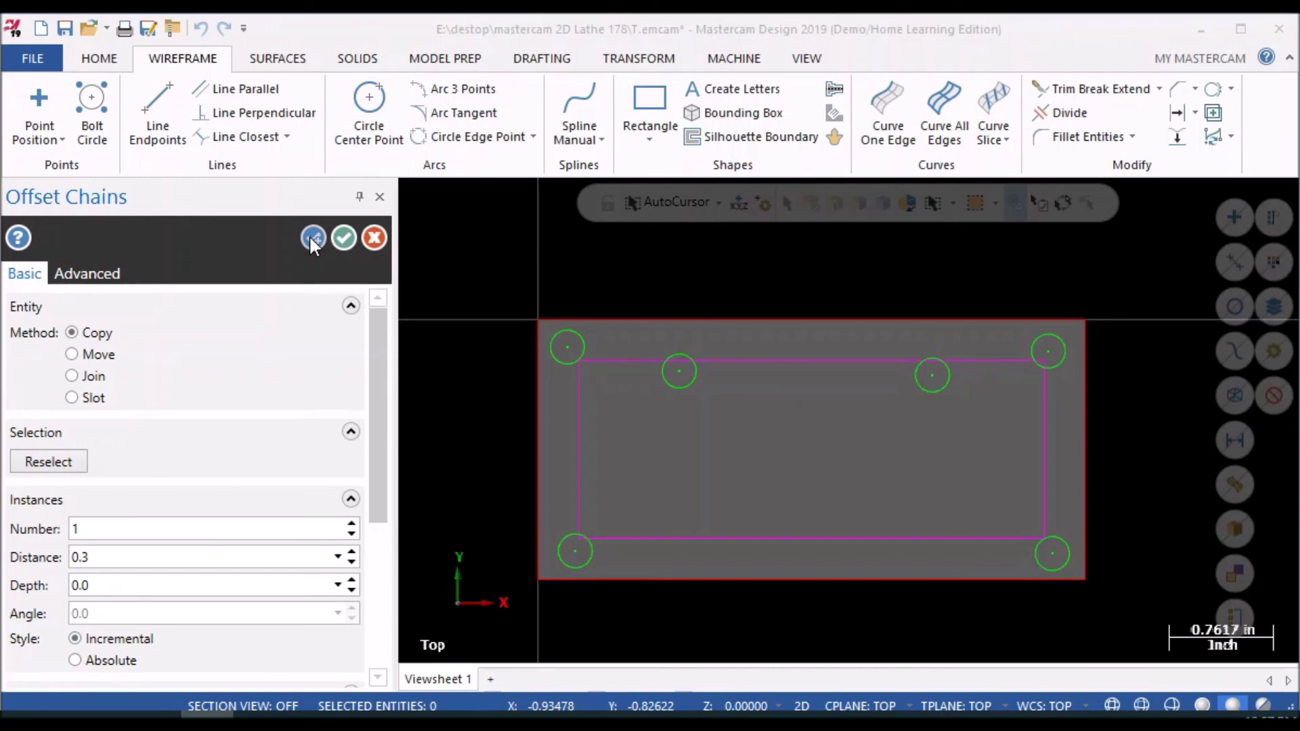
left_click(110, 642)
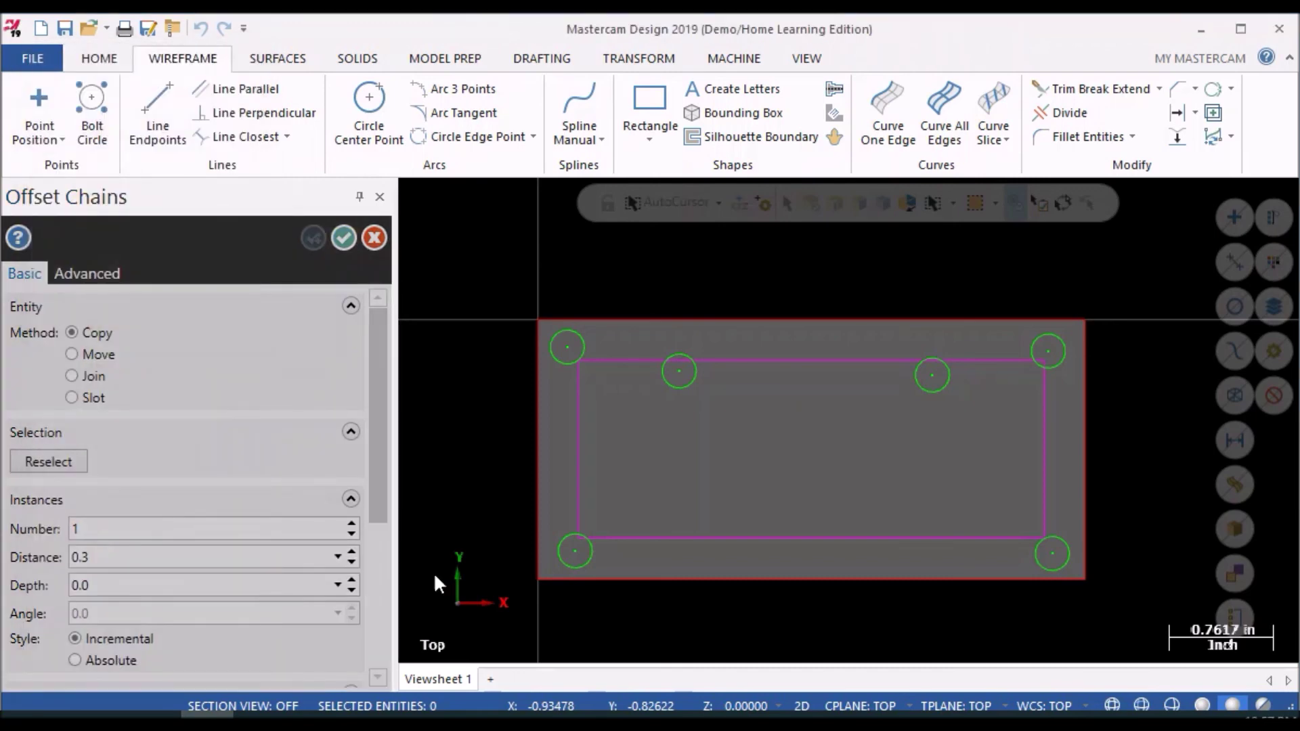
left_click(243, 59)
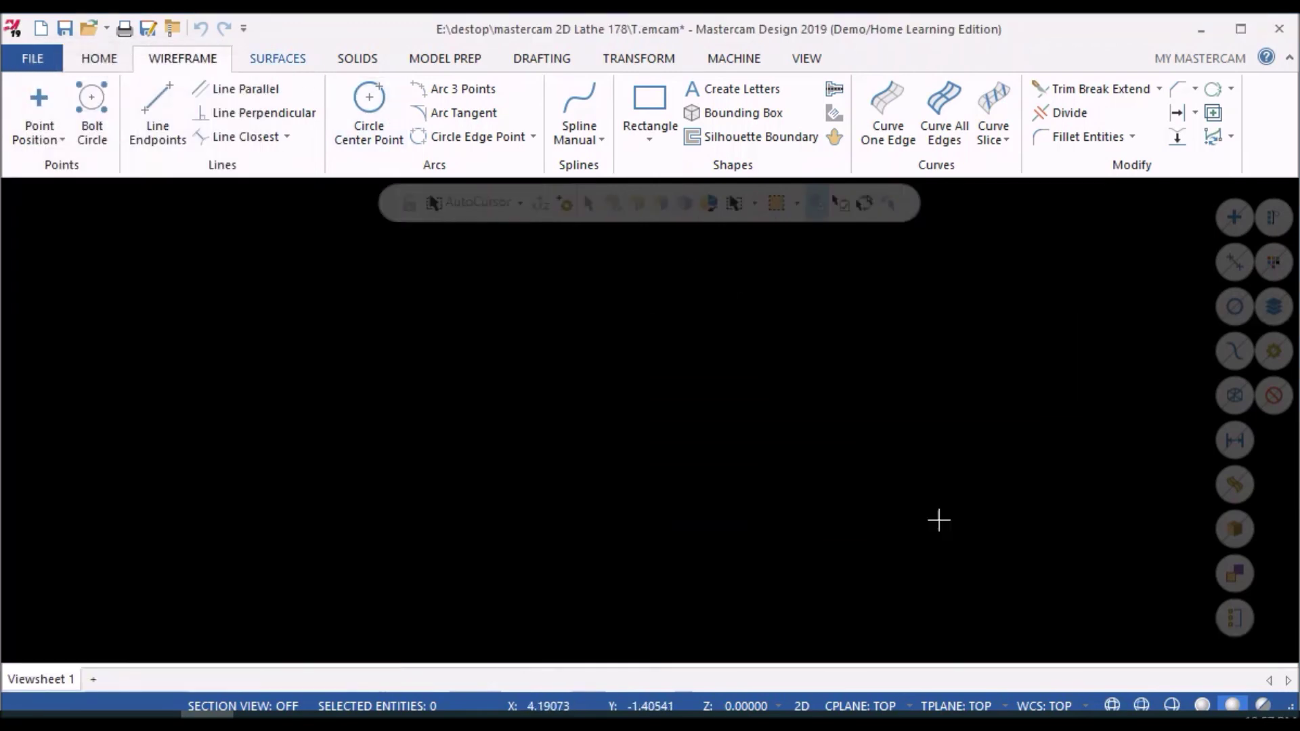
- Try a Circle Center Point circle of 1.0 inch diameter at the hole above the inner rectangle's left half
right_click(500, 252)
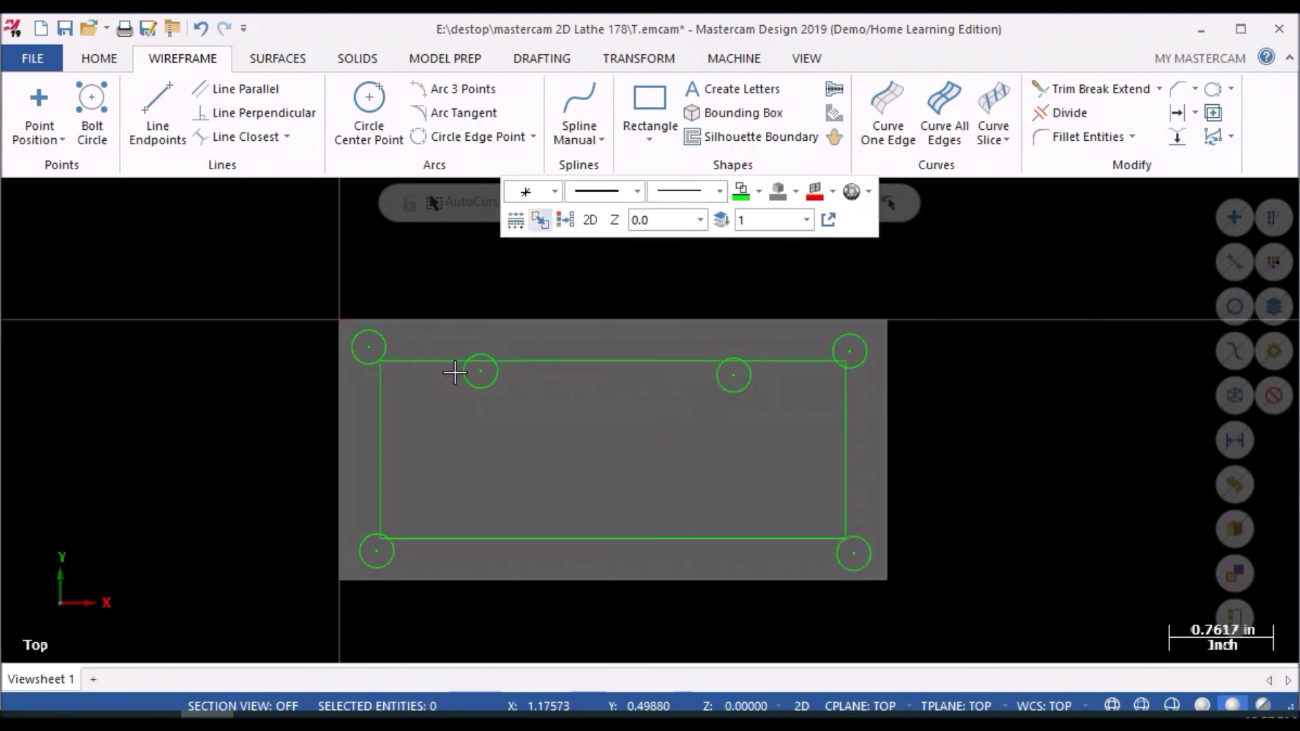
middle_click_drag(465, 517, 404, 571)
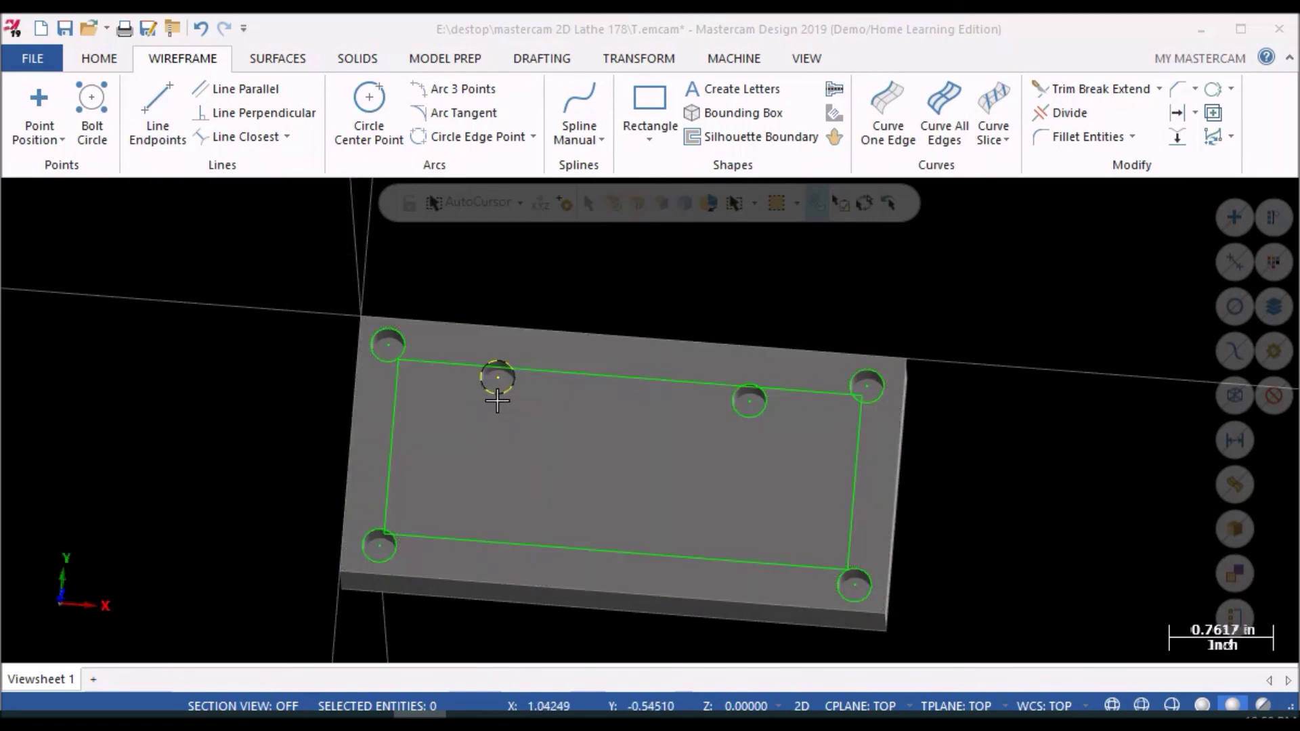
left_click(369, 107)
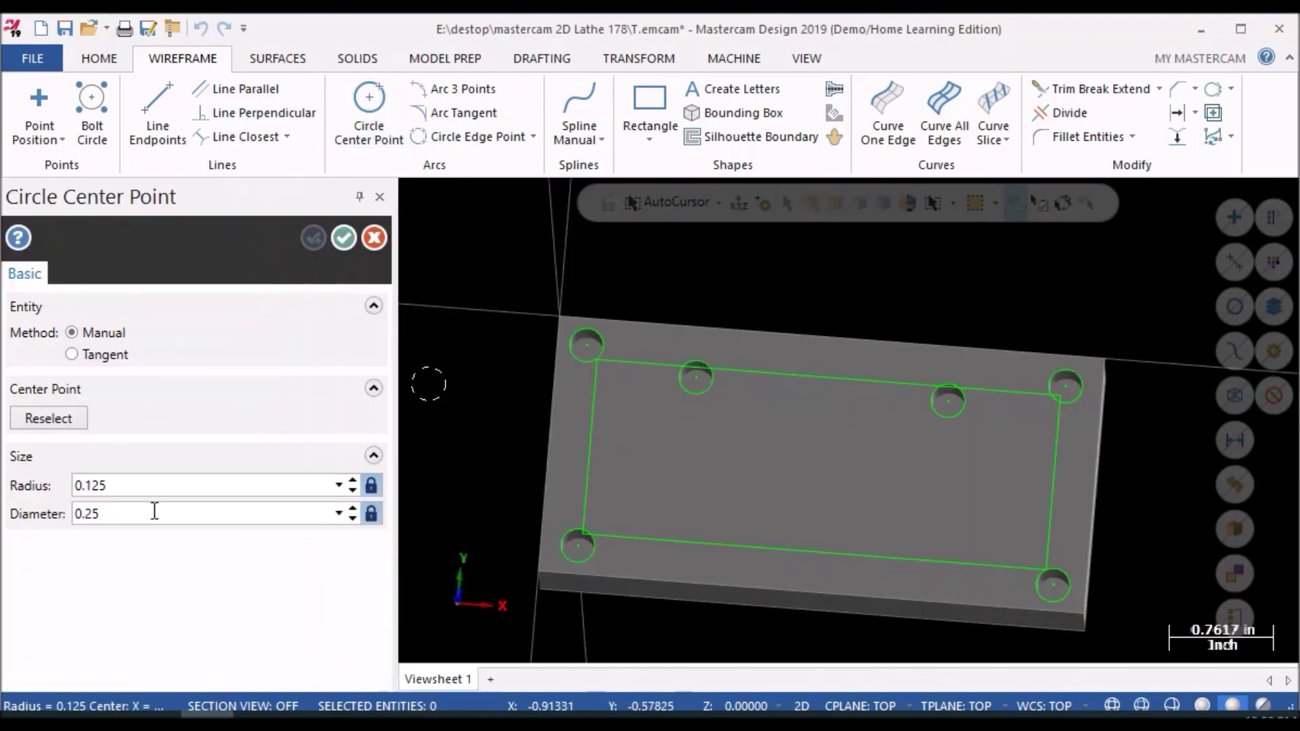
double_click(154, 511)
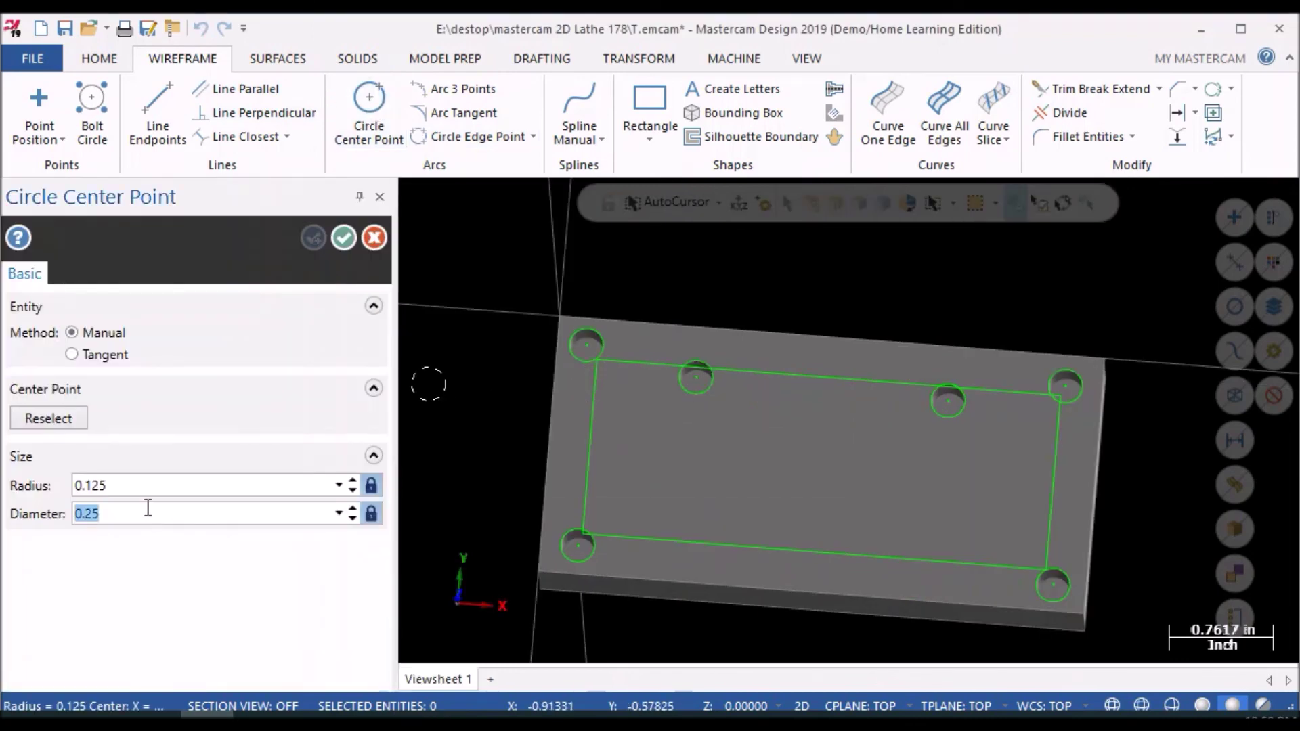
type("1.0")
key("Return")
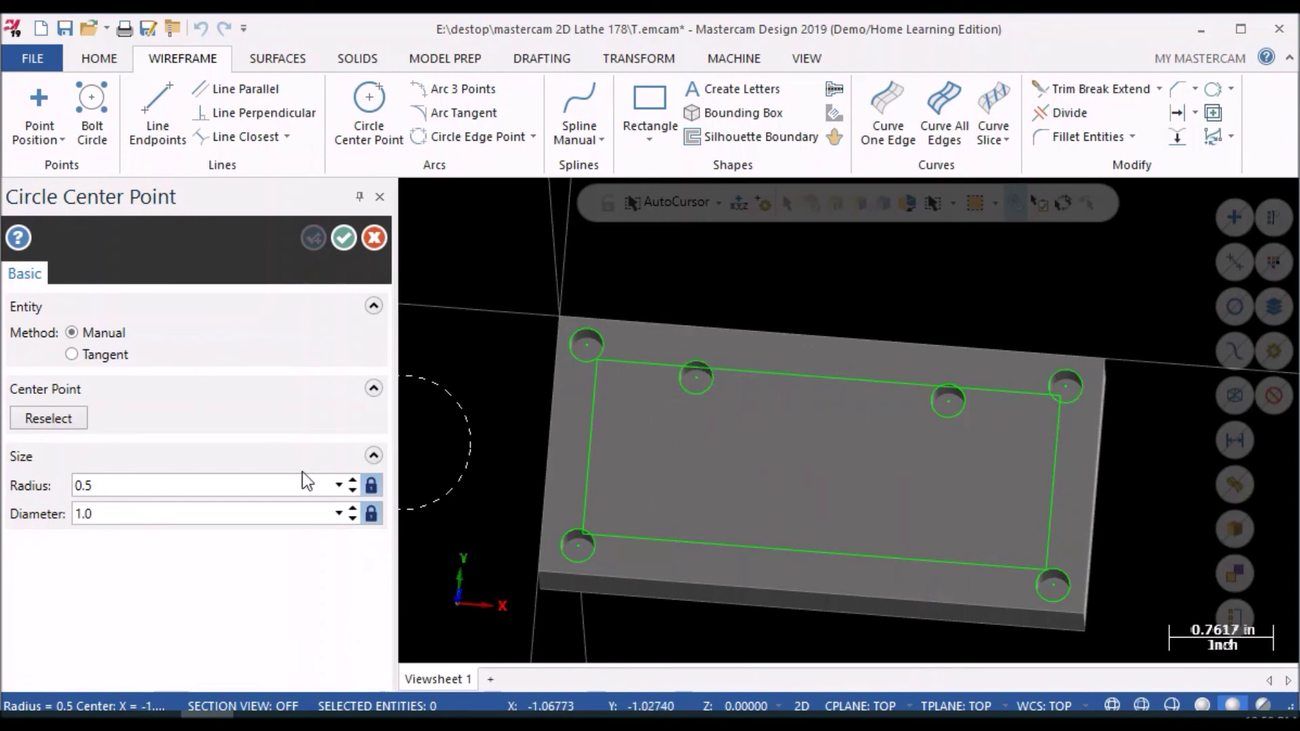
left_click(697, 371)
- Draw 0.75 inch diameter circles centred on the two inner holes along the block's back edge
double_click(137, 523)
type("0.75")
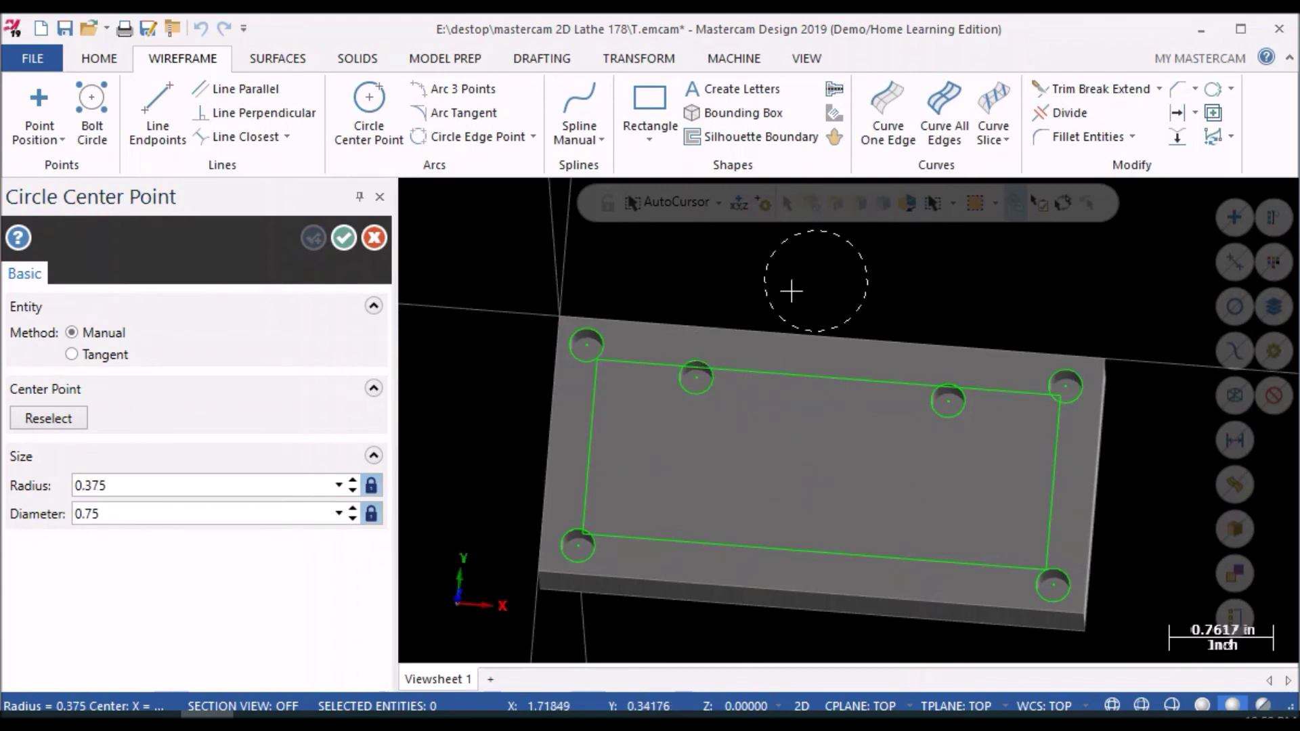
left_click(697, 379)
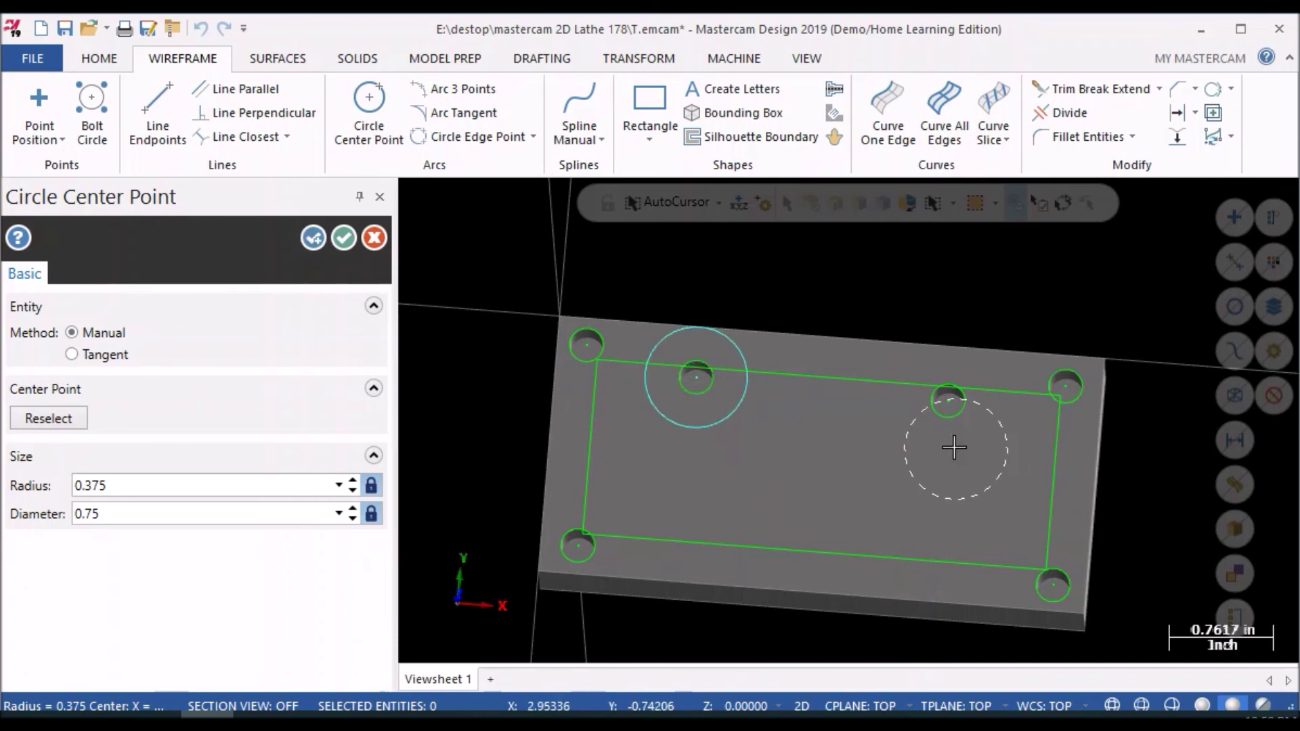
left_click(949, 401)
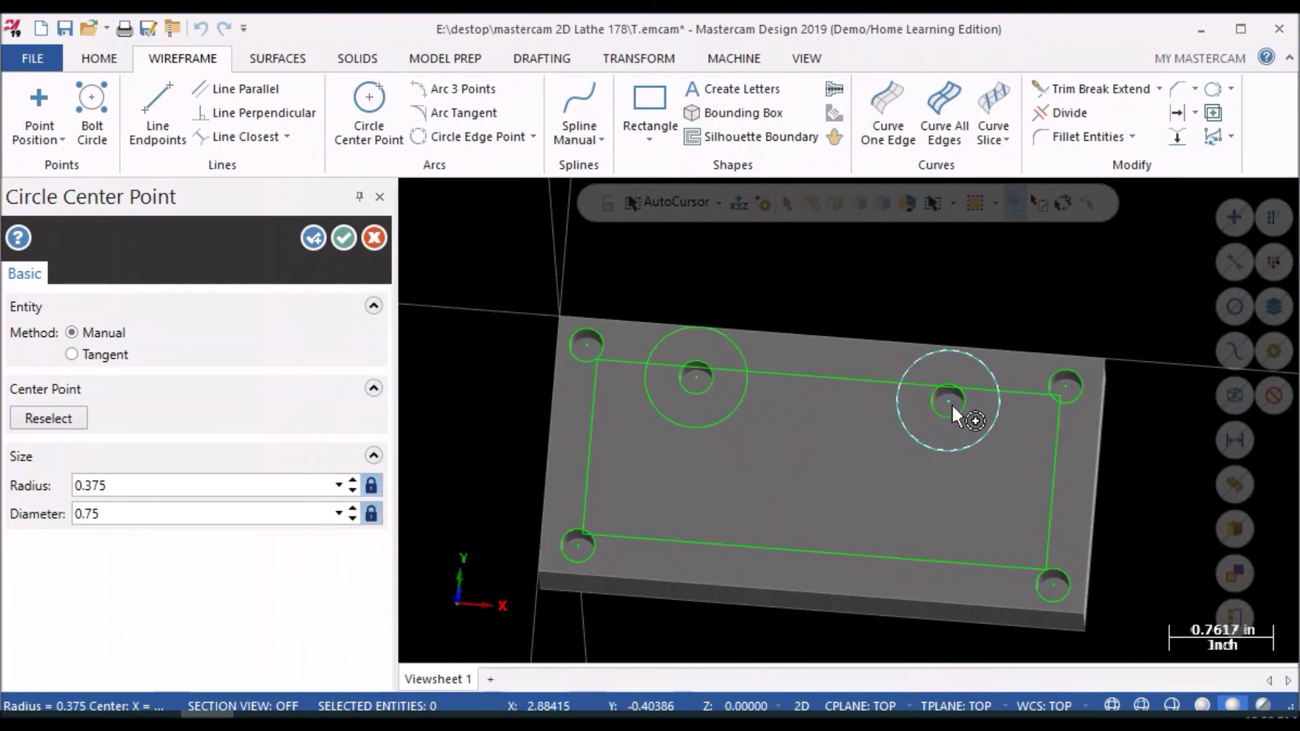
left_click(312, 238)
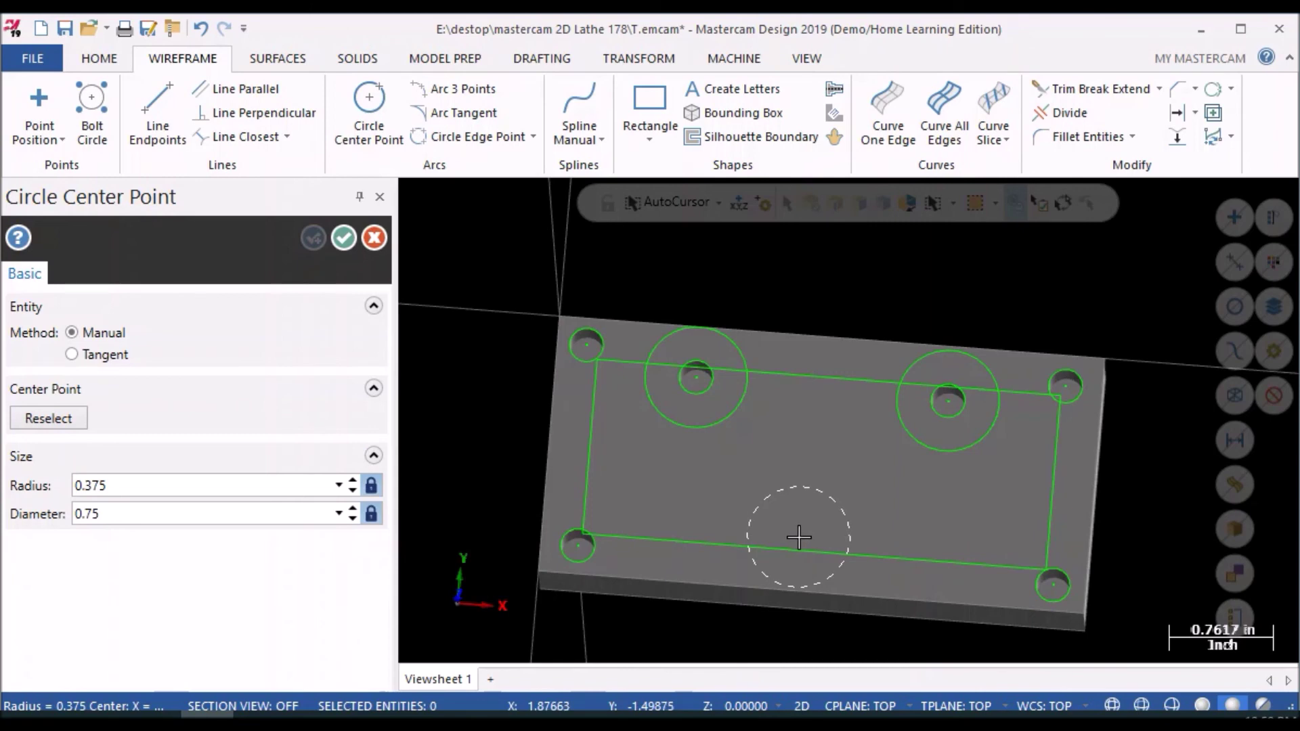
- Set the diameter for the next circle to 0.5 inch
double_click(141, 513)
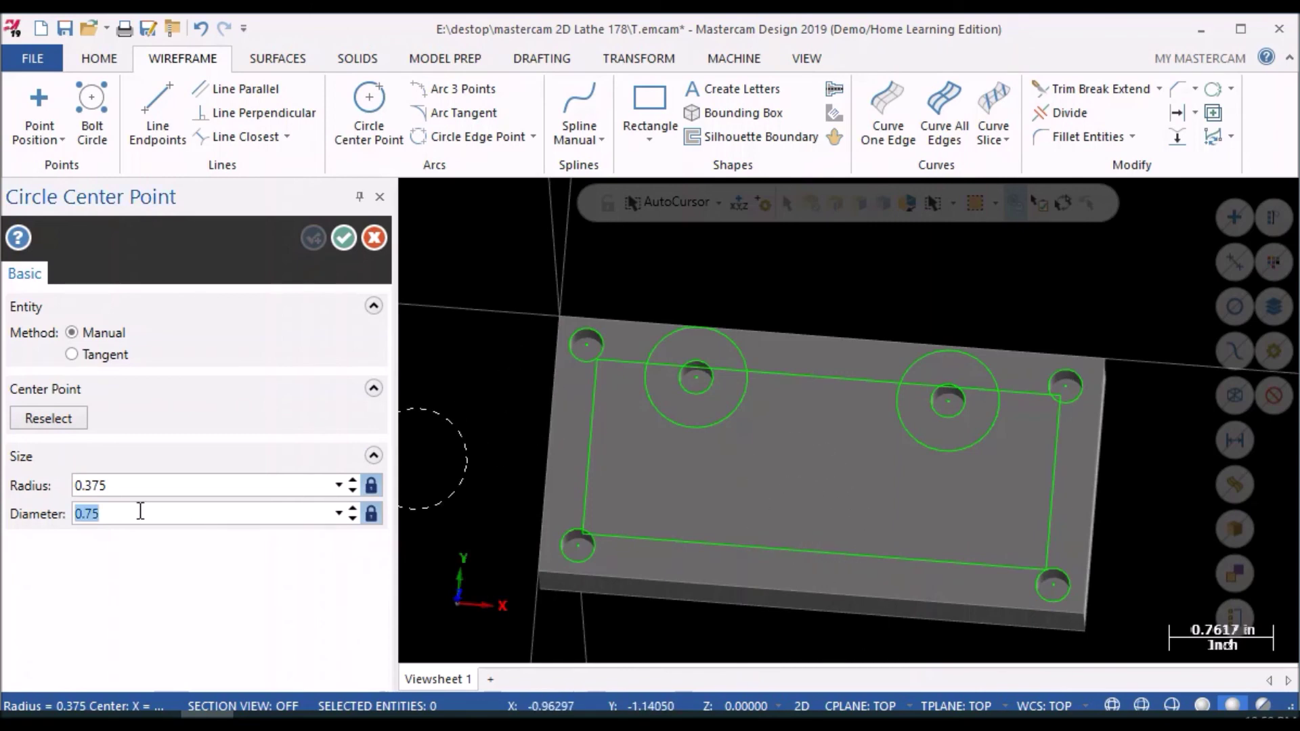
key("BackSpace")
type("0.5")
key("Return")
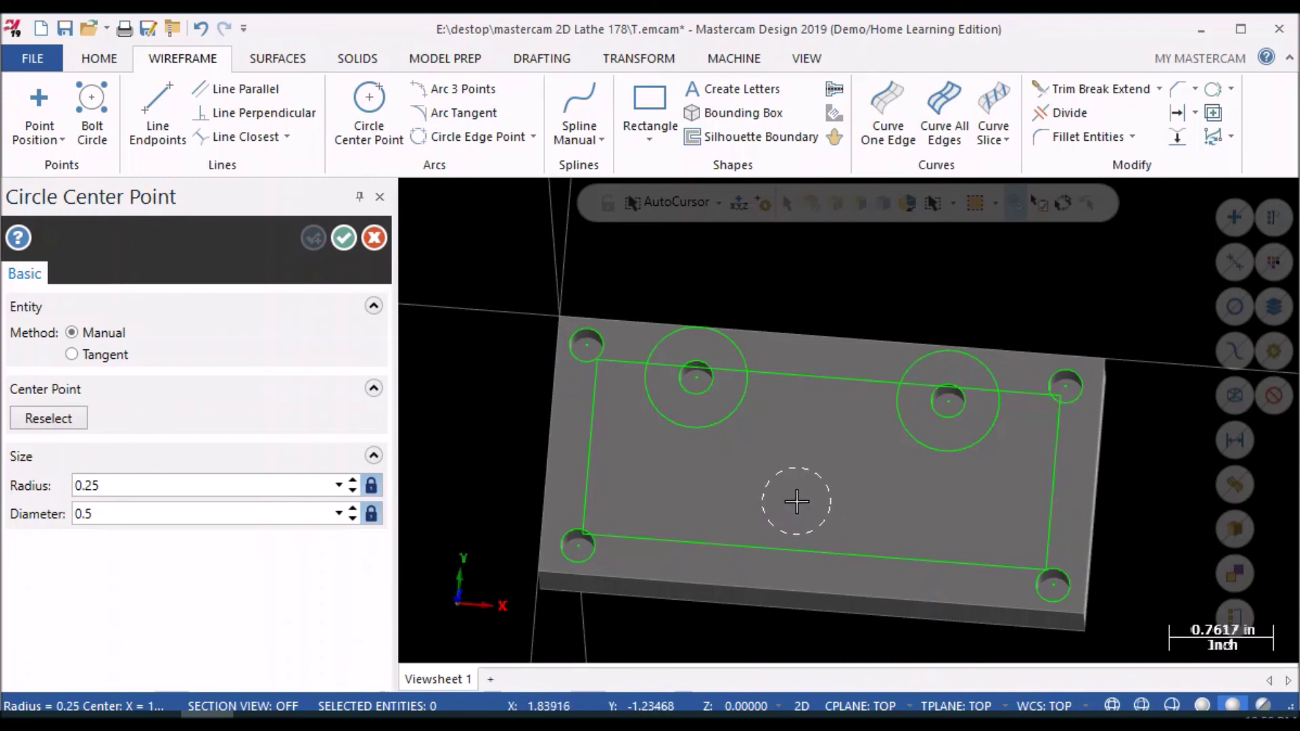
- Draw a 0.25 inch diameter circle at about X 1.81, Y -1.22, inside the front middle of the inner rectangle
double_click(187, 513)
key("BackSpace")
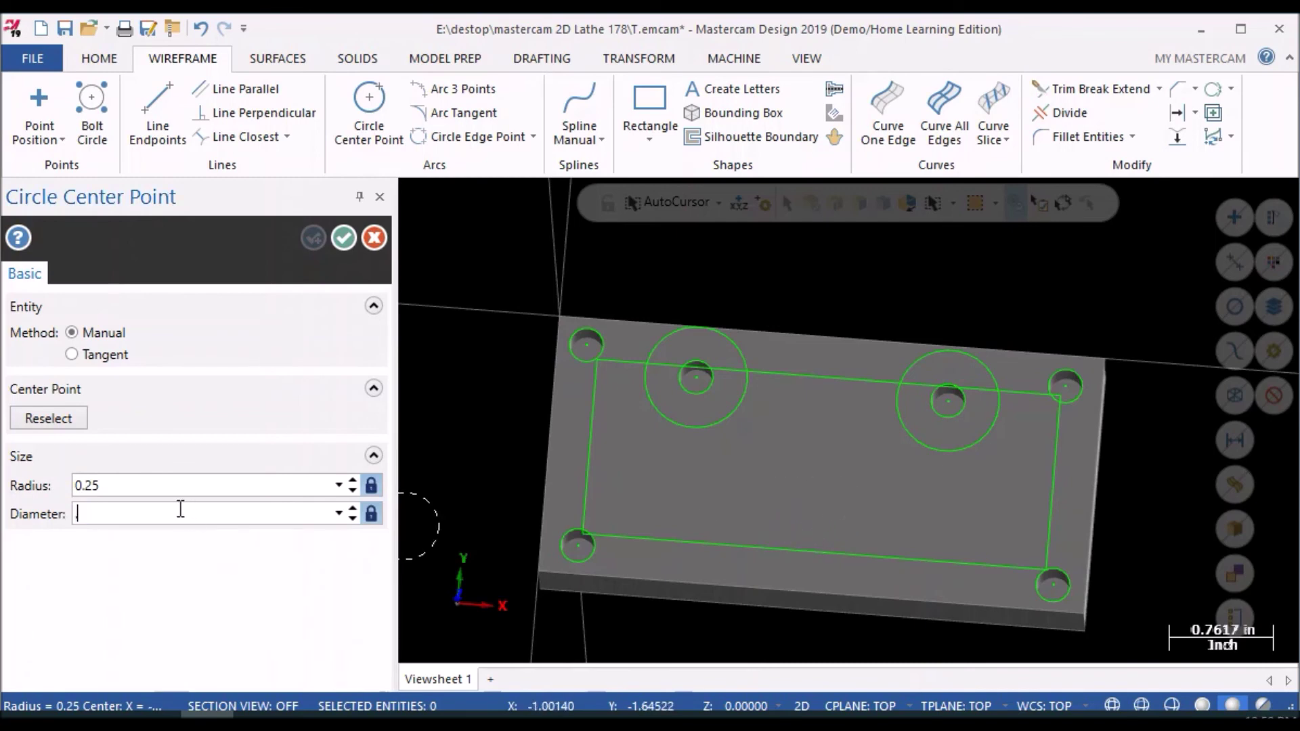
type("0.25")
key("Return")
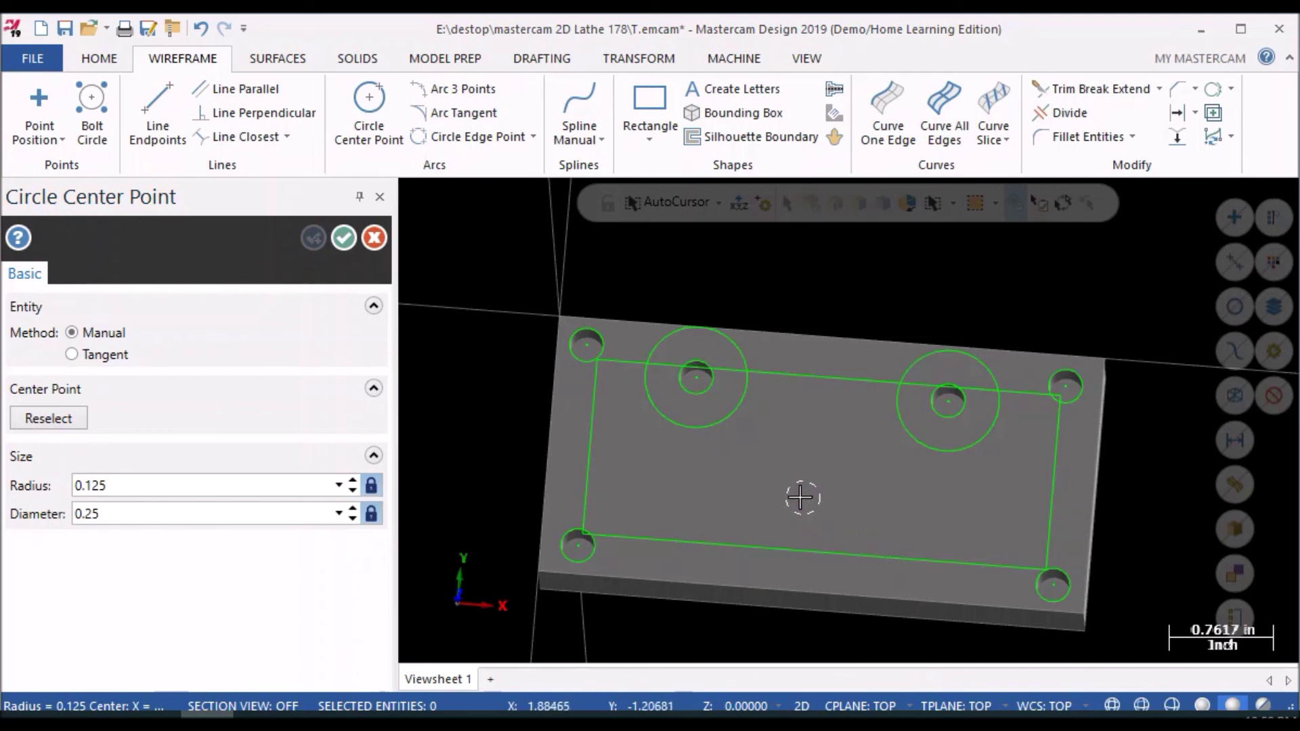
left_click(793, 499)
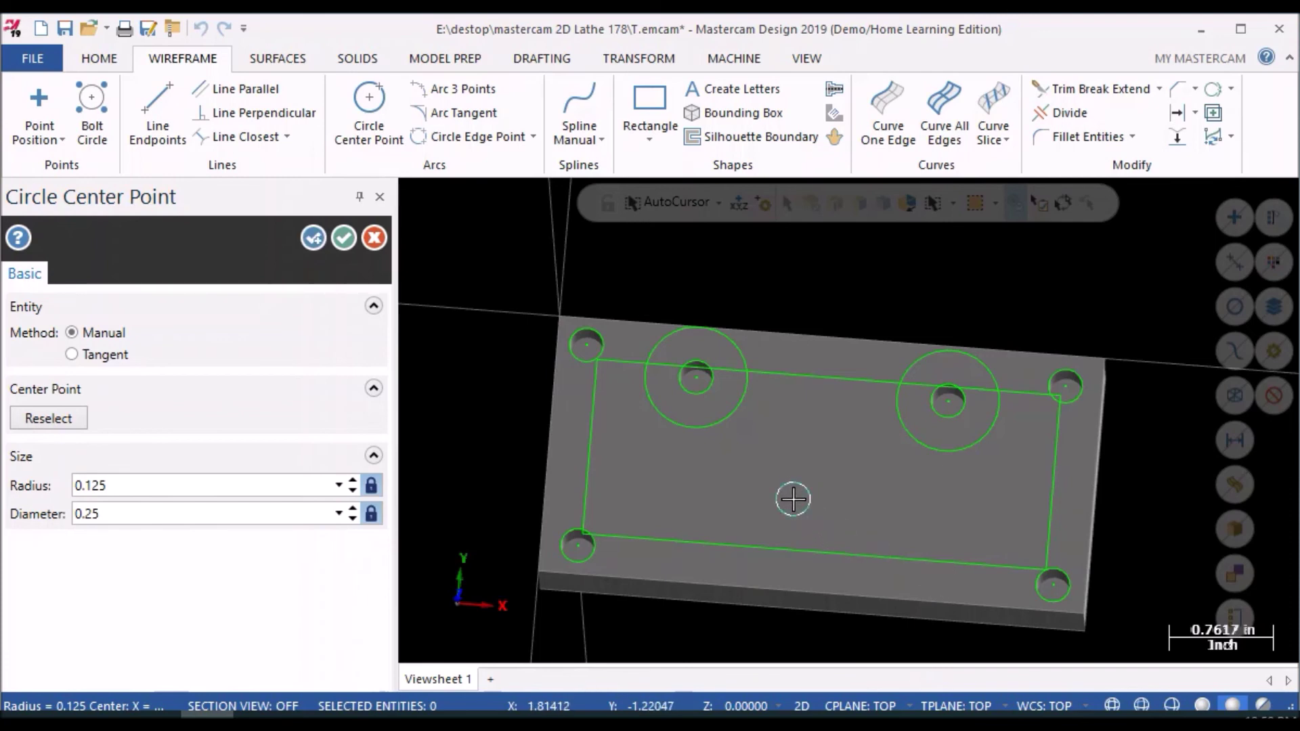
left_click(311, 236)
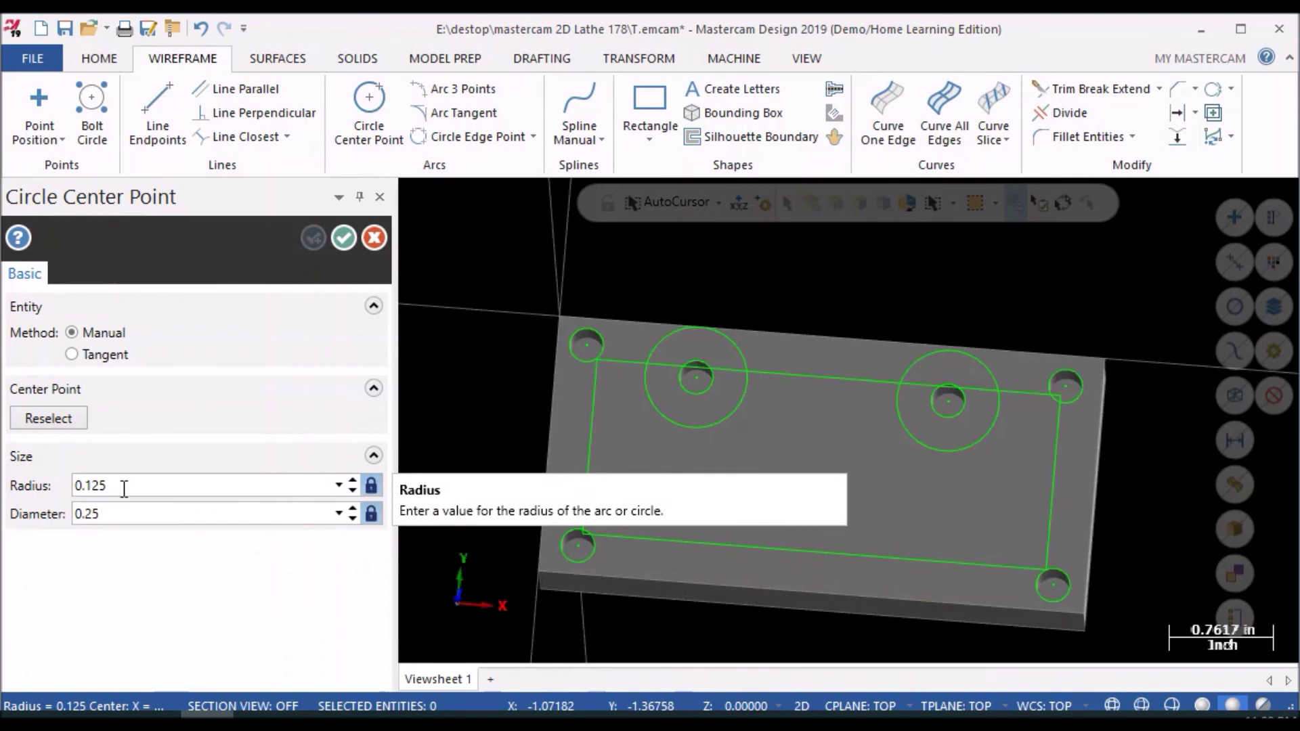
- Try a 0.75 inch diameter circle concentric with the small circle inside the inner rectangle
left_click(114, 514)
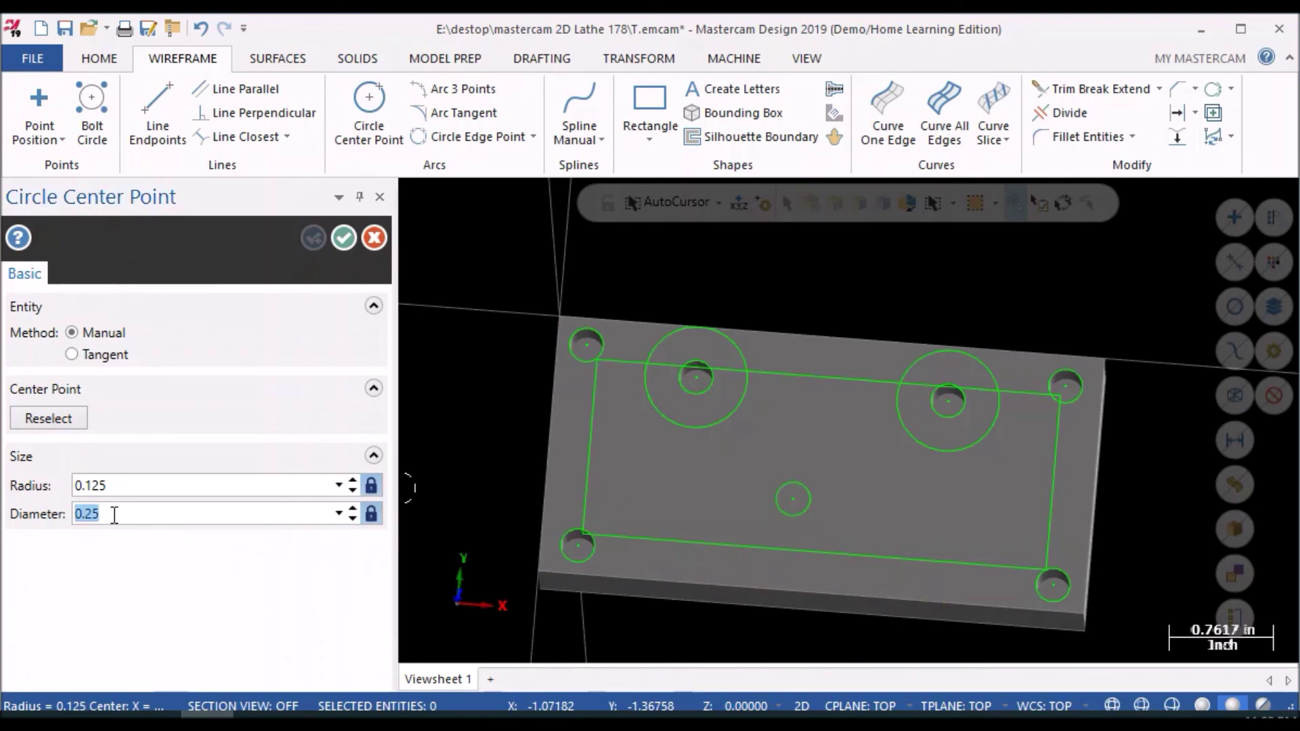
type("0.75")
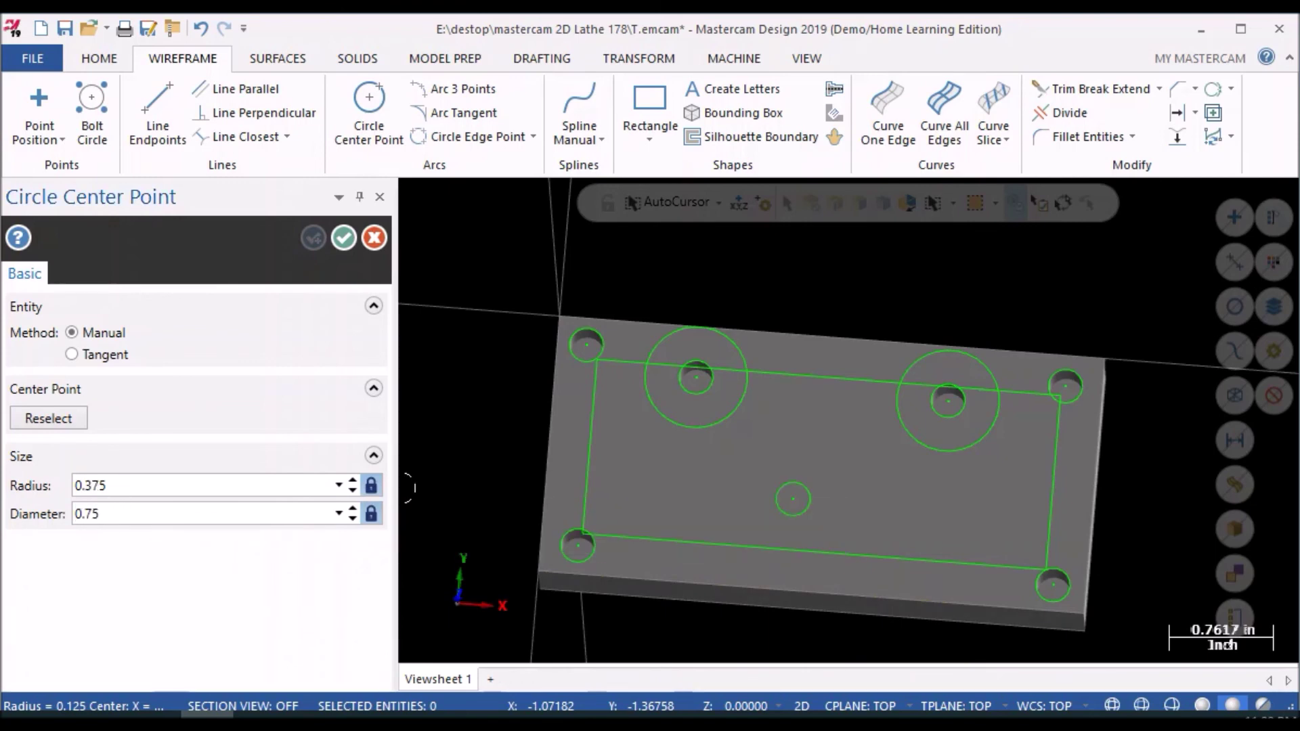
left_click(797, 498)
- Draw a 0.5 inch diameter circle concentric with the 0.25 inch circle inside the inner rectangle
left_click(172, 519)
type("0.5")
key("Return")
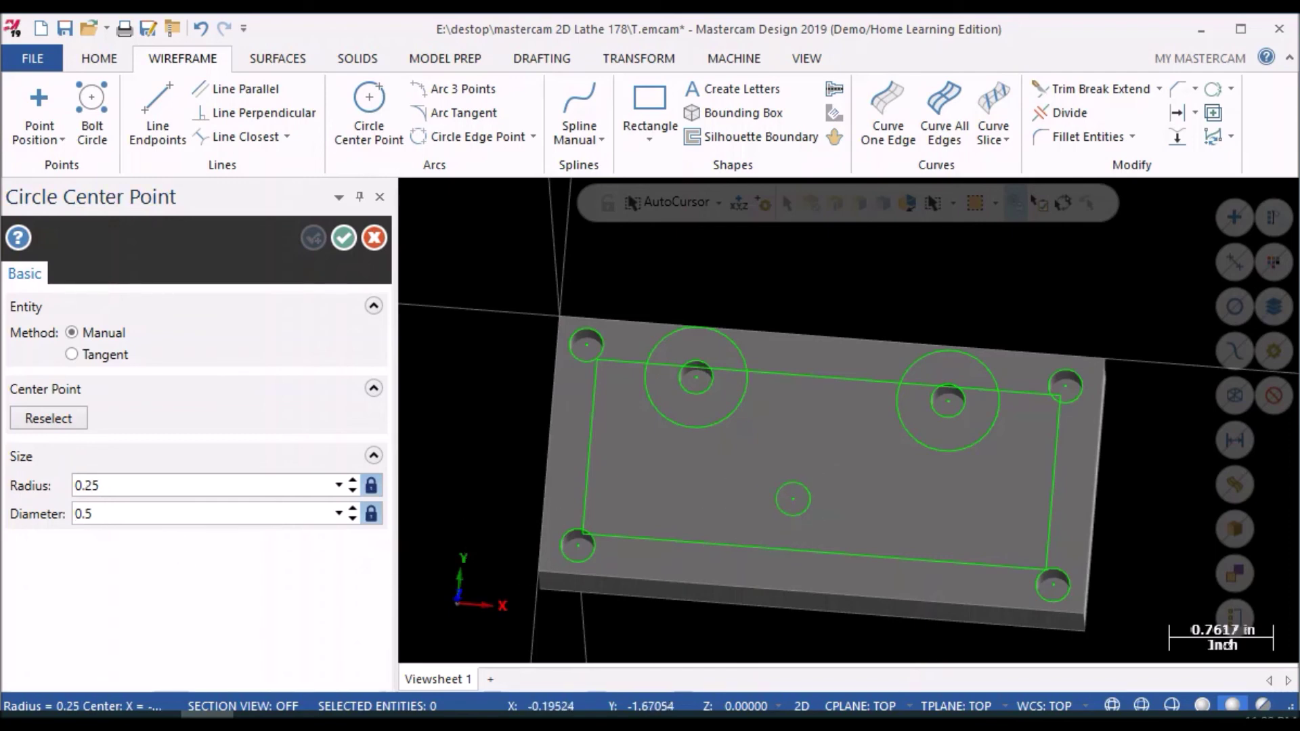
left_click(792, 499)
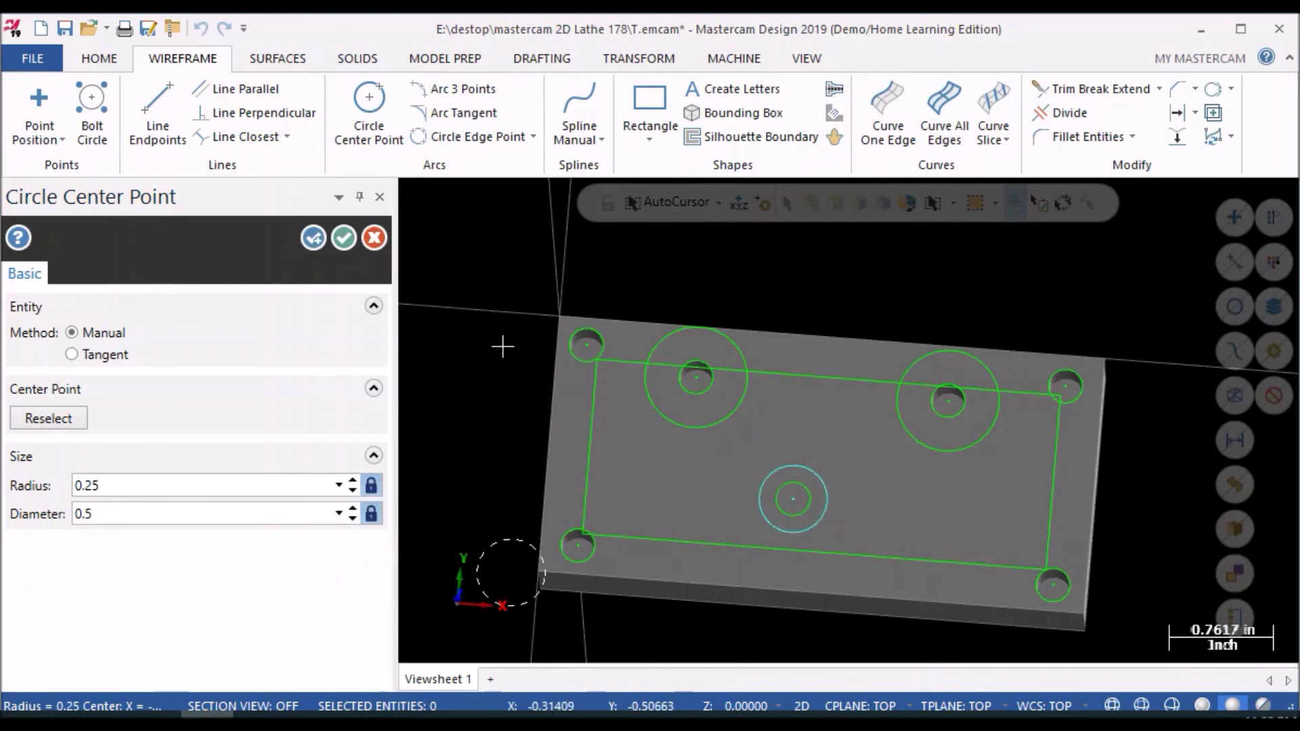
left_click(312, 238)
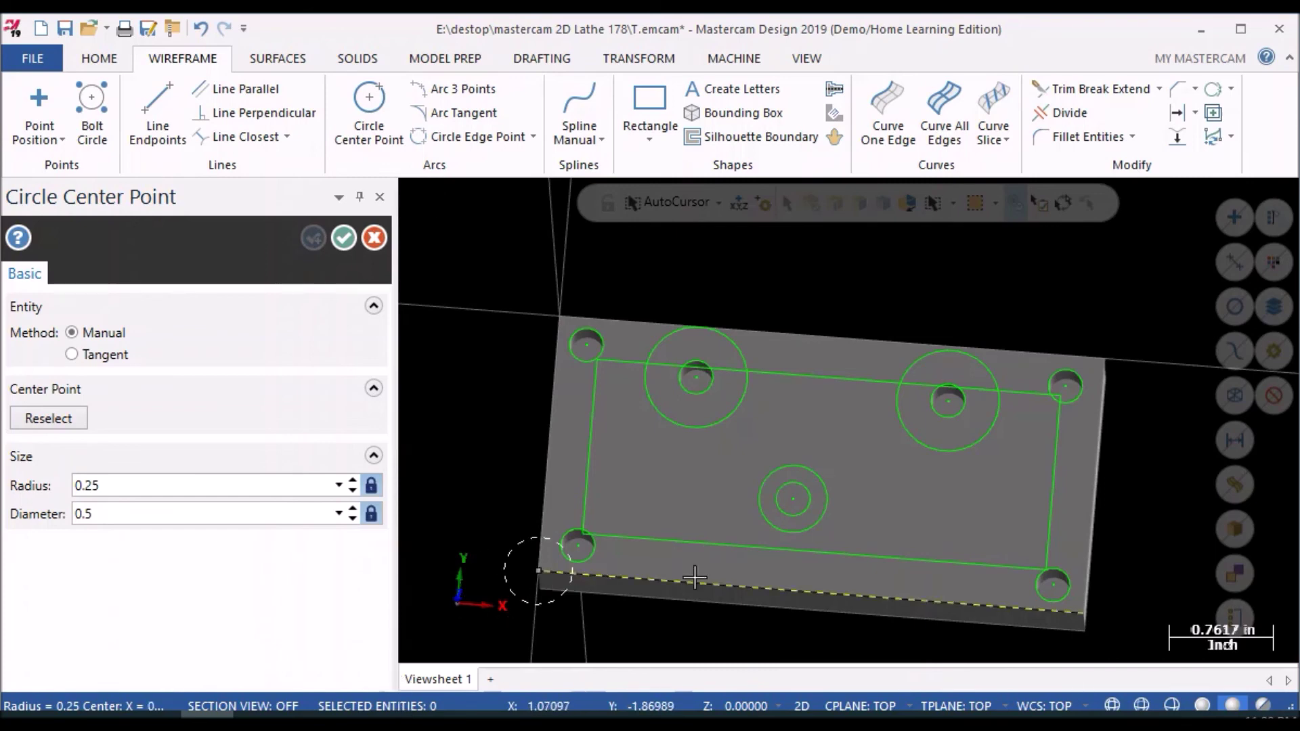
left_click(140, 119)
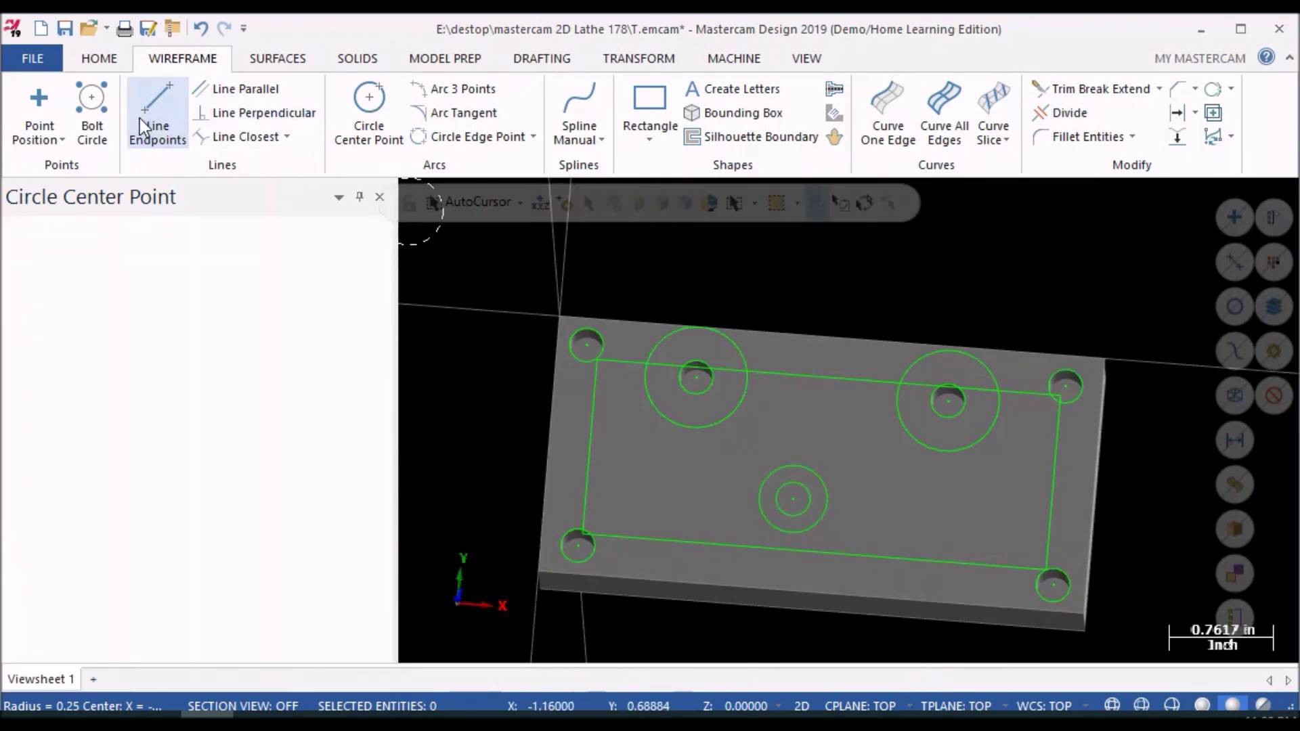
left_click(106, 609)
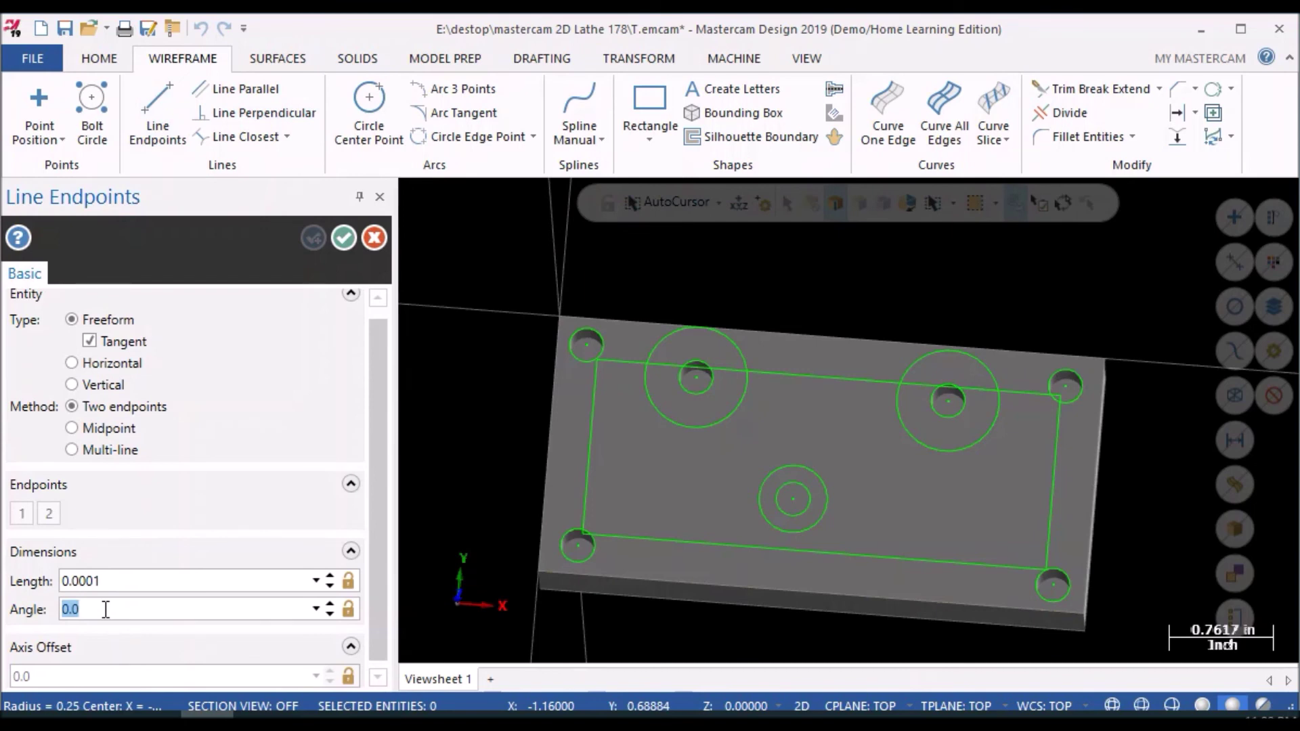
key("Return")
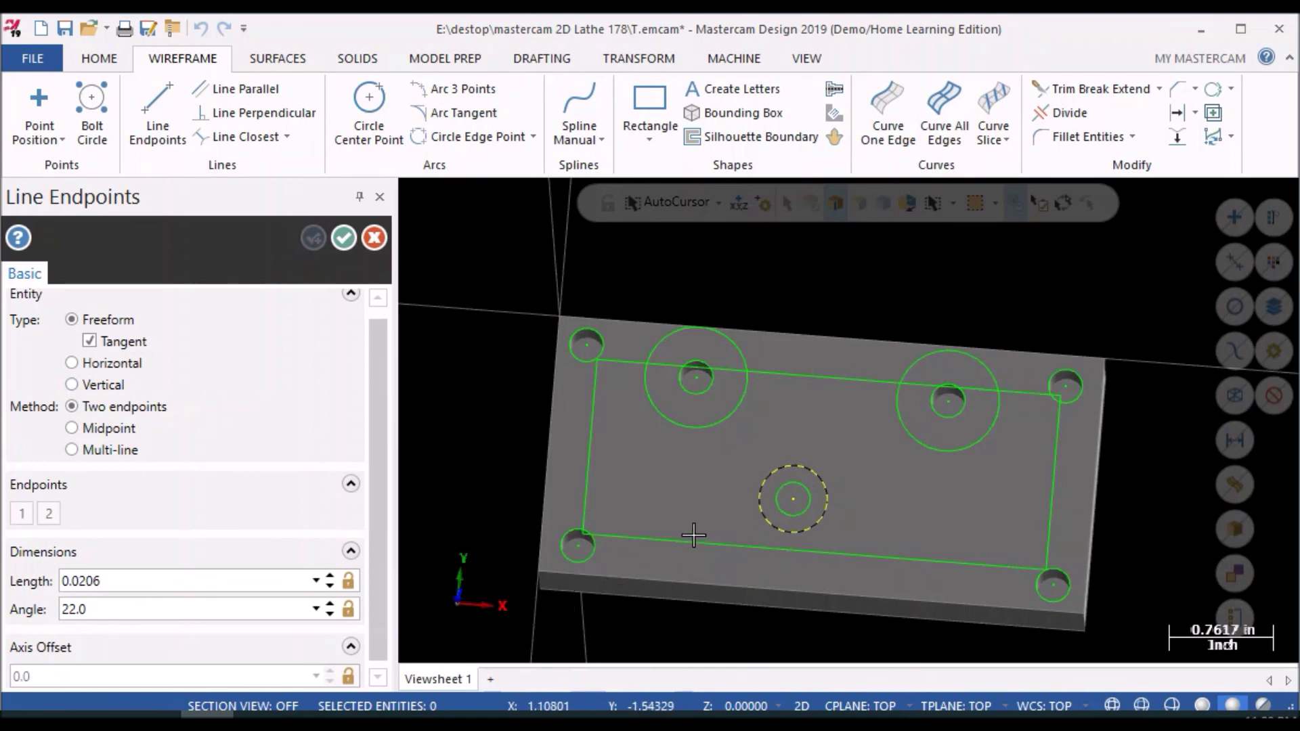
left_click(65, 607)
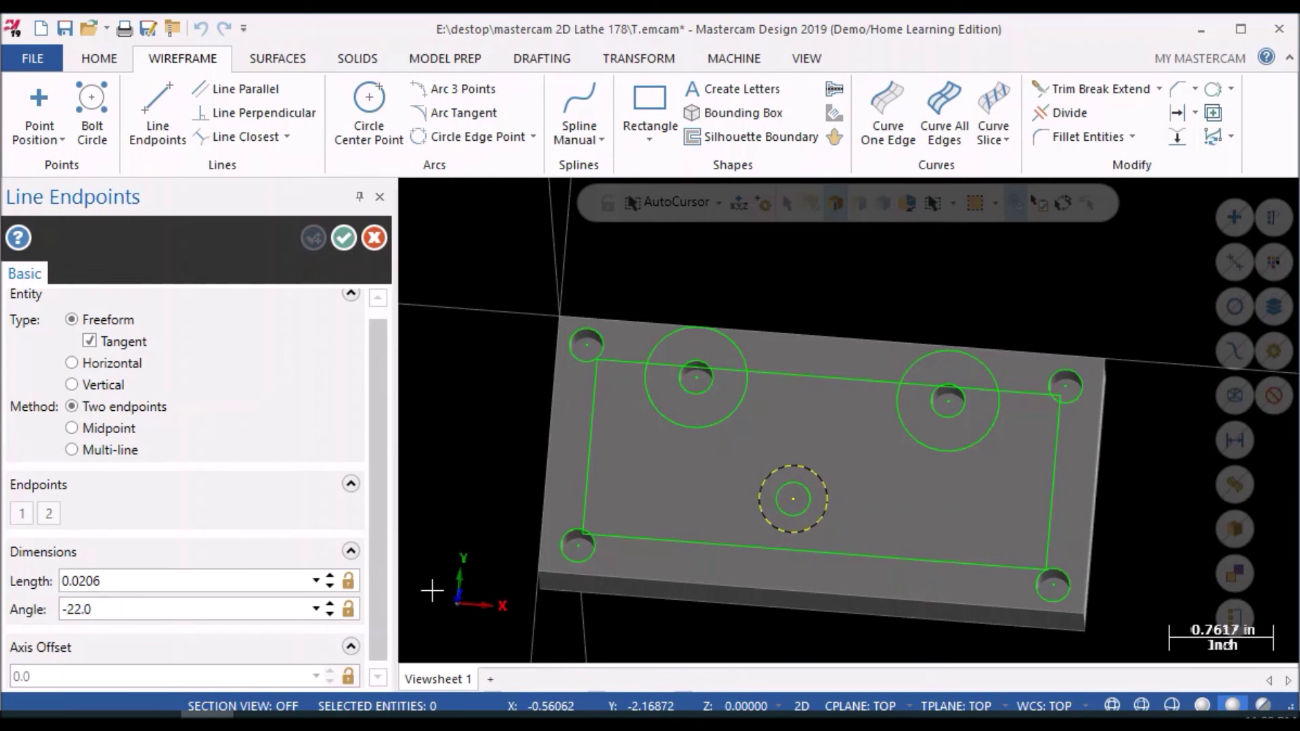
left_click(348, 609)
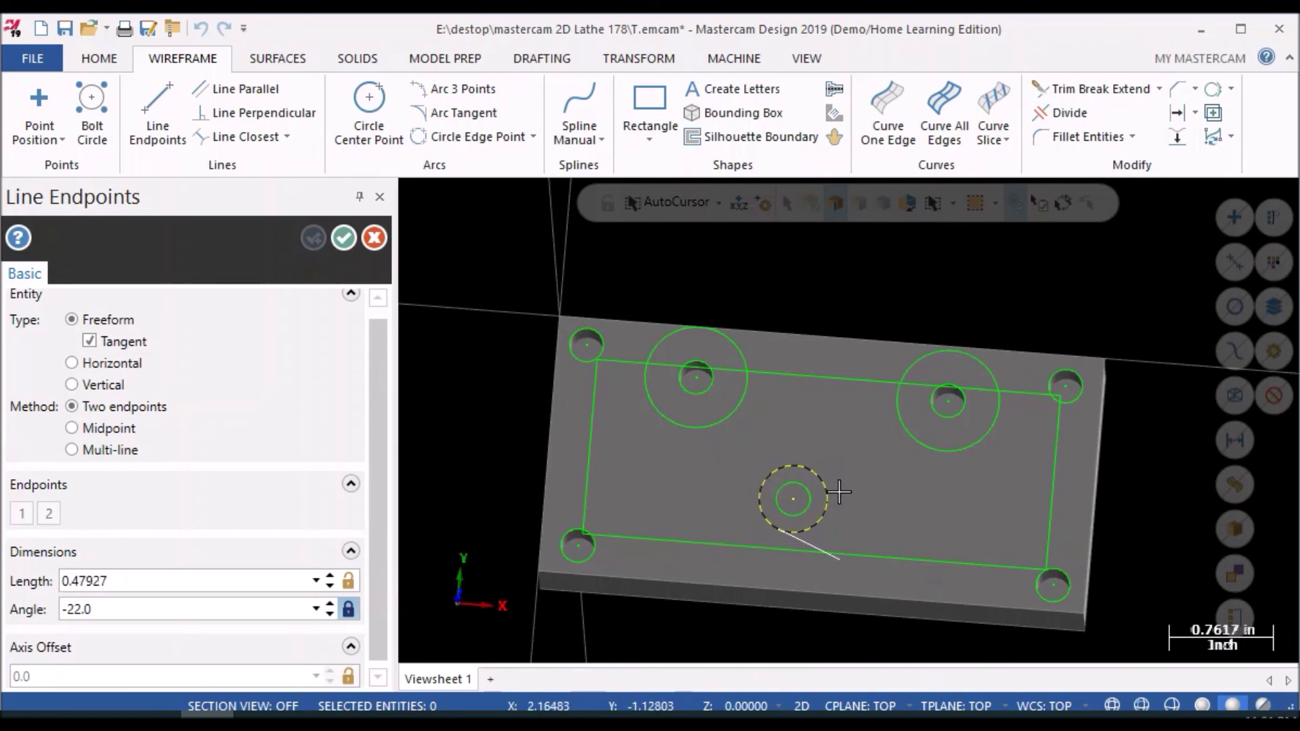
left_click(121, 601)
key("BackSpace")
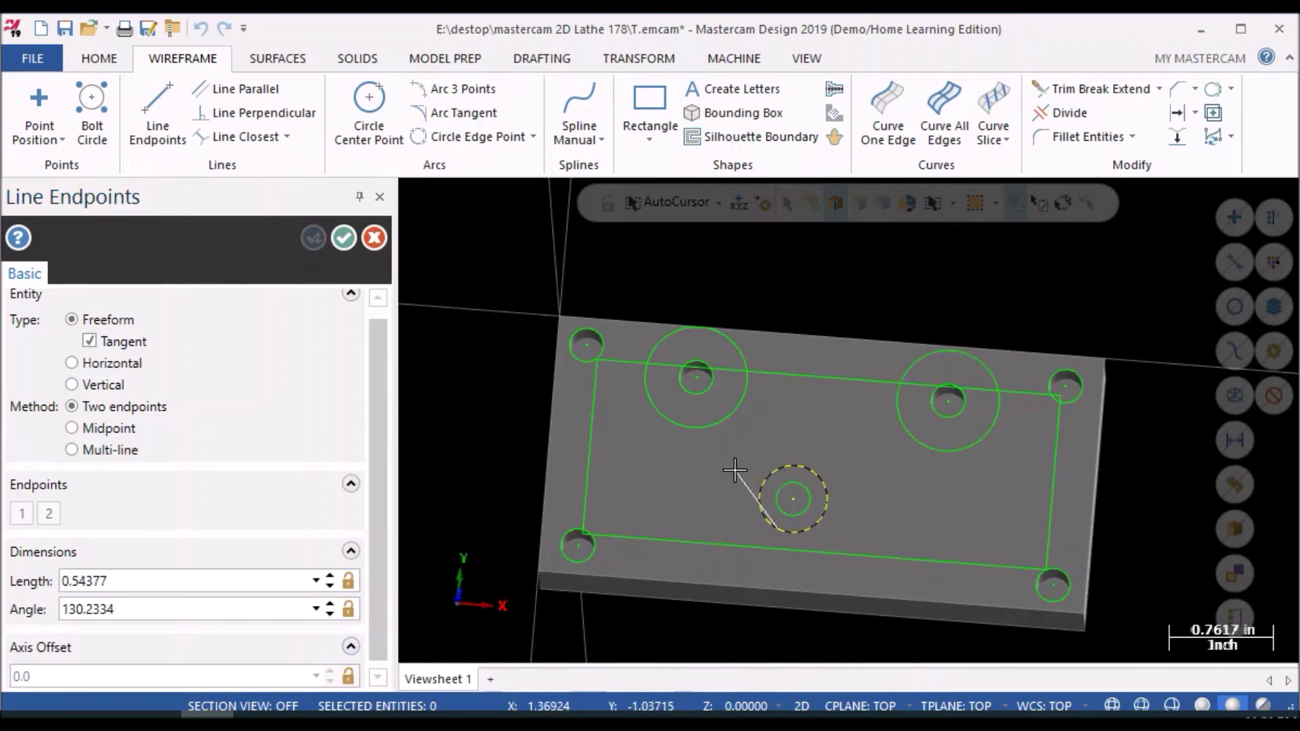
key("Escape")
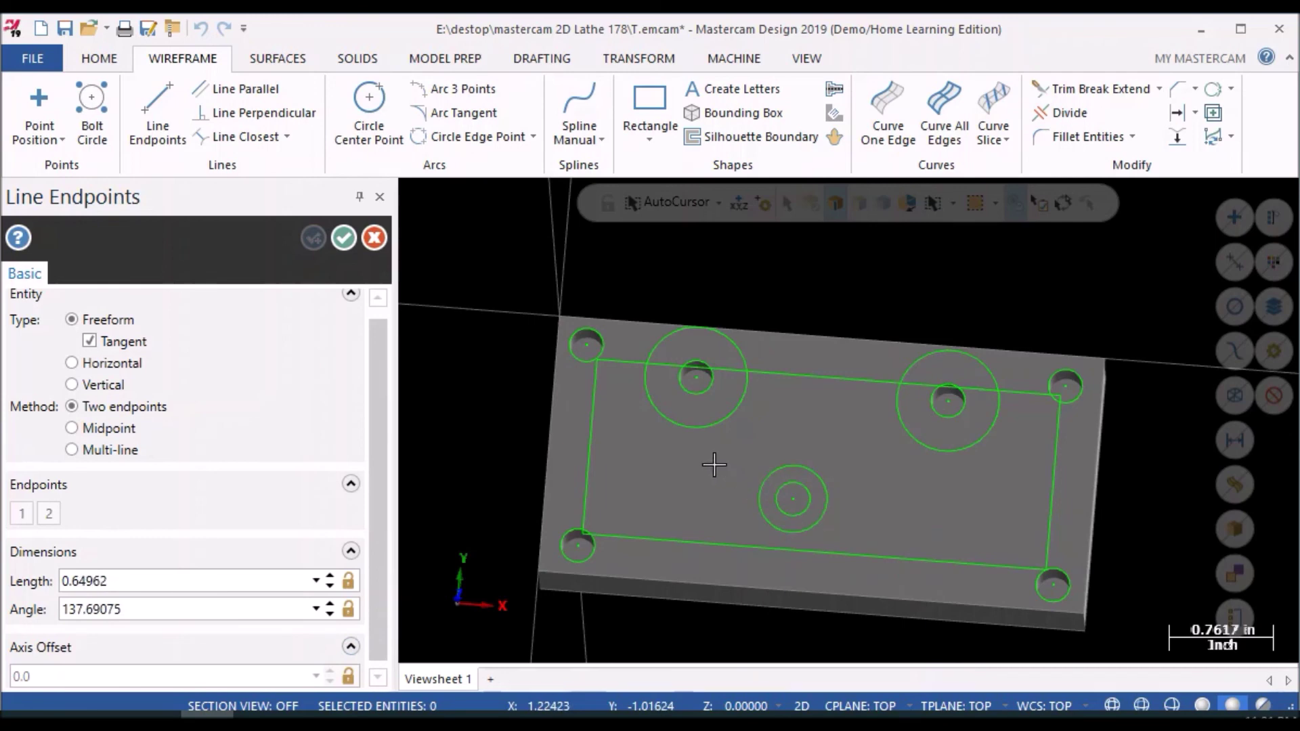
- Draw a line about 0.49 inch long, tangent to the left side of the lower 0.5 inch circle, at an angle of 248 degrees
left_click(777, 469)
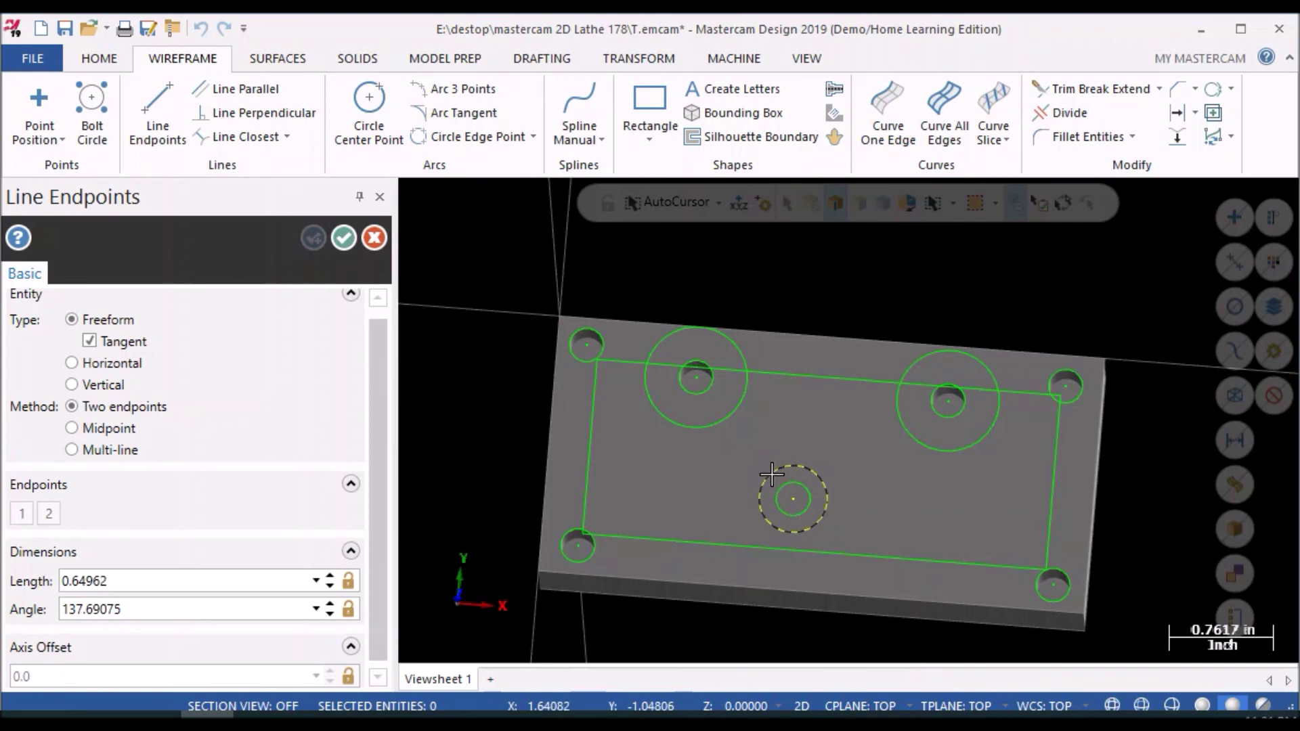
left_click(745, 561)
double_click(99, 618)
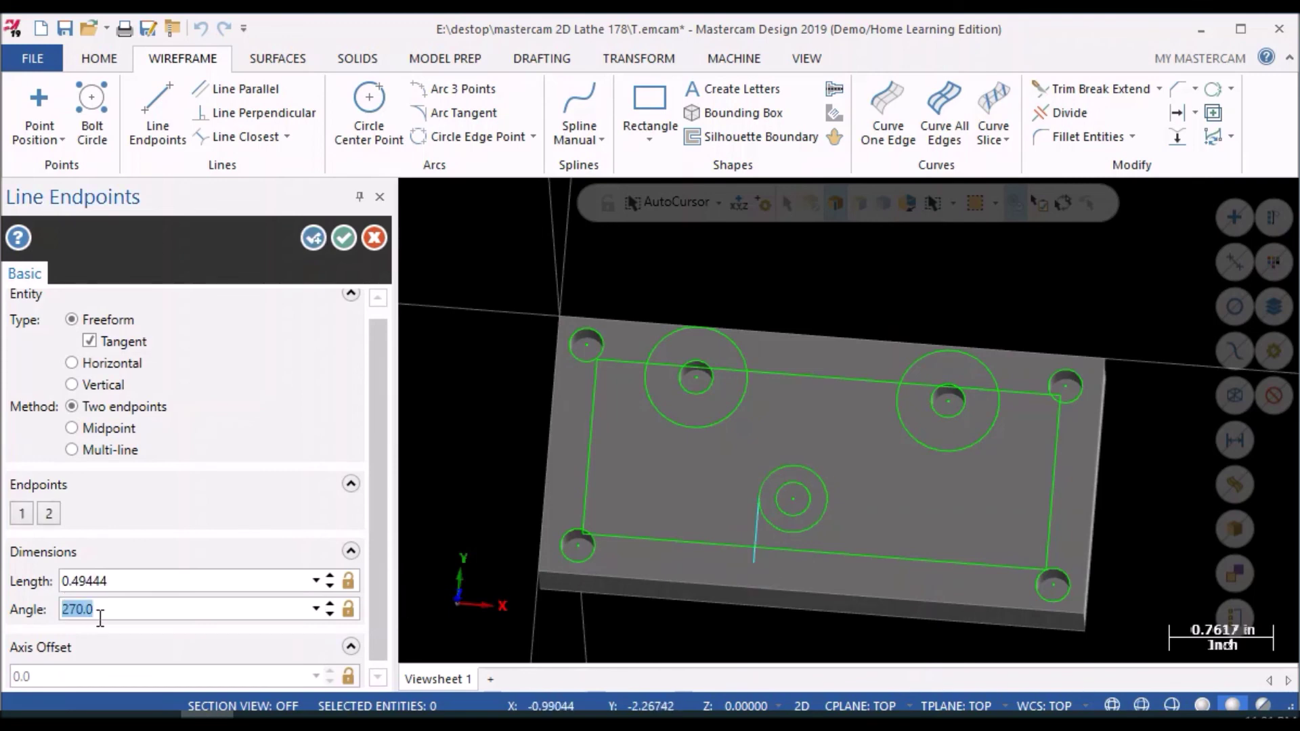
left_click(99, 617)
key("Return")
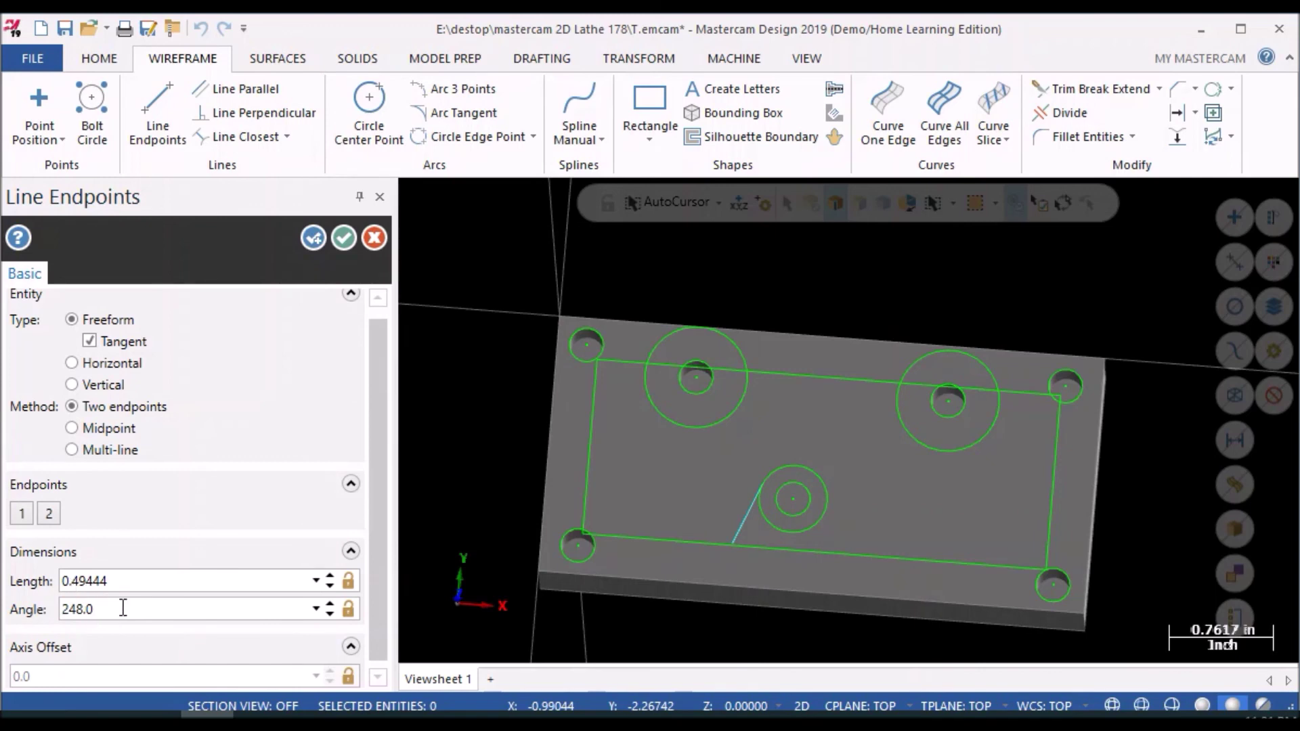
- Try an angle of 270-80 degrees for the left tangent line
key("ctrl+a")
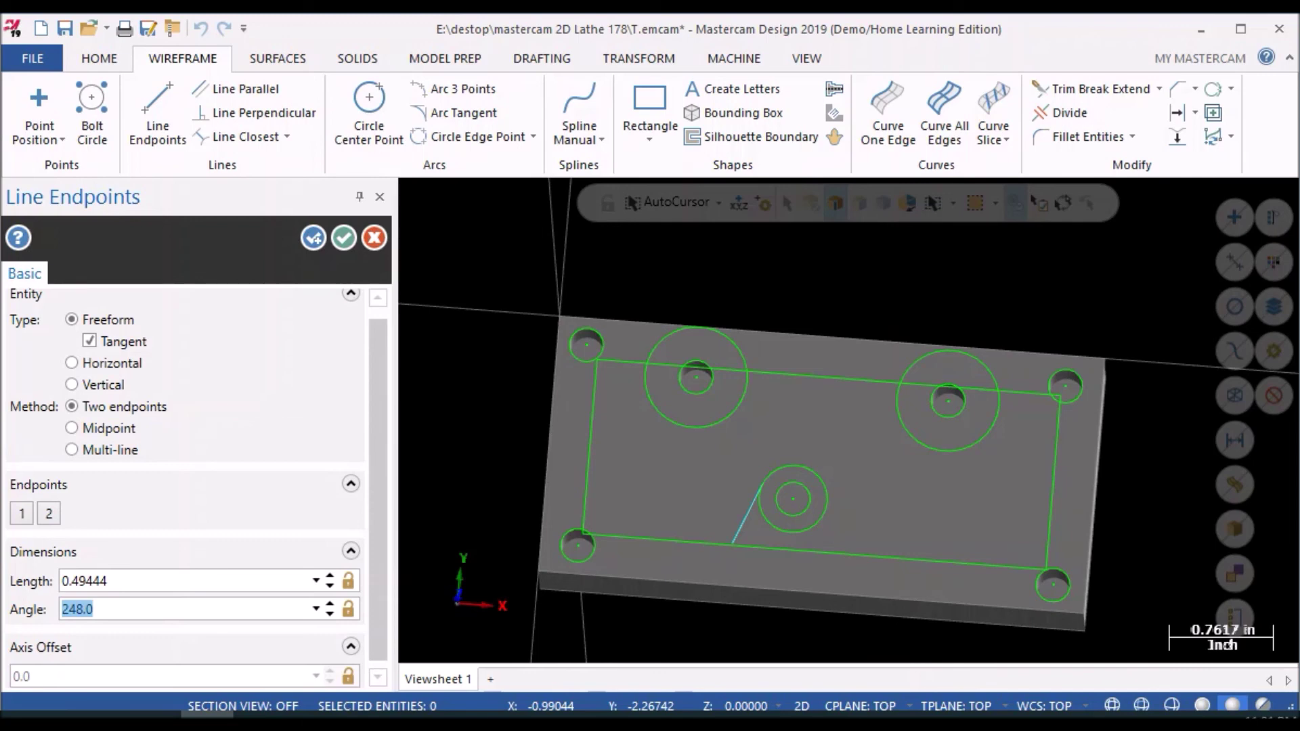
type("27")
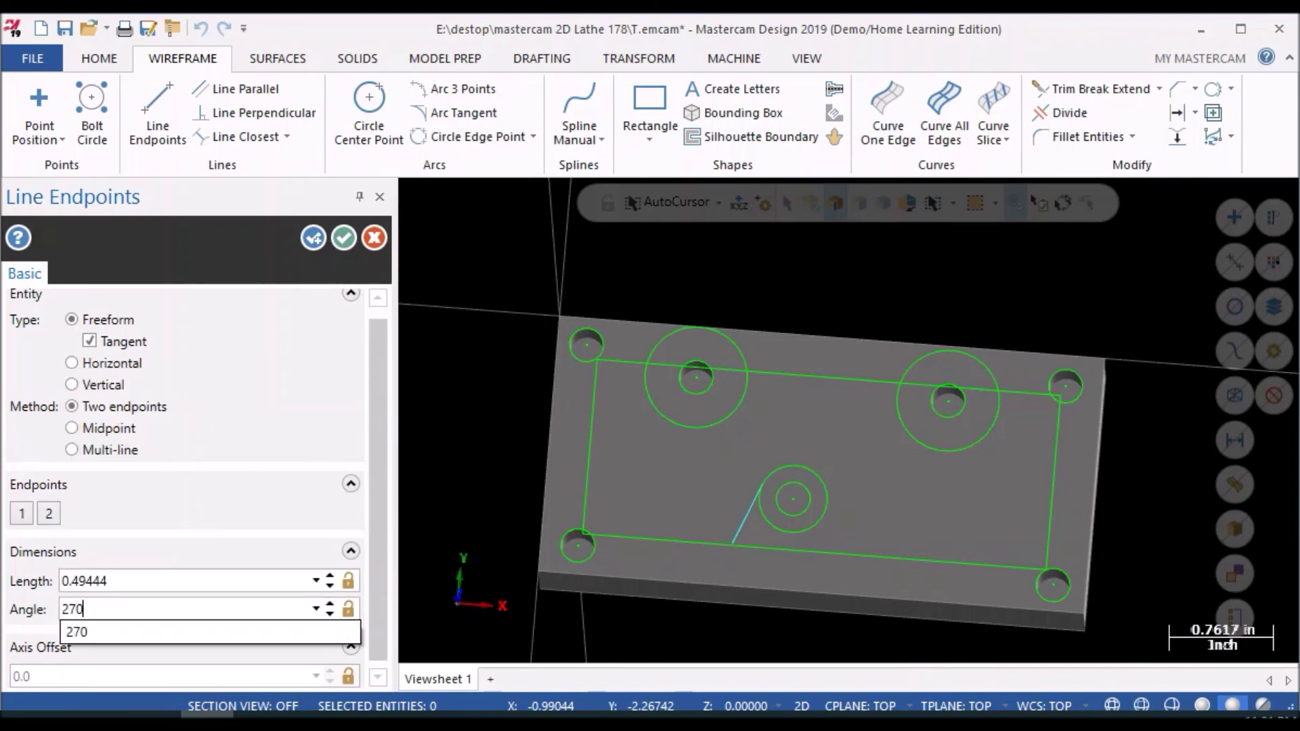
type("0-80")
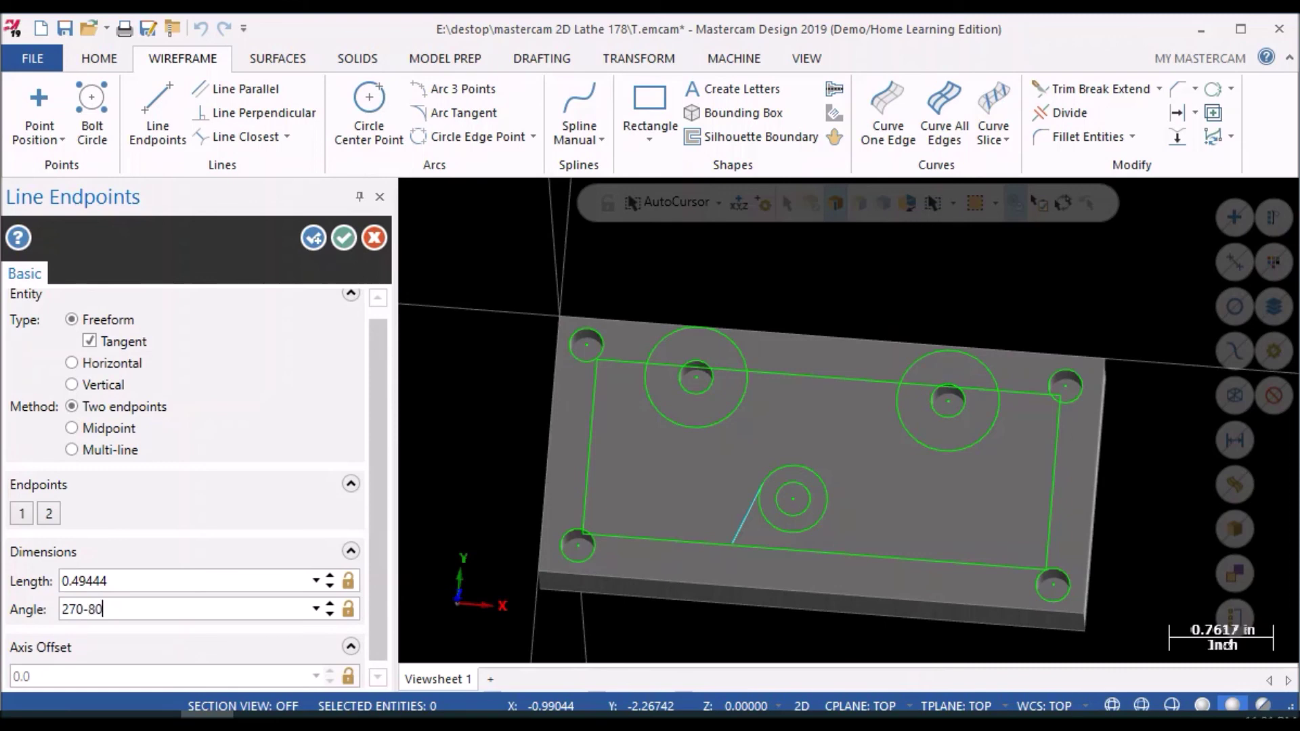
key("Return")
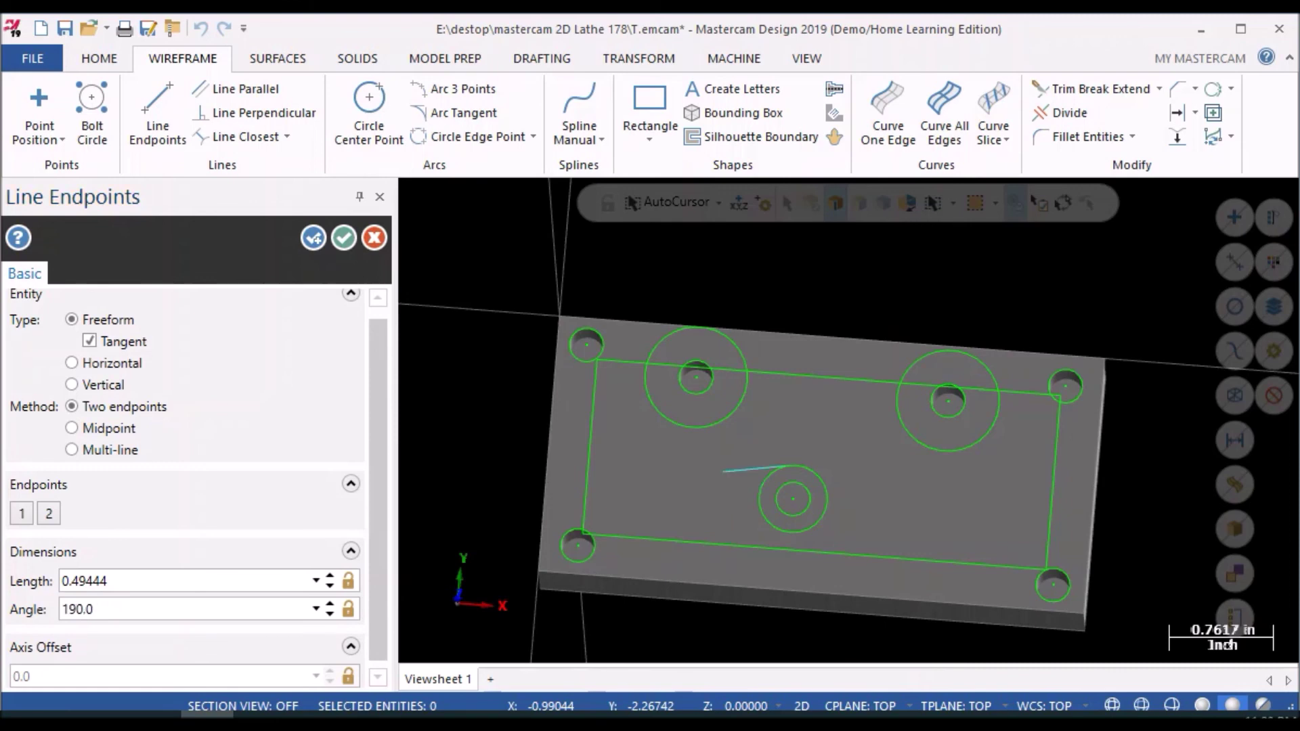
- Set the left tangent line's angle to 270-30 degrees and lock the angle
double_click(114, 610)
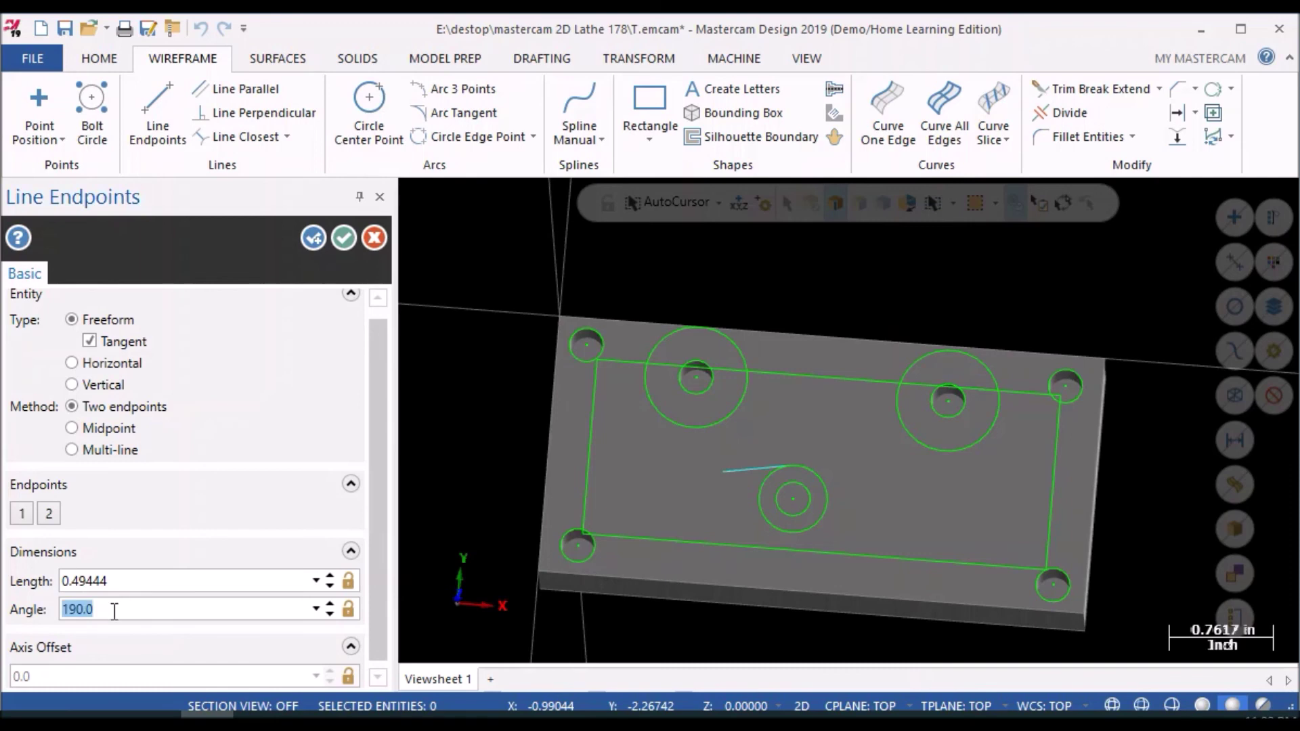
type("270")
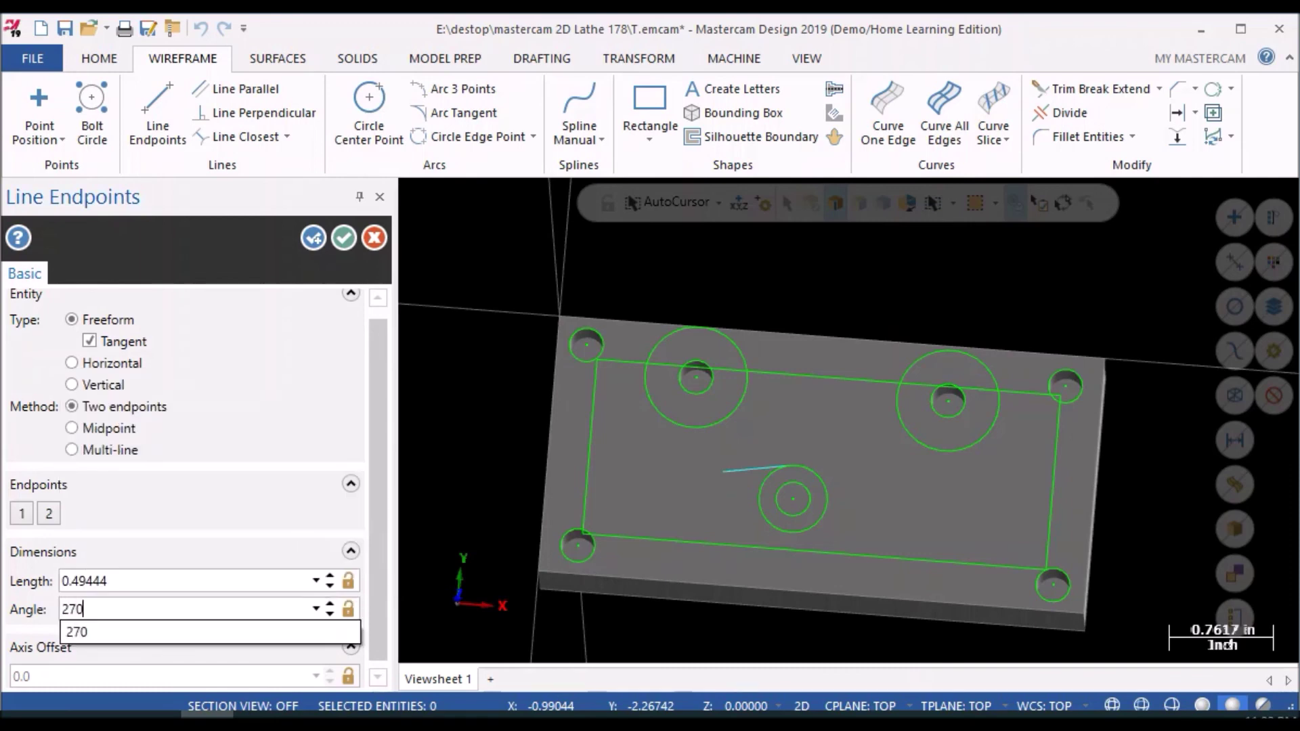
type("-30")
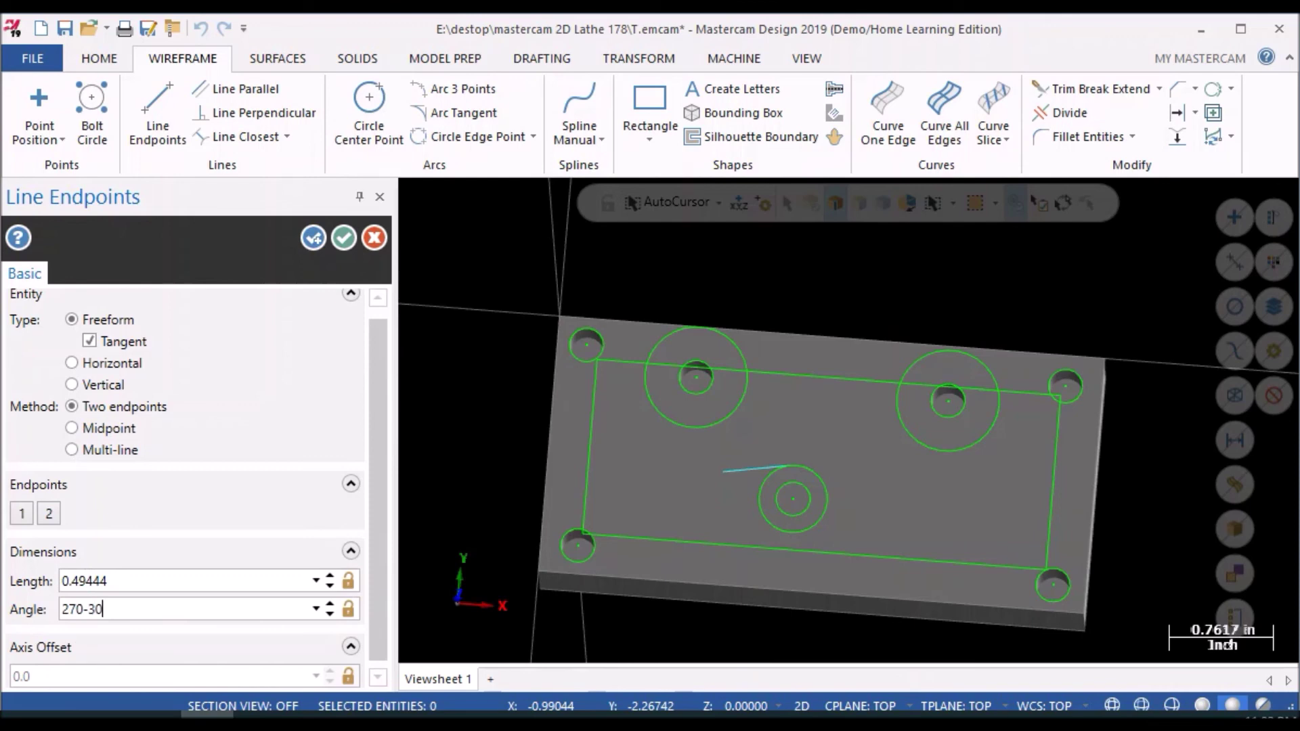
key("Return")
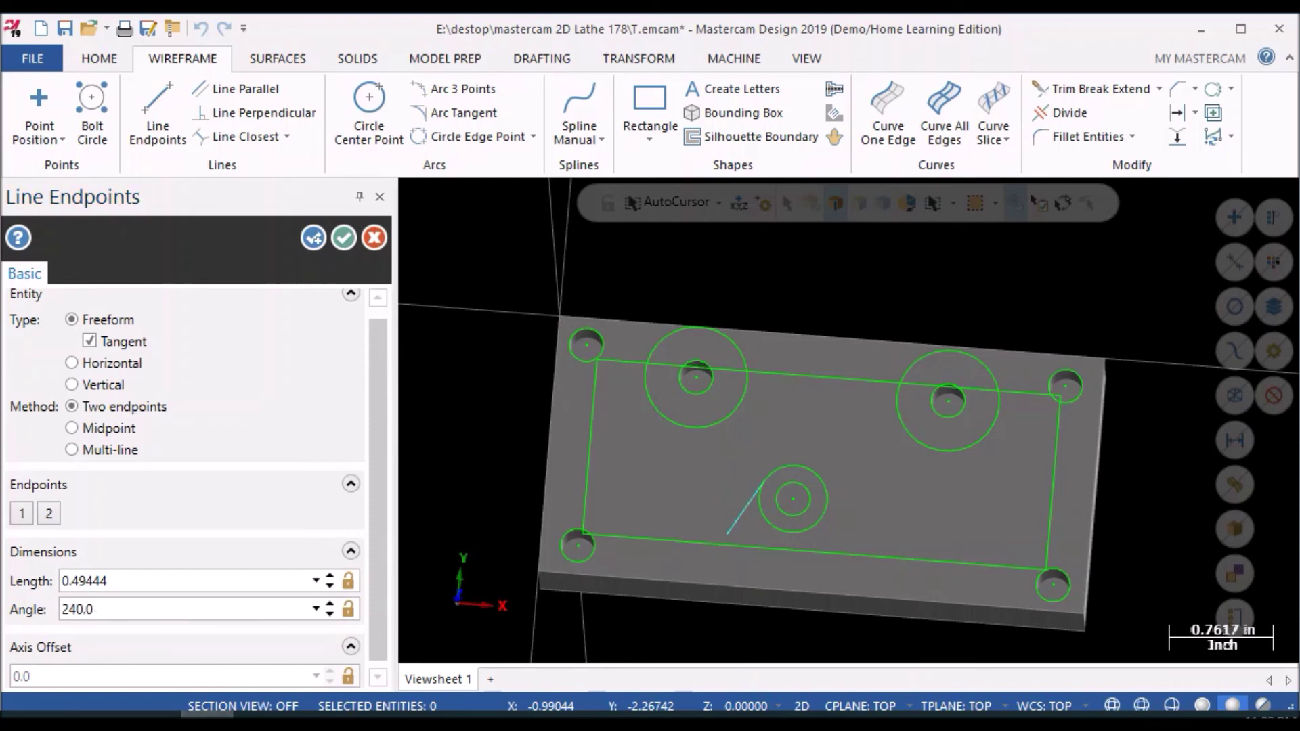
left_click(348, 611)
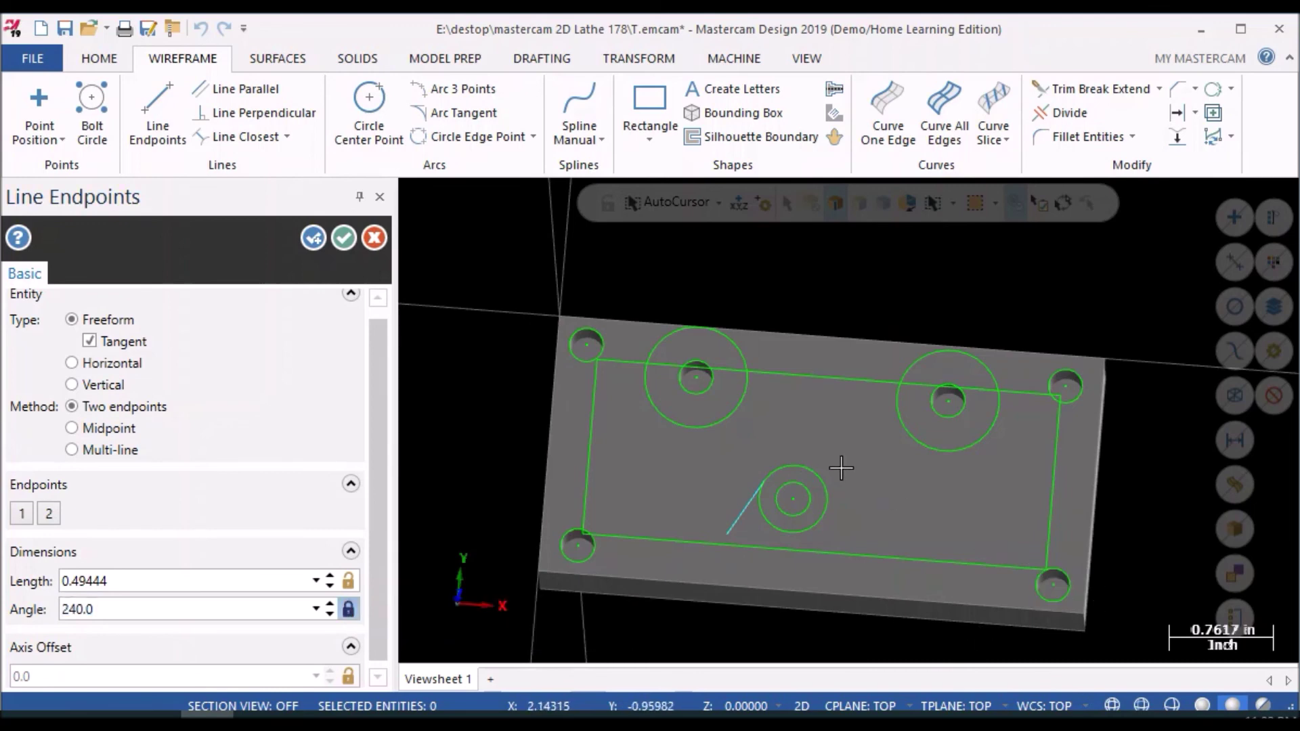
- Draw a second line about 0.37 inch long, tangent to the right side of the 0.5 inch circle, at an angle of 270+40 degrees
left_click(824, 489)
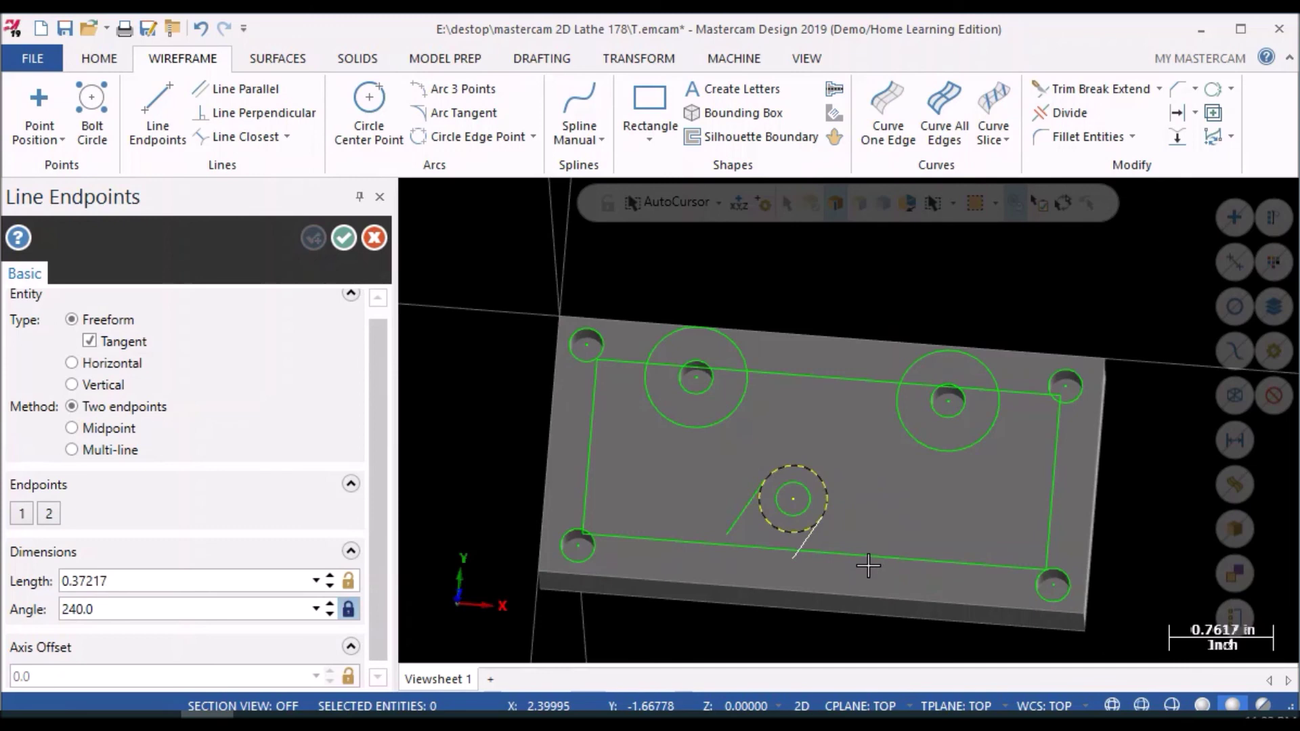
left_click(868, 565)
left_click(140, 600)
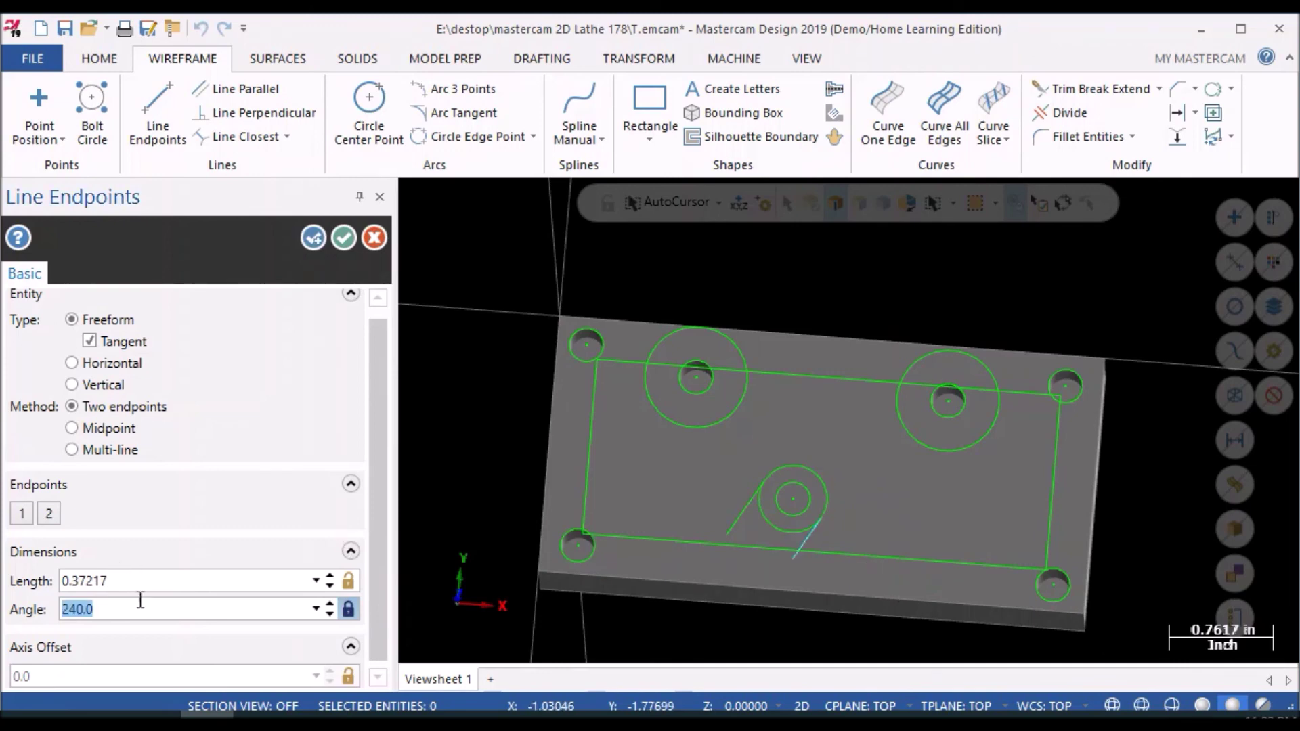
type("270+40")
key("Return")
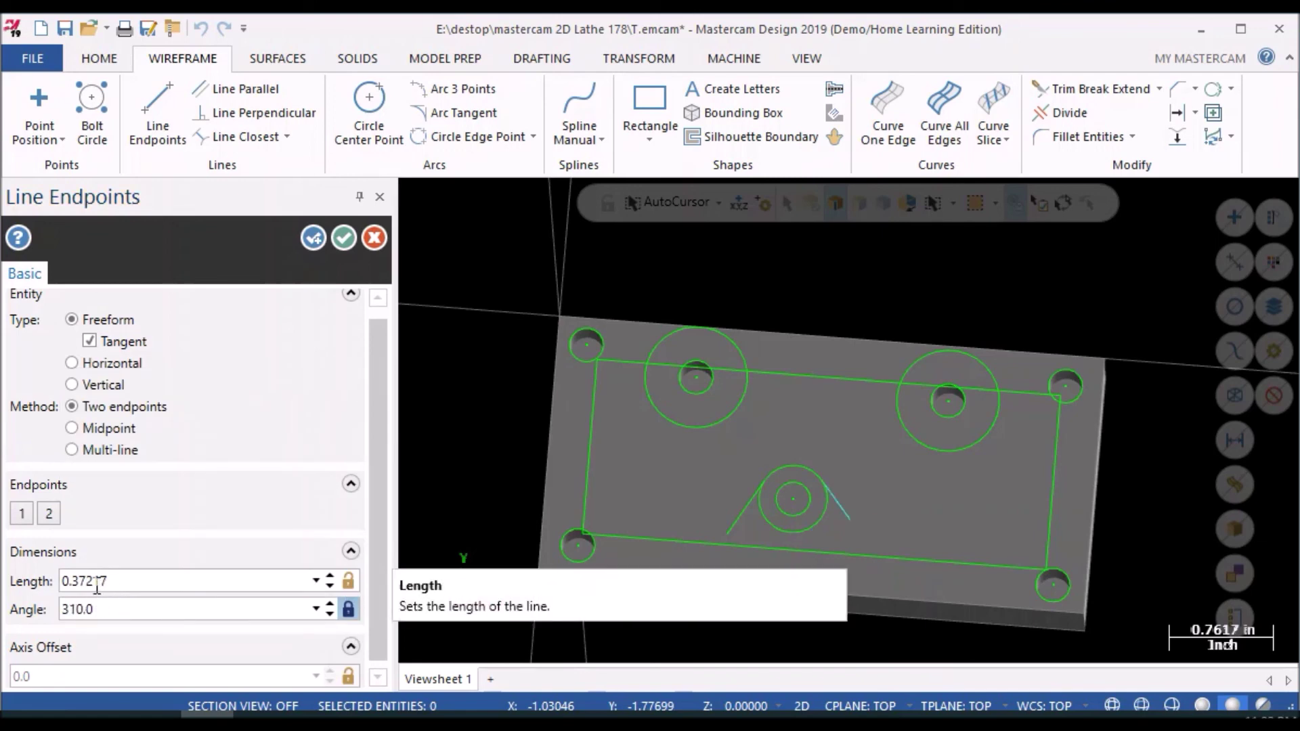
- Set the right tangent line's angle to 270+30 degrees and accept the line
left_click(103, 608)
type("270+30")
key("Return")
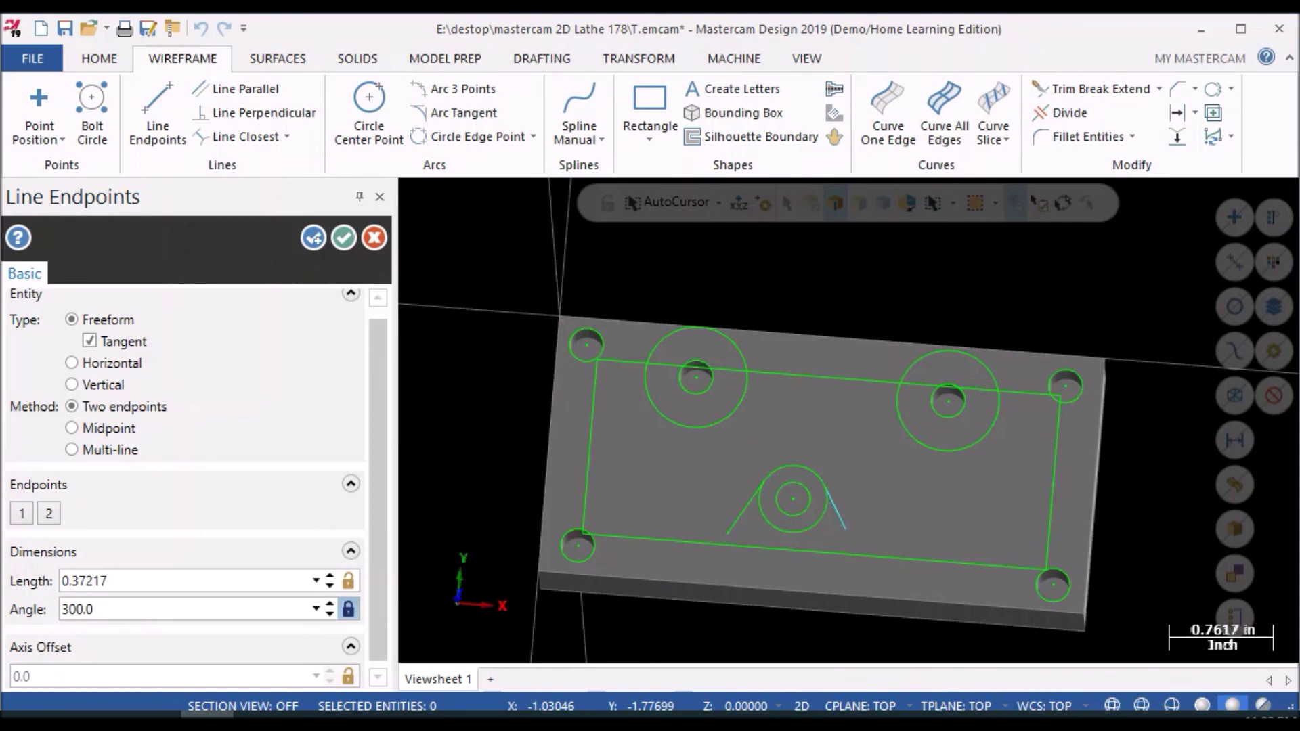
left_click(305, 236)
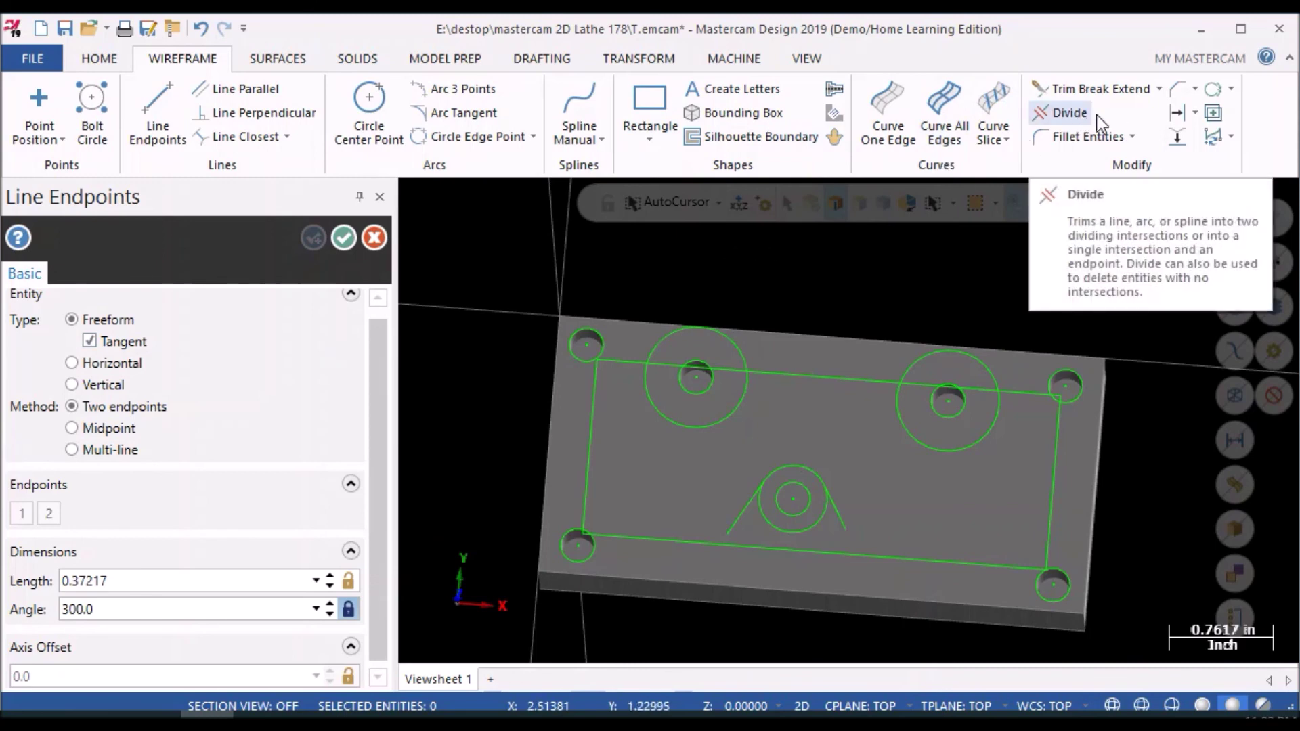
- Try trimming the left tangent line and the inner rectangle's lower edge with the Trim 2 entities method, and undo it
left_click(1129, 88)
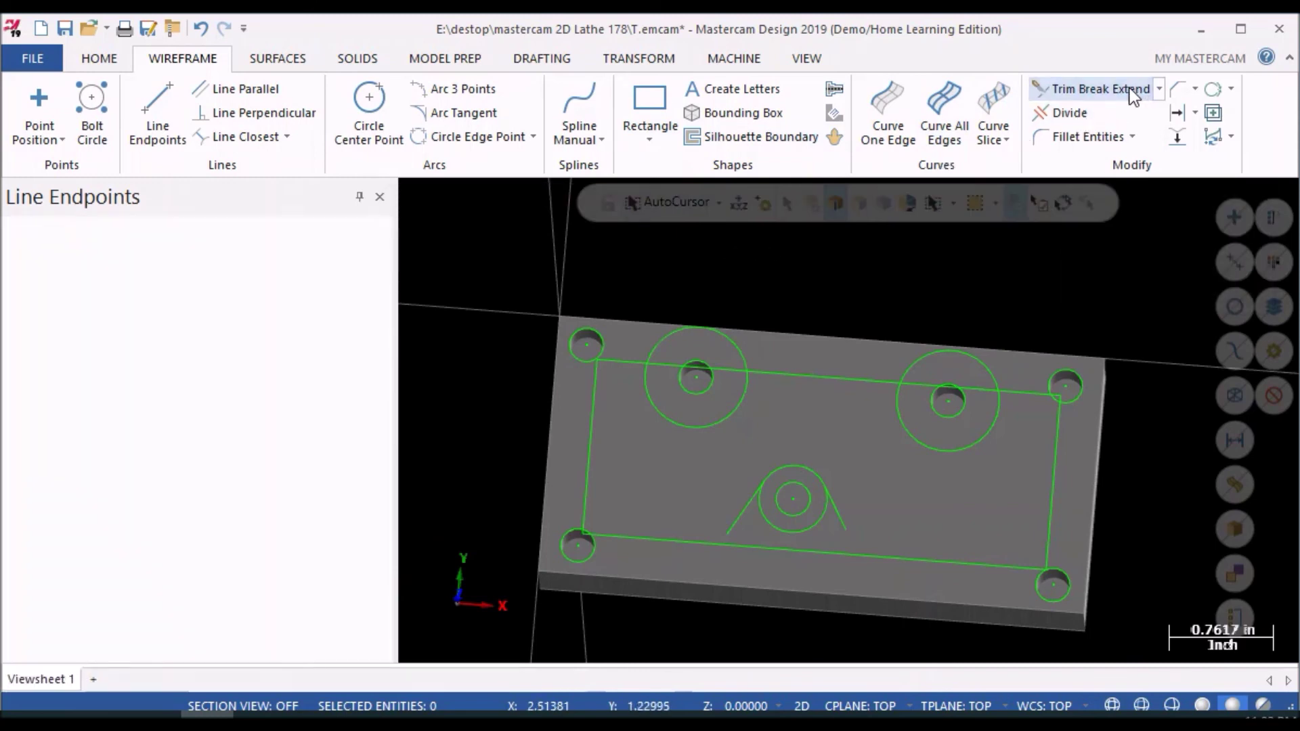
left_click(109, 422)
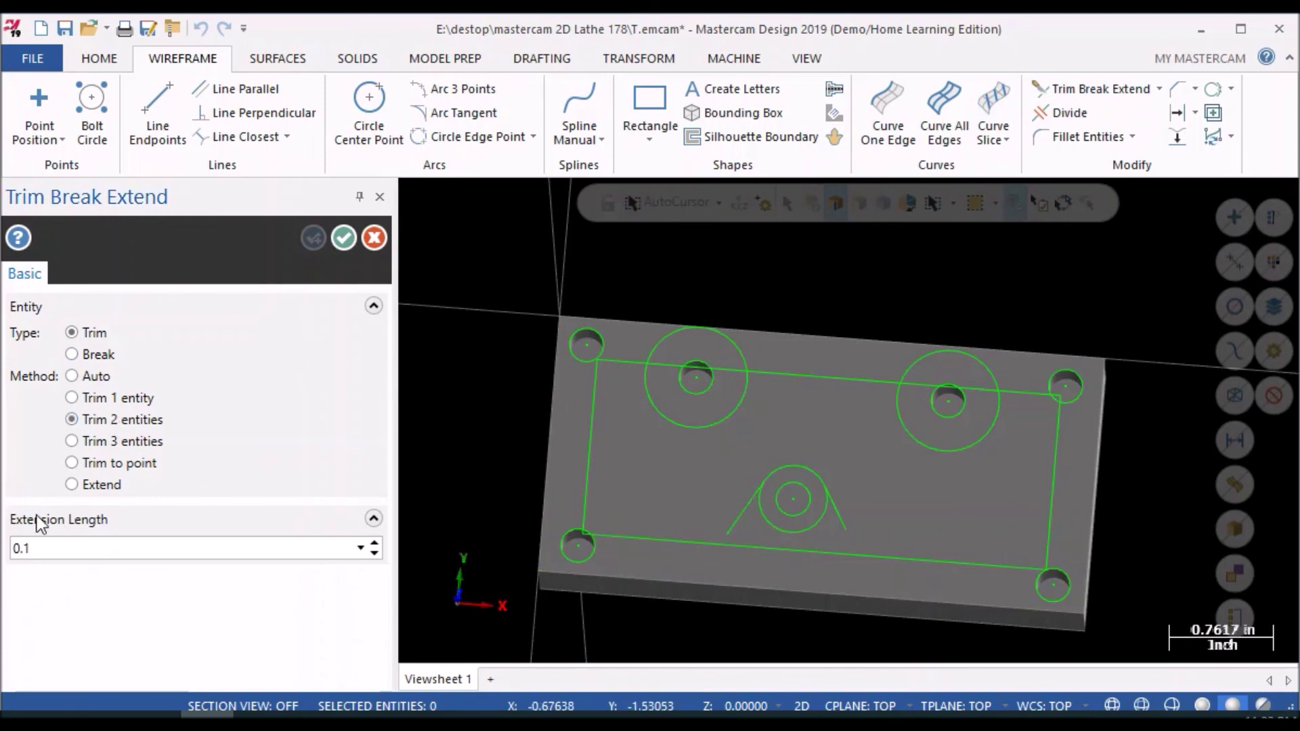
left_click(735, 525)
left_click(703, 542)
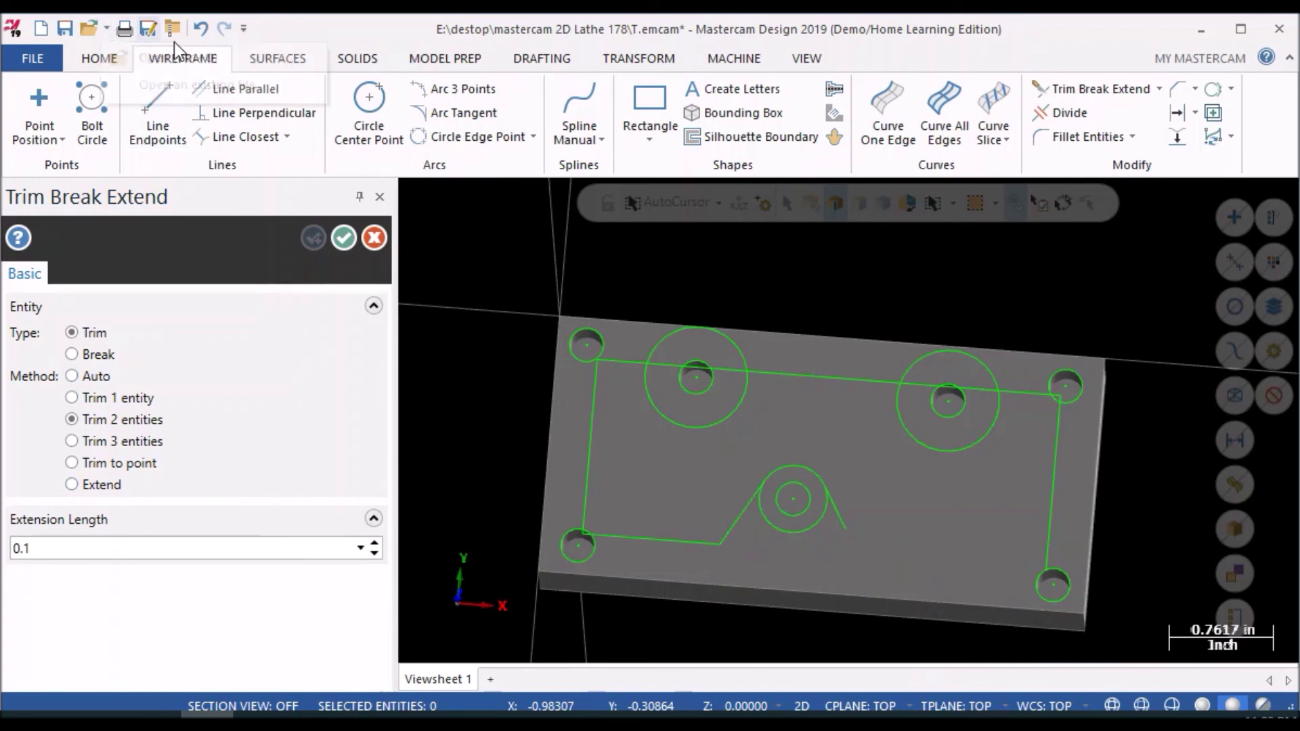
left_click(200, 34)
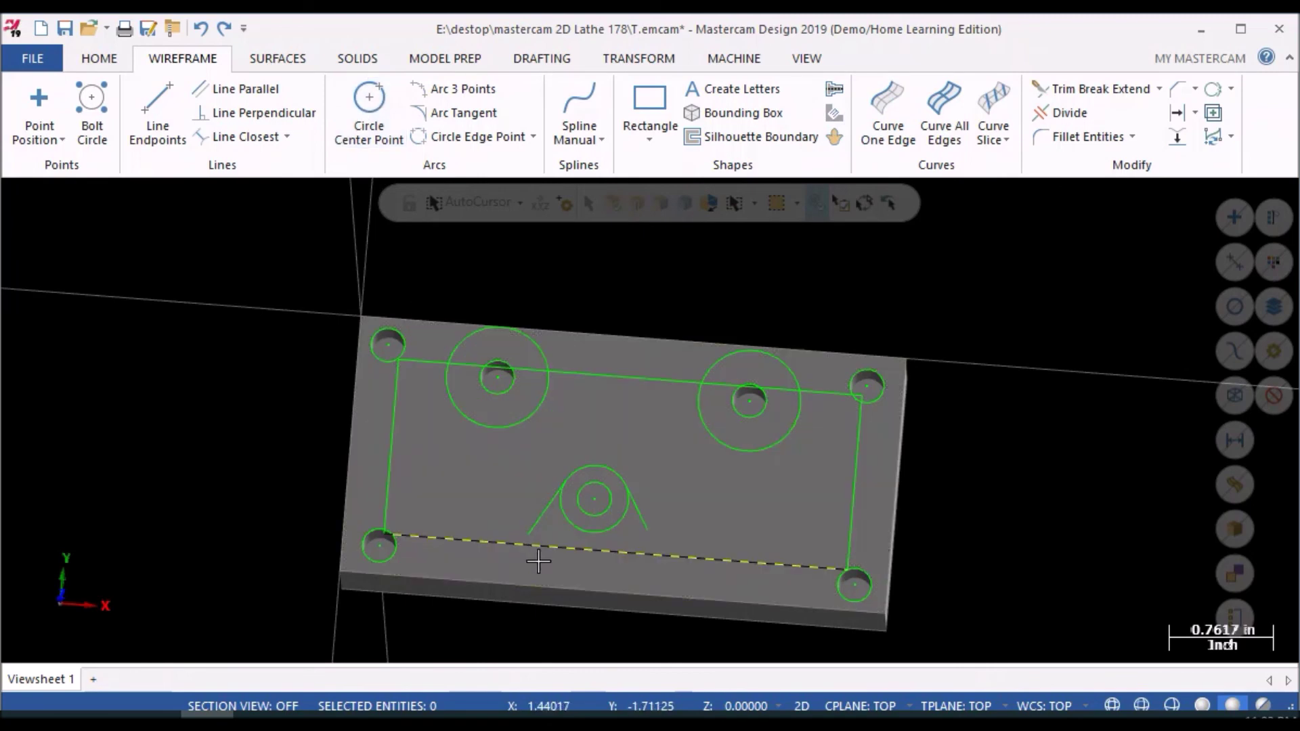
- Extend the lower ends of both tangent lines by 0.5 inch so they cross the inner rectangle's lower edge
left_click(1082, 90)
left_click(92, 485)
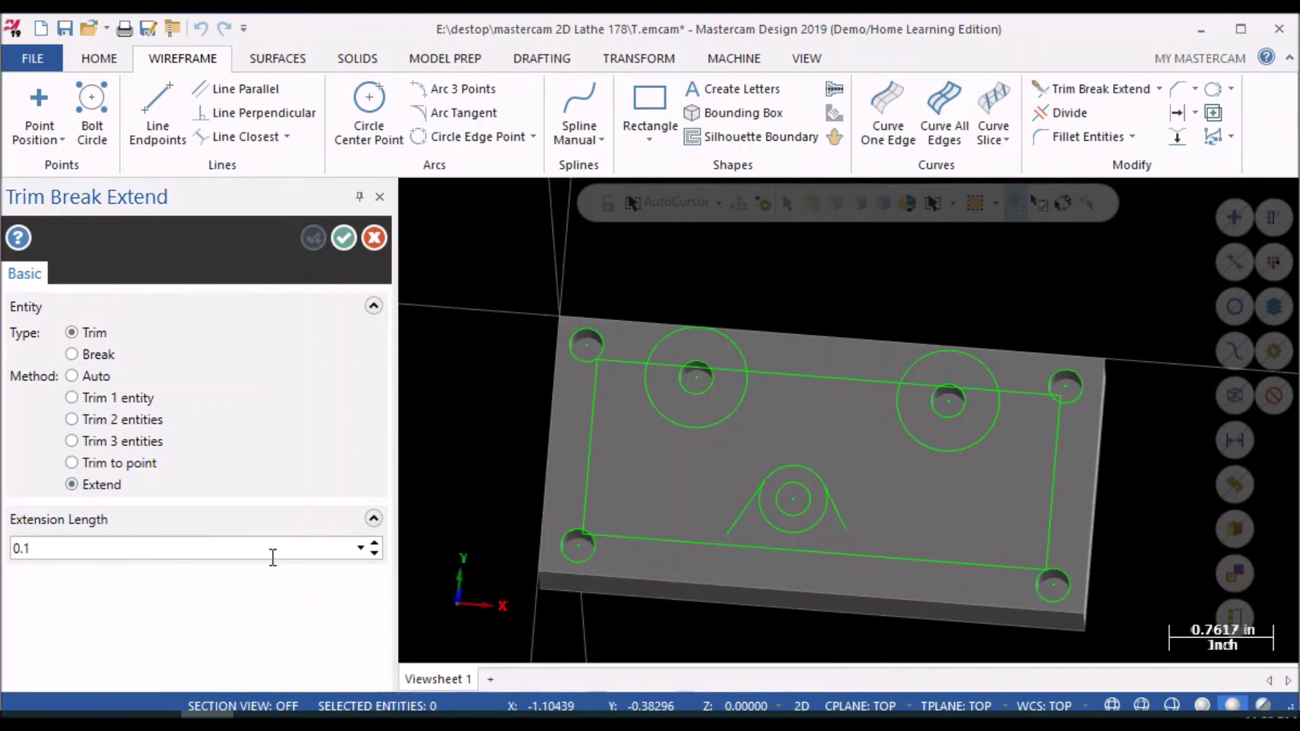
left_click(178, 545)
type("0.5")
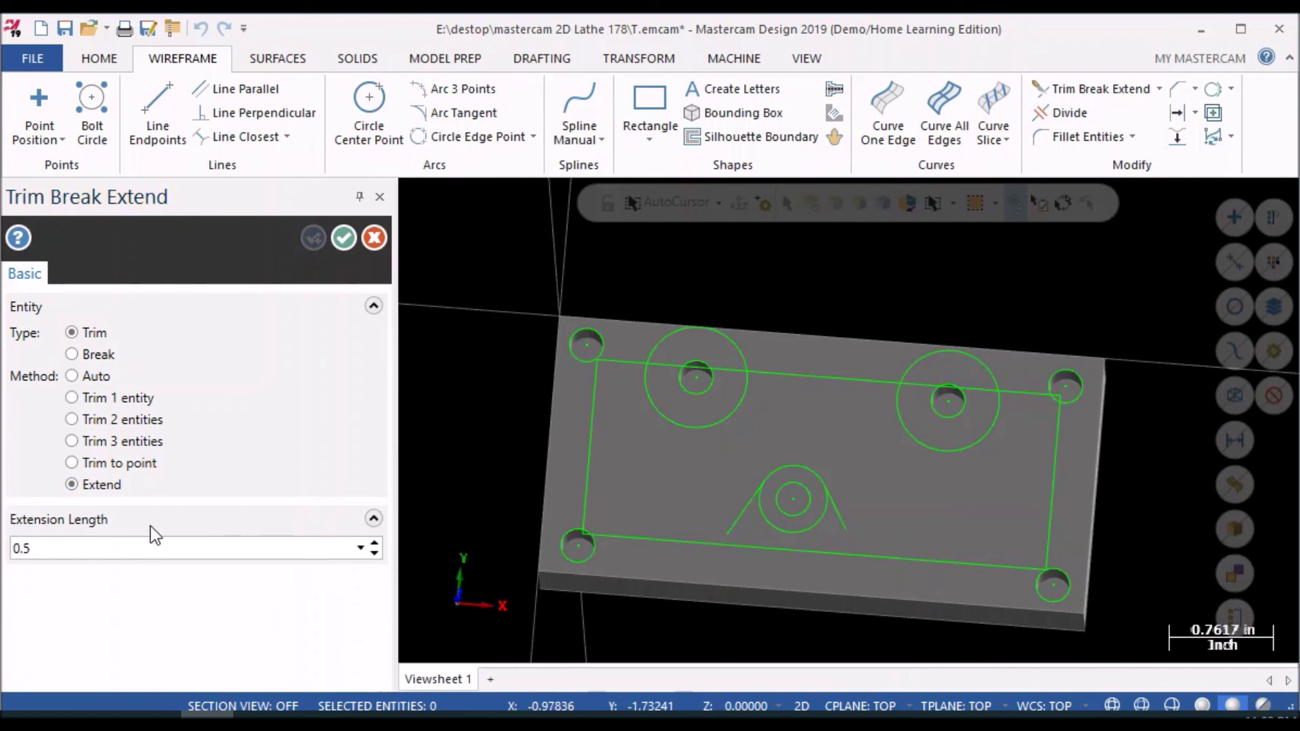
left_click(742, 513)
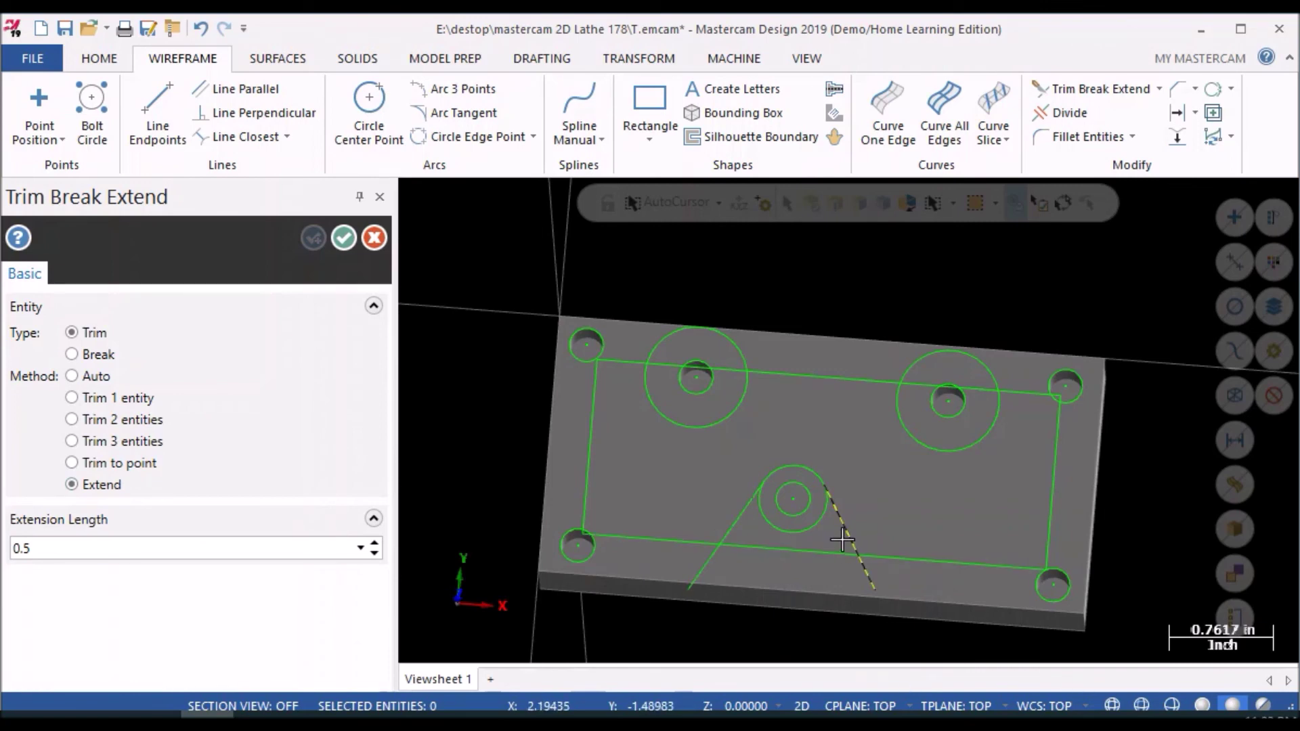
- Try trimming both tangent lines and the 0.5 inch circle with the Trim 3 entities method, and undo it
left_click(116, 441)
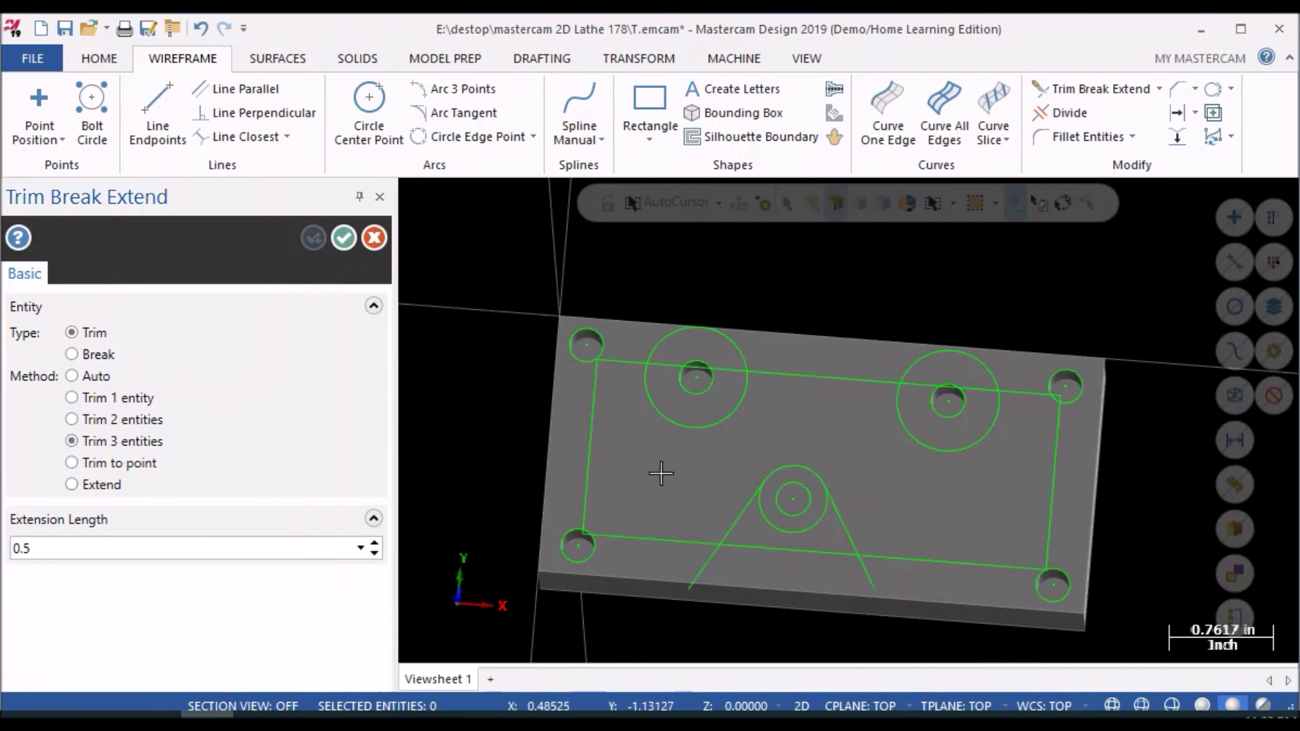
left_click(734, 522)
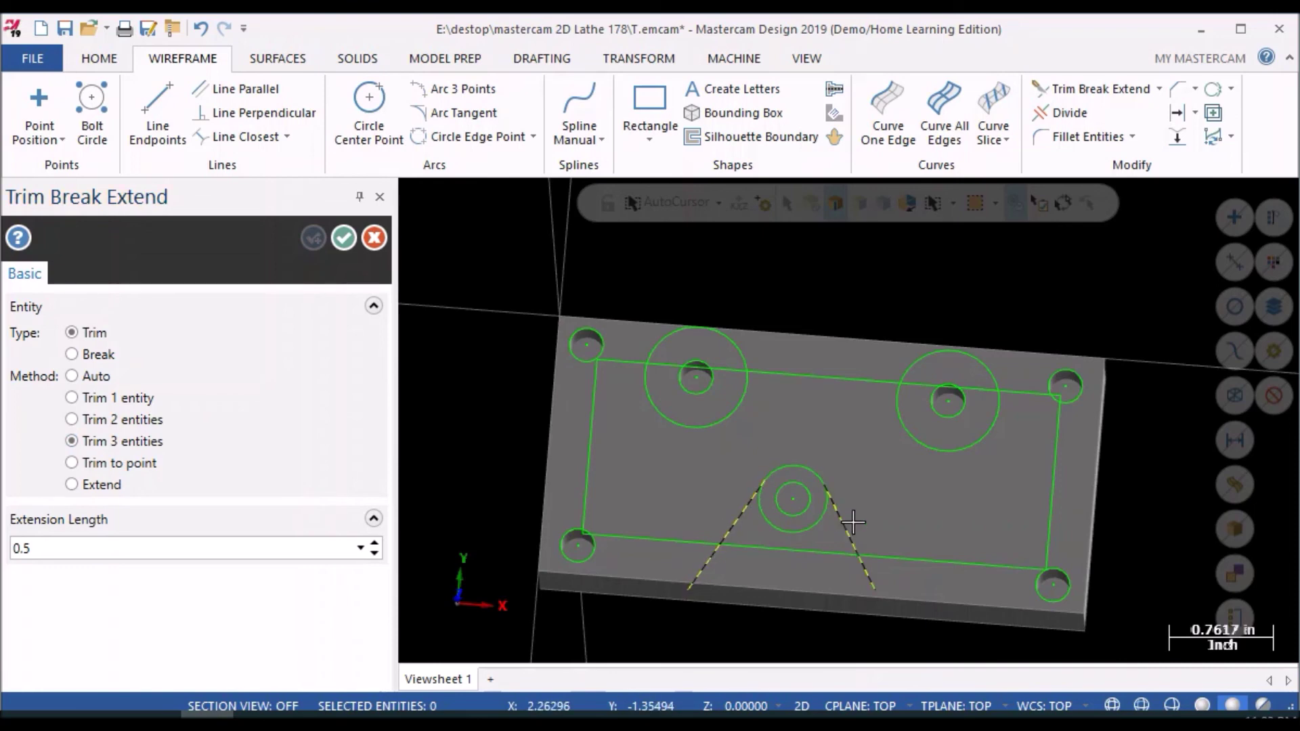
left_click(847, 530)
left_click(812, 472)
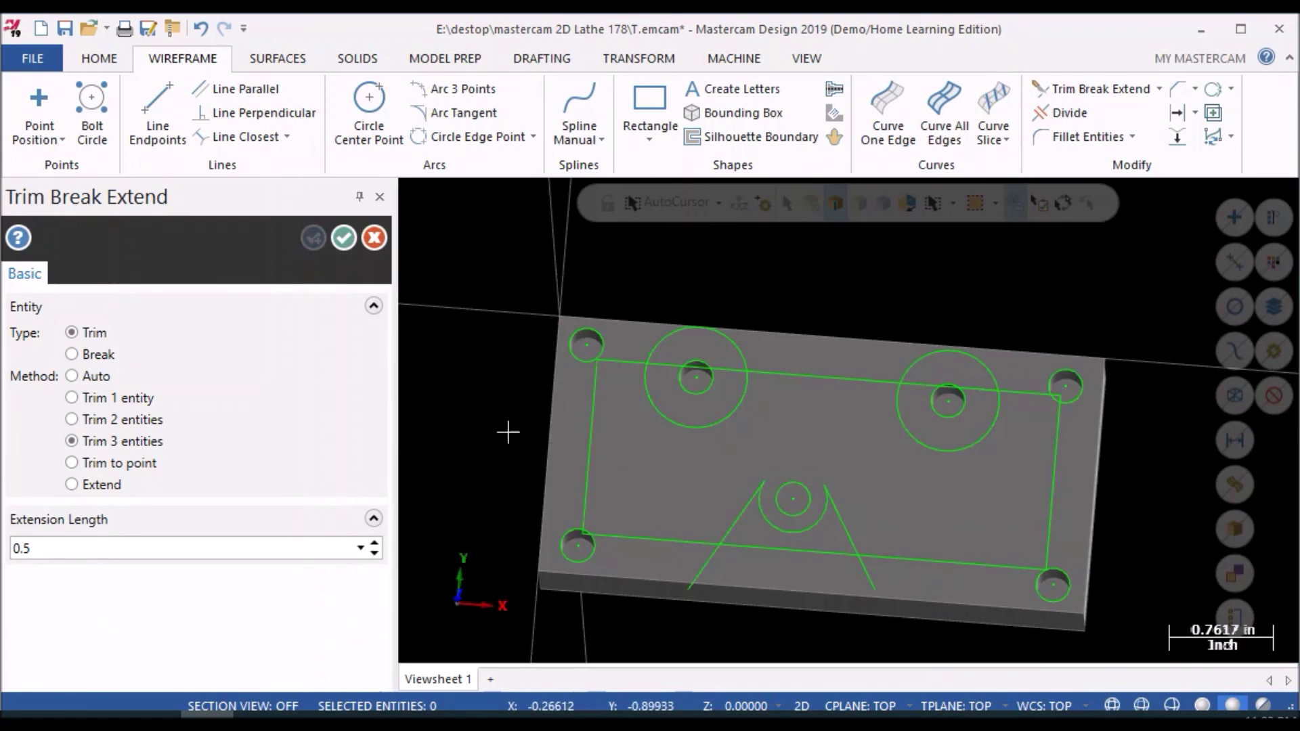
left_click(201, 27)
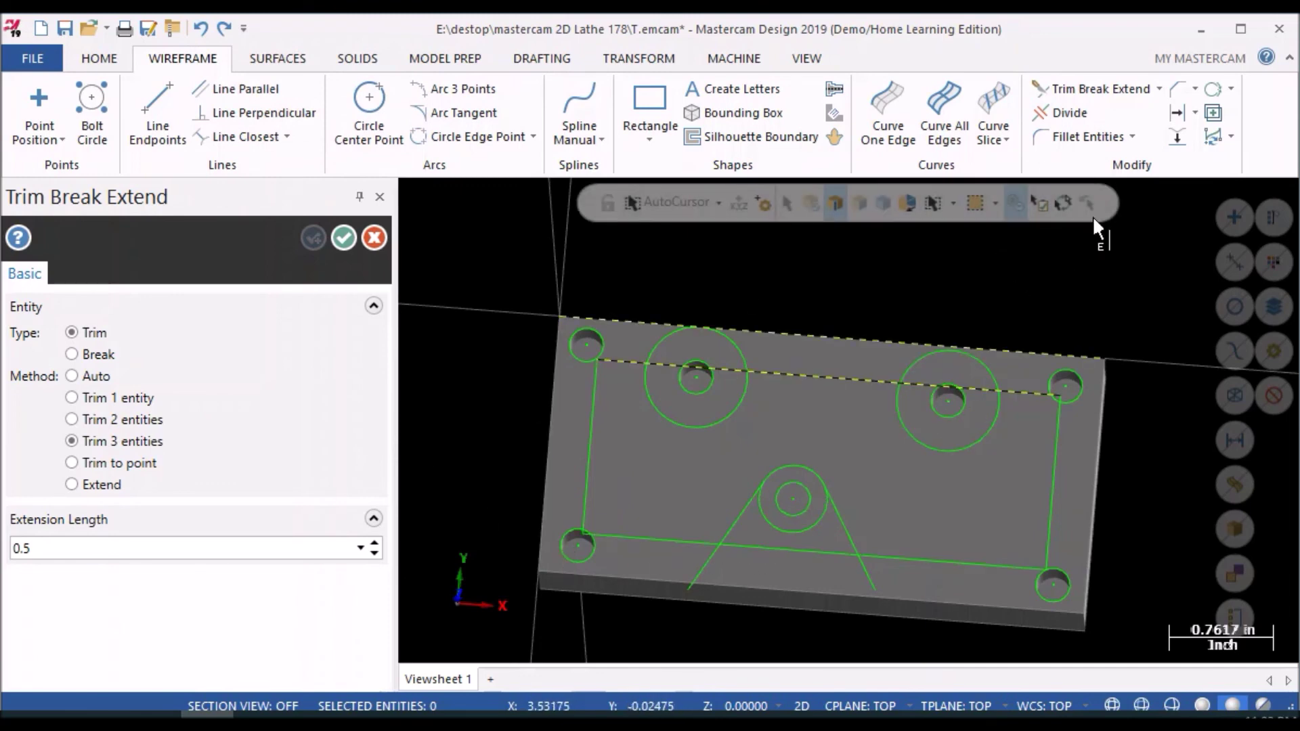
- Divide away both tangent line ends below the inner rectangle's lower edge, and the edge segment between the two lines
left_click(1069, 115)
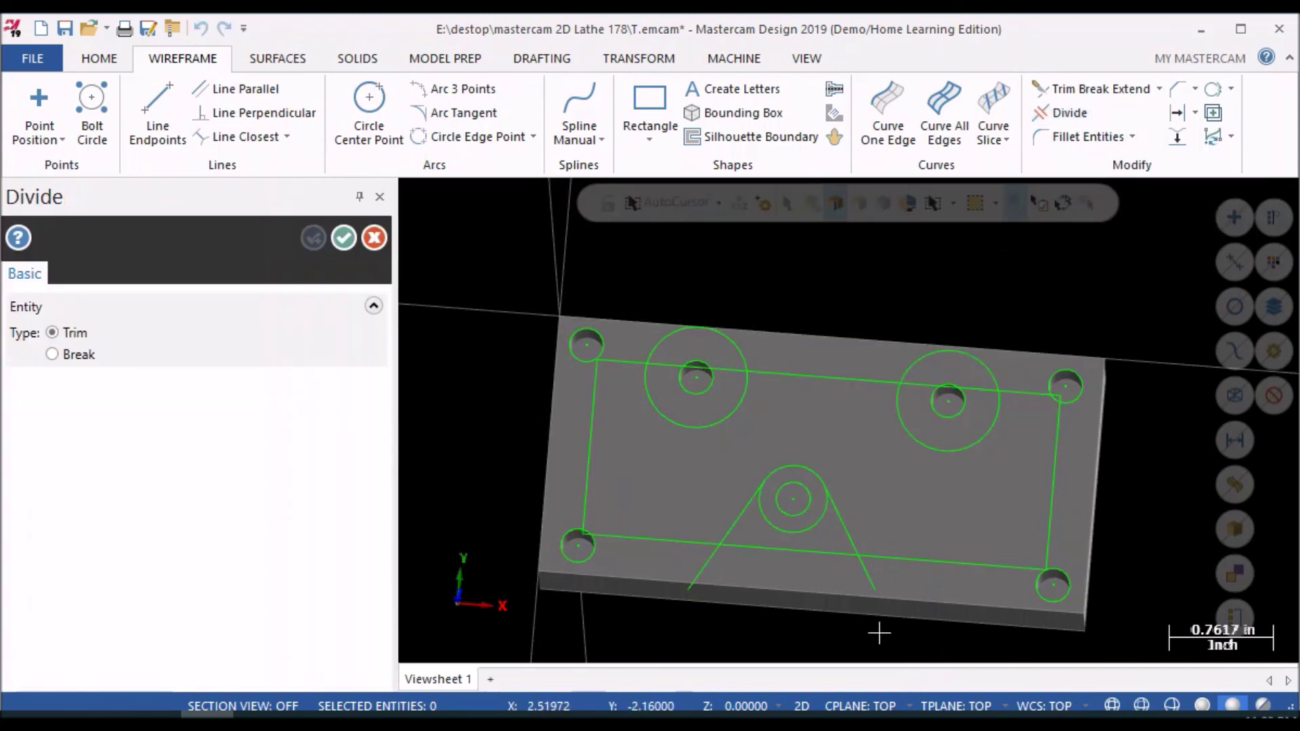
left_click(874, 577)
left_click(701, 572)
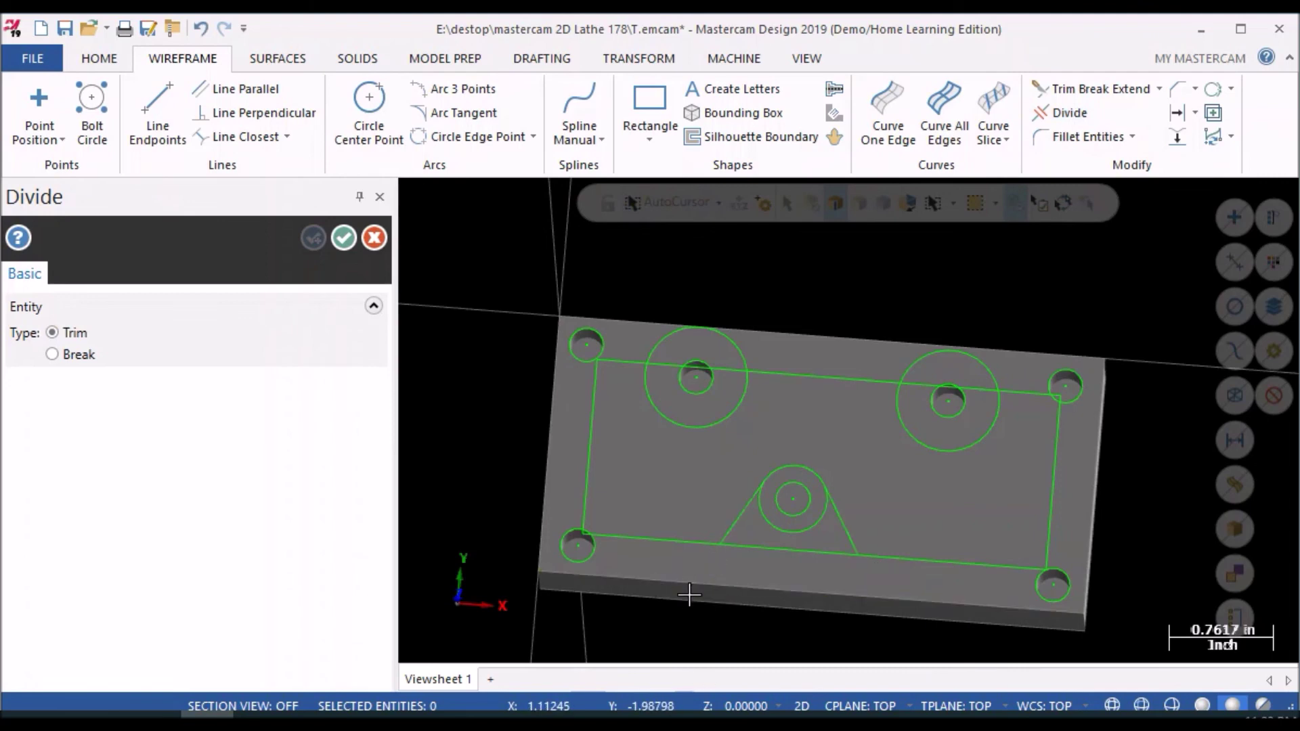
scroll(704, 542, "up", 3)
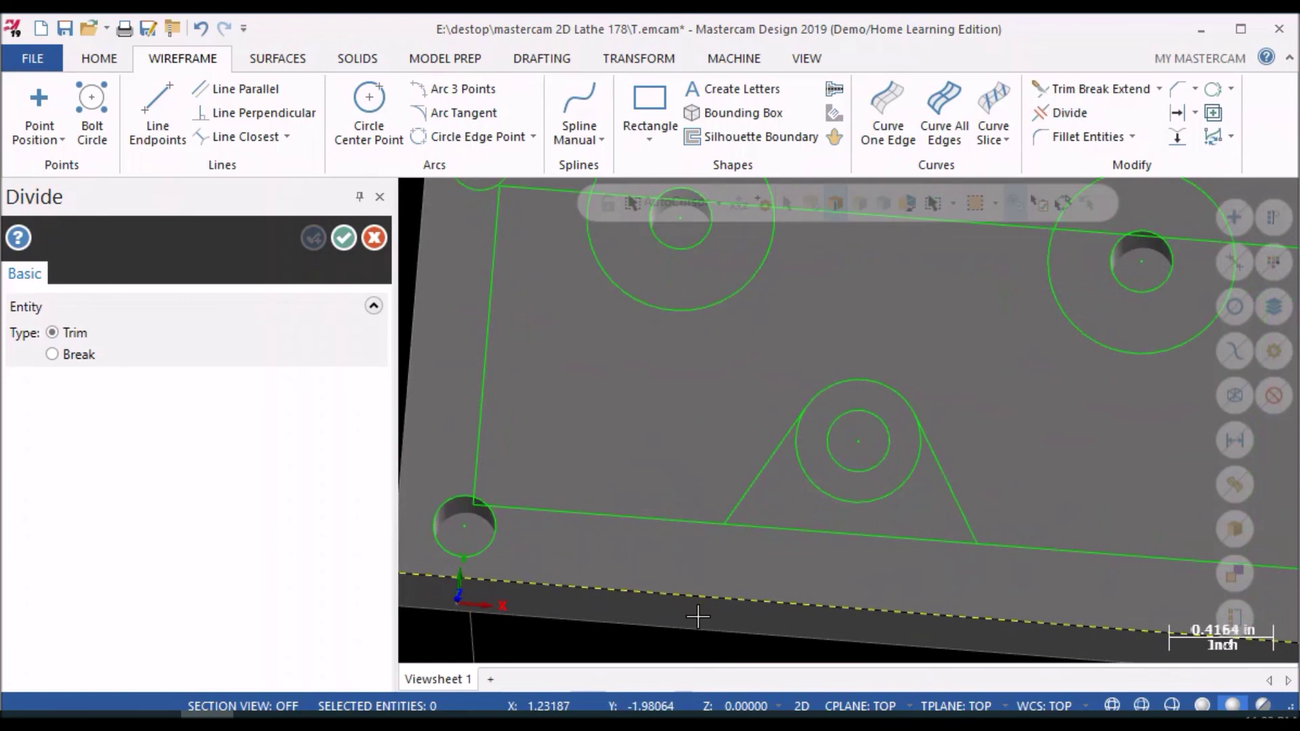
scroll(731, 542, "down", 3)
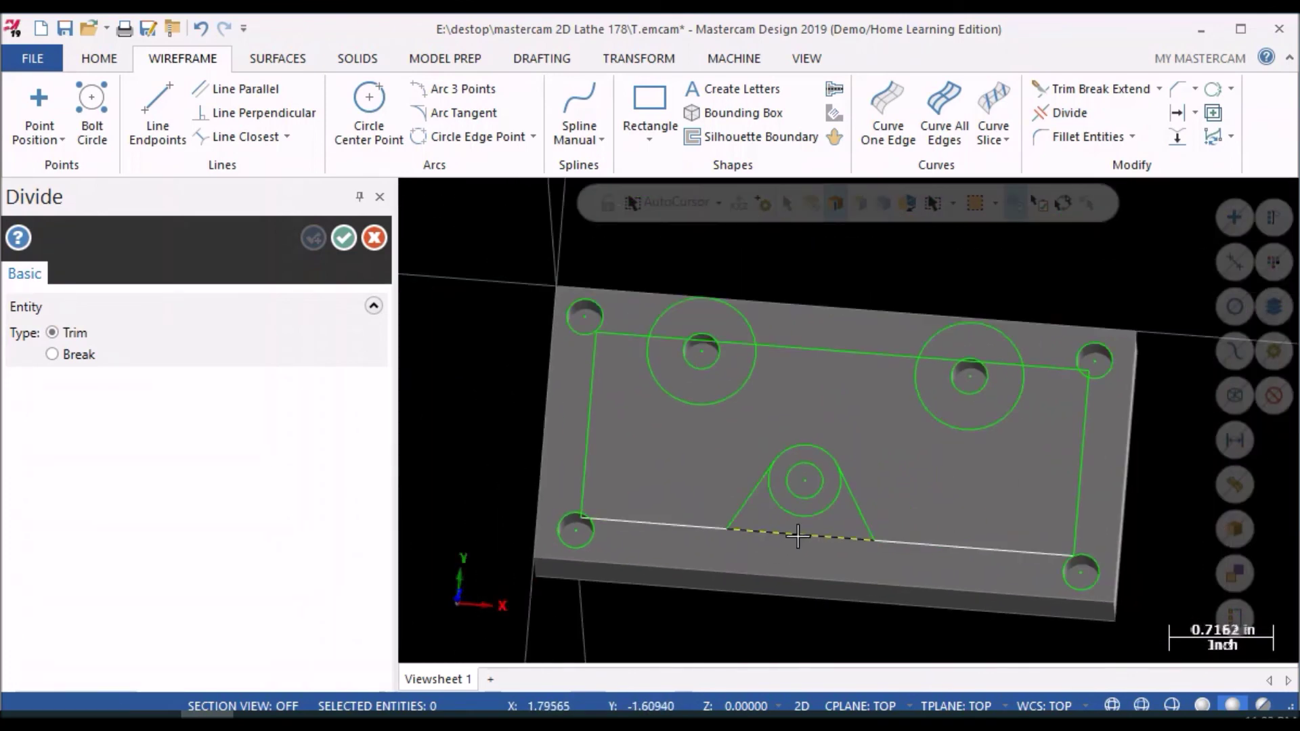
left_click(813, 536)
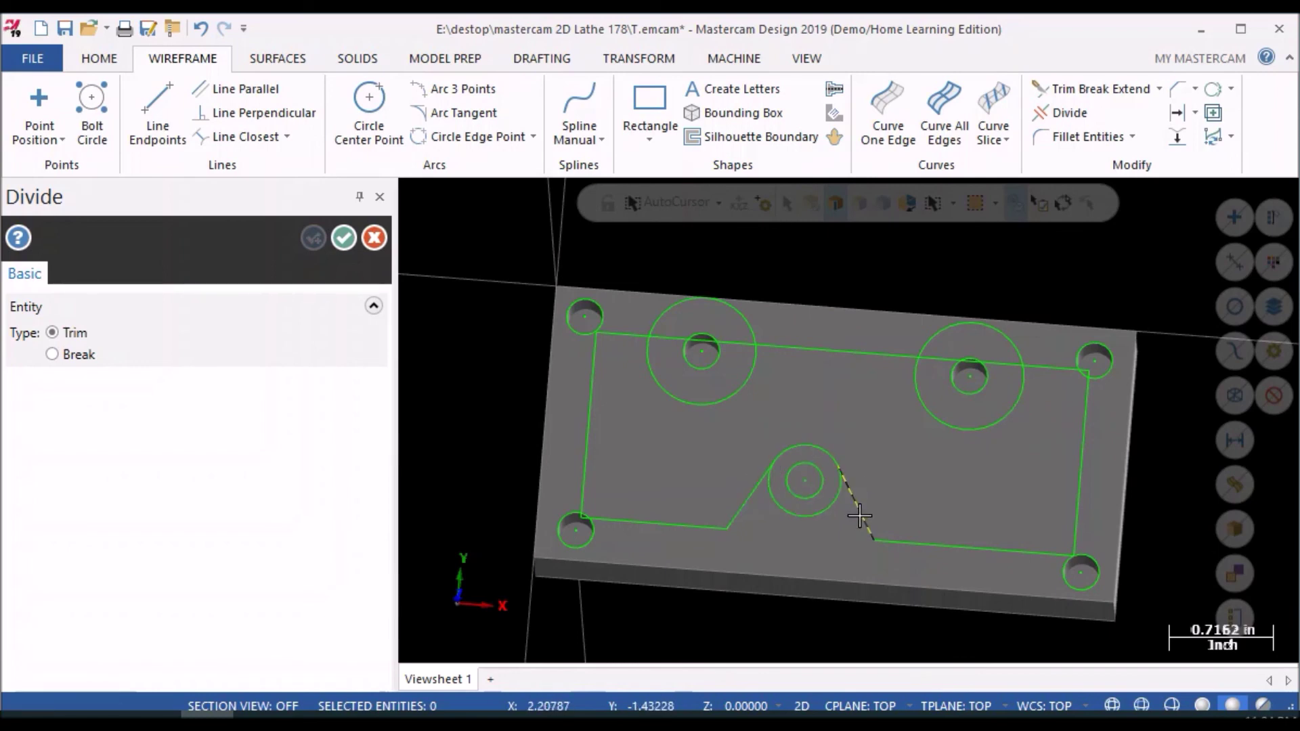
- Try dividing away the lower arc of the 0.5 inch circle between the tangent lines, and undo it
left_click(795, 514)
left_click(207, 31)
scroll(893, 489, "up", 4)
scroll(889, 481, "up", 2)
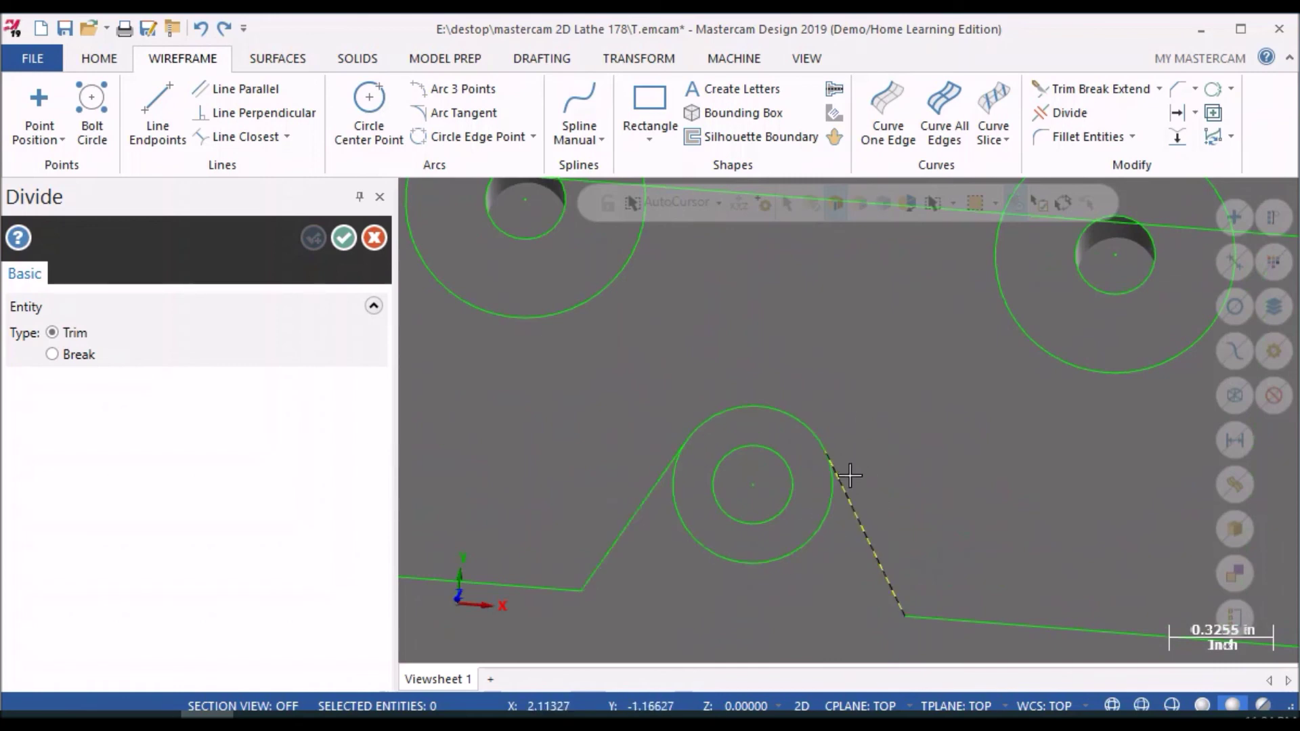
left_click(1159, 89)
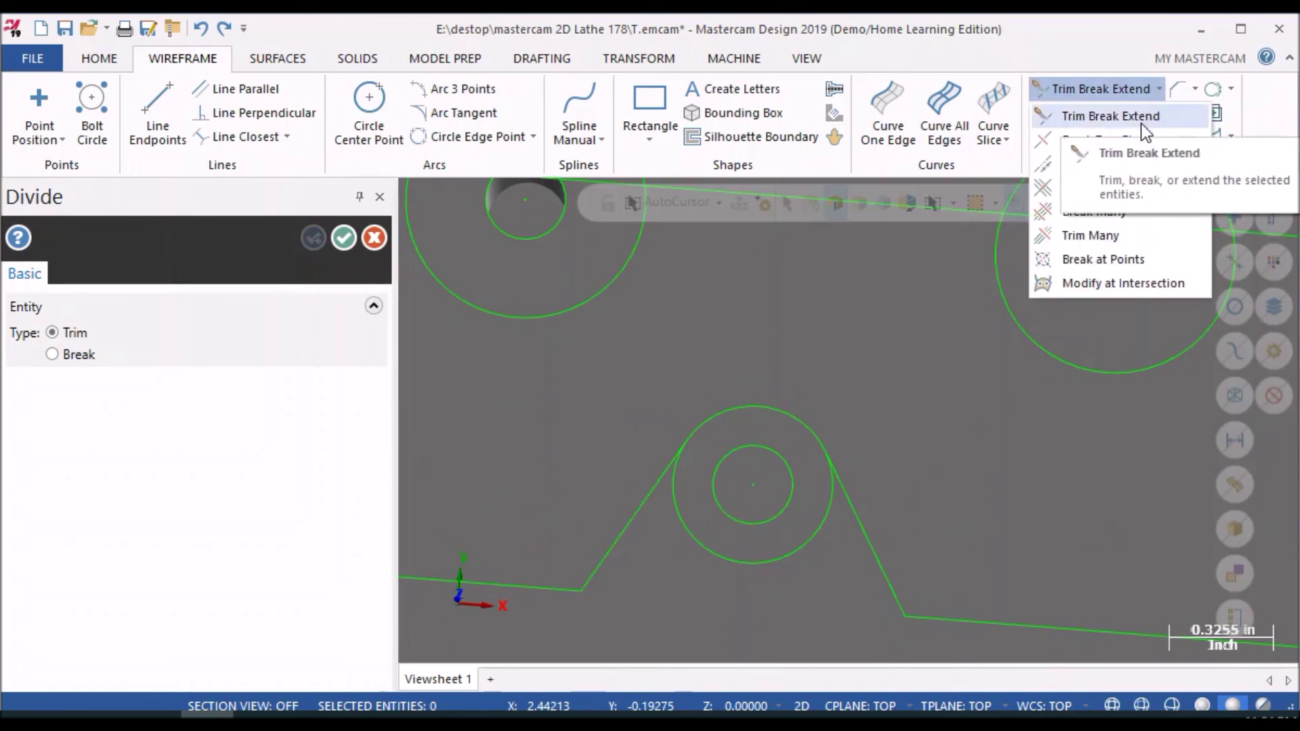
left_click(1140, 116)
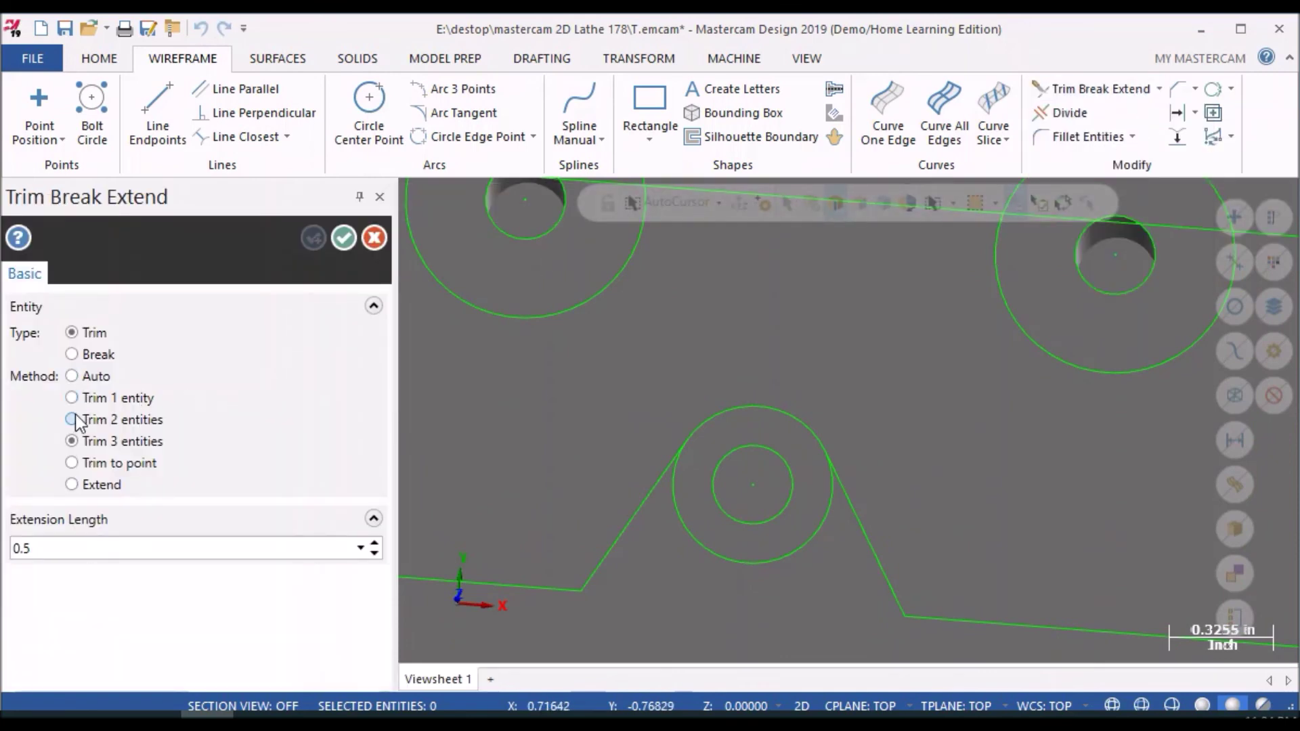
left_click(95, 354)
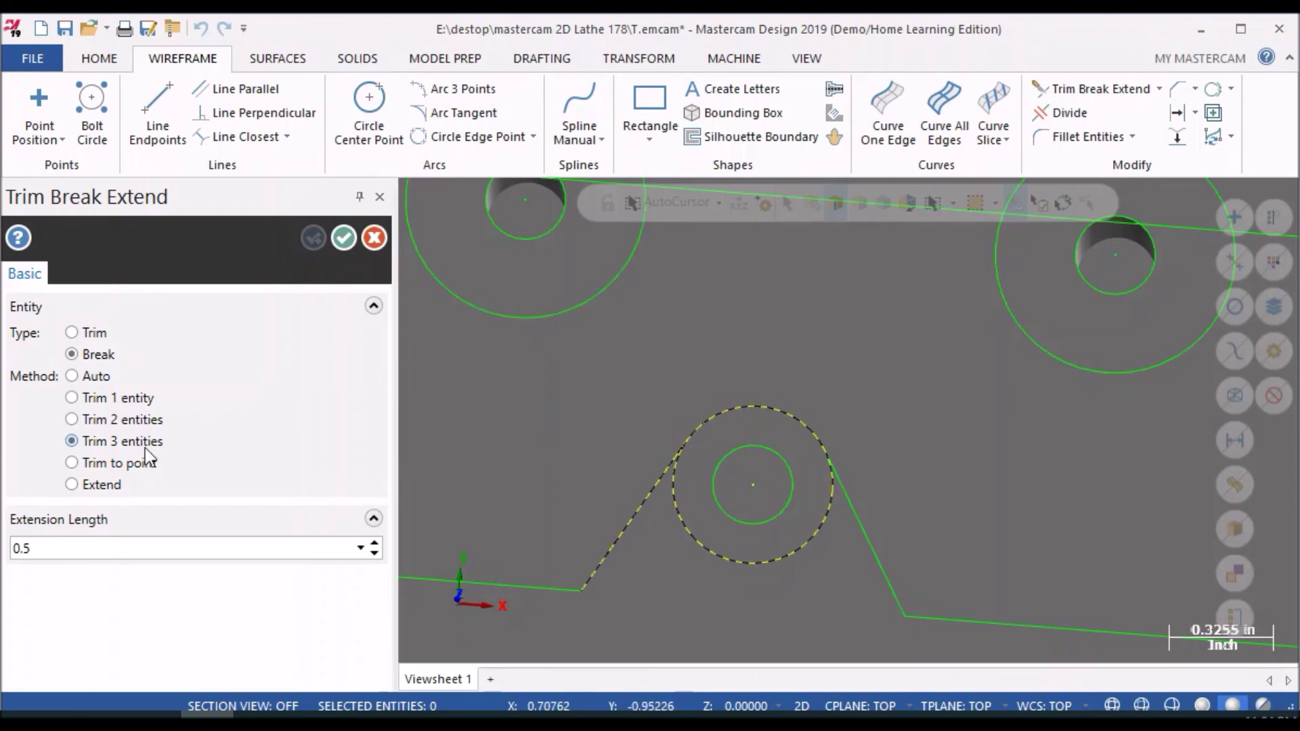
left_click(380, 197)
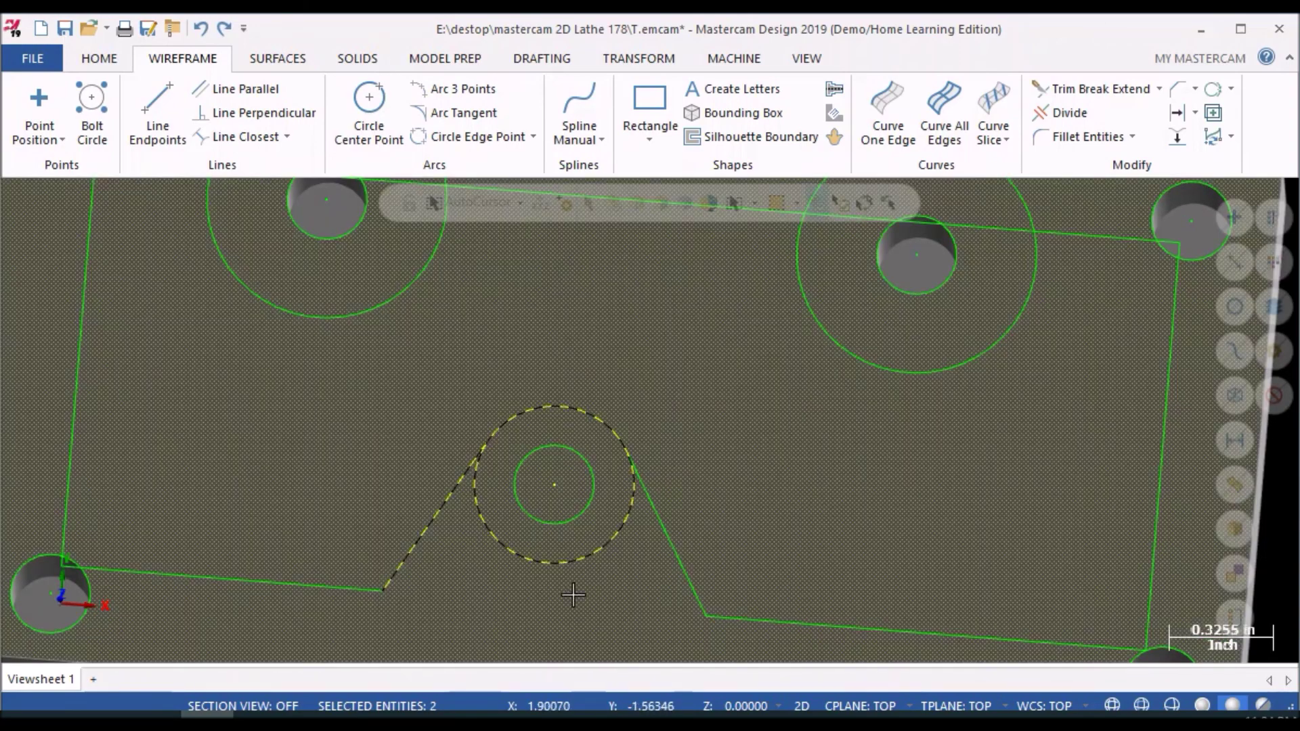
scroll(813, 446, "down", 3)
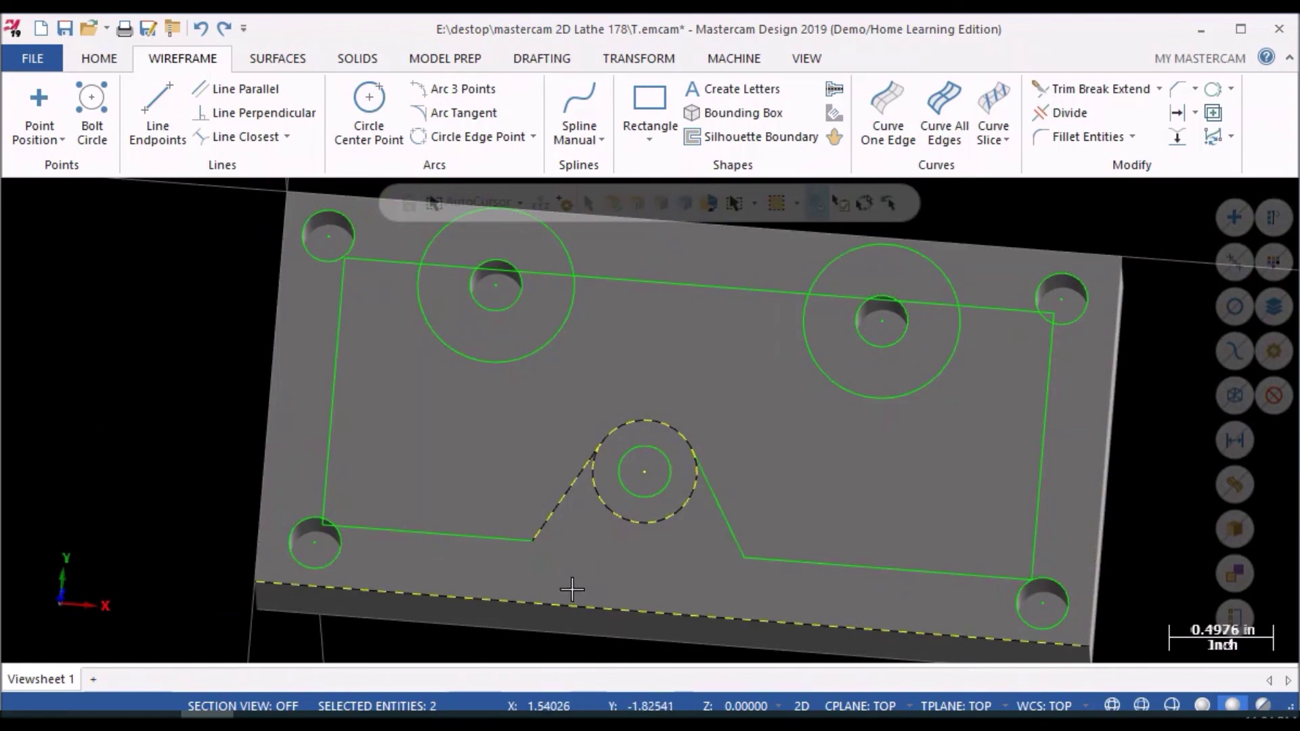
left_click(628, 520)
left_click(596, 449)
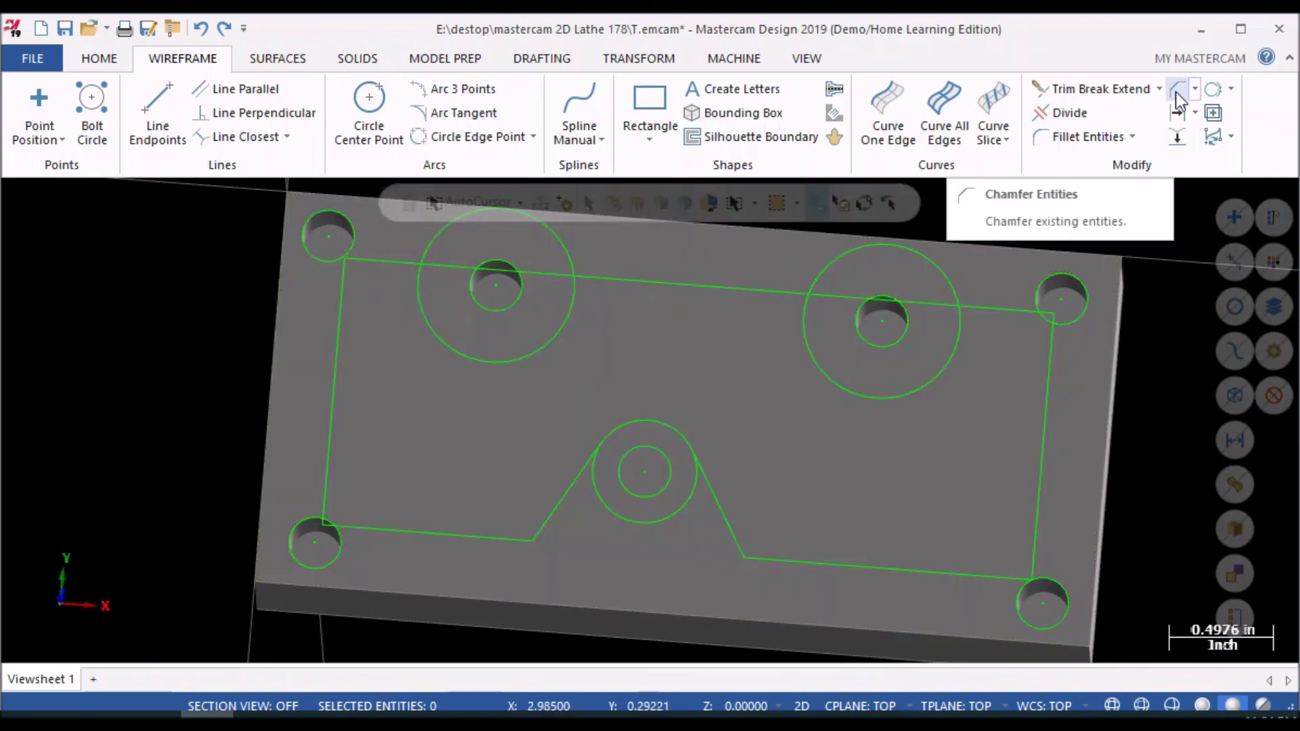
- Break the 0.5 inch circle at both tangent points with Break Two Pieces
left_click(1160, 89)
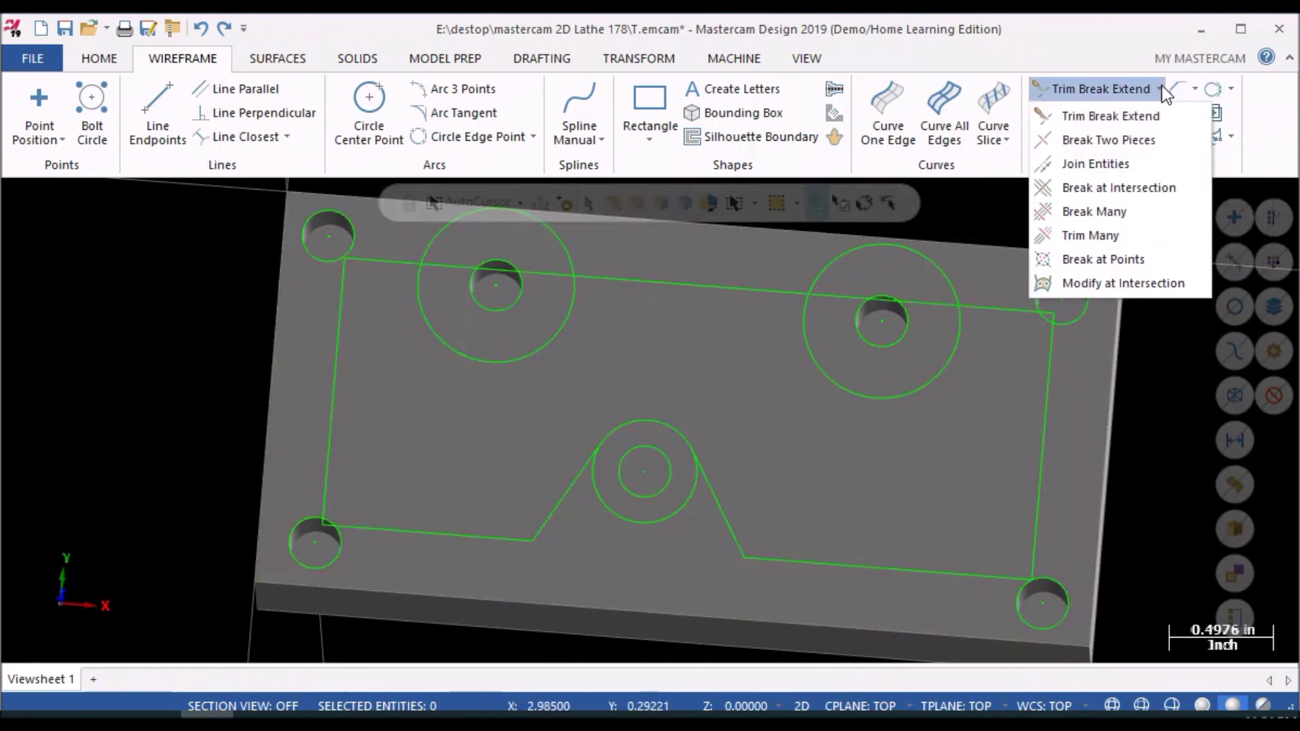
left_click(1143, 141)
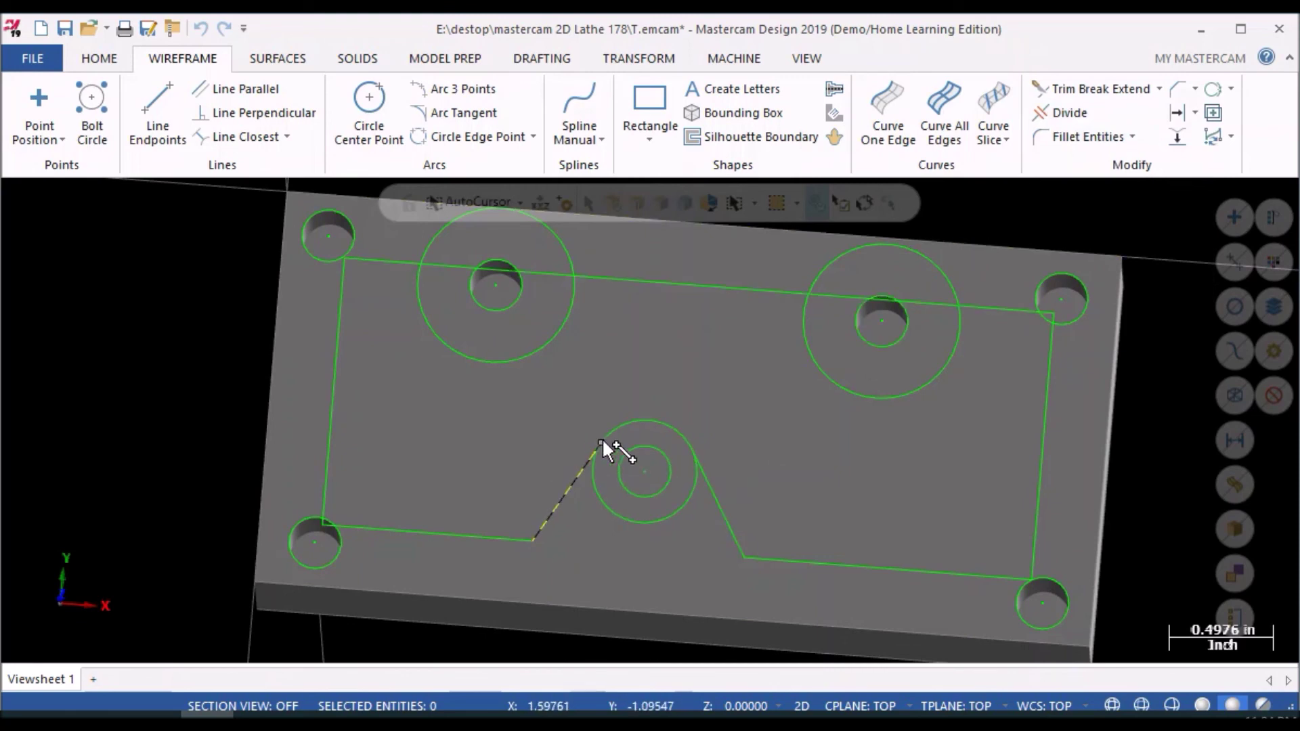
left_click(686, 443)
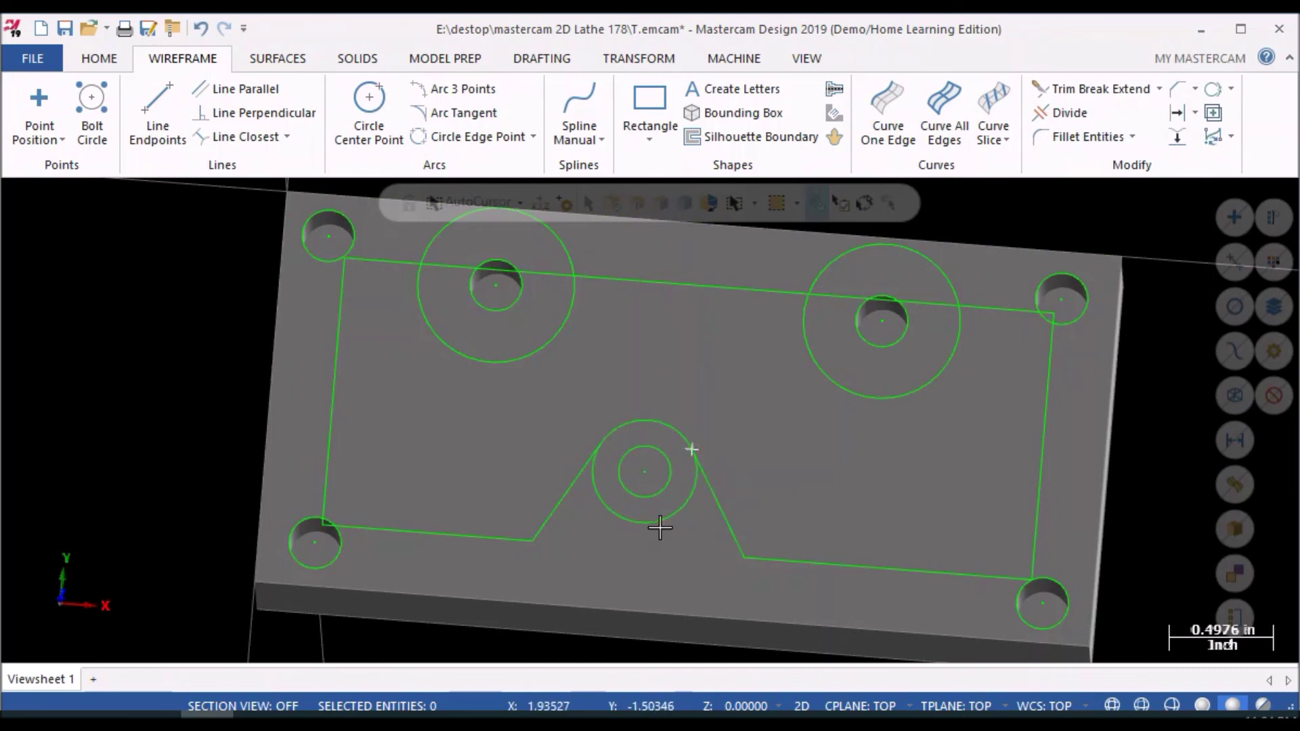
left_click(600, 444)
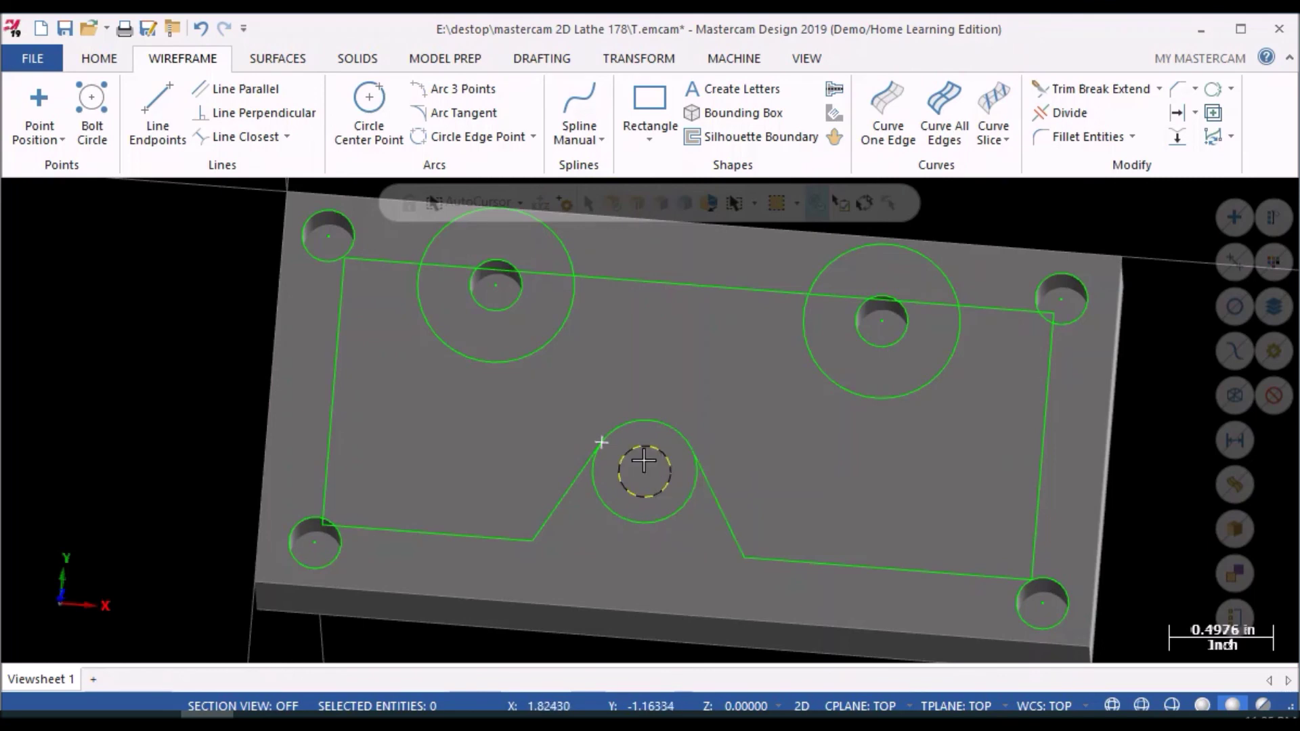
scroll(650, 468, "up", 1)
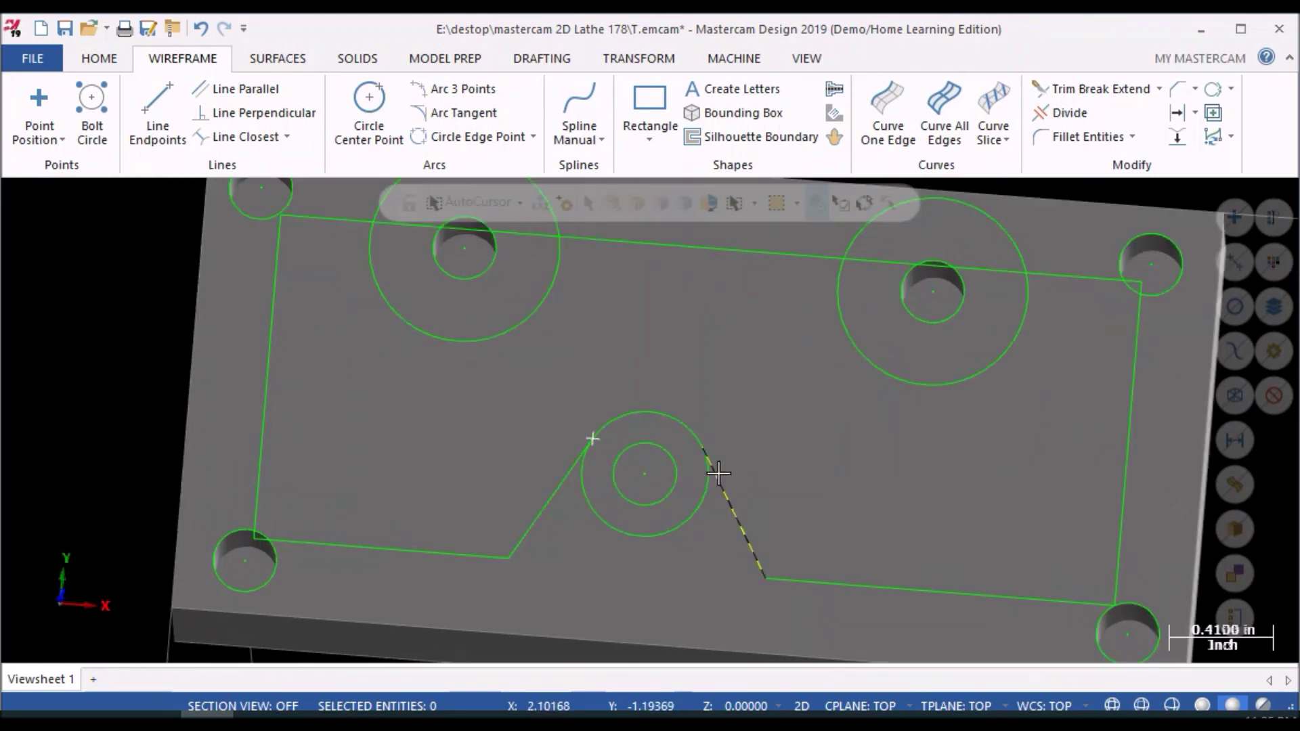
- Divide away the lower arc of the broken 0.5 inch circle
left_click(1061, 113)
left_click(837, 534)
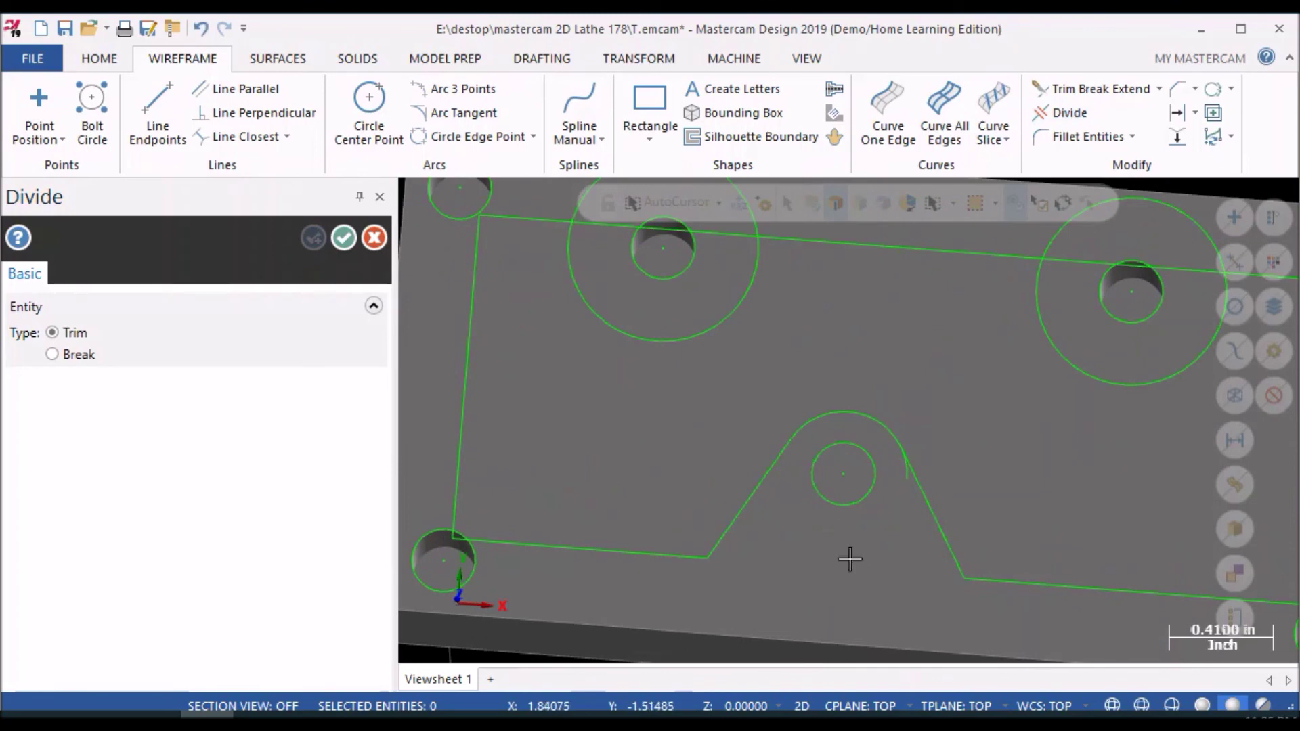
scroll(995, 454, "up", 3)
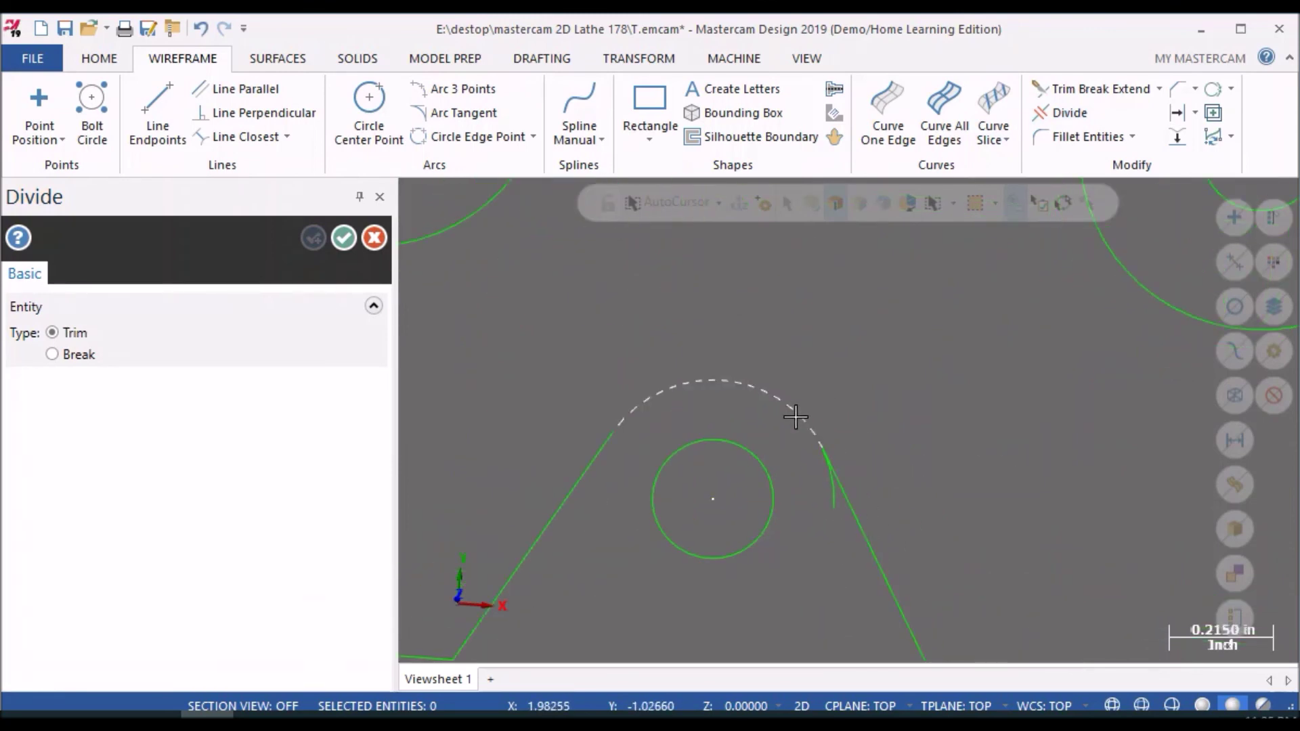
- Try trimming the remaining upper arc at the right tangent line with the Trim 2 entities method
left_click(1083, 91)
left_click(85, 334)
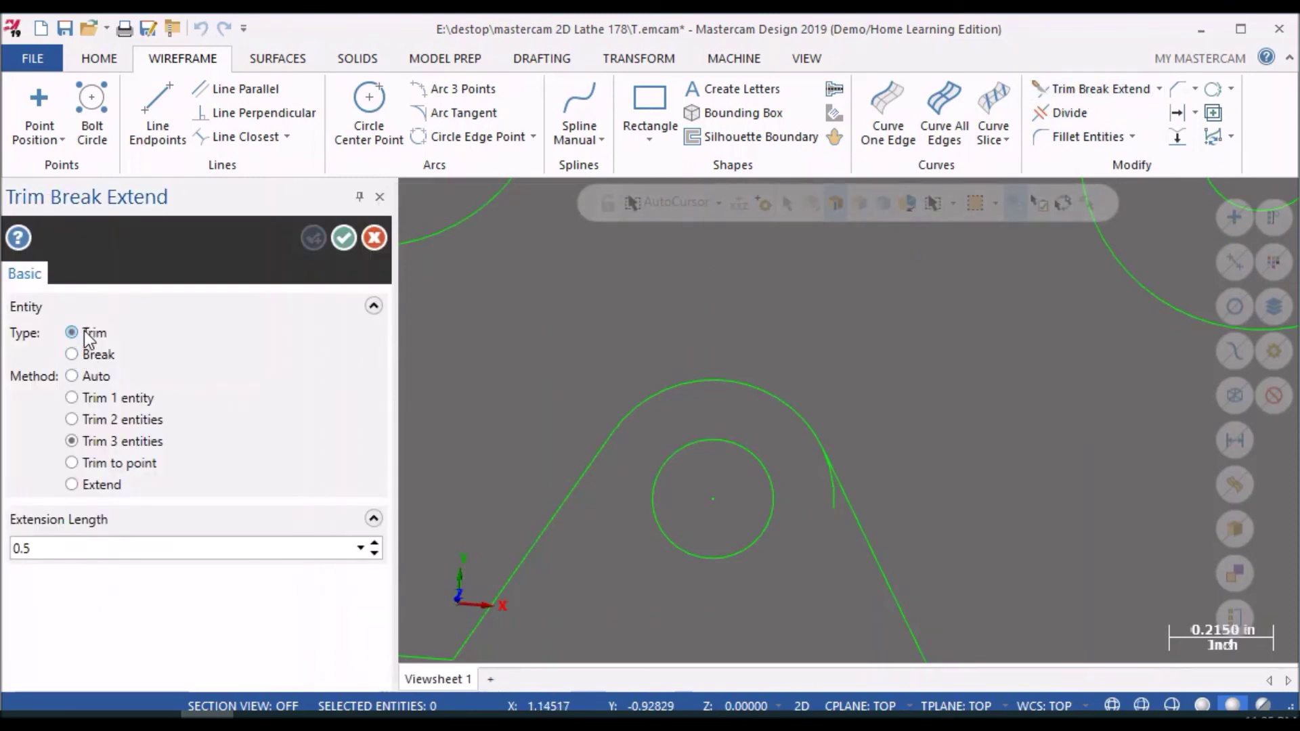
left_click(107, 421)
left_click(806, 426)
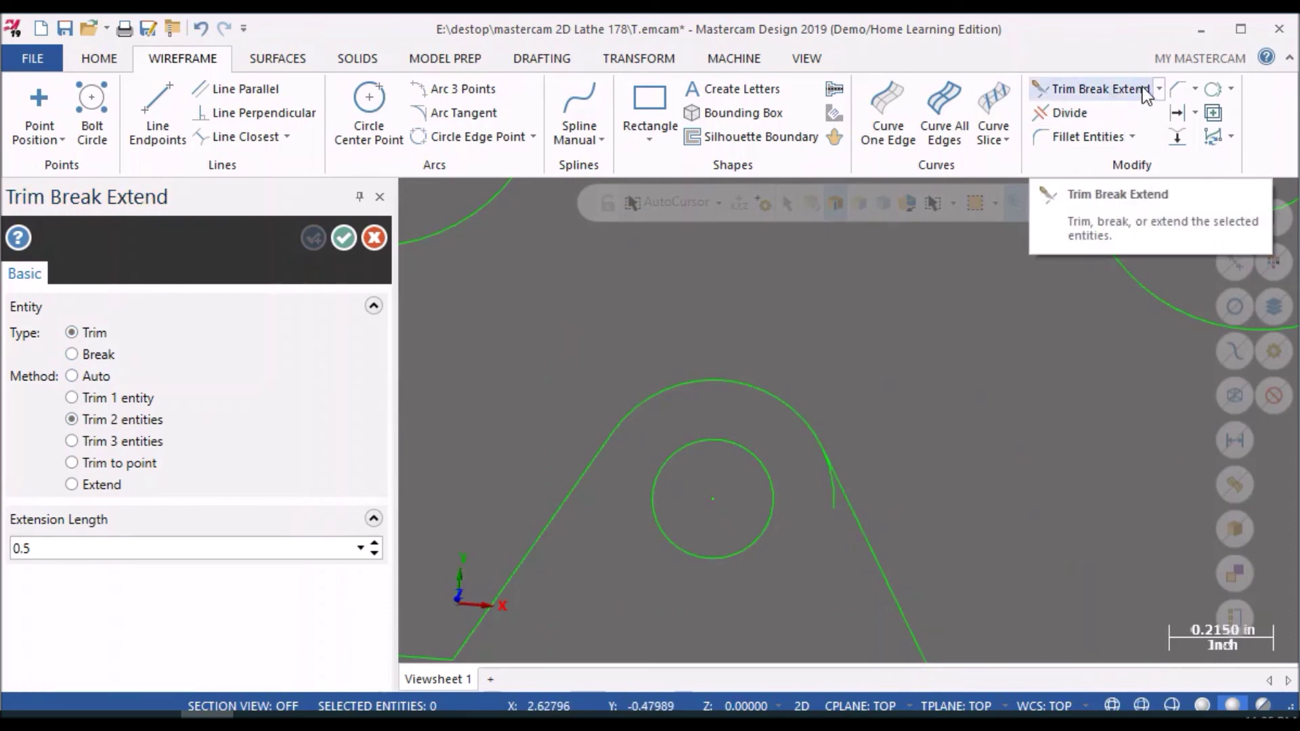
- Divide away the leftover arc stub below the right tangent point
left_click(1075, 114)
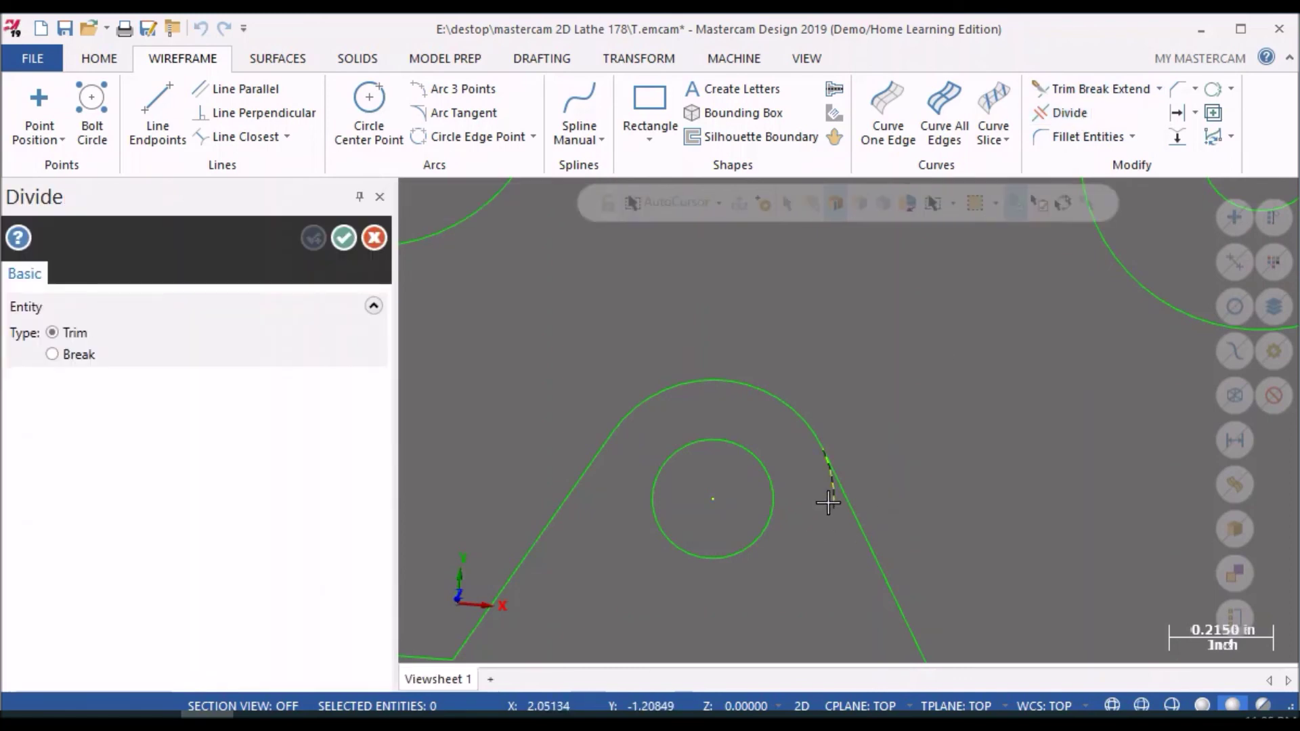
scroll(819, 478, "up", 5)
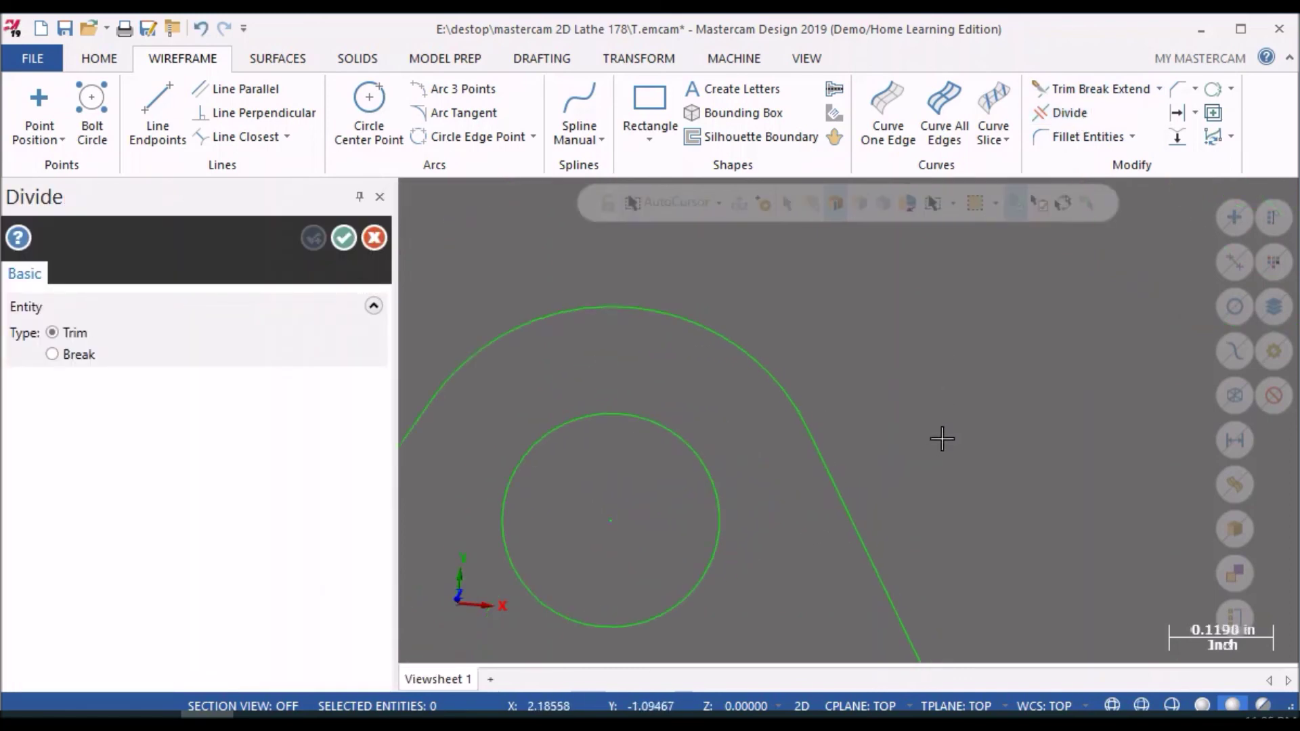
scroll(789, 398, "up", 2)
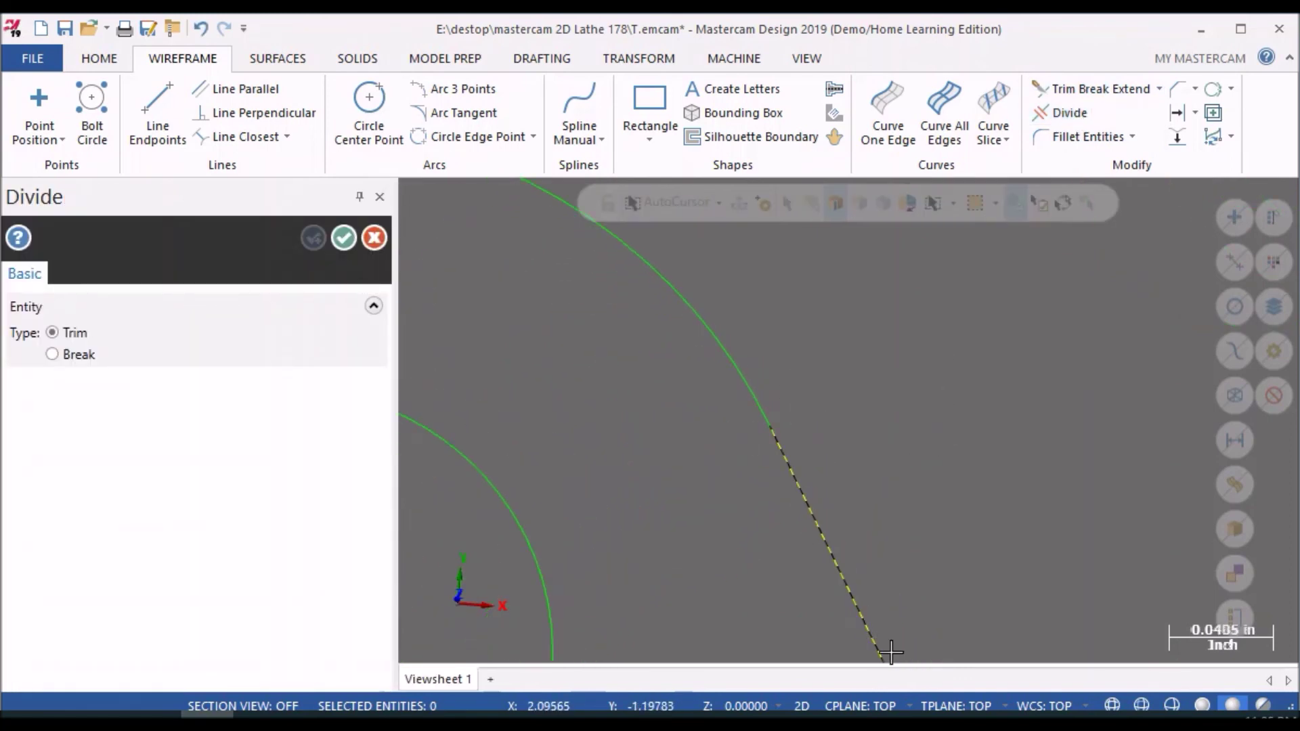
- Fit the whole part in view and examine the trimmed inner profile from several angles
scroll(828, 472, "down", 3)
scroll(828, 472, "down", 2)
right_click(815, 316)
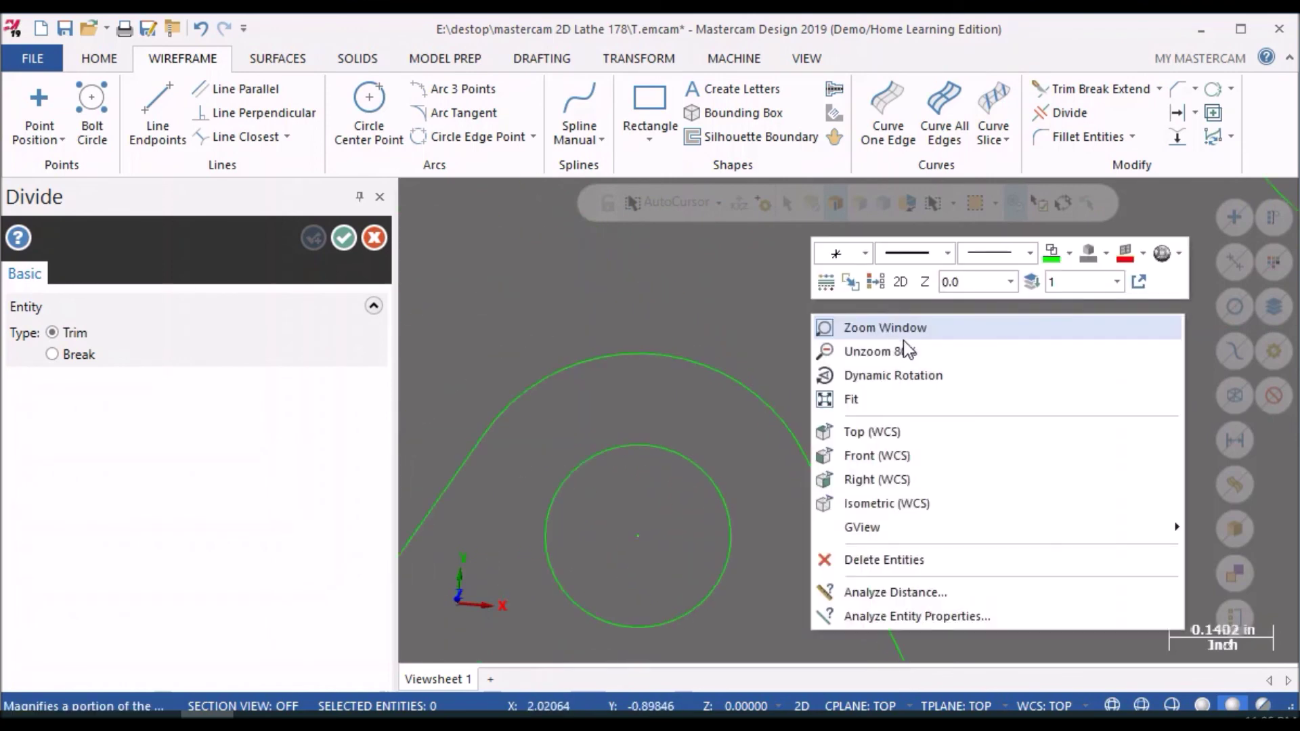
left_click(891, 400)
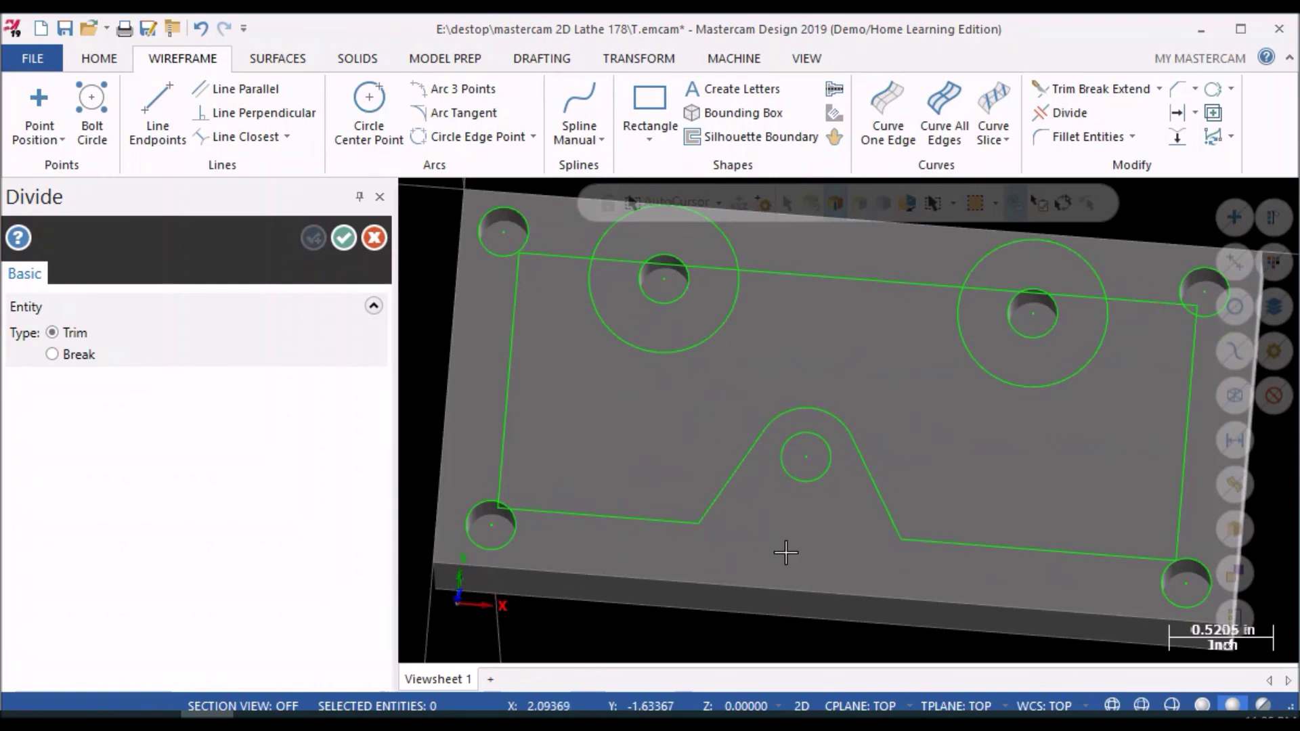
mouse_move(681, 660)
middle_mouse_down()
mouse_move(676, 644)
mouse_move(618, 644)
mouse_move(626, 658)
middle_mouse_up()
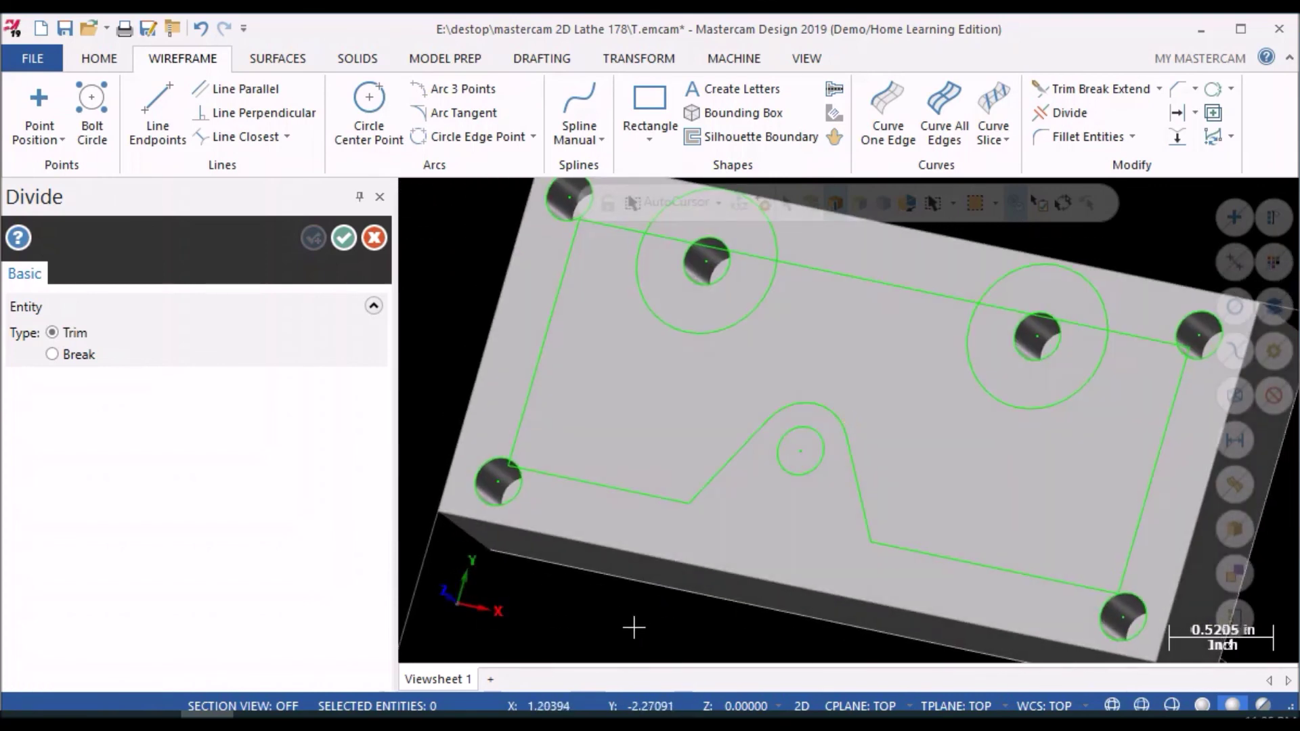
middle_click_drag(760, 591, 789, 602)
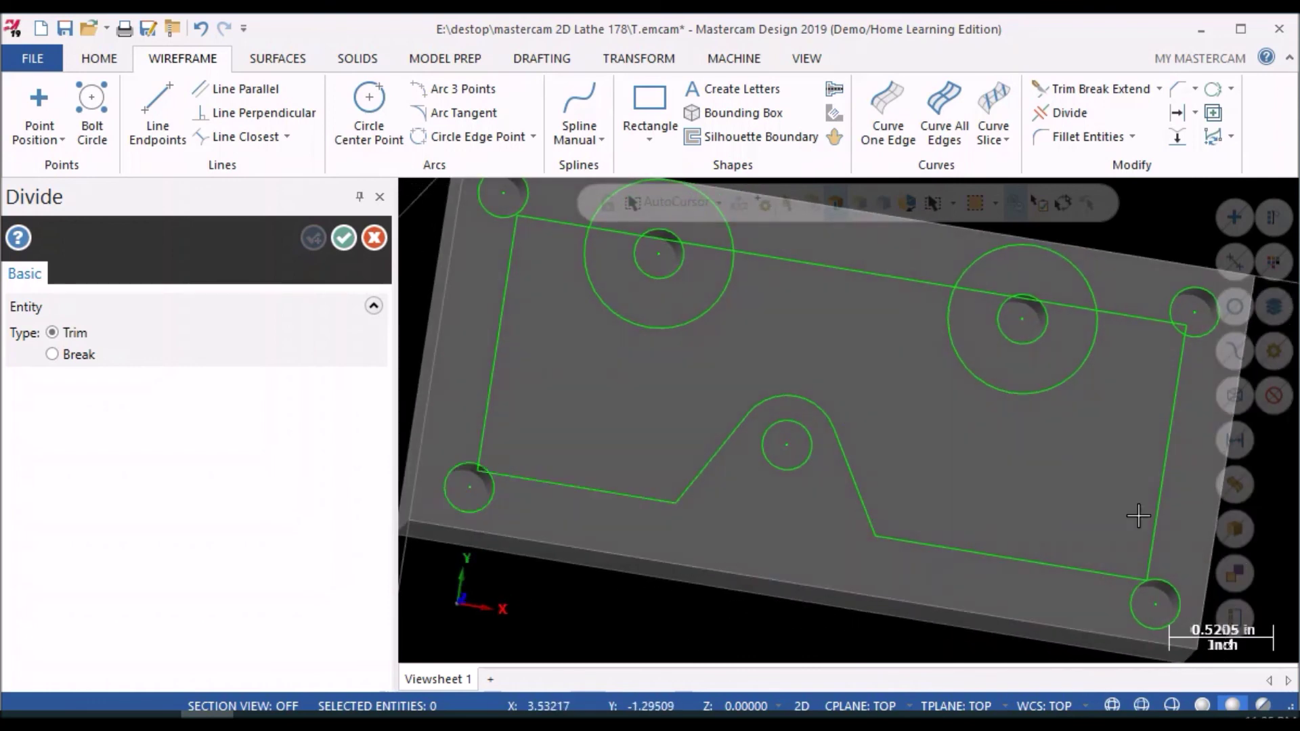
scroll(688, 587, "down", 1)
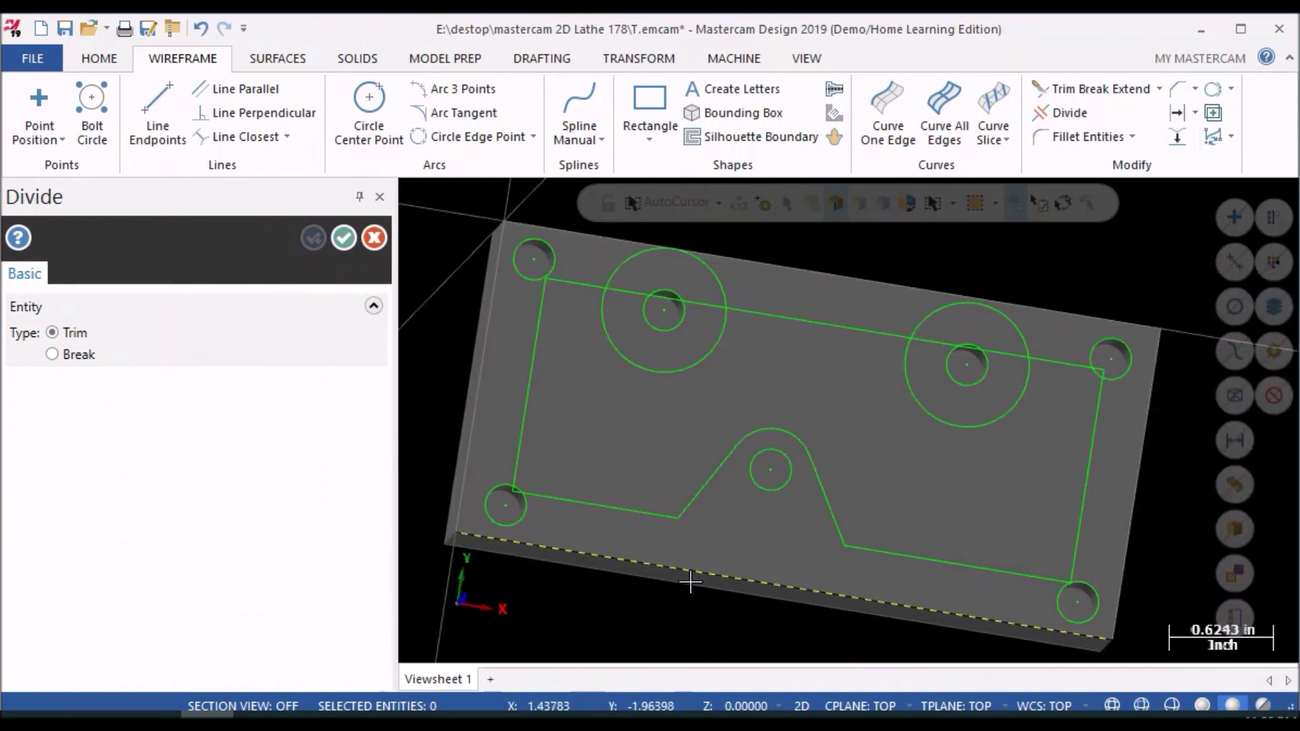
scroll(691, 581, "down", 1)
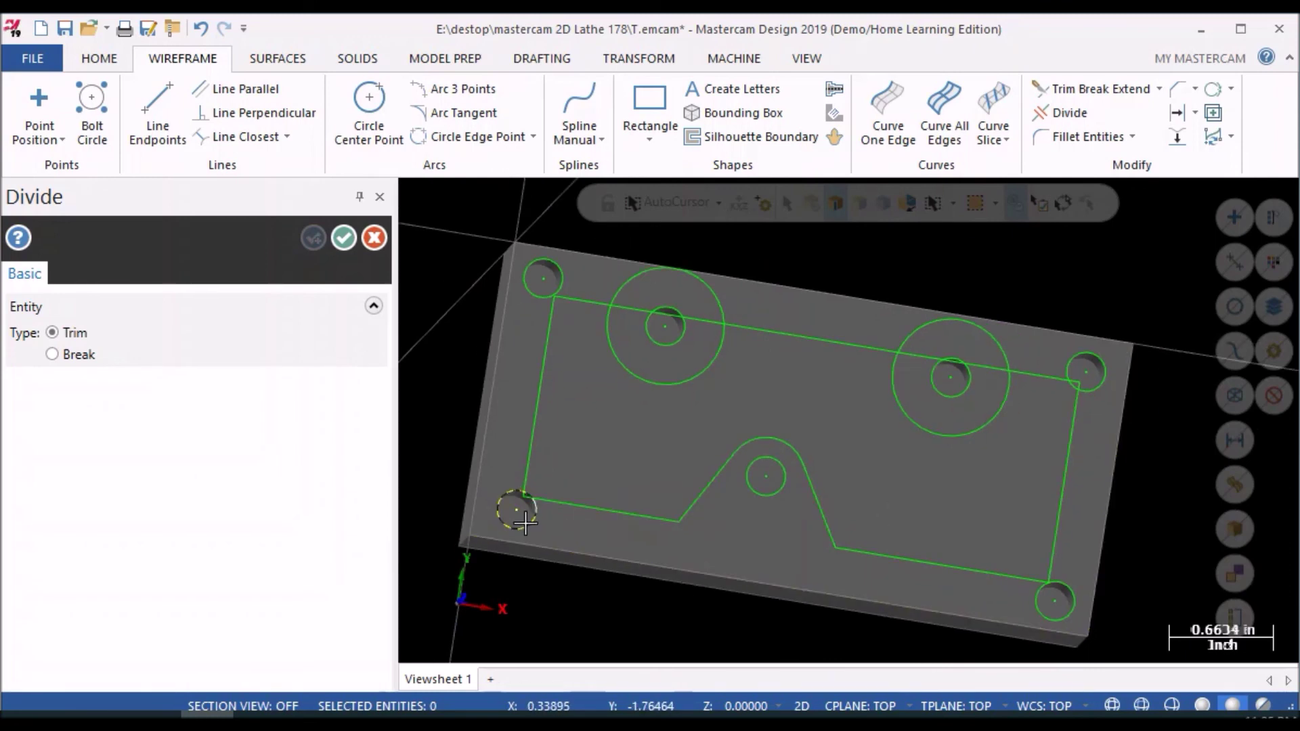
scroll(639, 616, "up", 1)
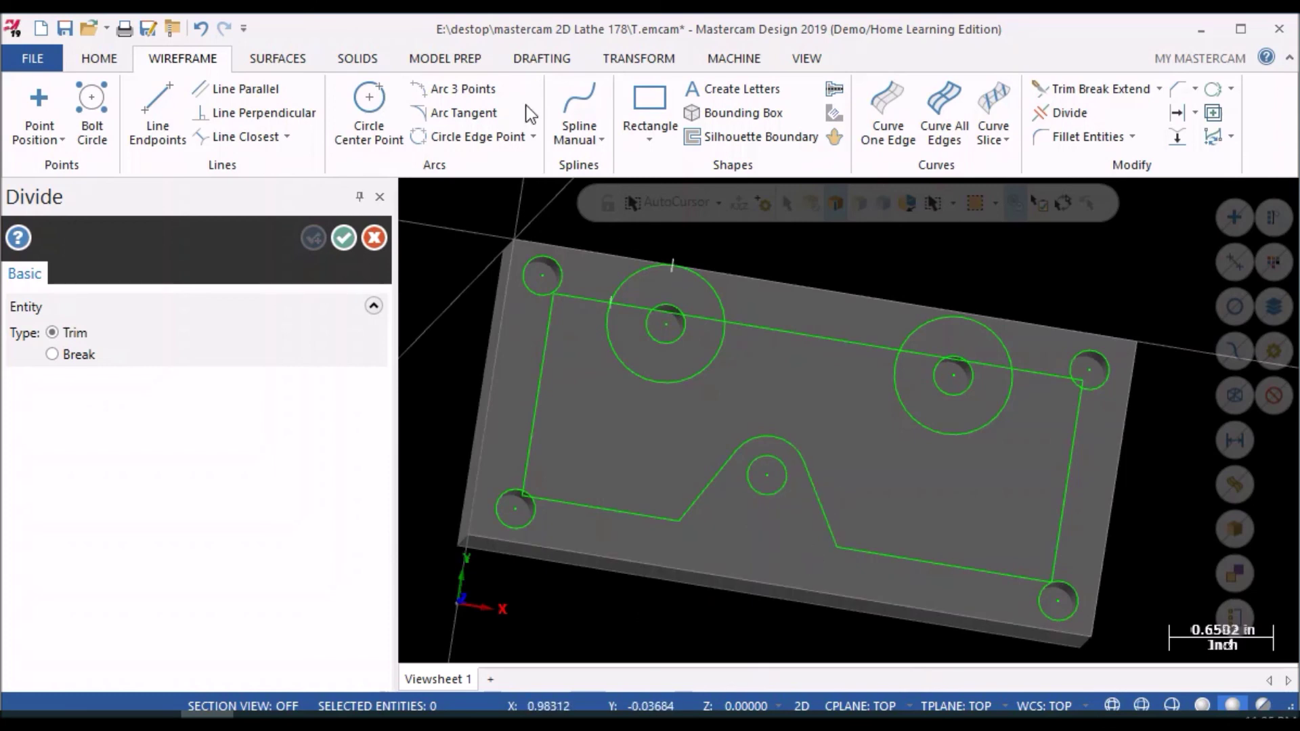
- Draw a 0.2 inch diameter circle below the profile's arch, centred at about X 1.82, Y -1.64
left_click(376, 122)
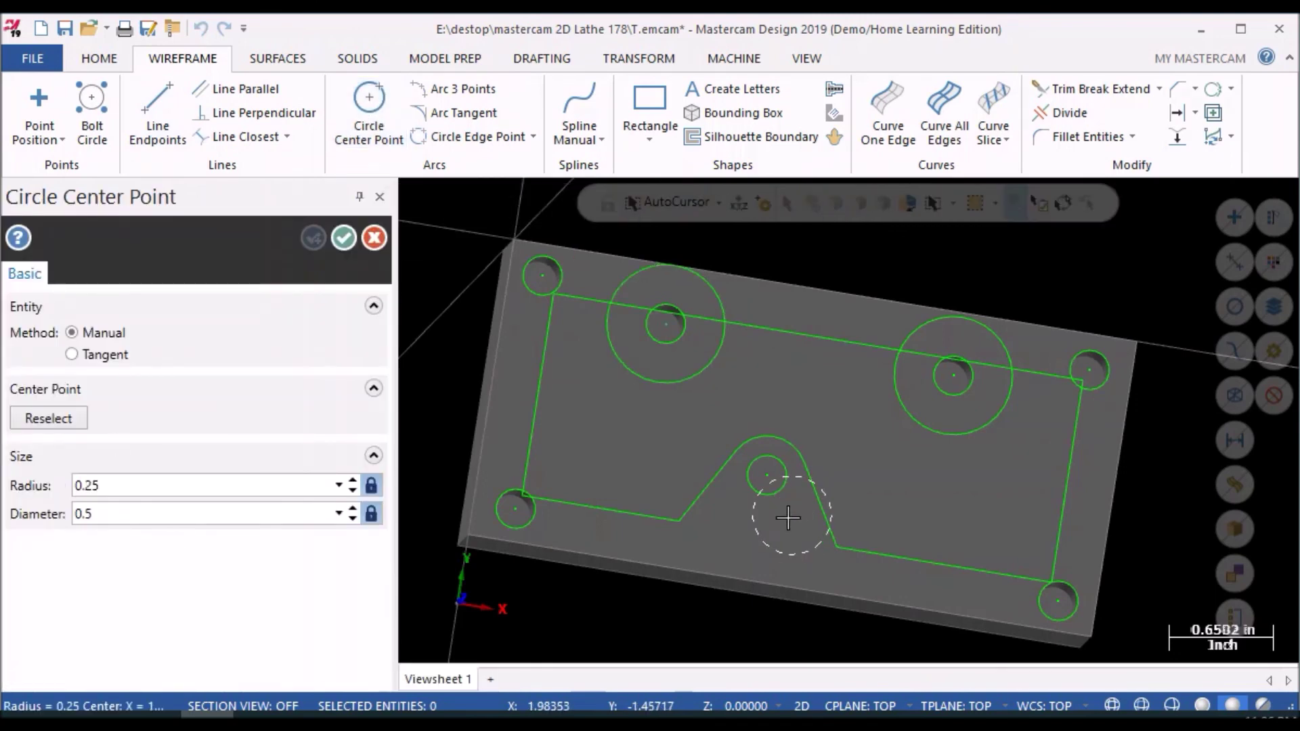
left_click(126, 511)
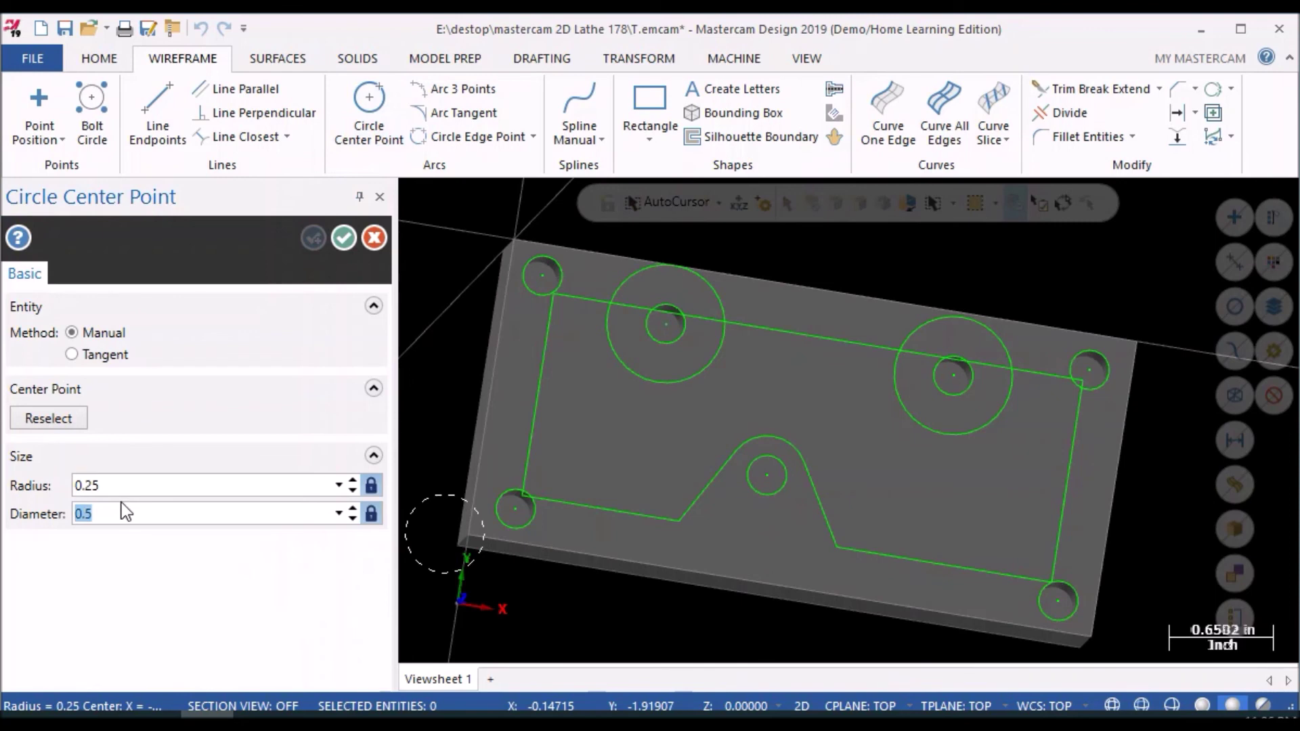
type("0.2")
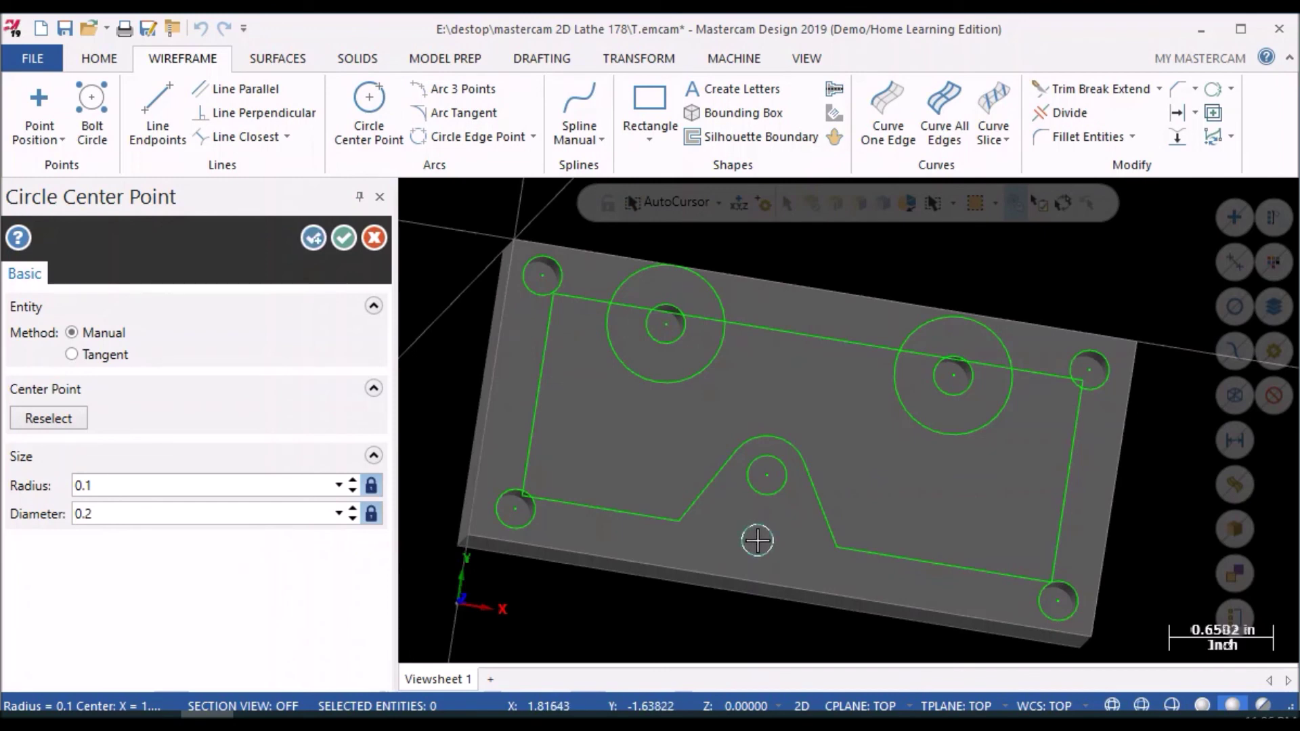
left_click(757, 541)
left_click(313, 239)
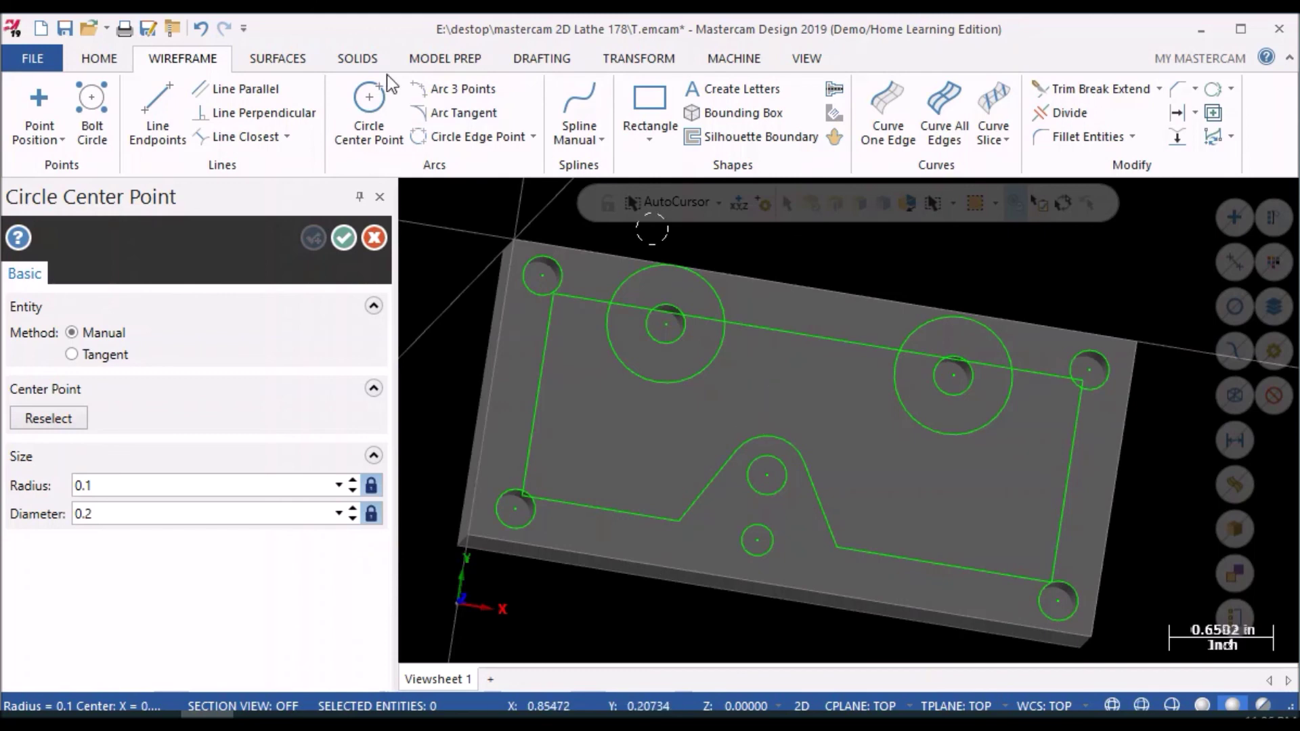
- Start a freeform tangent line from the left side of the 0.2 inch circle
left_click(162, 114)
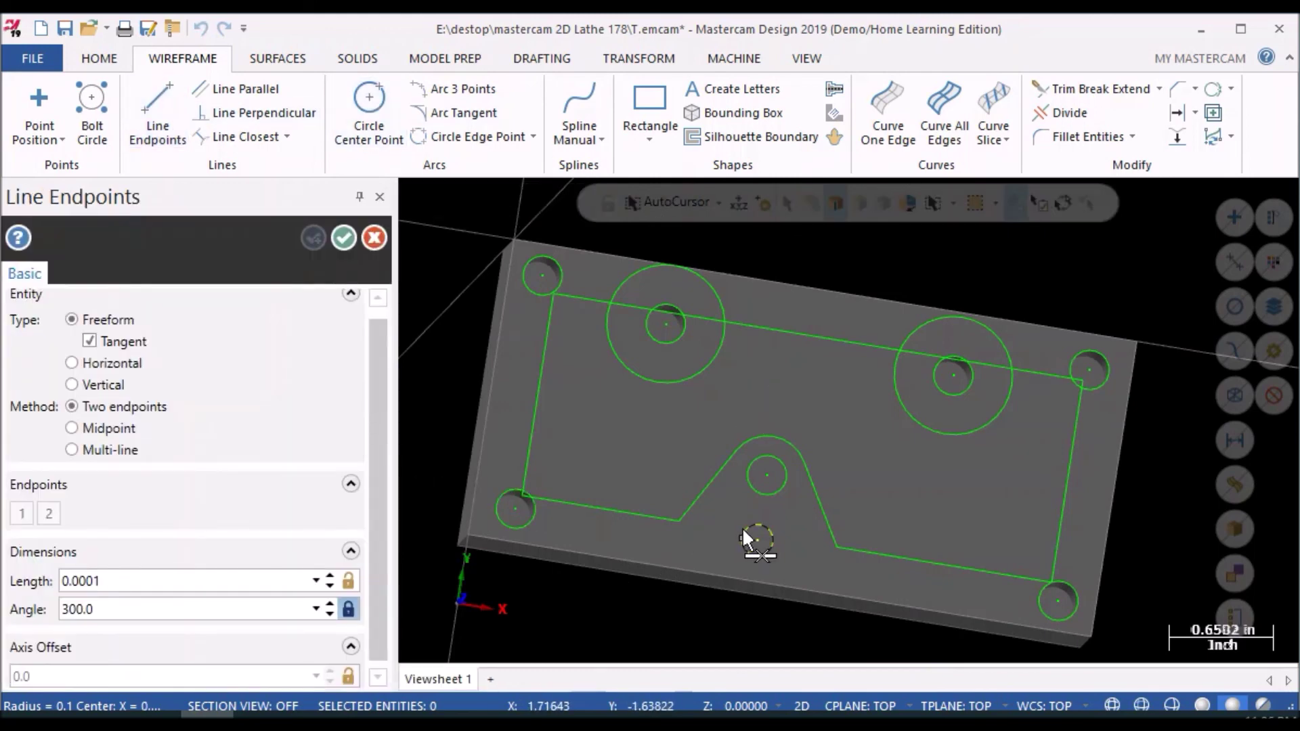
left_click(742, 534)
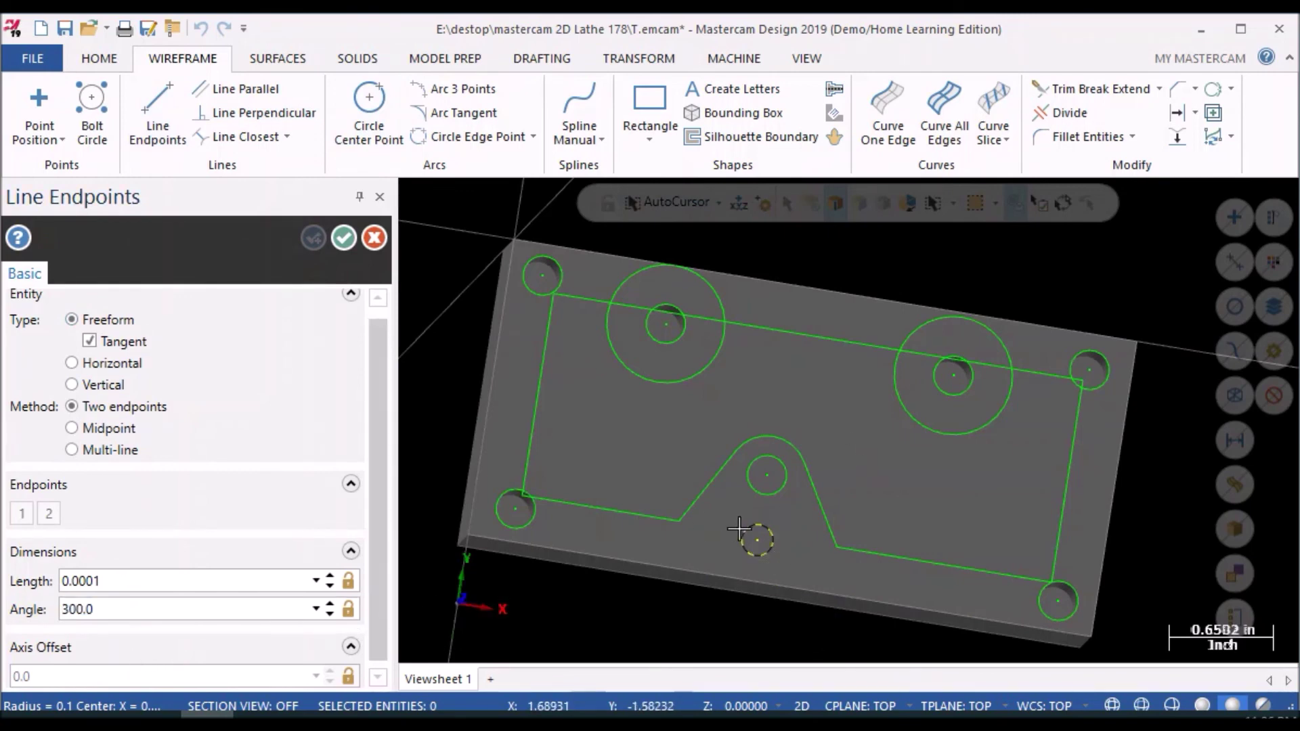
left_click(750, 532)
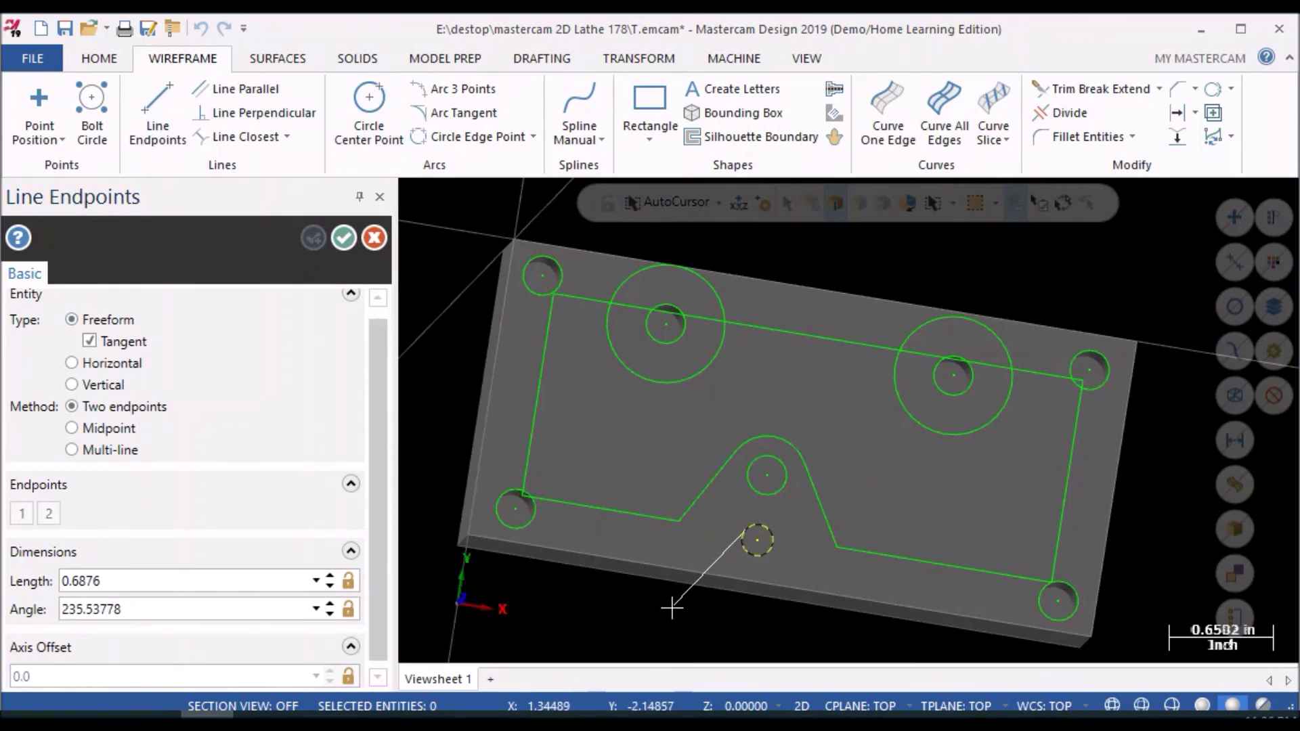